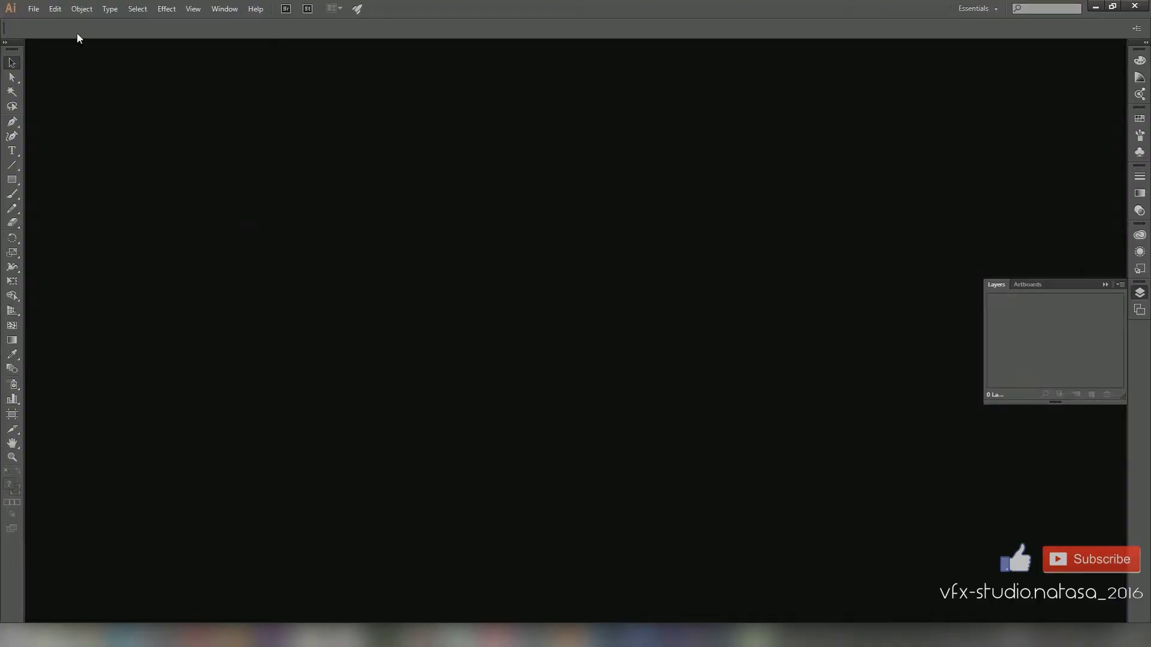
- Create a new 1000 × 1000 pt document and drag the SD card photo into it
left_click(34, 9)
left_click(42, 21)
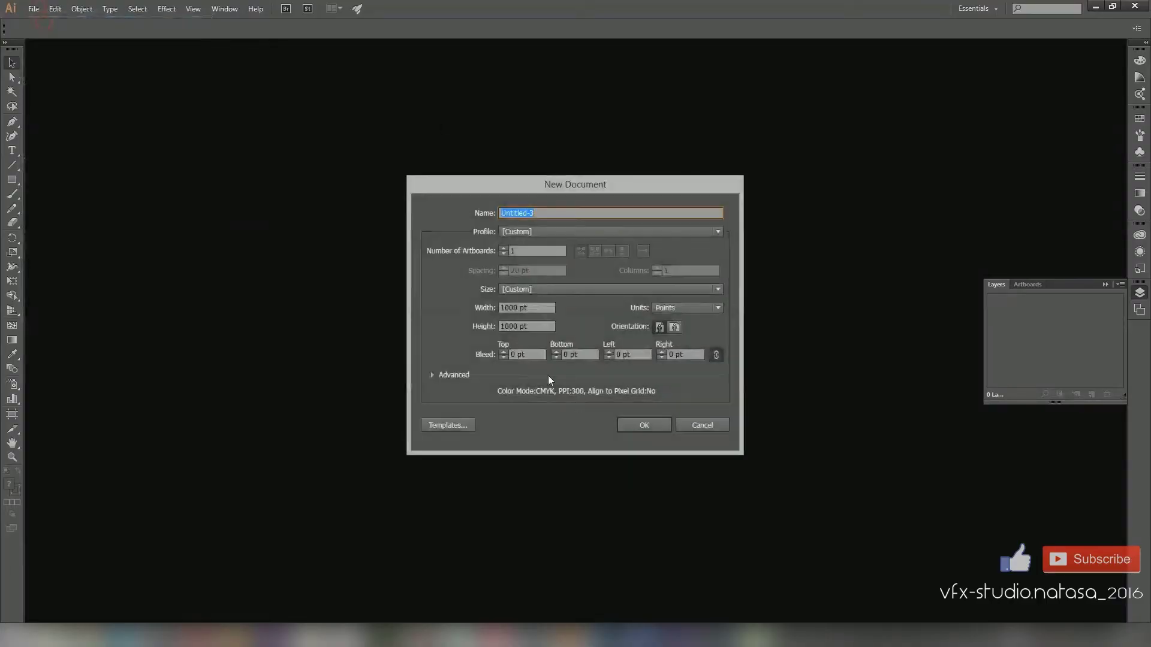
left_click(640, 420)
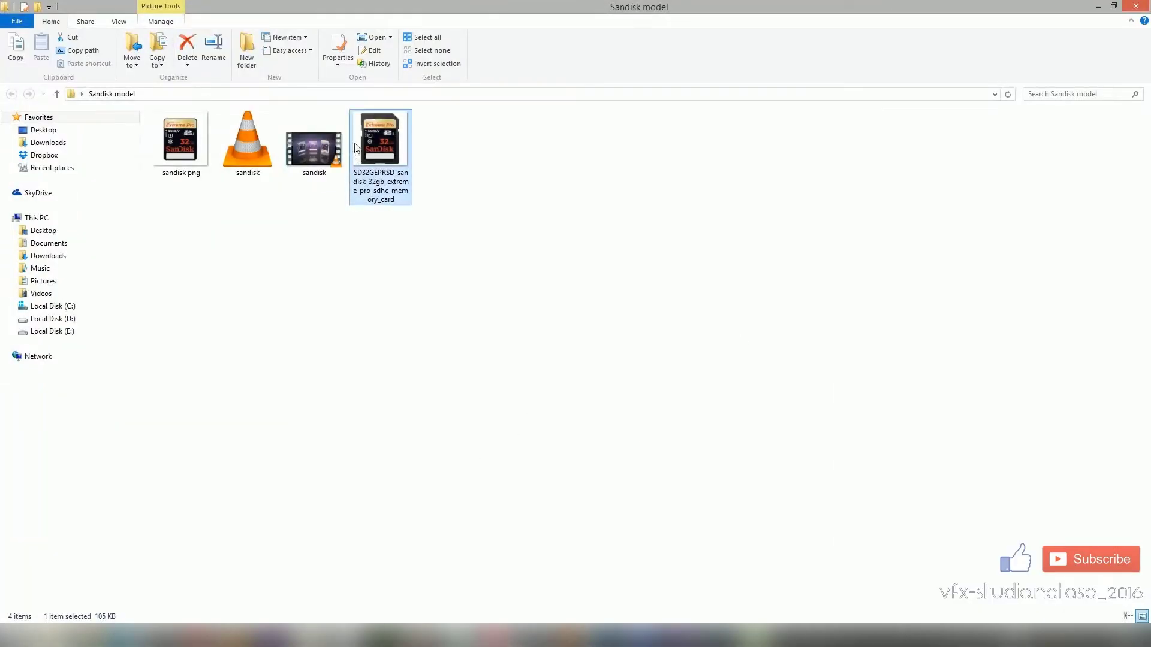
mouse_move(386, 176)
left_mouse_down()
mouse_move(571, 360)
mouse_move(571, 323)
left_mouse_up()
- Drop the SD card photo and centre it on the artboard
scroll(571, 324, "down", 1)
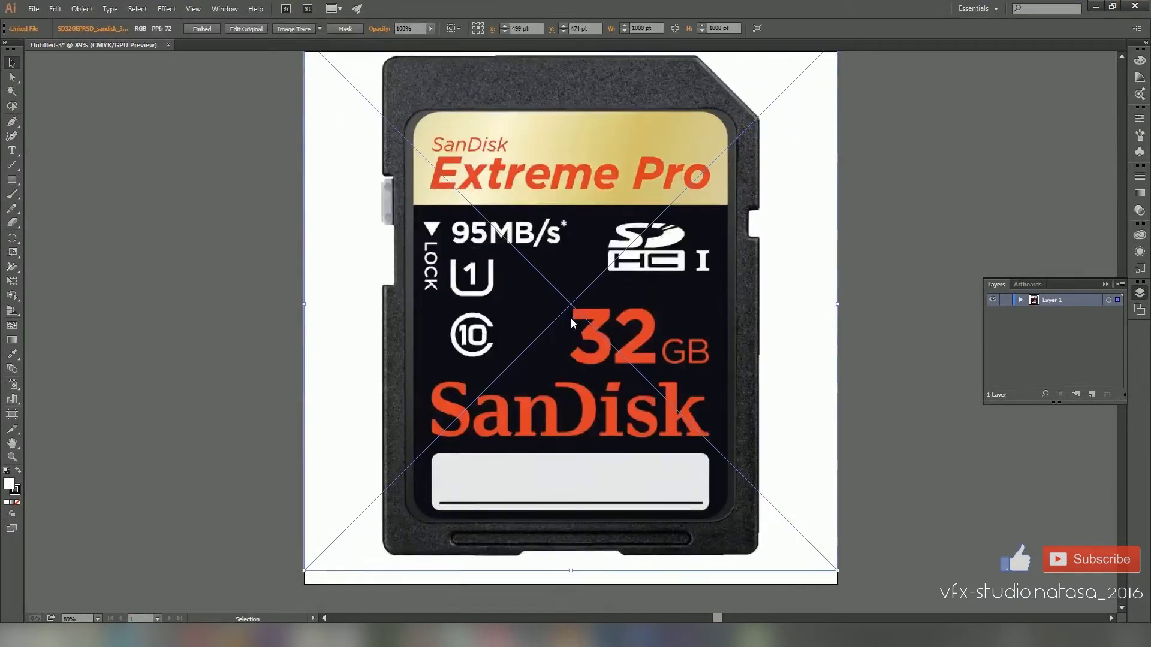
scroll(571, 318, "right", 1)
scroll(570, 318, "right", 1)
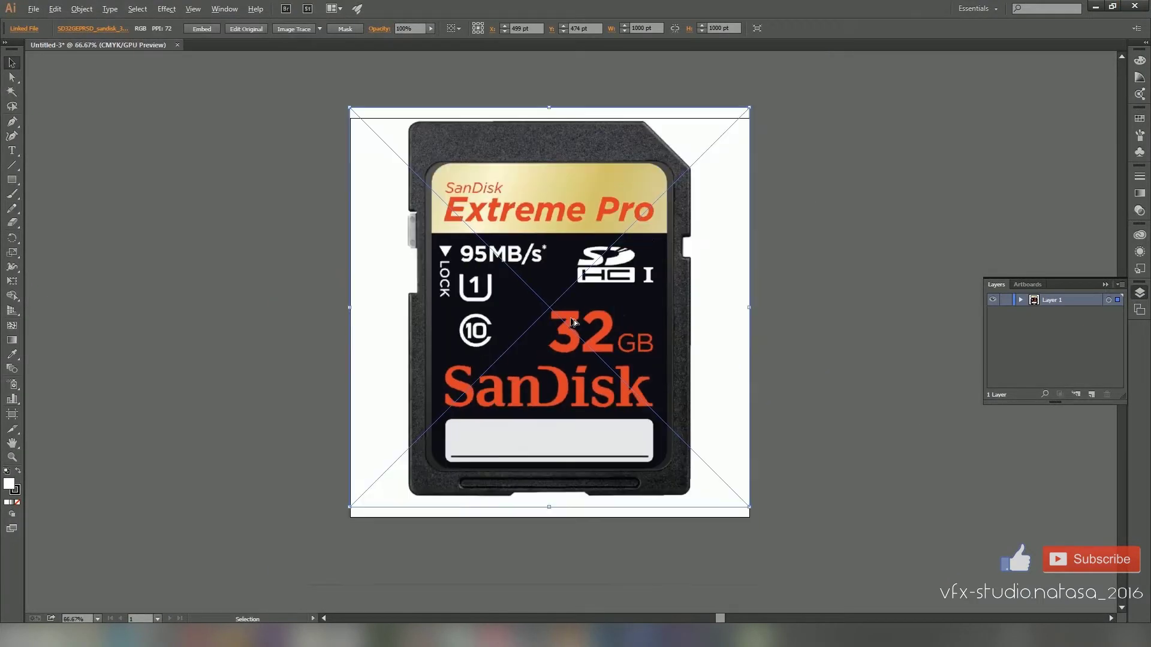
scroll(573, 318, "down", 1)
left_click_drag(629, 298, 630, 307)
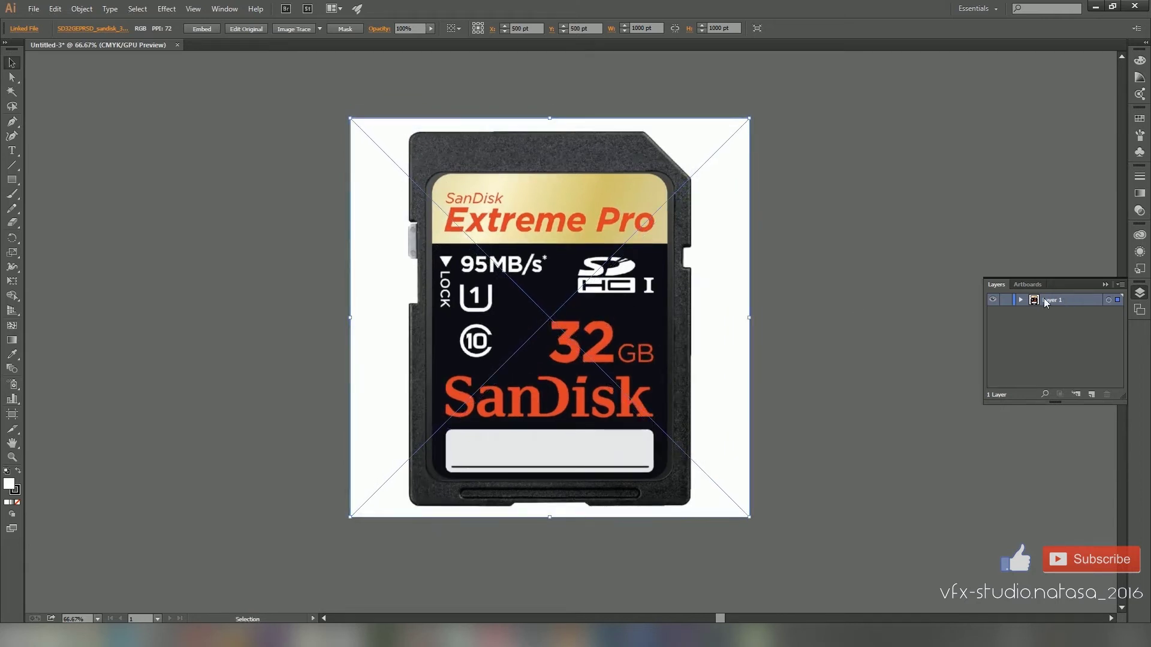
- Make the photo's layer a dimmed Template layer and add a new Layer 2 above it
double_click(1034, 301)
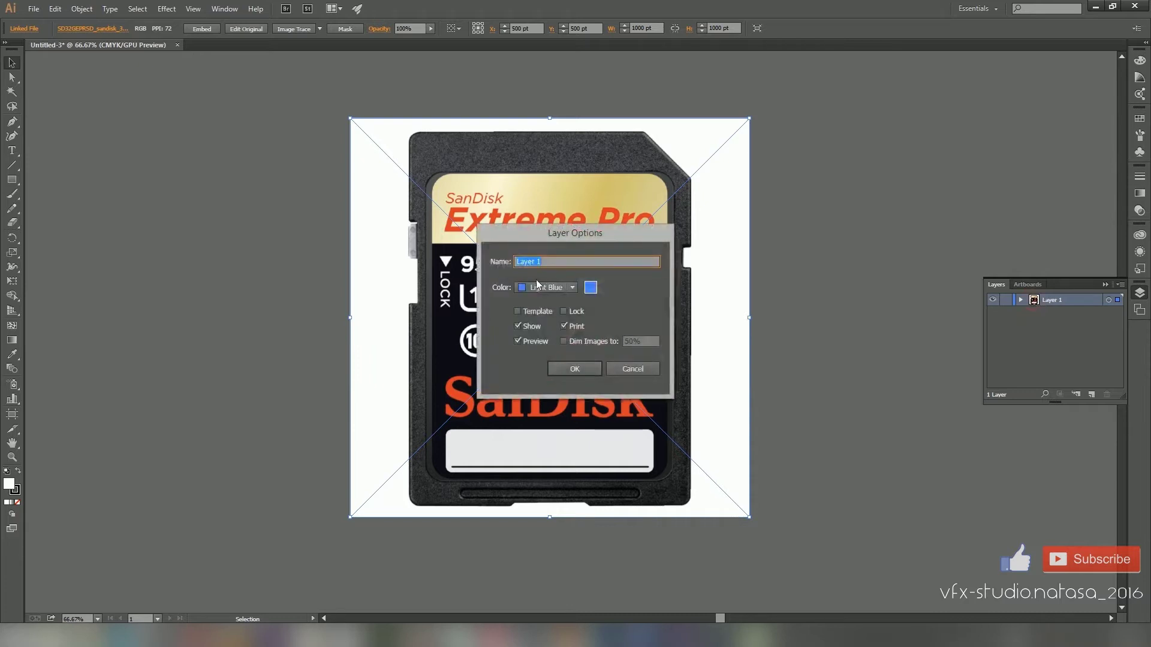
left_click(518, 311)
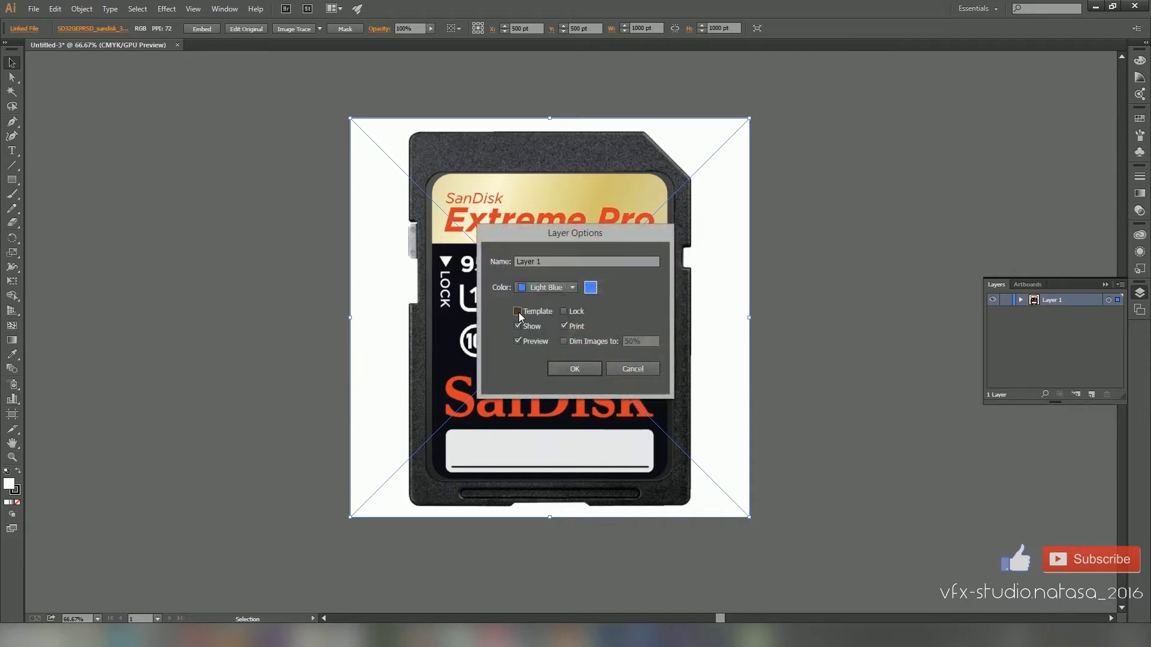
left_click(581, 371)
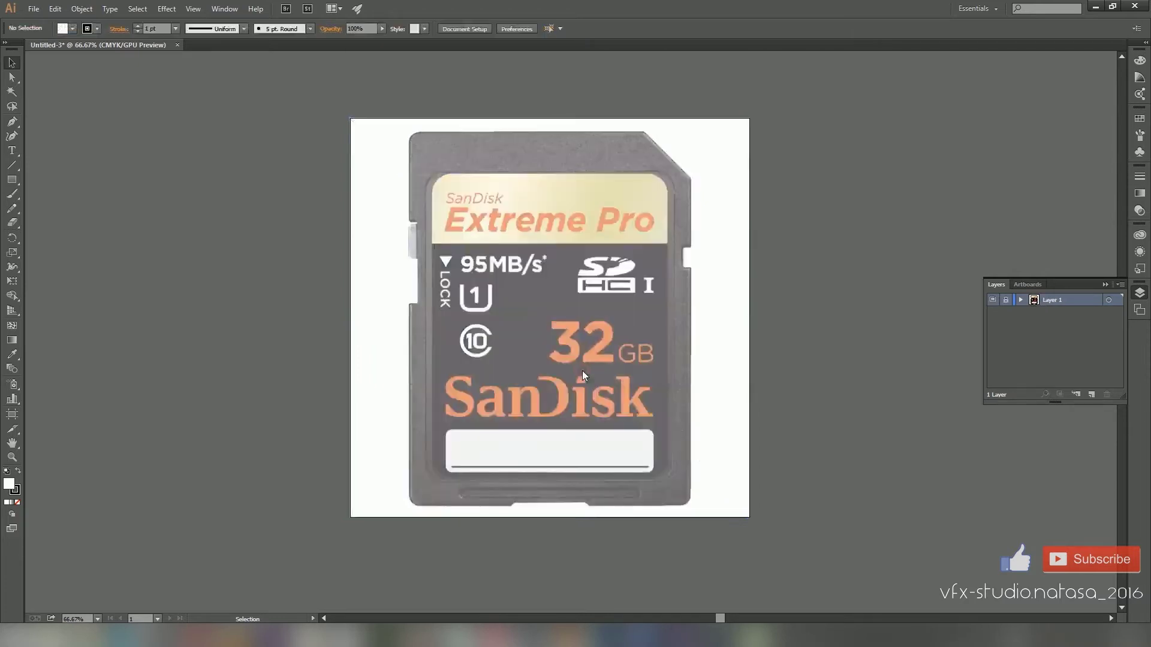
left_click(1091, 395)
- Draw a rectangle covering the whole SD card with the Rectangle tool
left_click(12, 179)
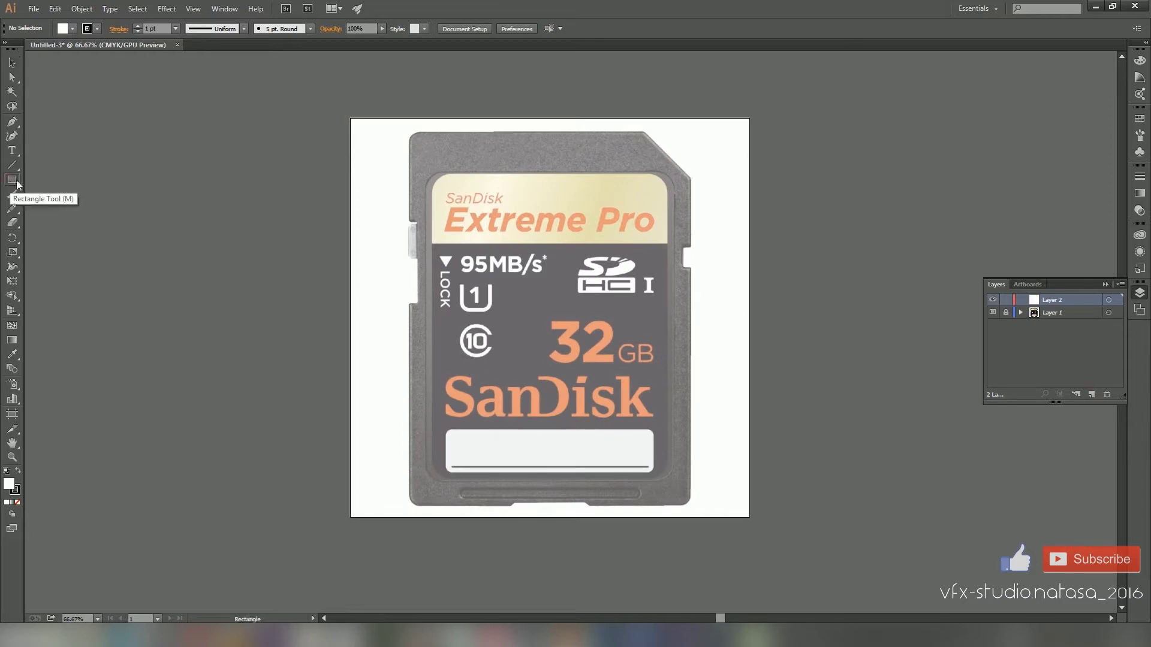
scroll(559, 251, "up", 1)
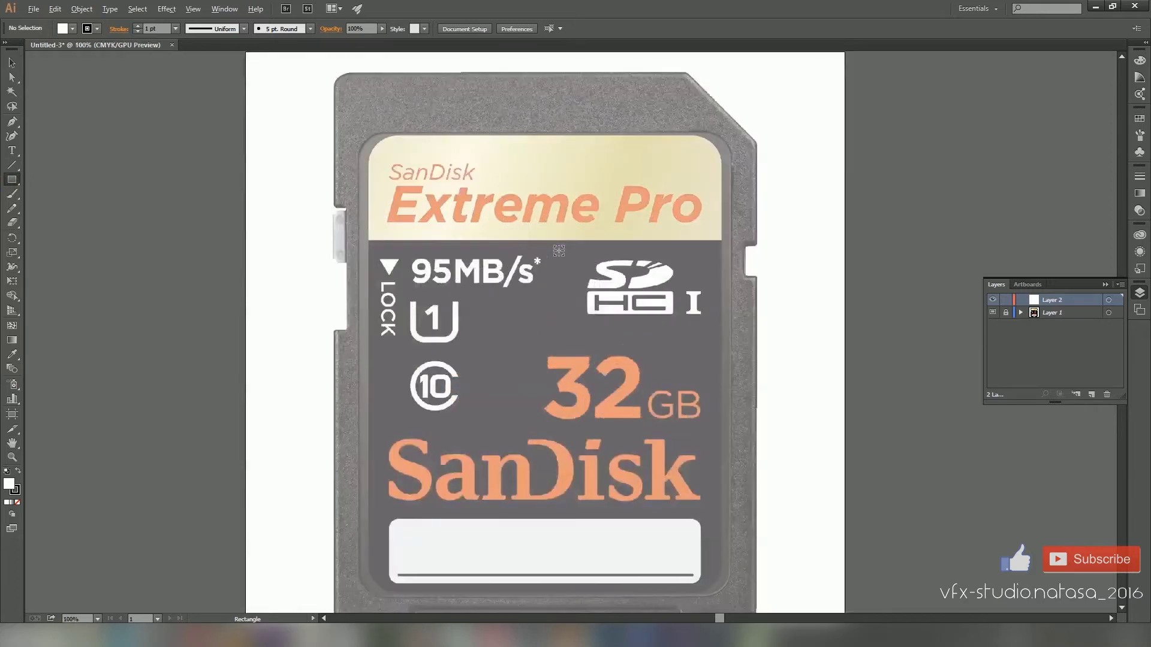
scroll(559, 251, "down", 1)
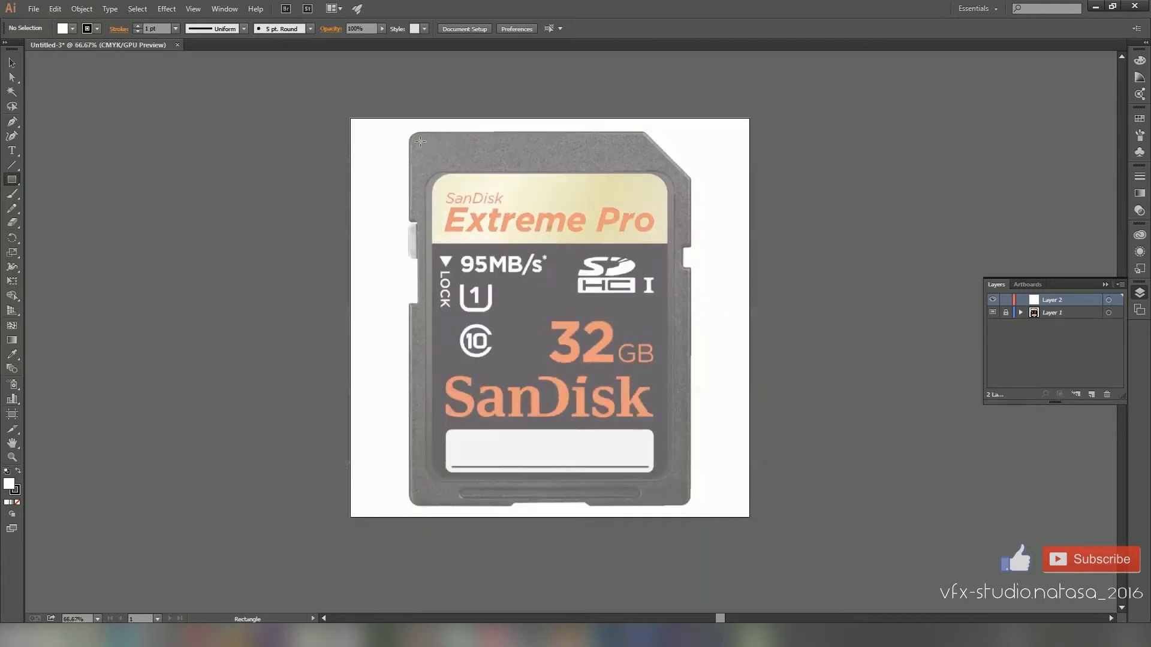
left_click_drag(409, 132, 690, 507)
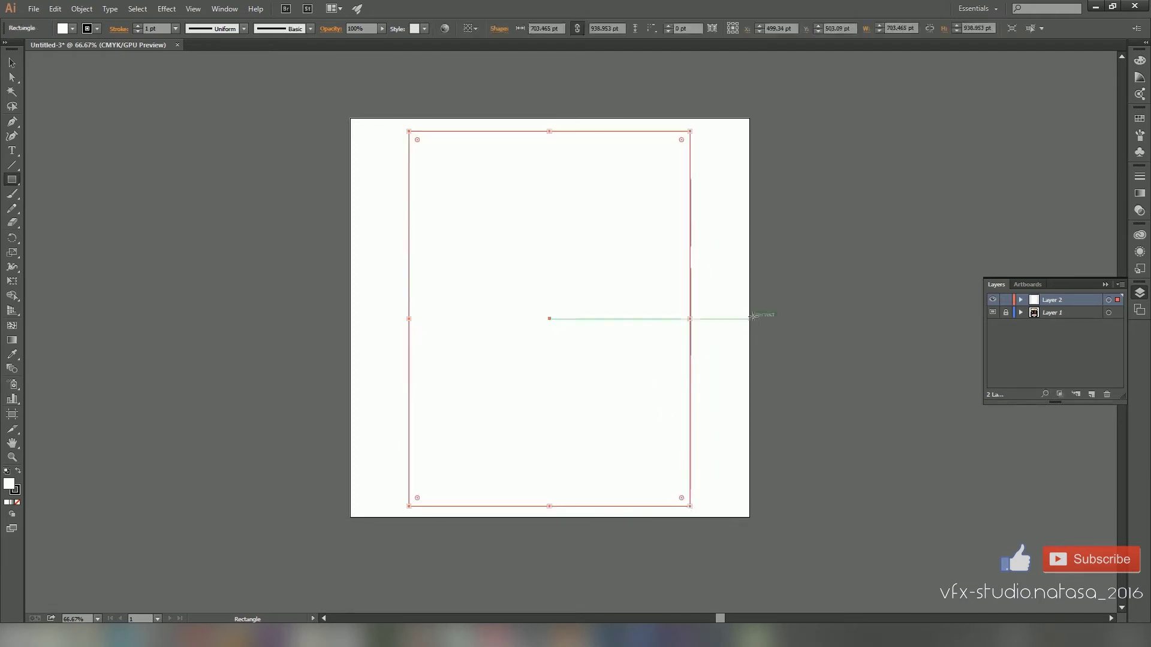
- Lower the rectangle's opacity to 39% and give it a salmon fill
left_click(378, 32)
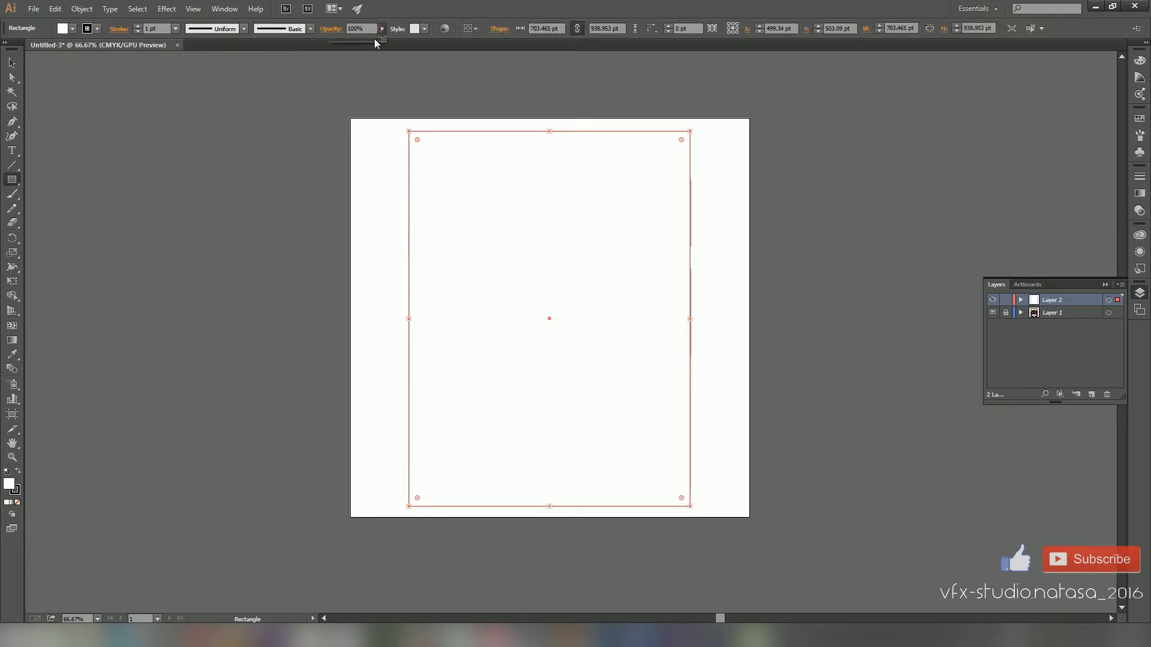
left_click_drag(357, 41, 350, 41)
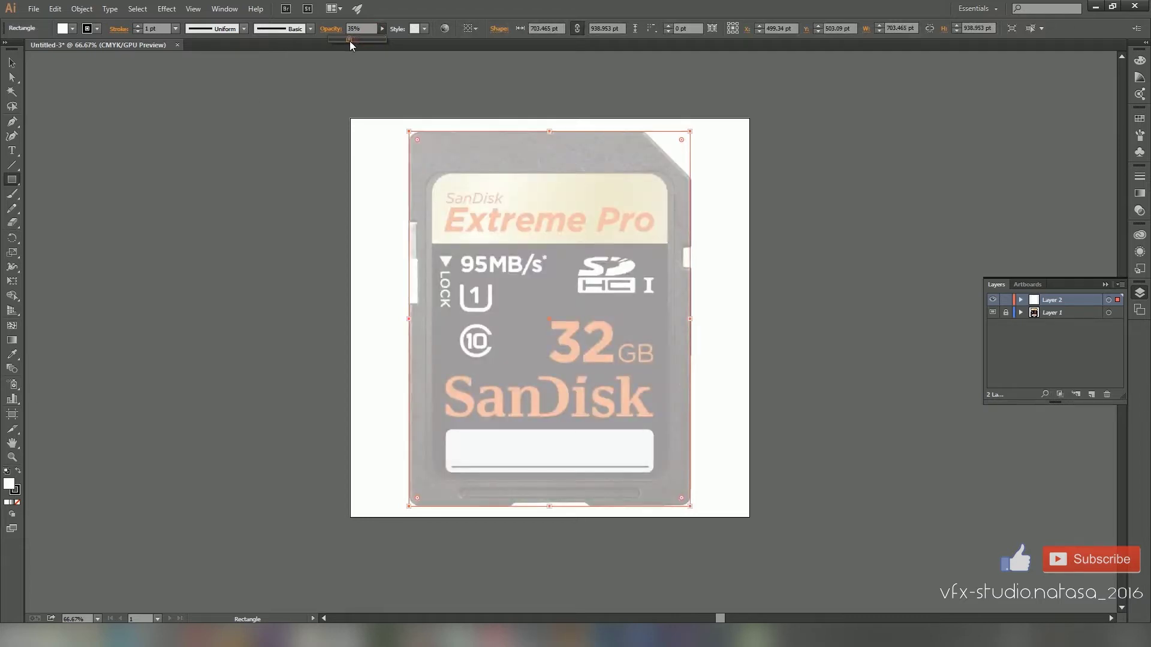
double_click(8, 484)
left_click(511, 238)
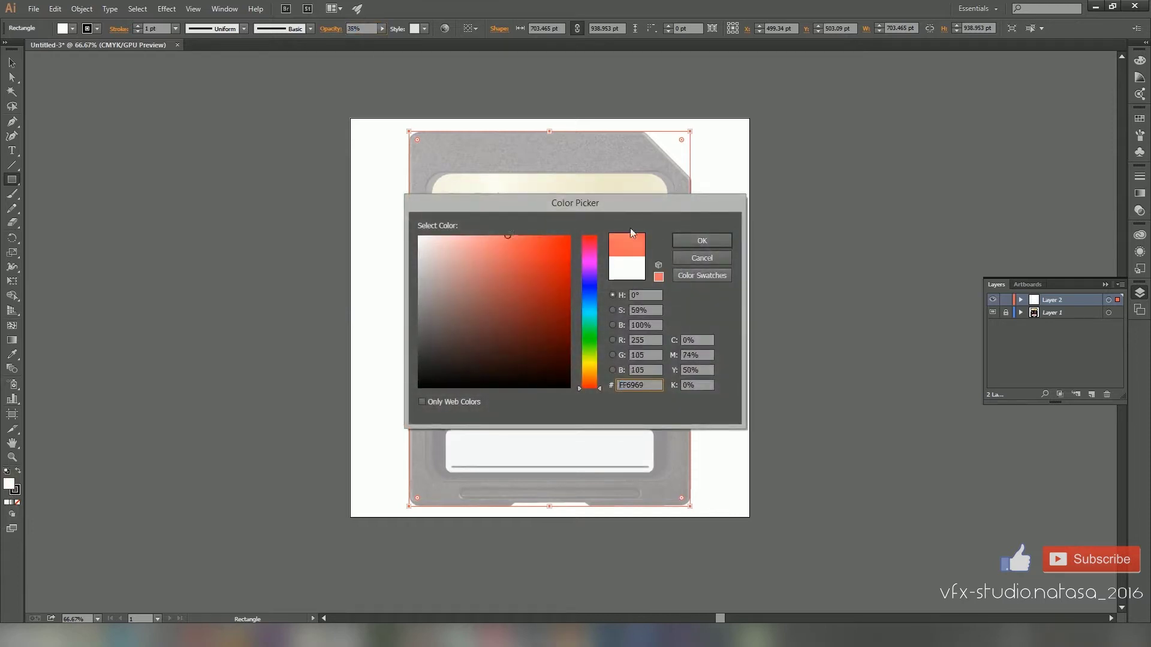
left_click(678, 240)
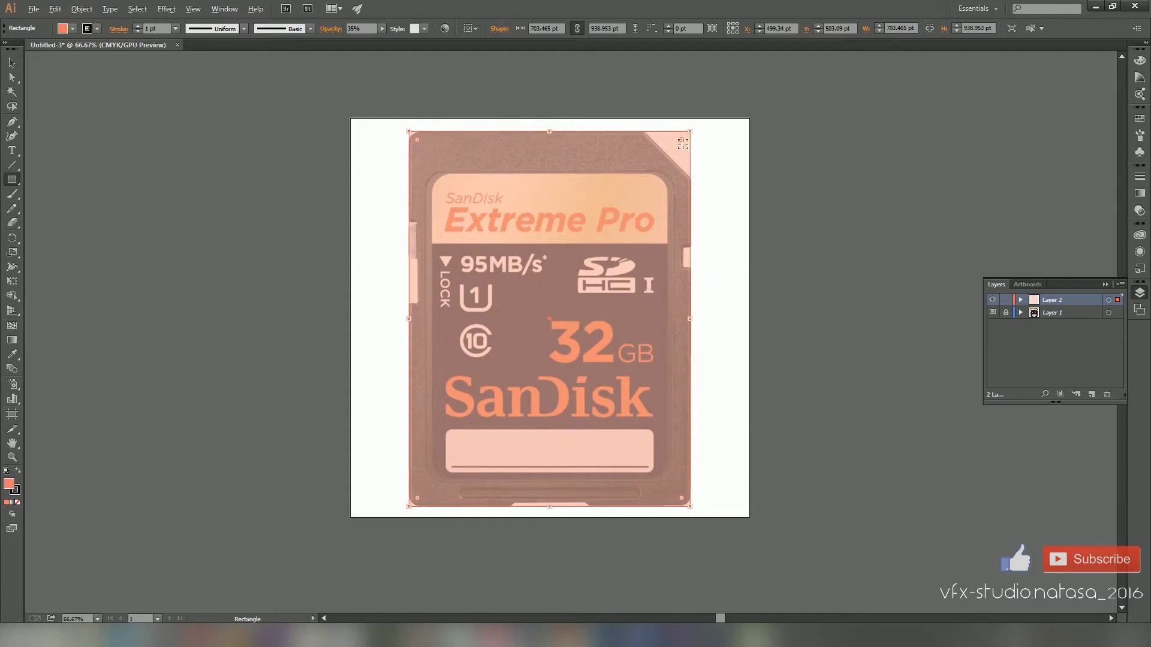
- Round the rectangle's corners to 30 pt to match the card's corners
scroll(683, 144, "up", 1)
scroll(683, 144, "down", 1)
left_click(1053, 313)
left_click(1055, 301)
left_click_drag(416, 144, 421, 147)
- Draw a triangle over the card's angled top-right corner with the Pen tool
left_click(10, 124)
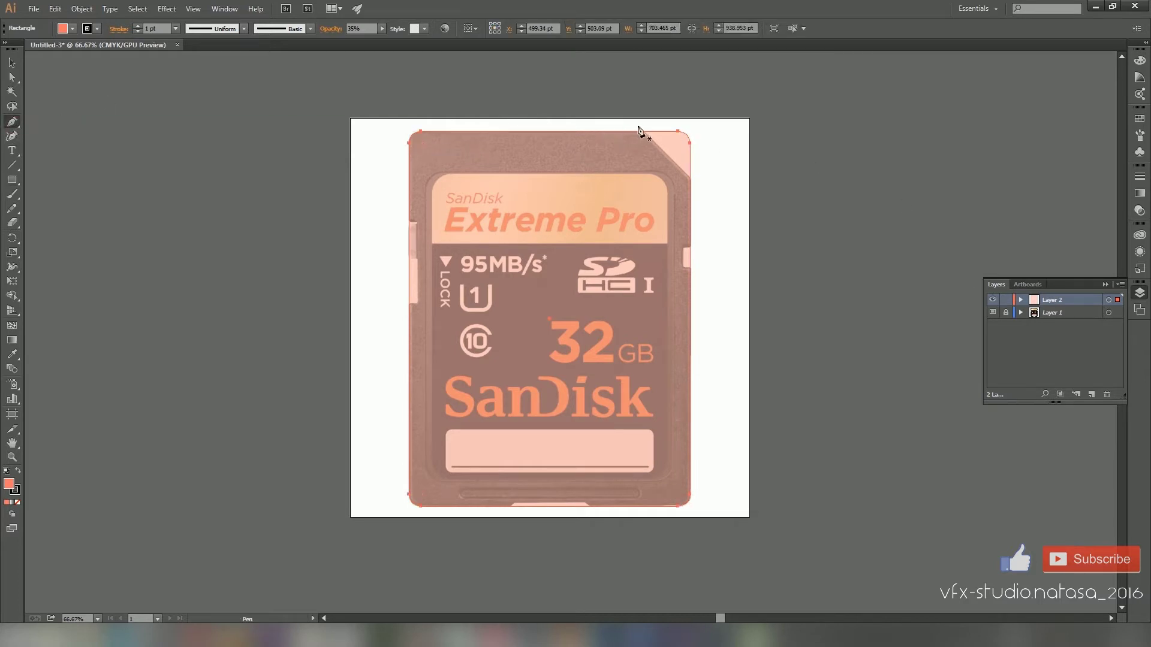
scroll(652, 132, "up", 1)
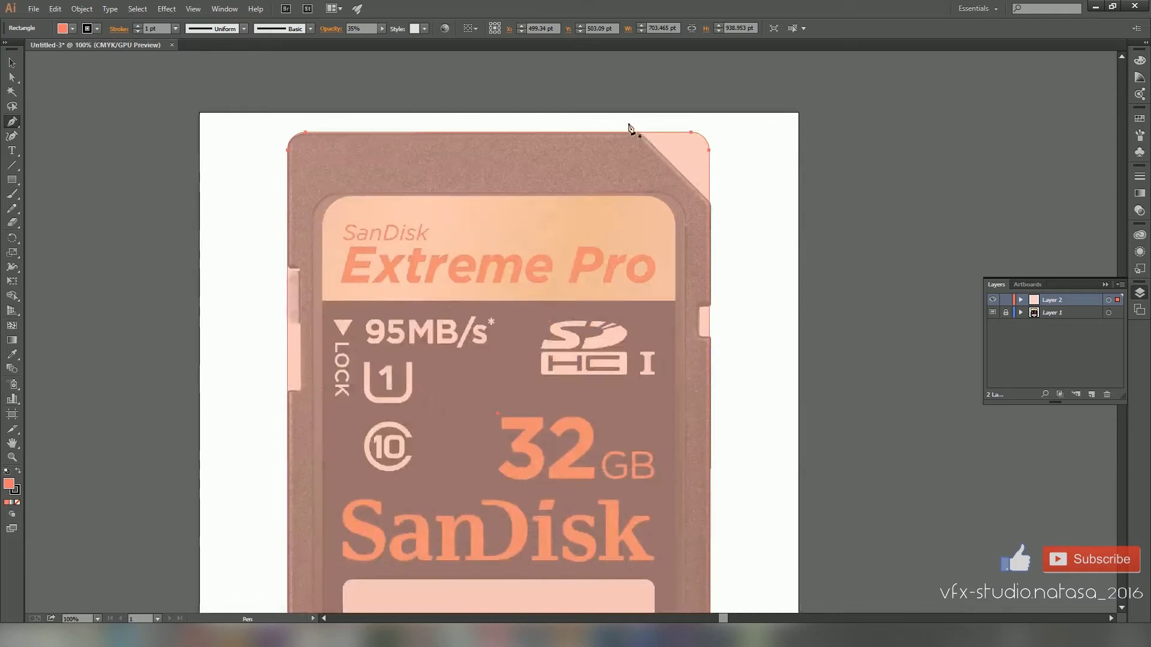
left_click(628, 124)
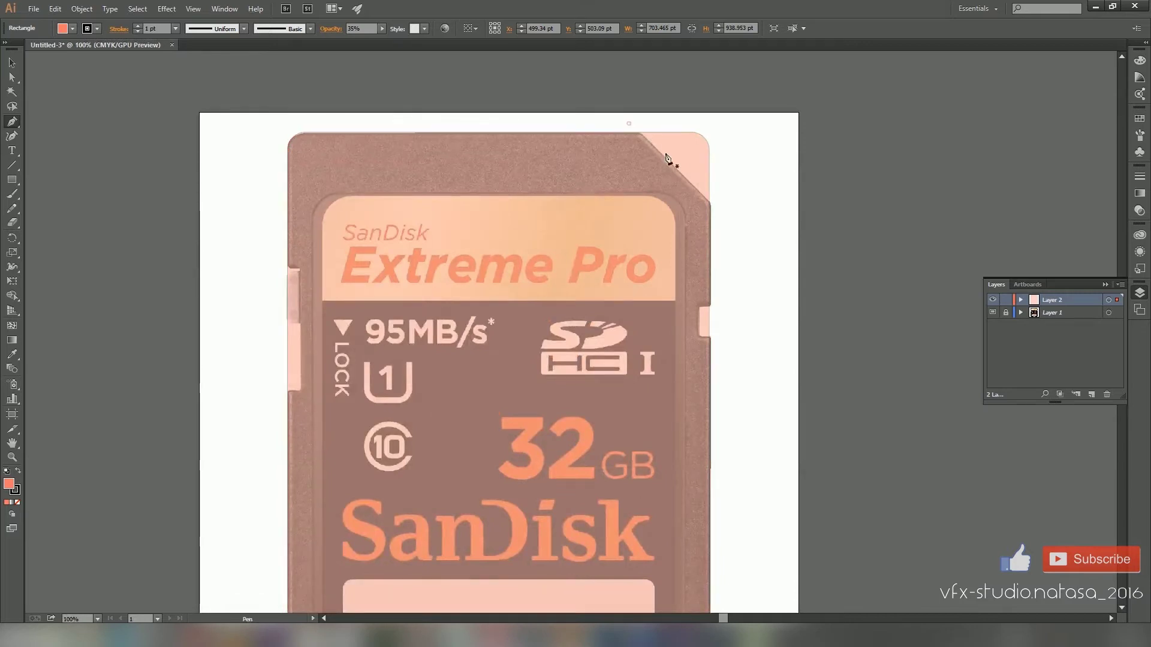
left_click(726, 217)
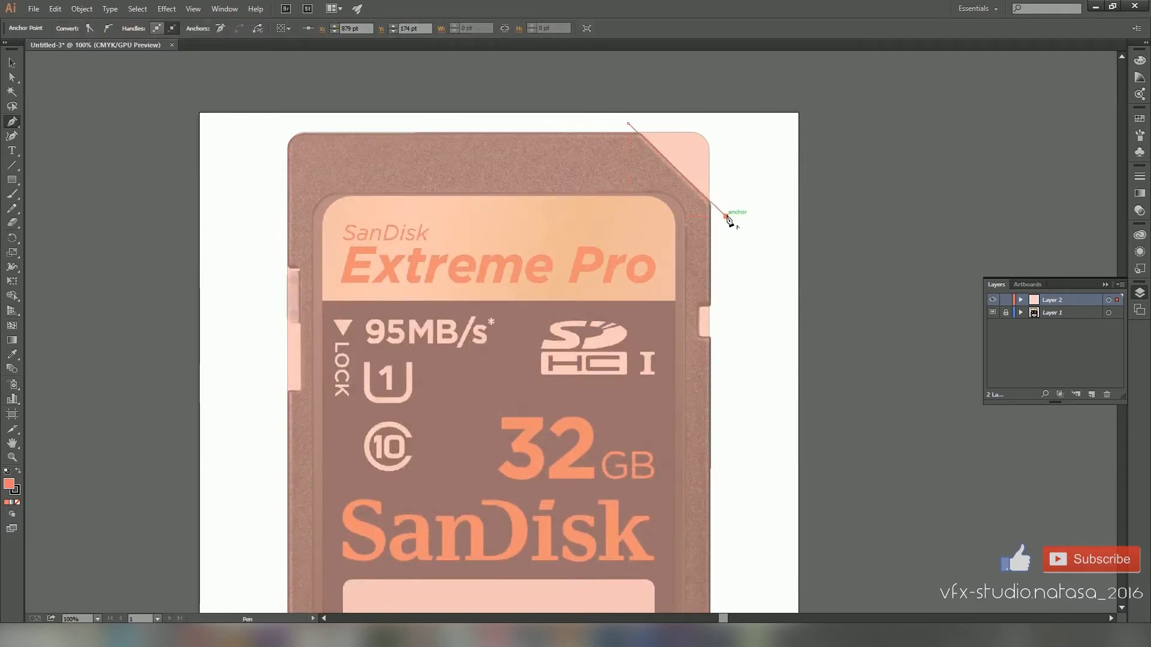
key("ctrl+z")
key("ctrl+z")
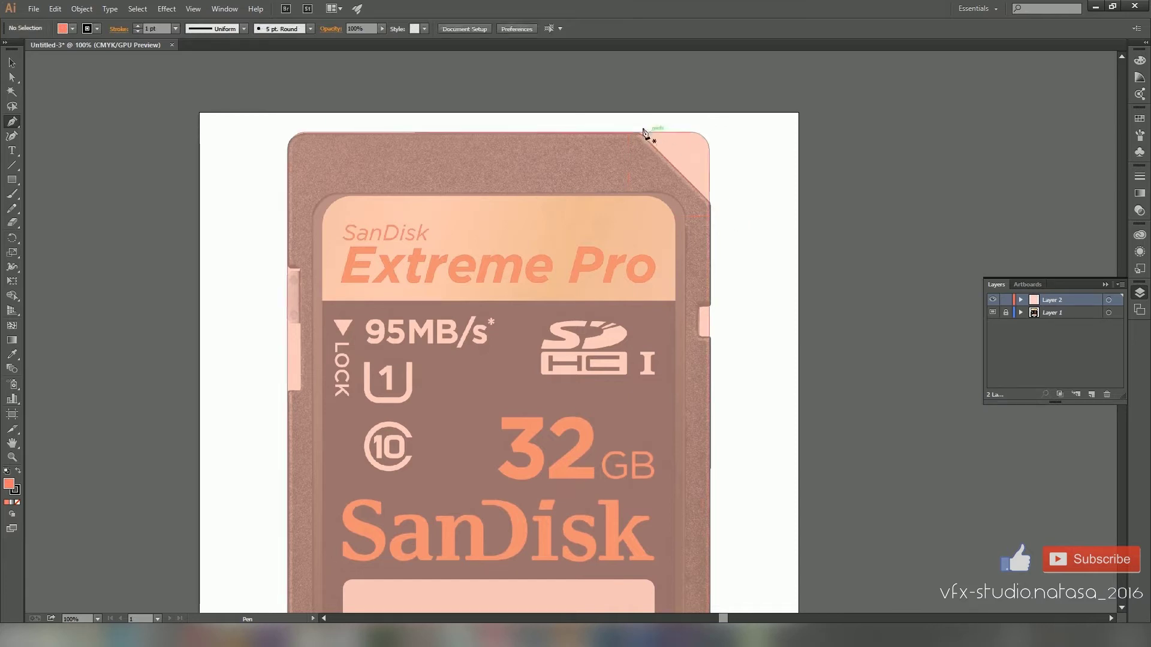
left_click(634, 125)
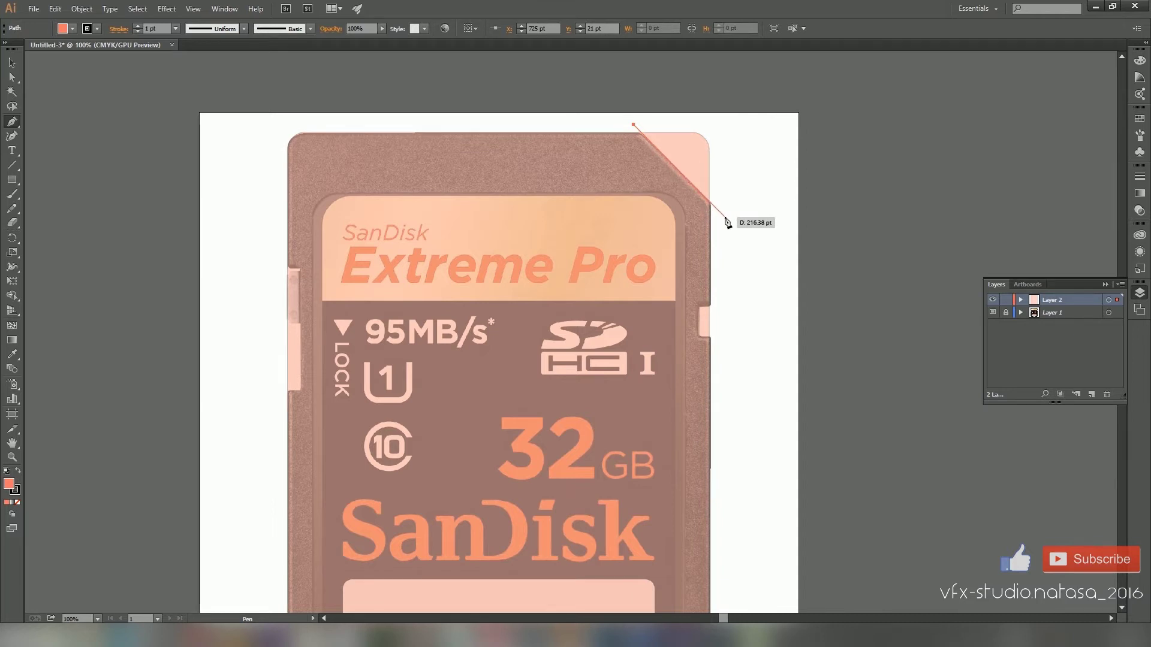
left_click(725, 217)
left_click(718, 120)
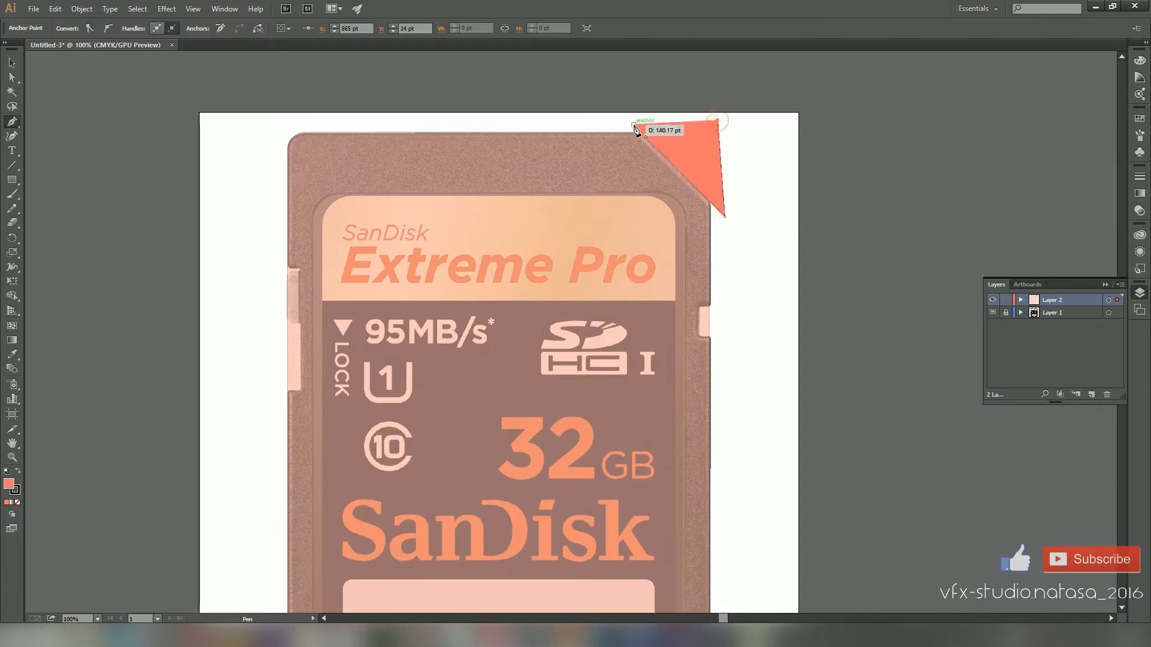
left_click(634, 126)
key("v")
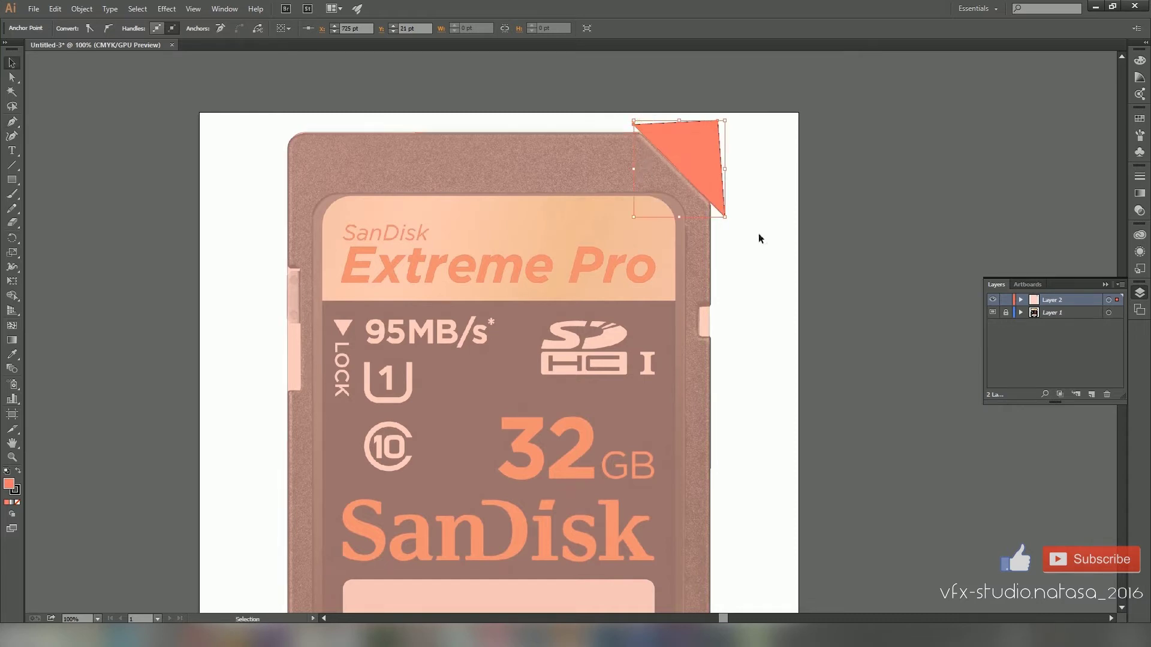
- Subtract the triangle from the salmon rectangle using Pathfinder Minus Front
left_click(562, 165)
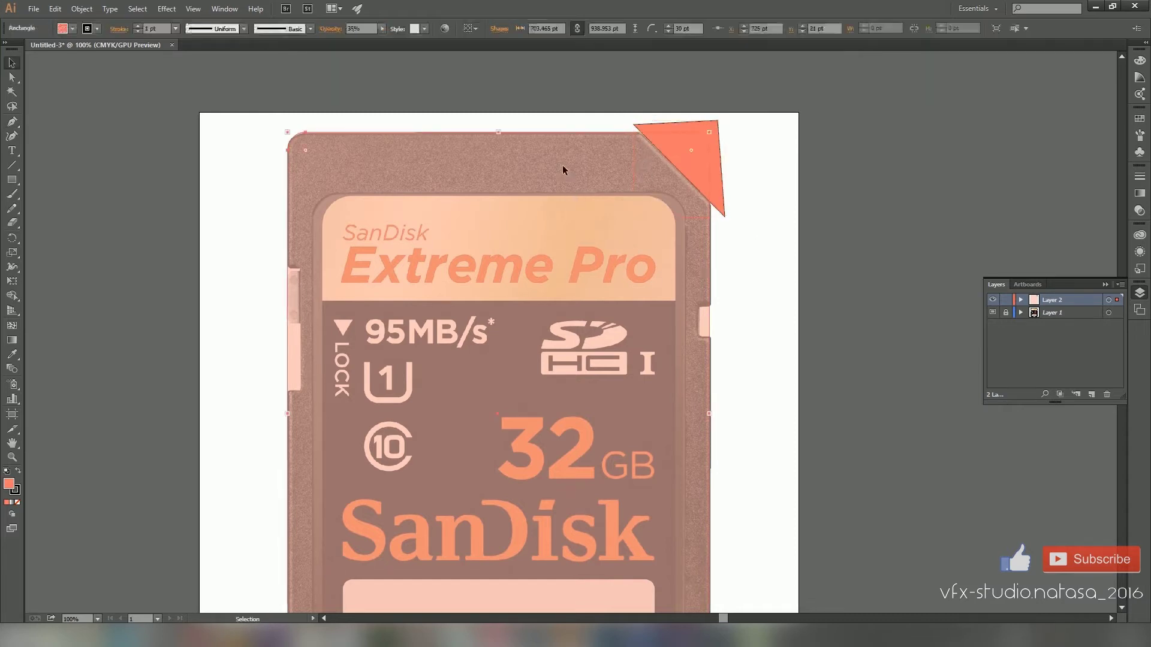
left_click(696, 167, "shift")
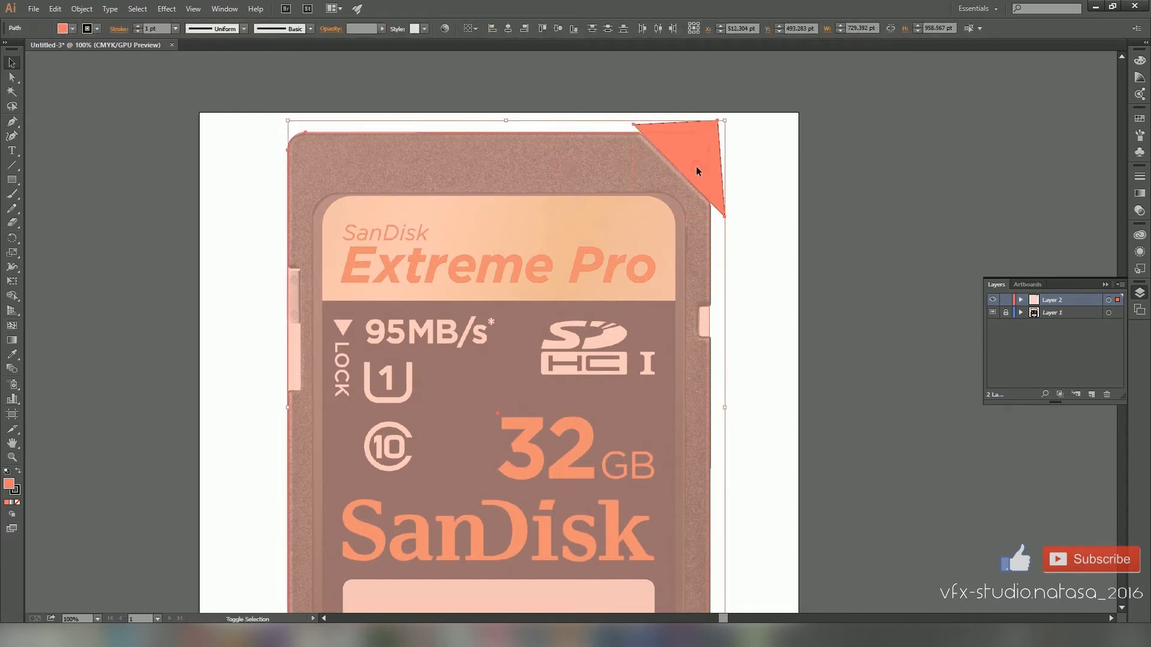
left_click(1143, 309)
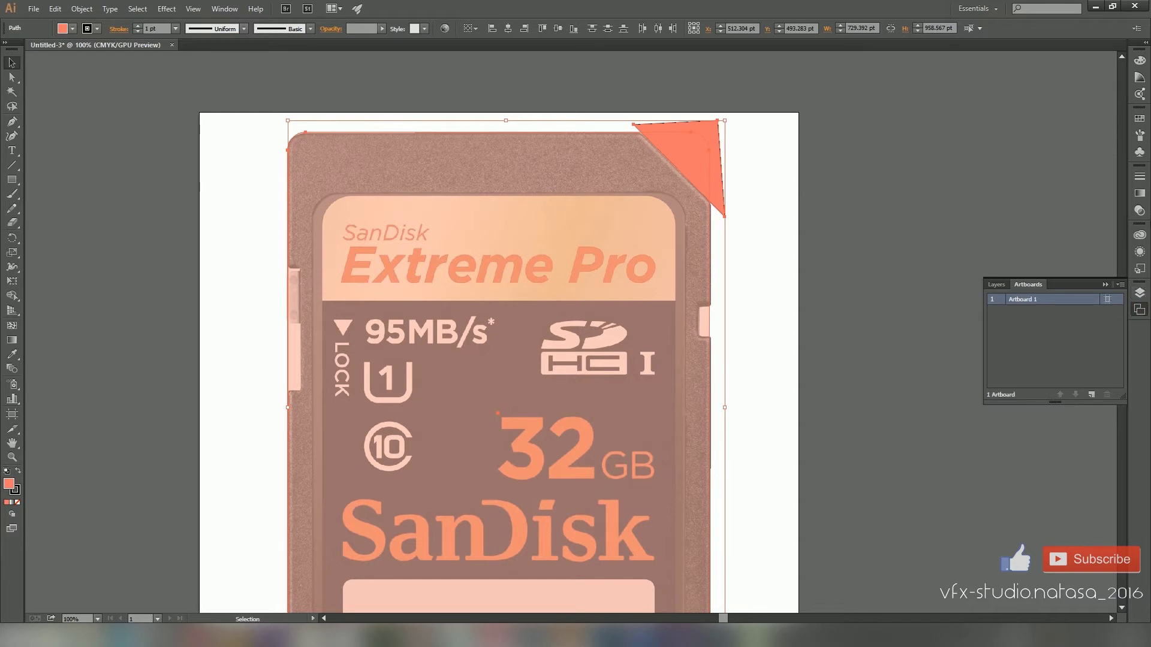
left_click(225, 8)
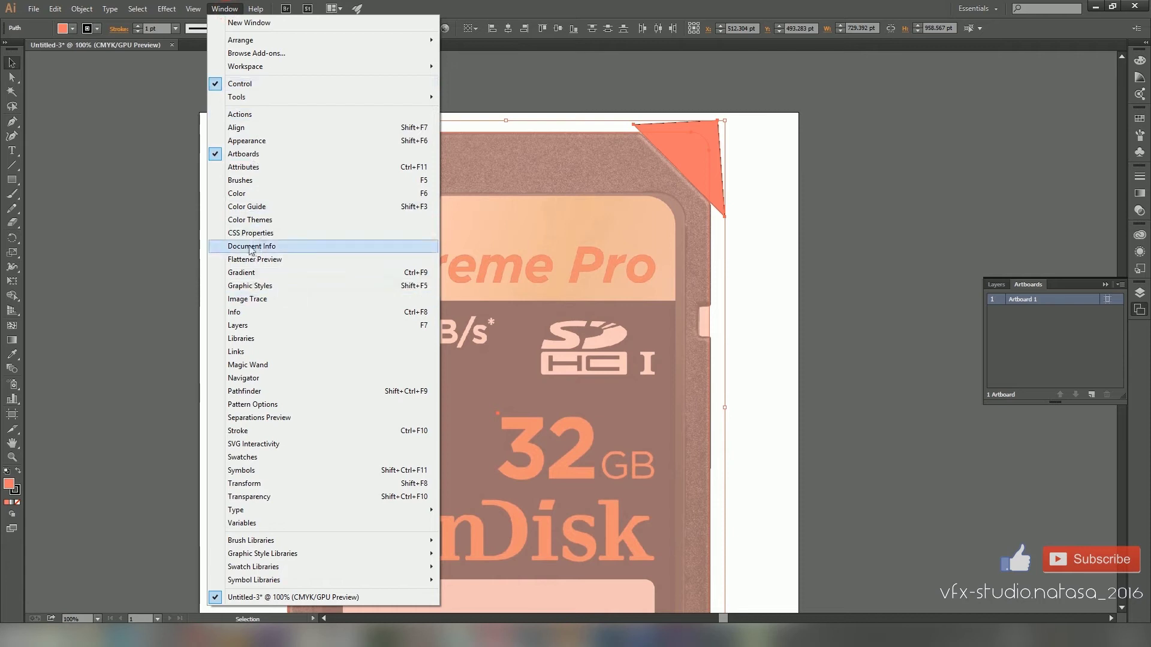
left_click(244, 390)
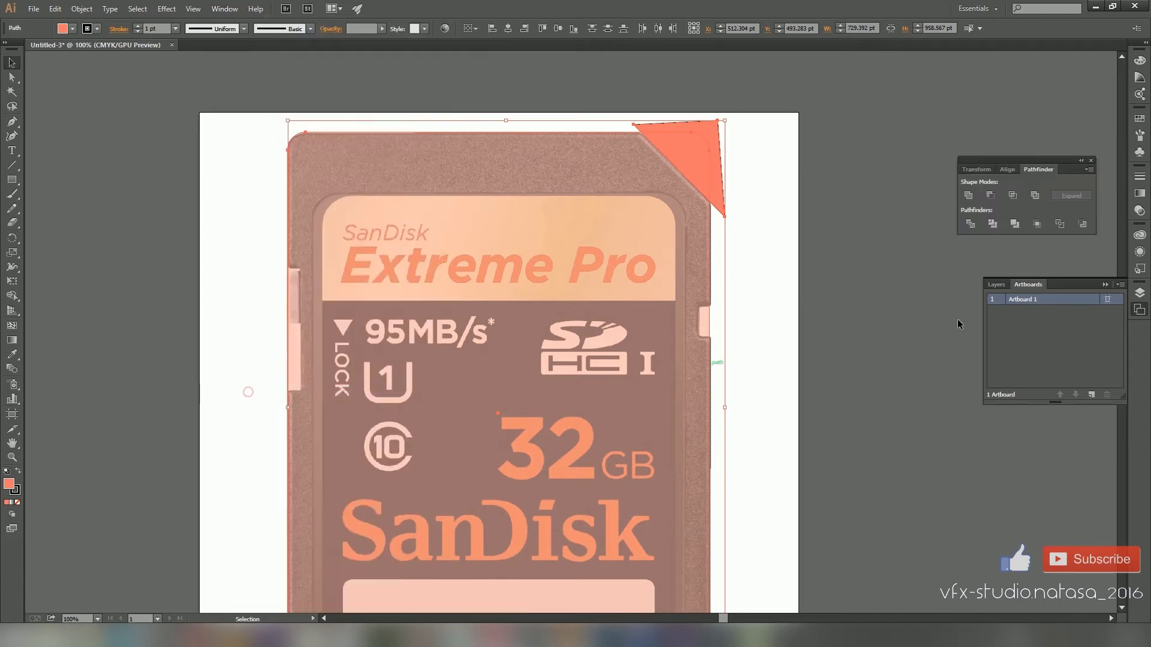
left_click(990, 196)
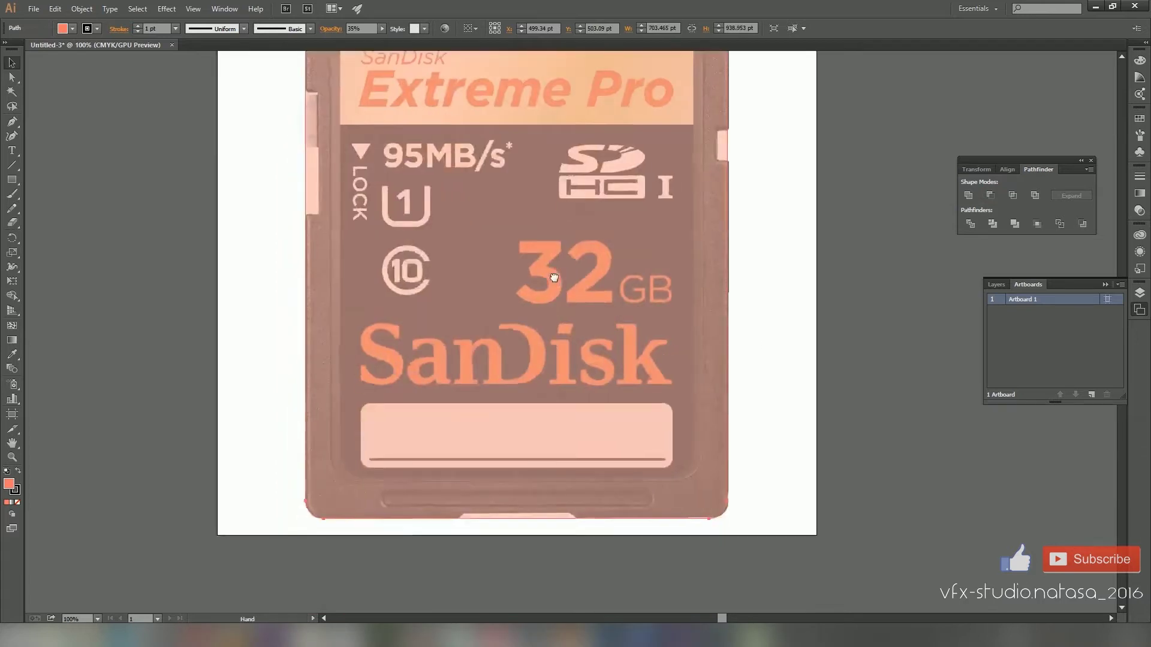
- Trace the left side notch as a 35% opacity shape with the Pen tool
scroll(423, 271, "up", 1, "alt")
left_click(11, 121)
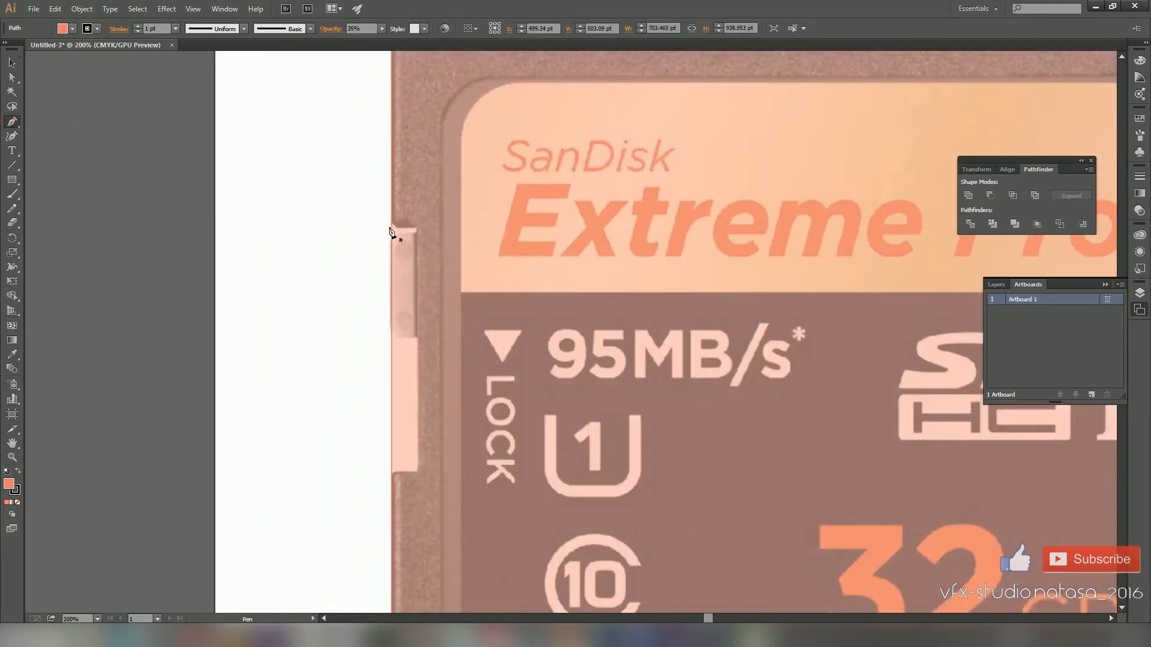
left_click(416, 227)
left_click(382, 228)
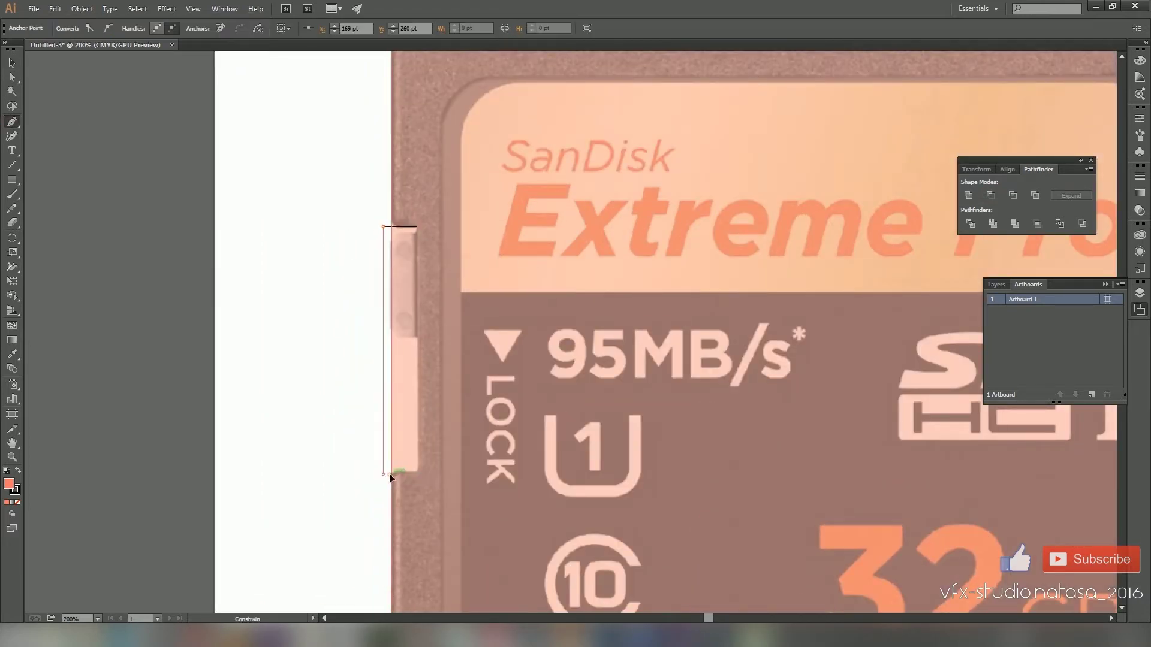
left_click(383, 475)
left_click(418, 474)
left_click(417, 228)
key("v")
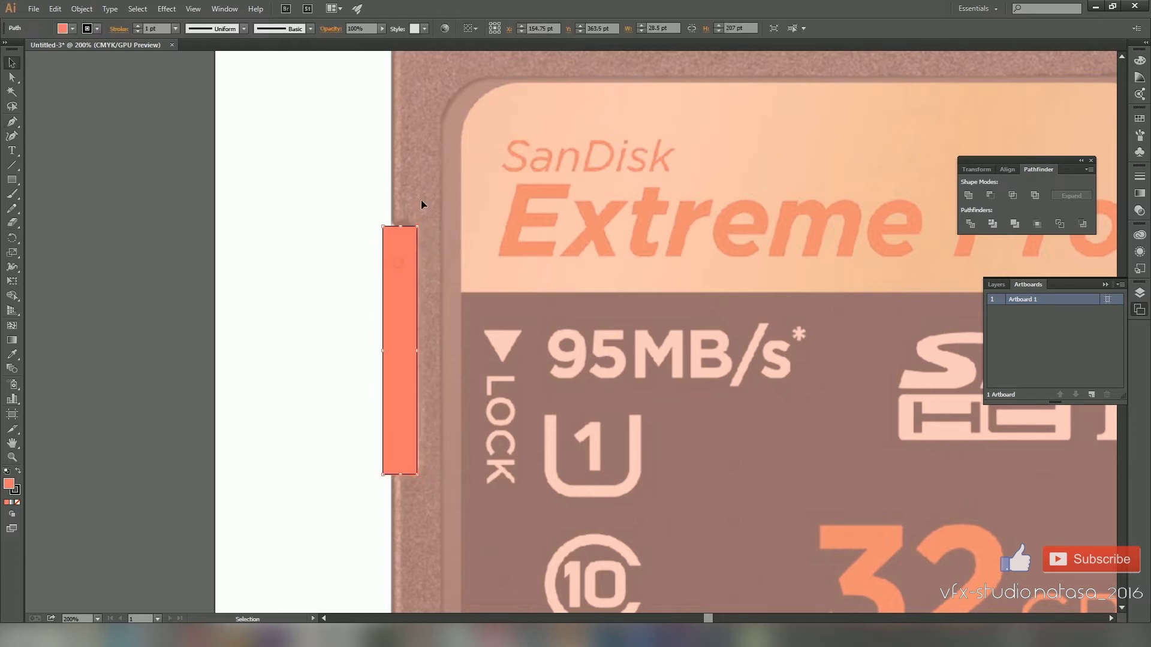
key("3")
key("5")
- Trace the right side notch and cut it out of the card outline with Minus Front
left_click_drag(899, 354, 269, 332)
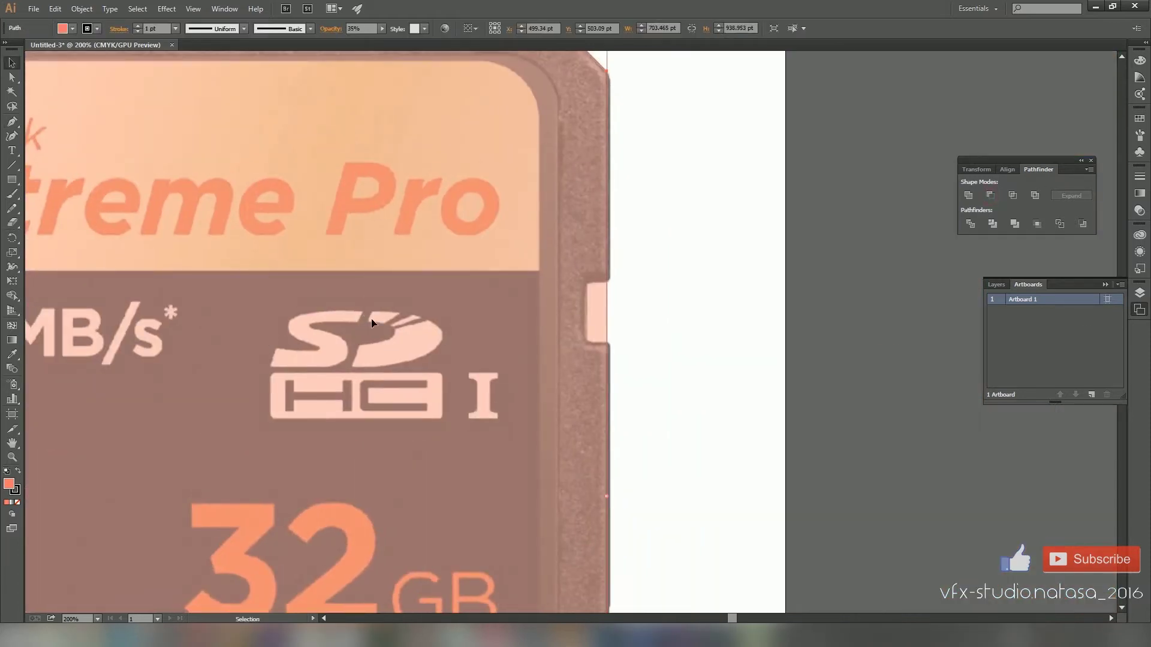
key("p")
left_click(587, 281)
left_click(612, 282)
left_click(612, 342)
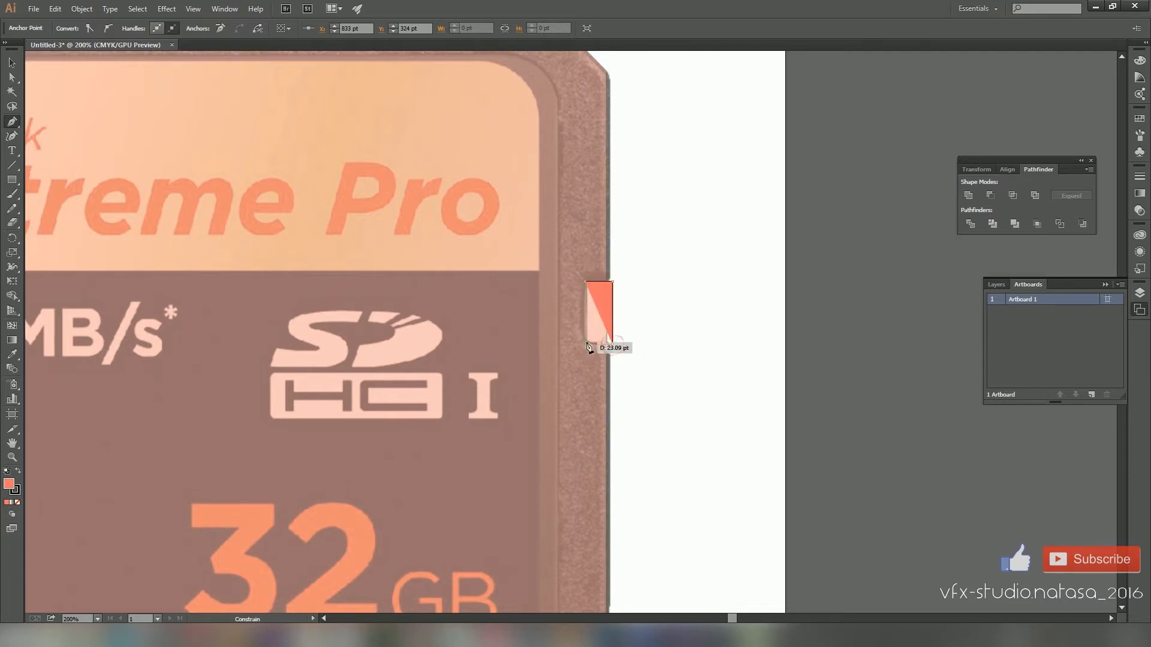
left_click(587, 342)
left_click(587, 281)
key("v")
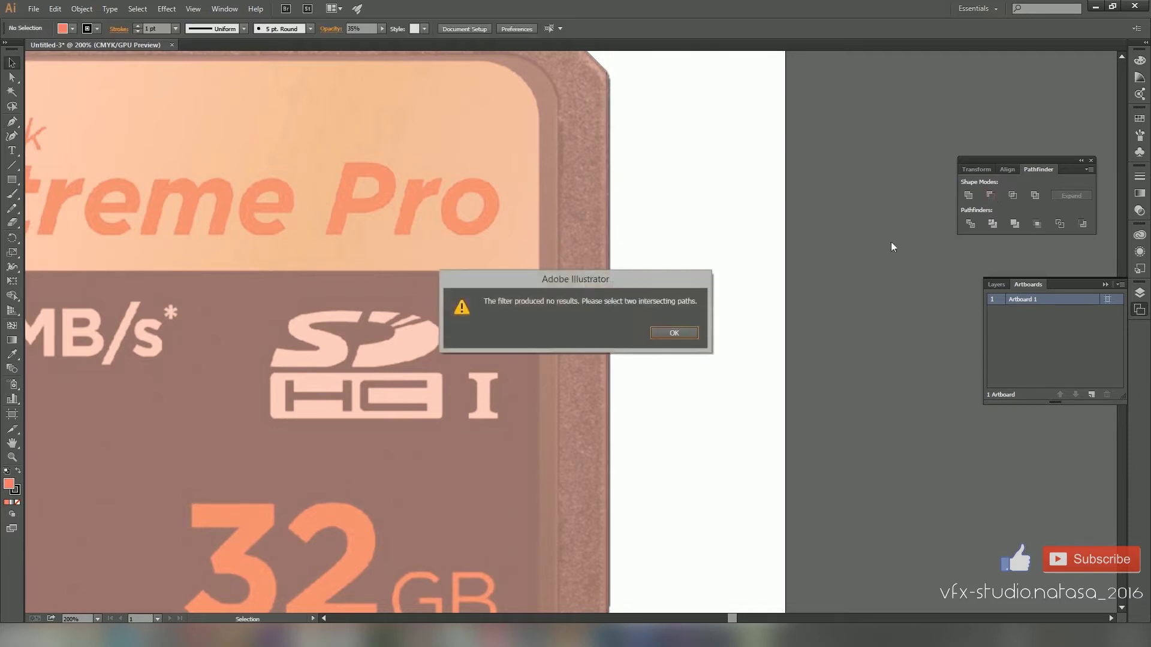
key("Return")
key("ctrl+a")
left_click(991, 194)
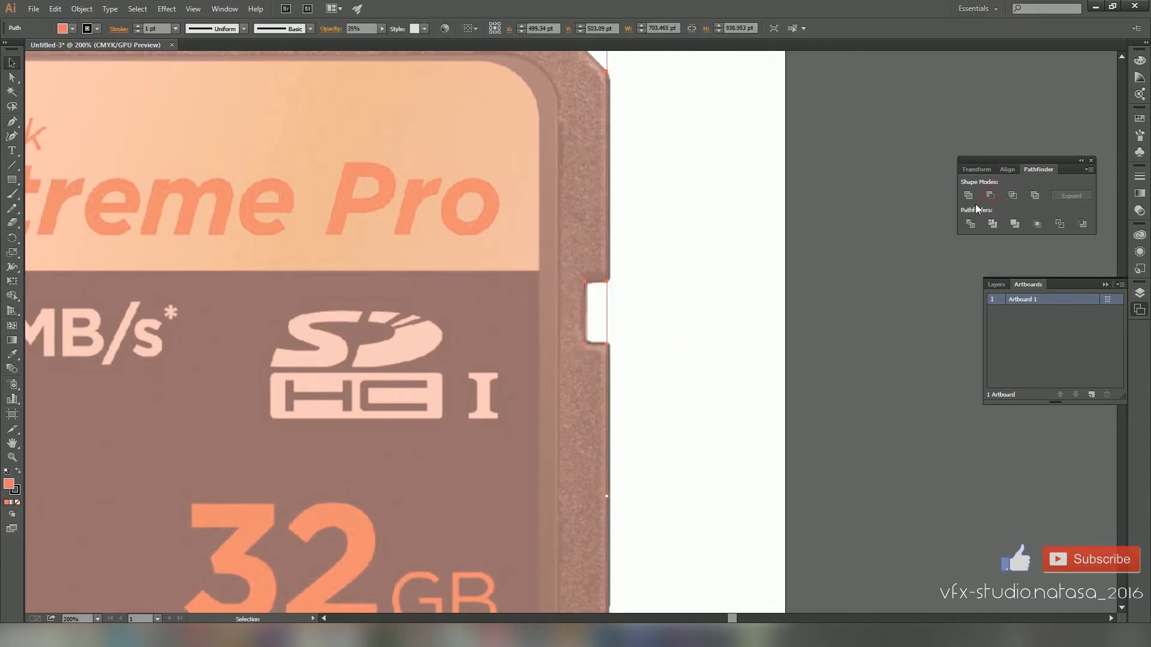
- Trace the shallow trapezoid notch along the card's bottom edge
scroll(394, 471, "down", 10)
scroll(344, 533, "left", 3)
left_click(12, 122)
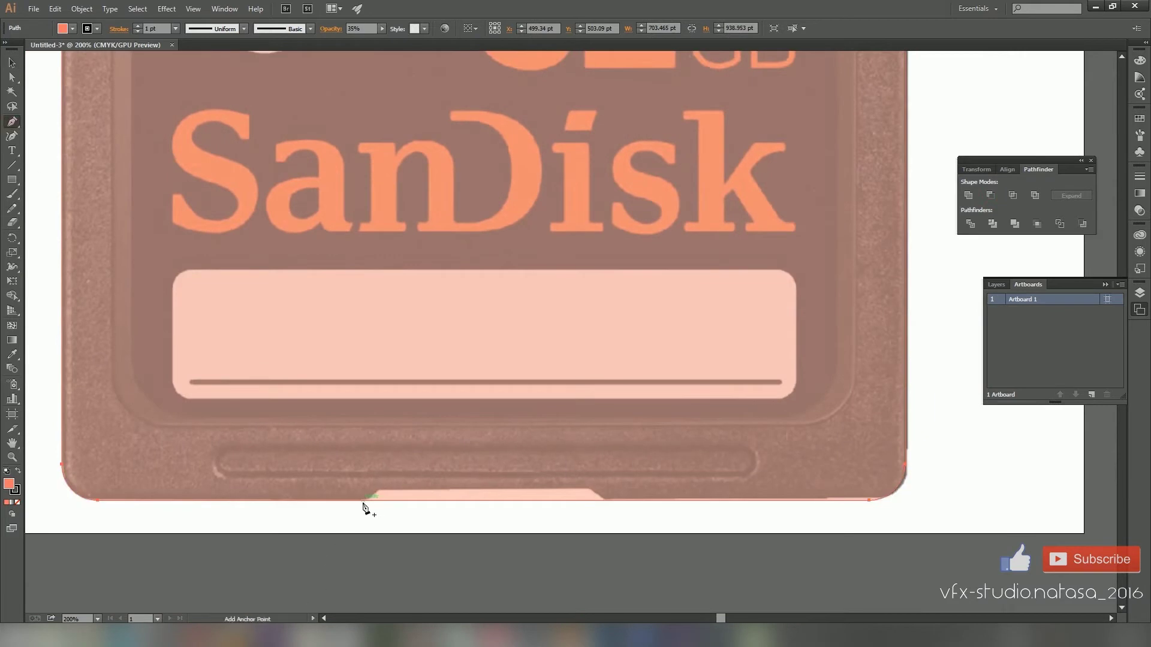
left_click(362, 503)
left_click(377, 492)
left_click(588, 491)
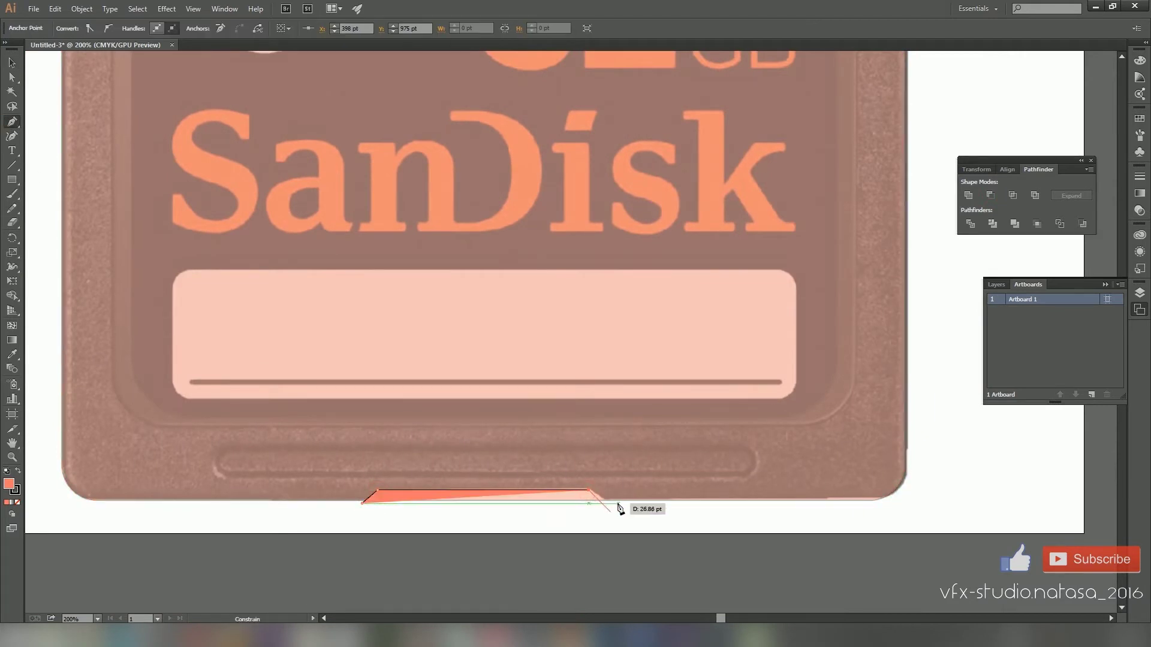
left_click(609, 503)
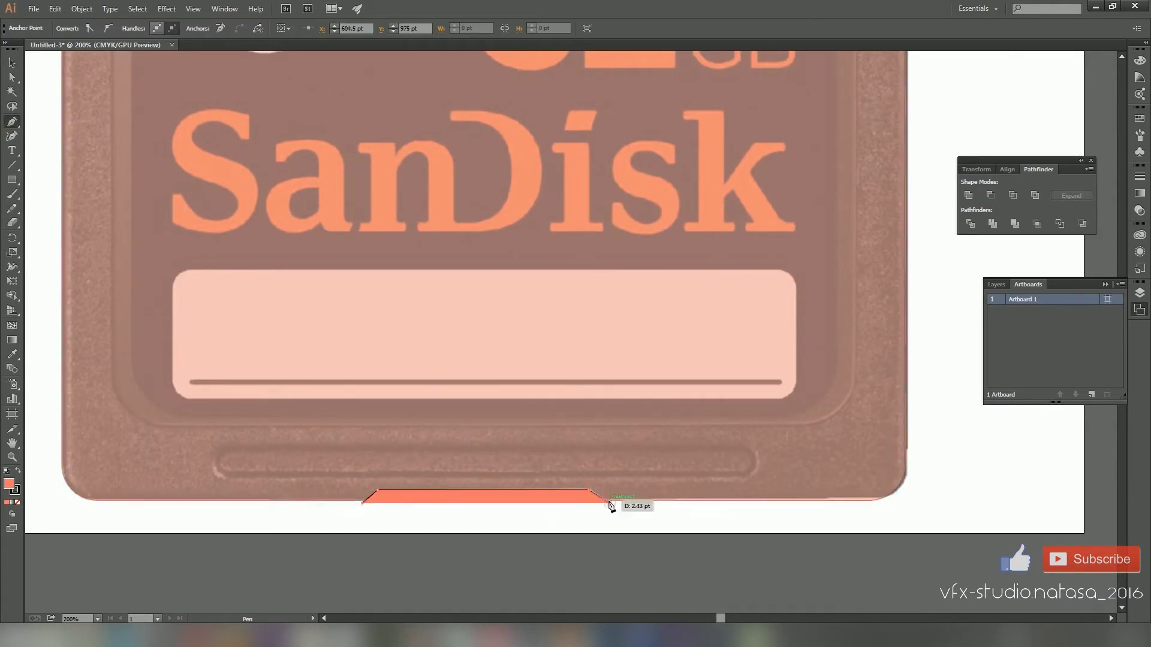
left_click(362, 502)
key("v")
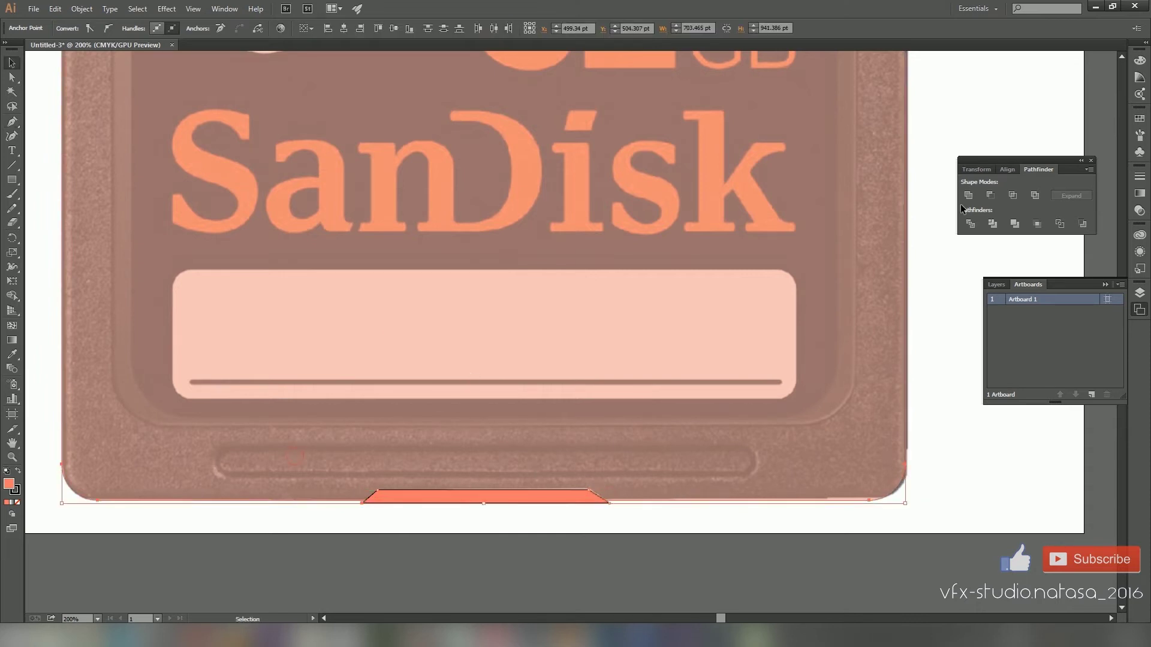
- Nudge the bottom notch's lower-right anchor slightly left with Direct Selection
left_click(427, 519)
left_click(572, 526, "ctrl")
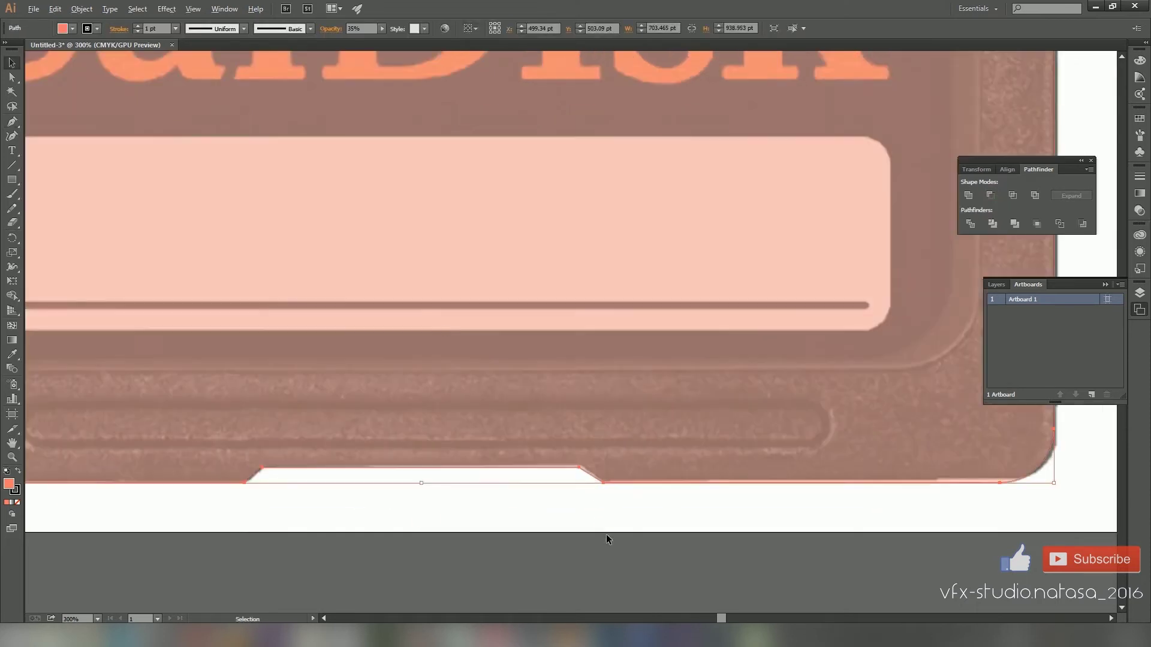
key("a")
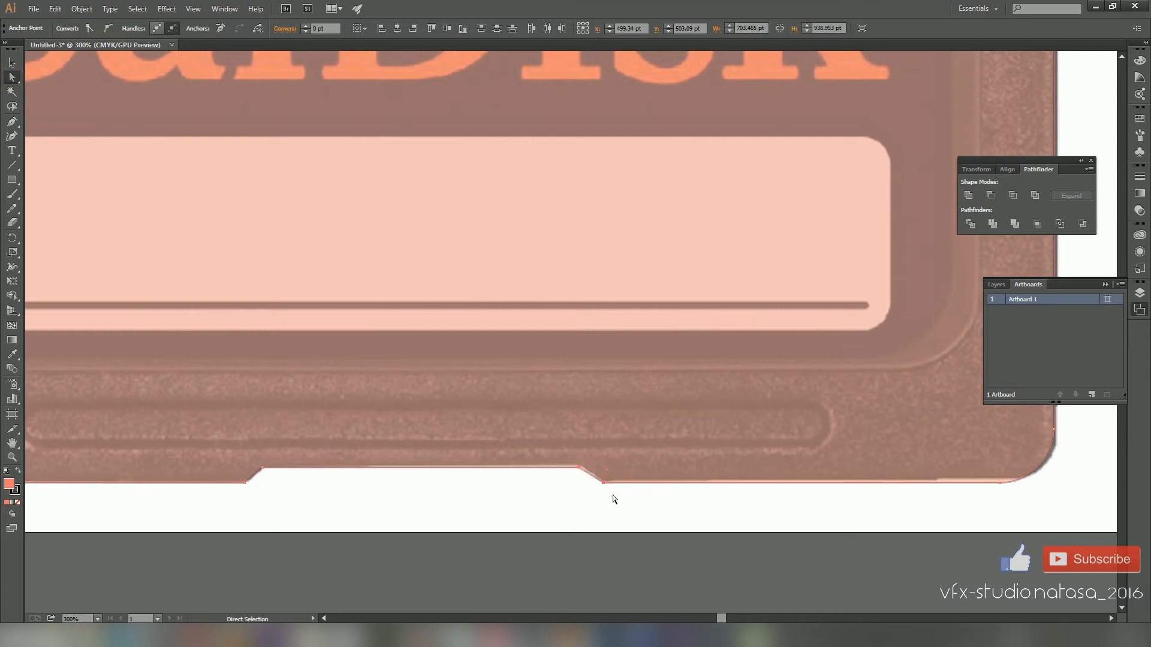
left_click_drag(603, 482, 601, 485)
left_click(608, 513)
scroll(642, 403, "down", 2)
scroll(643, 403, "down", 2)
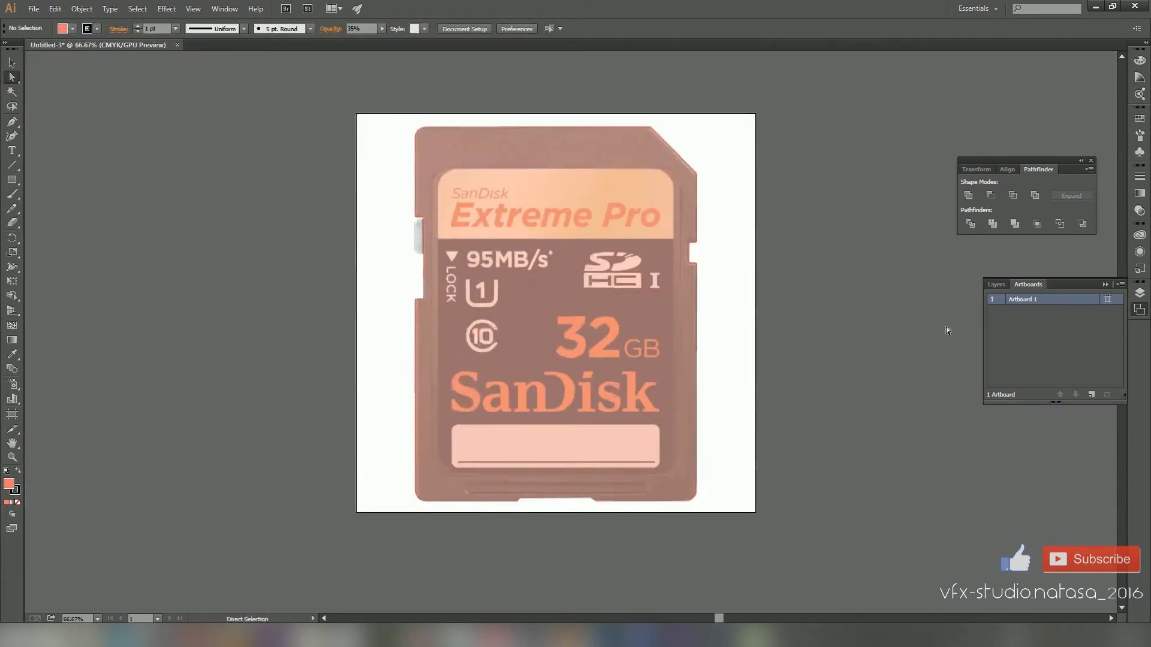
double_click(1000, 301)
left_click(996, 285)
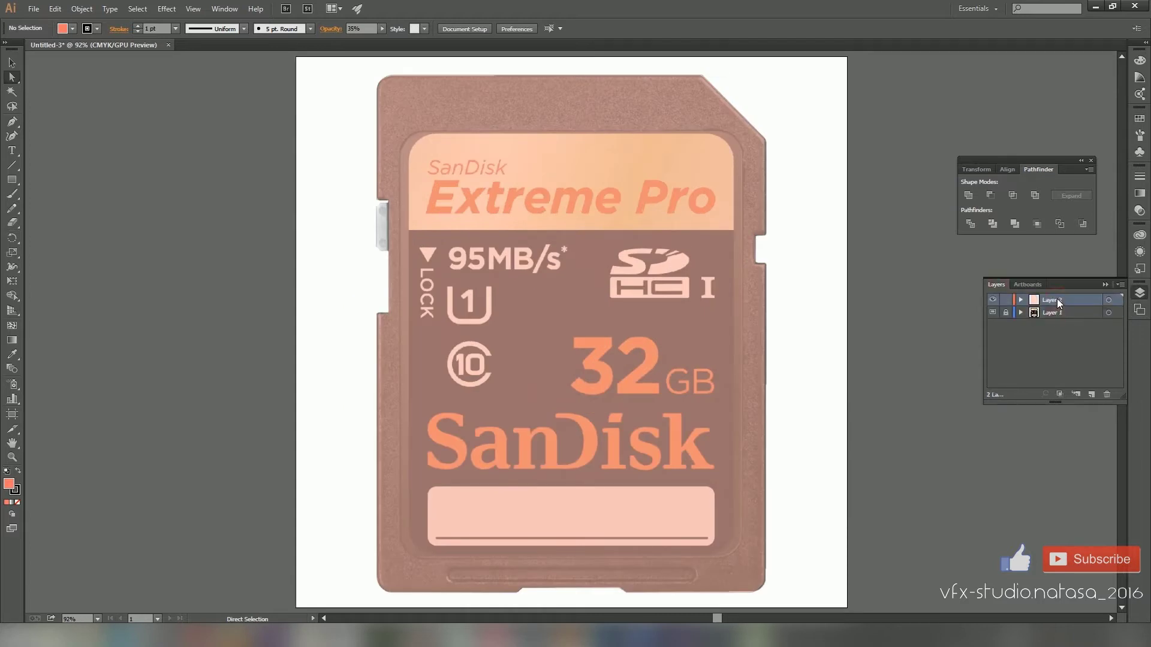
- Rename and duplicate the card layer into middle, front and back layers, hiding back
double_click(1055, 300)
type("middle")
key("Return")
left_click_drag(1058, 300, 1092, 394)
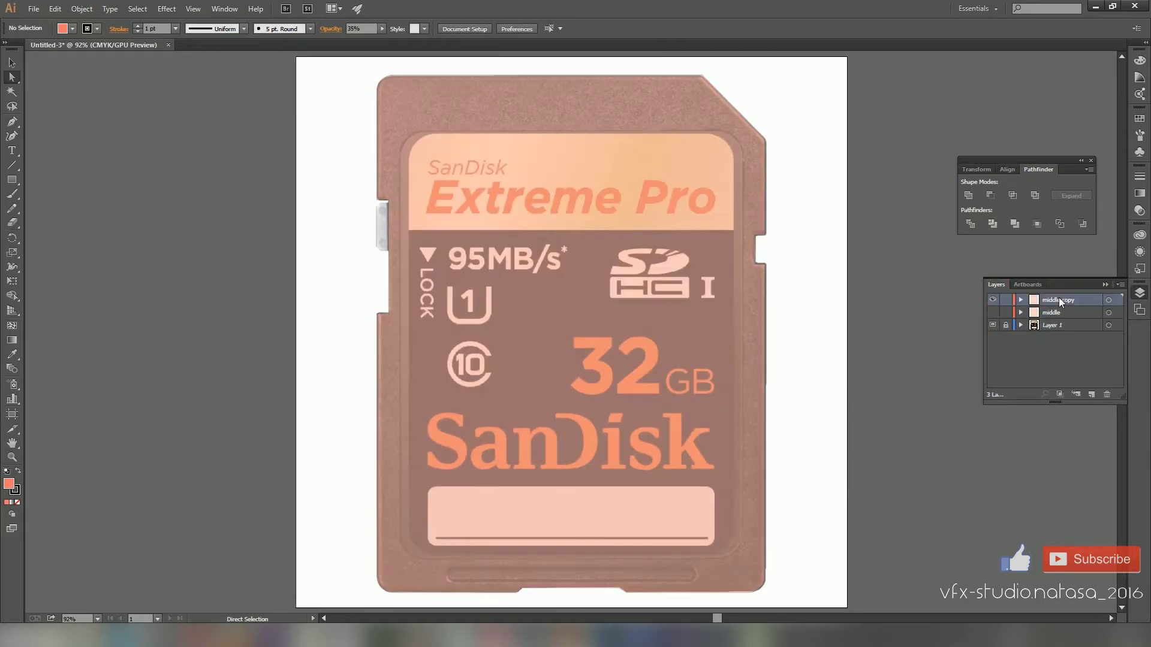
double_click(1060, 300)
type("front")
key("Return")
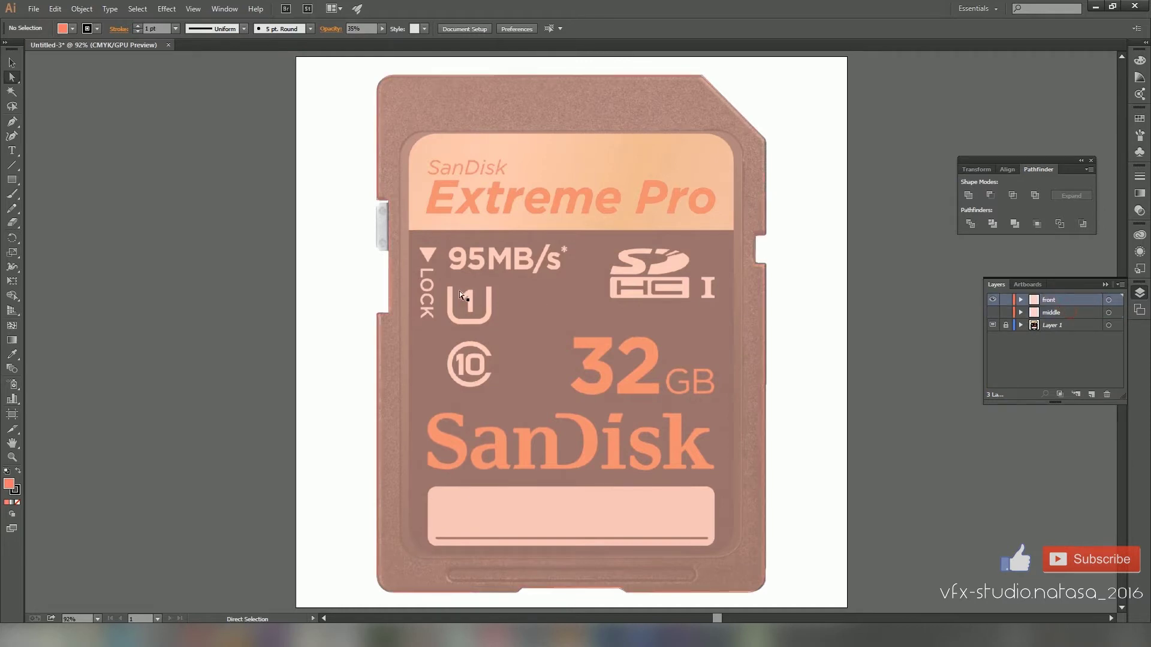
left_click_drag(1059, 300, 1092, 395)
double_click(1060, 300)
type("back")
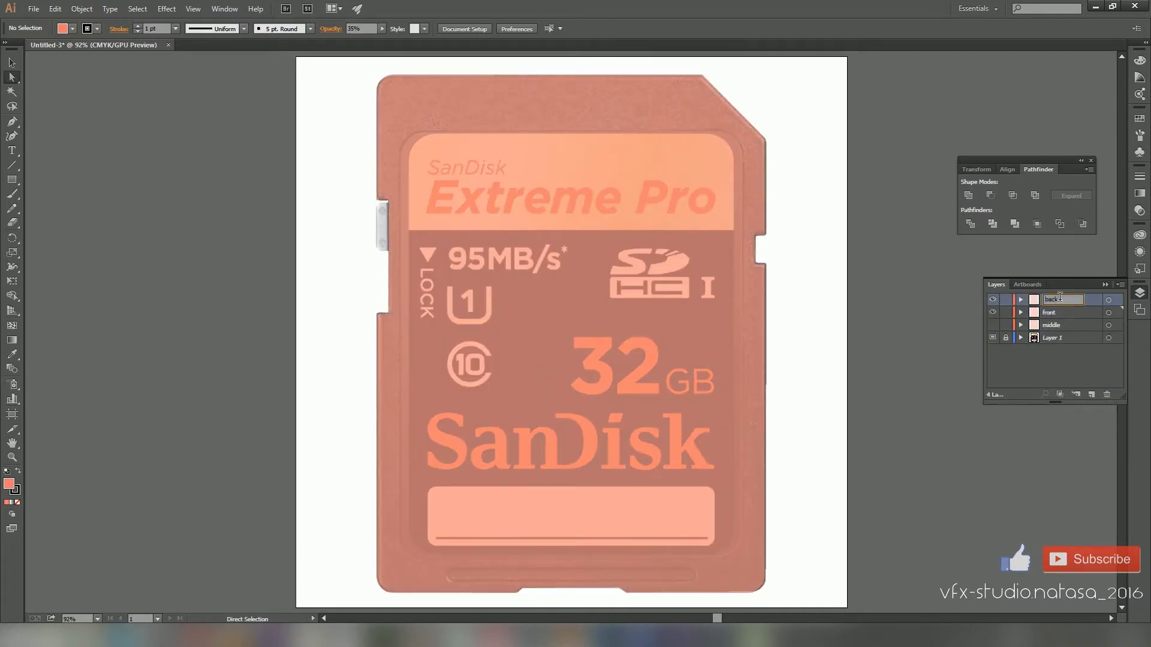
key("Return")
left_click(993, 300)
- On the front layer, draw a translucent rectangle over the label area with 41.85 pt corners
left_click(695, 326)
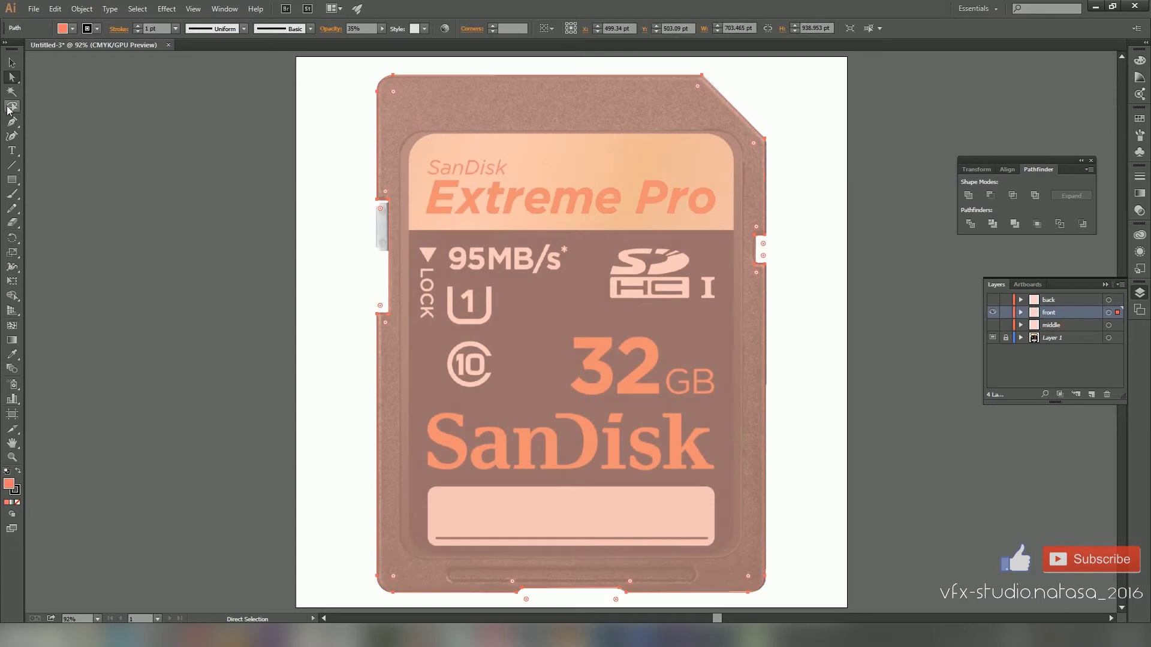
key("m")
left_click_drag(399, 131, 740, 558)
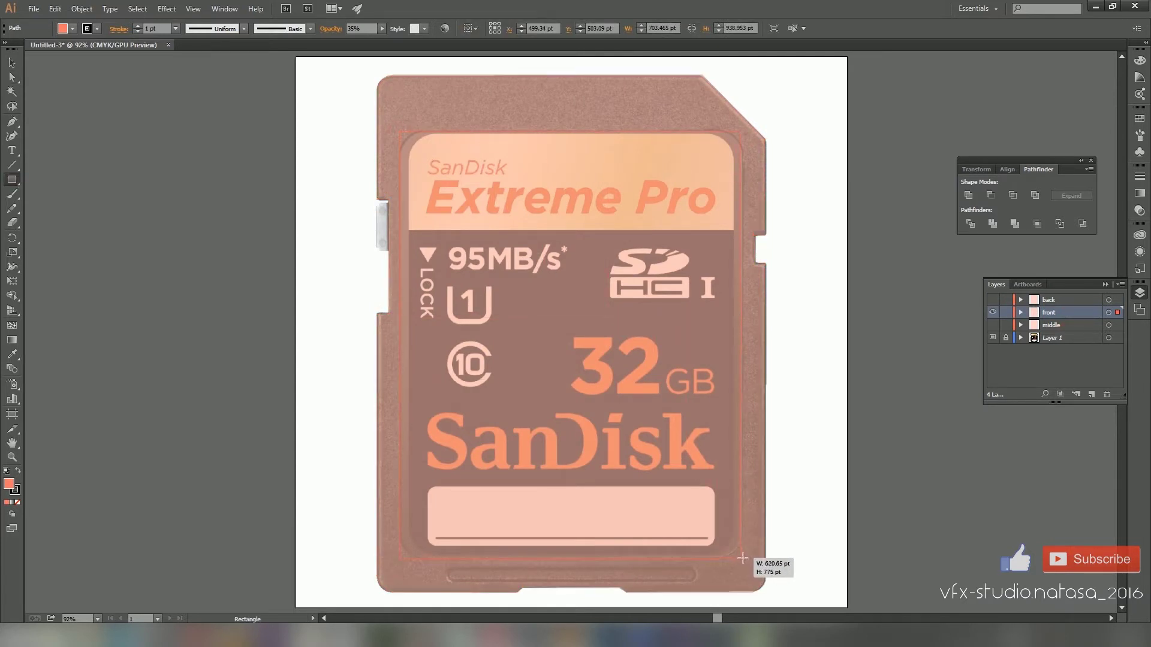
left_click_drag(740, 559, 741, 558)
left_click_drag(382, 33, 349, 42)
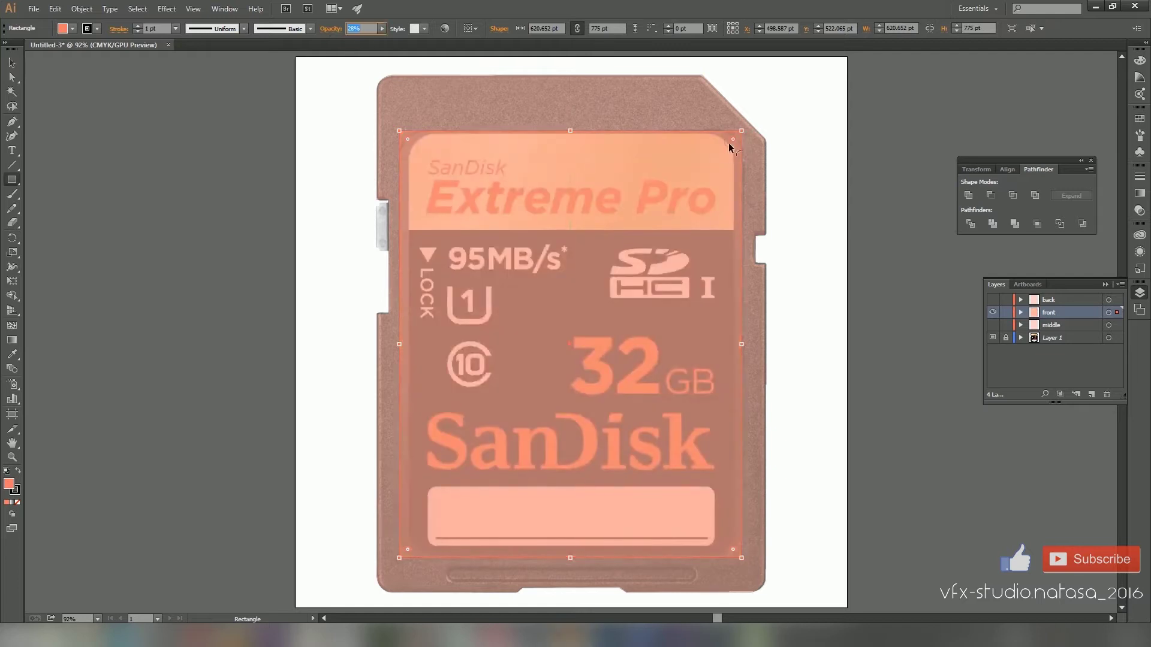
left_click_drag(718, 153, 718, 153)
- Subtract the inner rectangle from the front card shape, then hide front and show back
left_click(1021, 312)
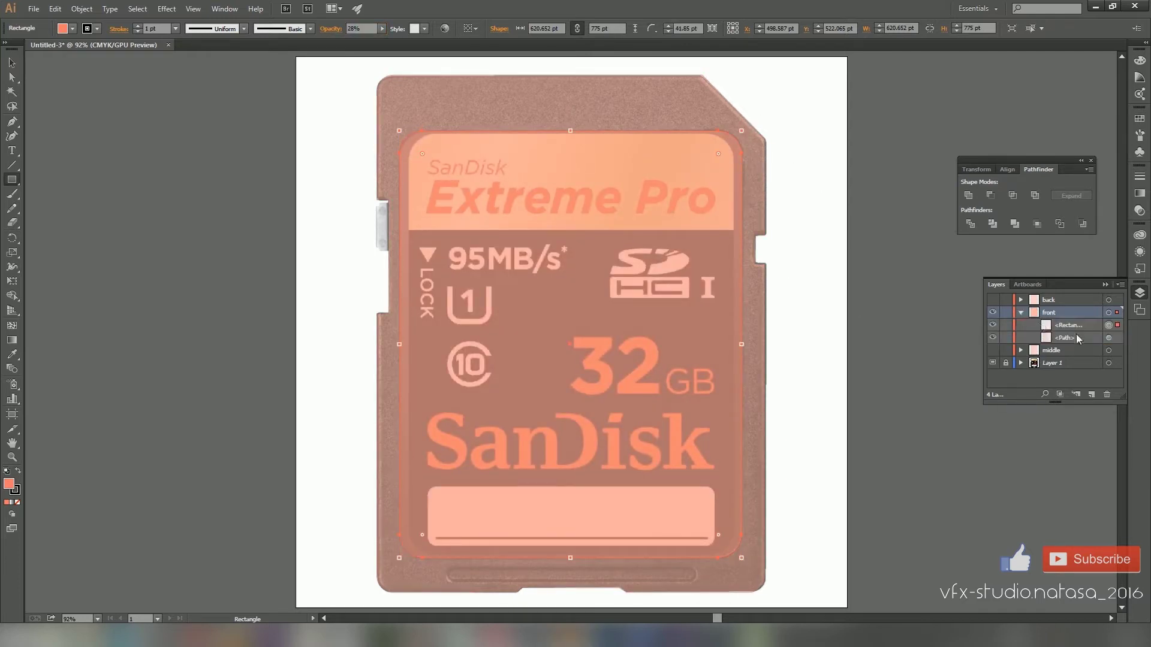
left_click(1085, 326)
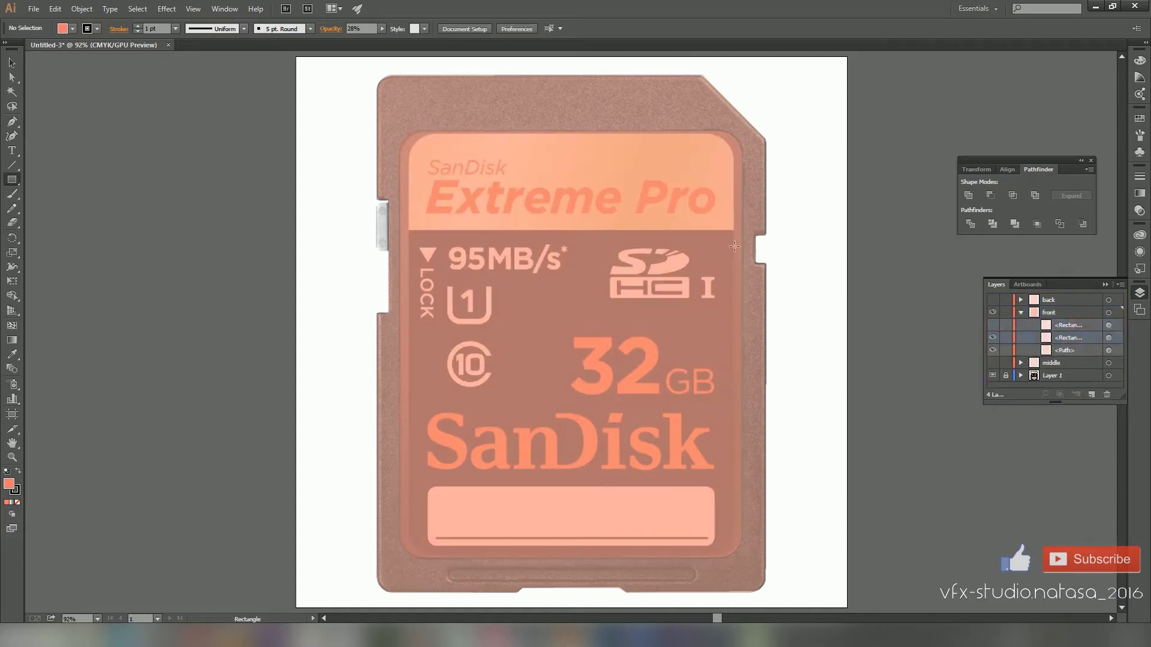
key("v")
left_click(759, 186)
left_click(707, 177, "shift")
left_click(992, 197)
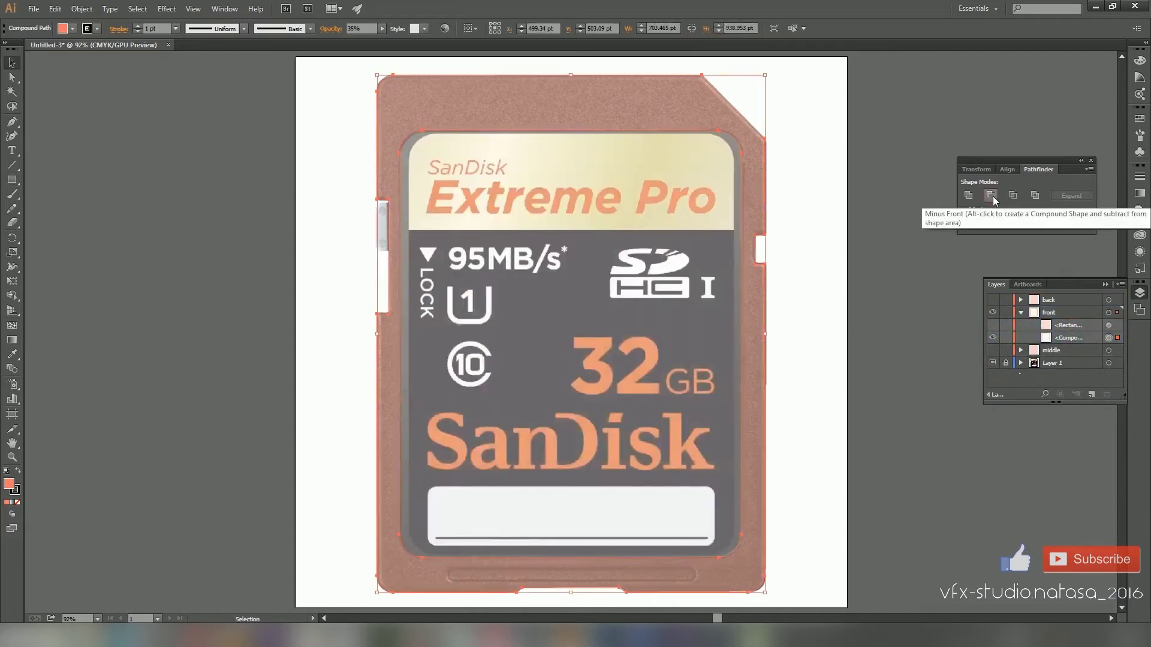
left_click(1021, 312)
left_click(992, 312)
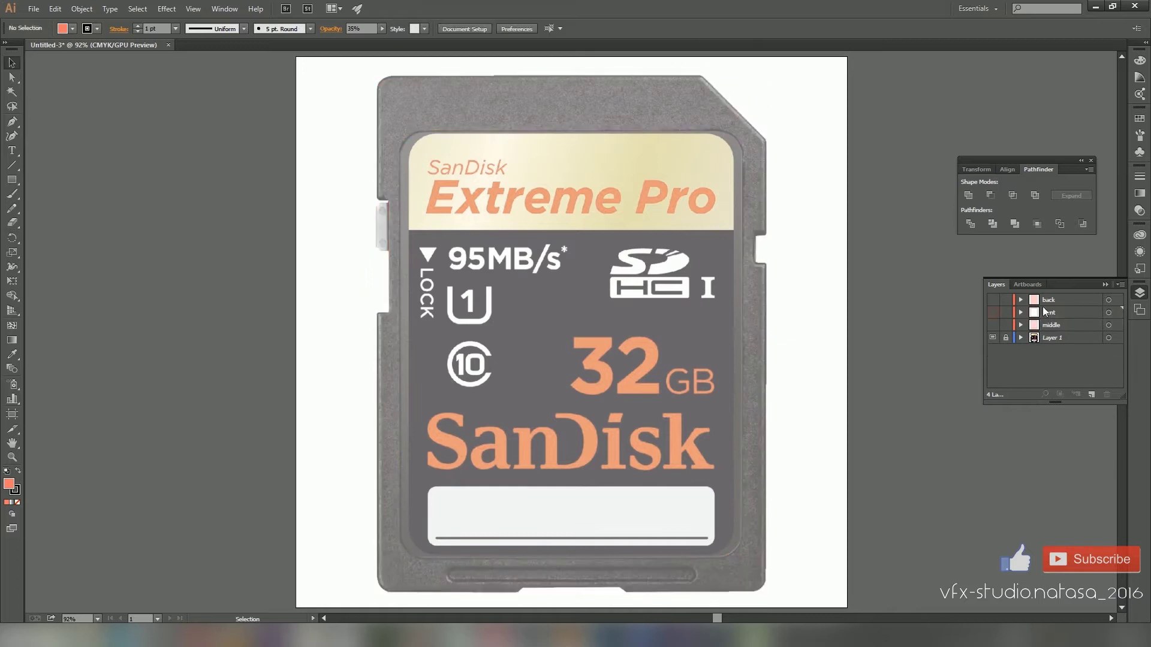
left_click(993, 300)
- Show the rulers and place guides along the card's top edge and top-right corner
key("ctrl+r")
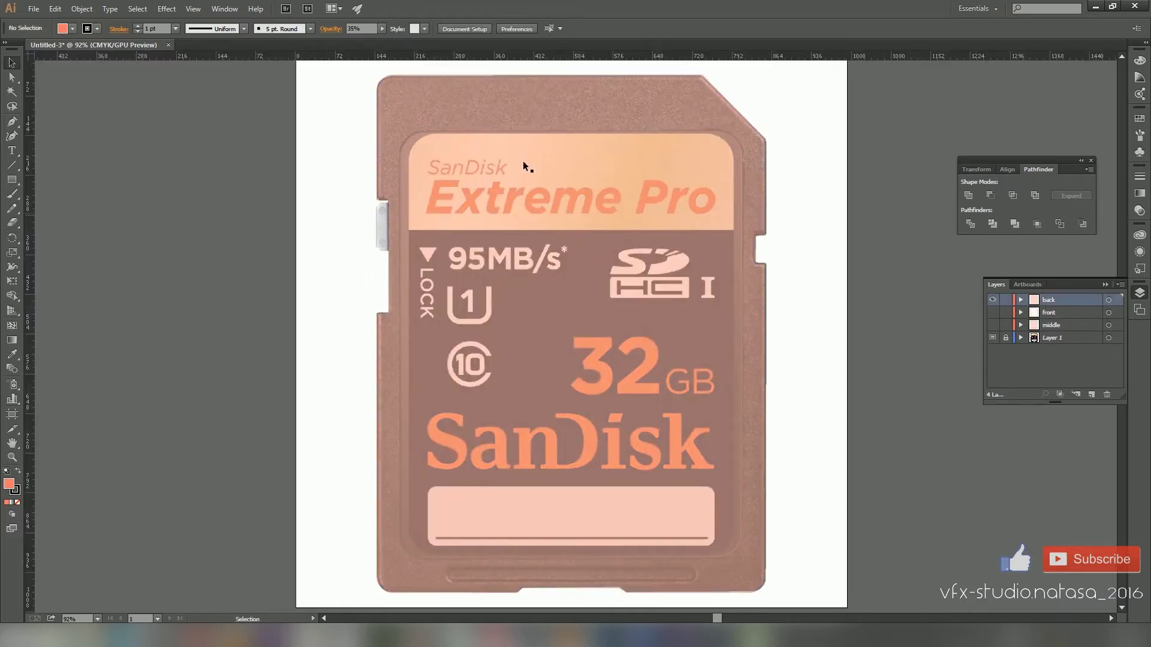
left_click_drag(600, 56, 690, 182)
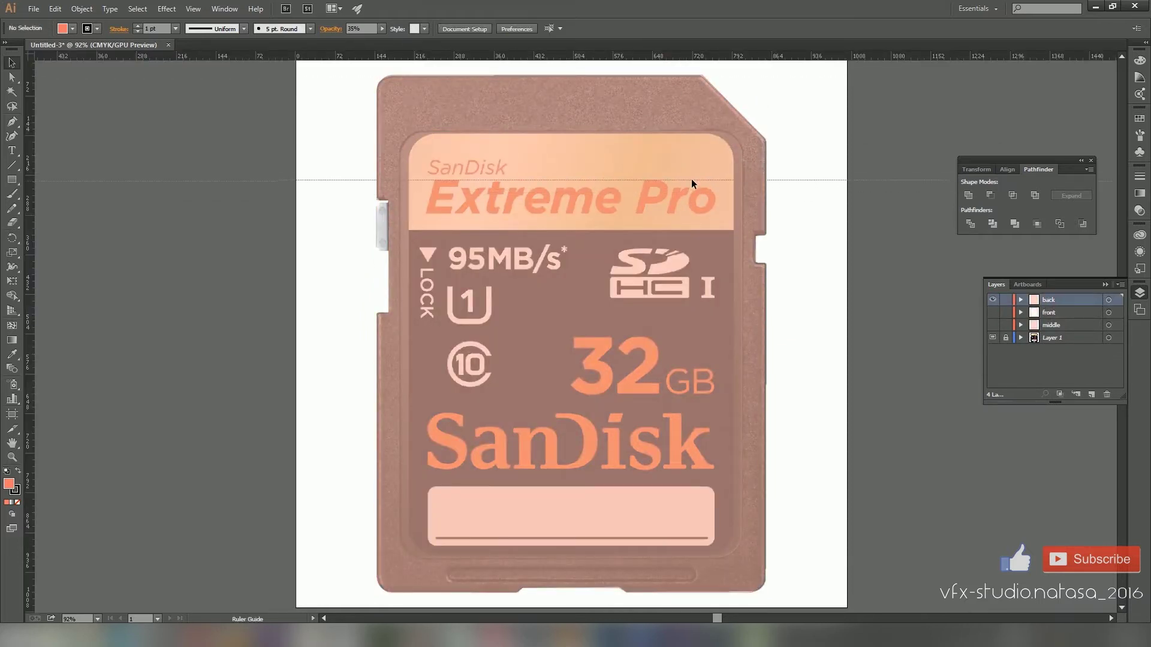
mouse_move(29, 174)
left_mouse_down()
mouse_move(715, 326)
mouse_move(701, 325)
left_mouse_up()
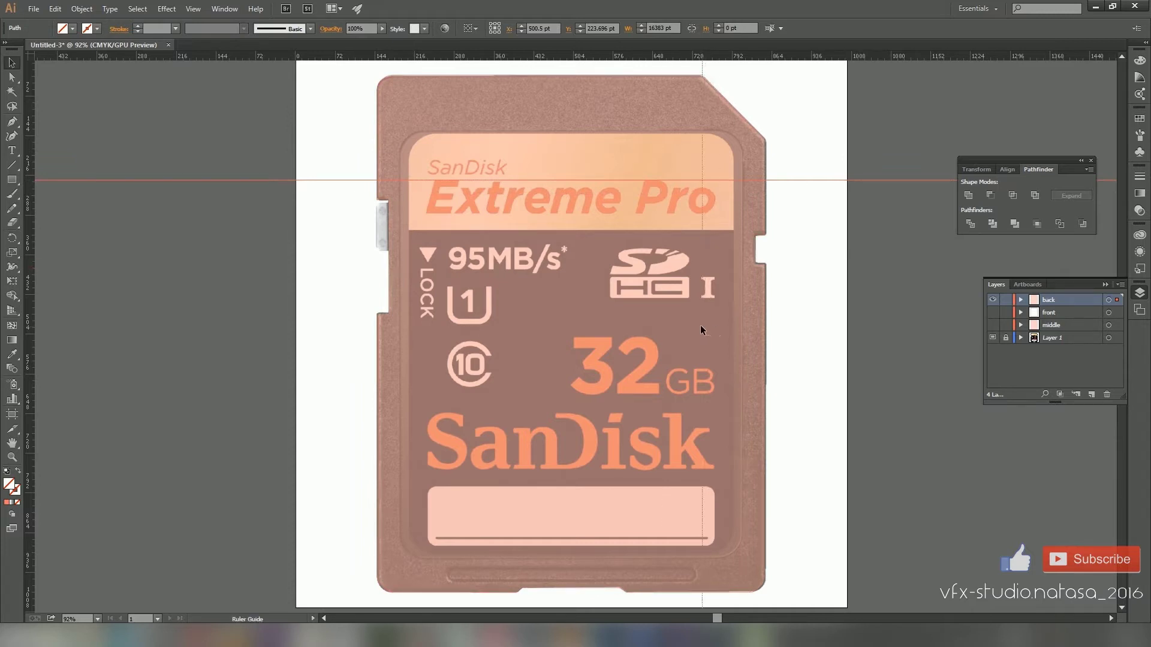
key("ctrl+1")
- Draw a tall rounded contact rectangle at the card's top with cyan-blue fill at 58% opacity
left_click(12, 179)
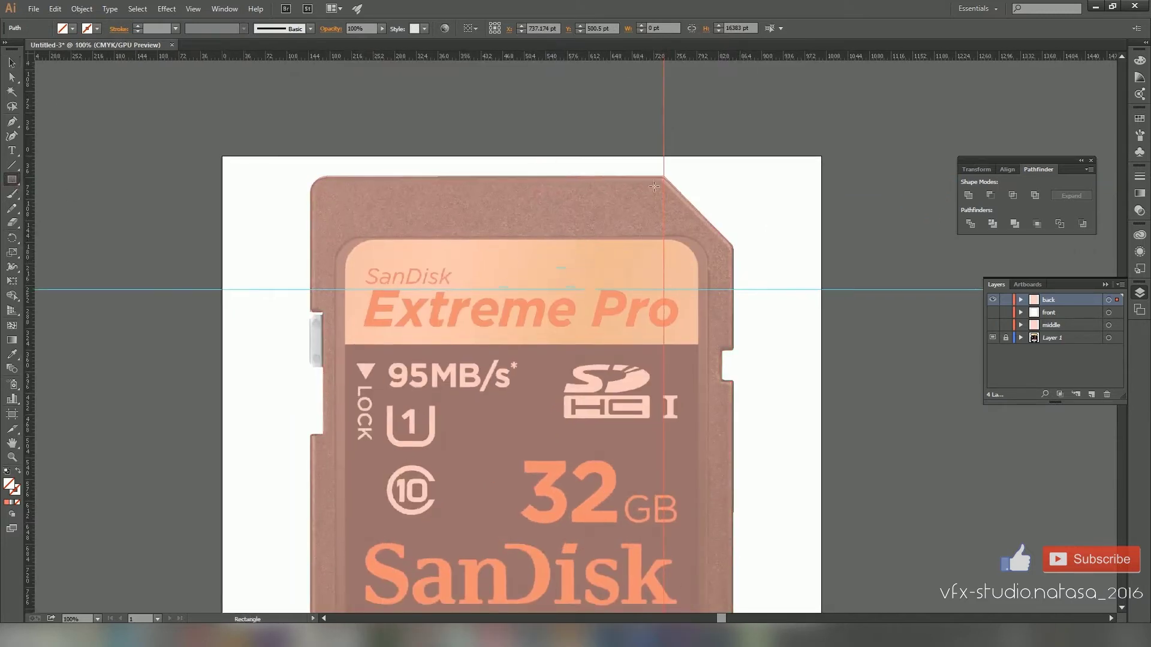
left_click_drag(661, 184, 618, 287)
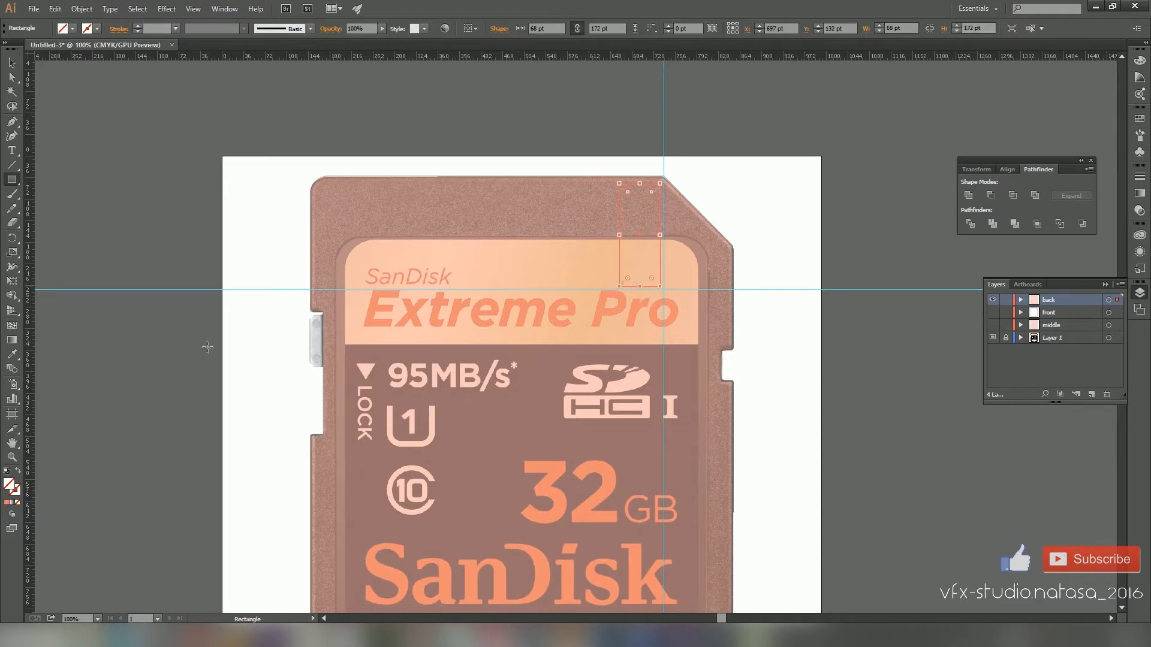
double_click(9, 484)
left_click(594, 313)
left_click(557, 252)
left_click(699, 239)
left_click(360, 28)
type("36")
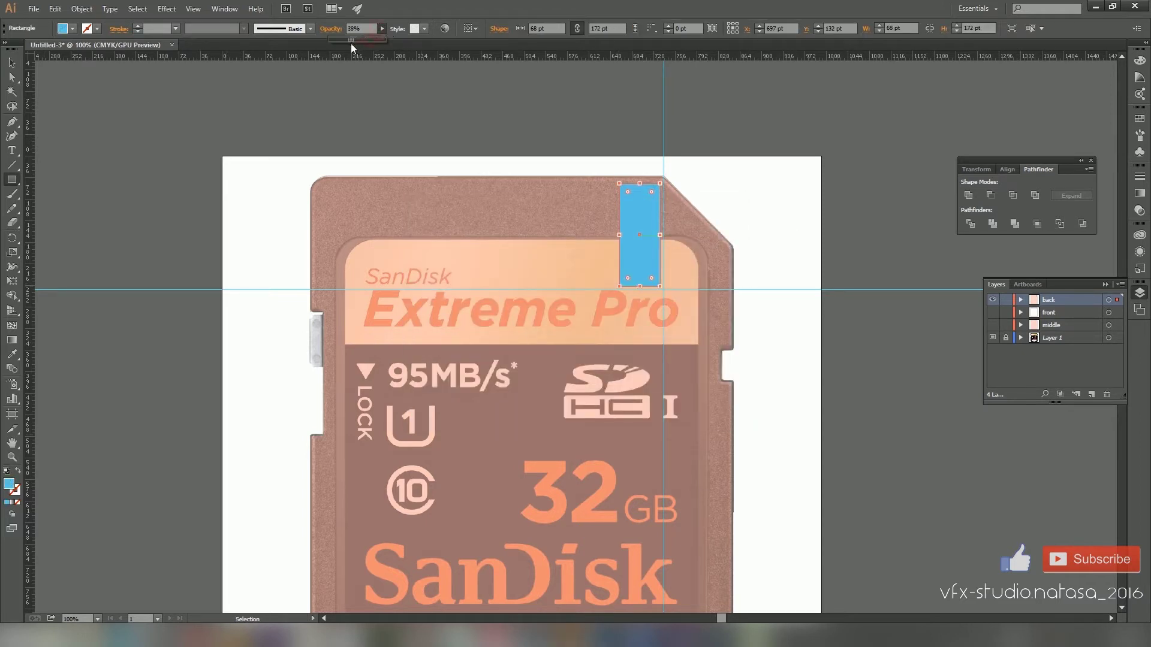
key("Return")
mouse_move(350, 44)
left_mouse_down()
mouse_move(319, 46)
mouse_move(361, 39)
left_mouse_up()
left_click(382, 28)
left_click_drag(654, 195, 602, 218)
- Alt-drag copies of the contact and arrange seven evenly spaced rectangles across the card's top
key("v")
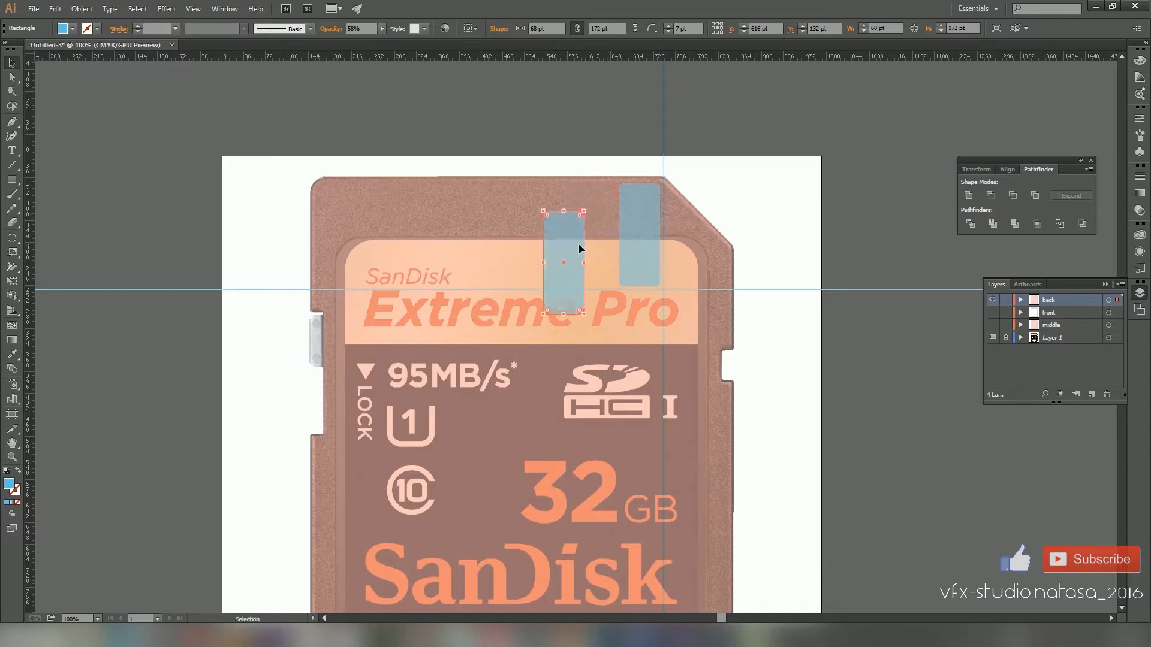
left_click_drag(602, 212, 442, 234)
left_click(637, 187)
scroll(637, 187, "up", 2)
left_click(557, 229, "shift")
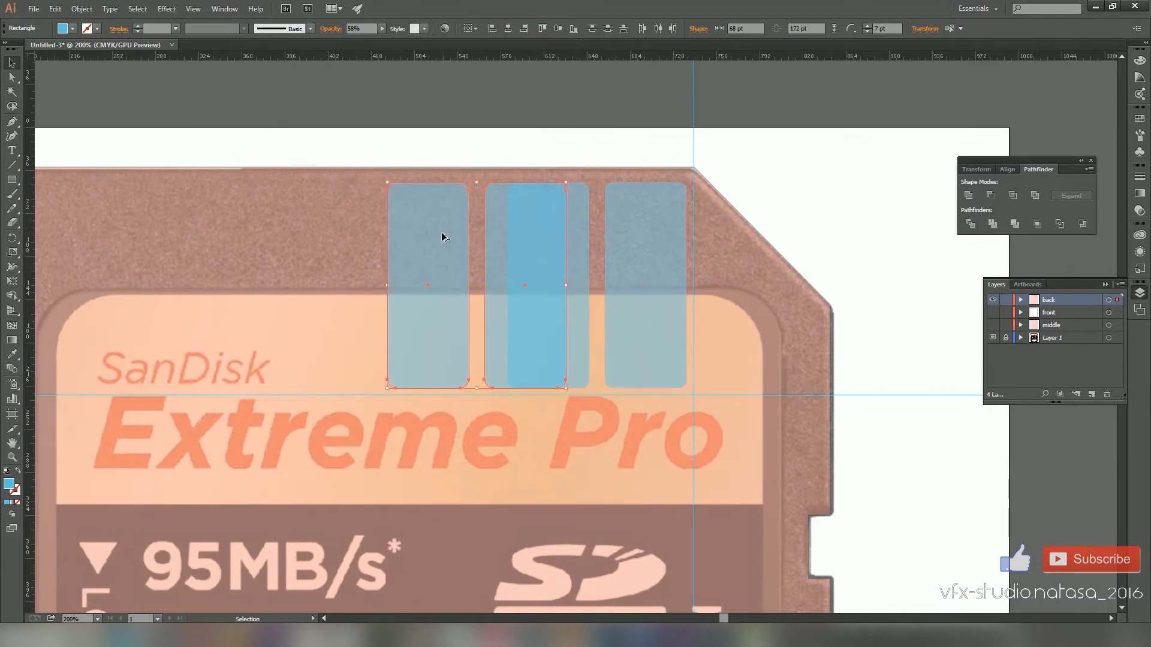
left_click_drag(312, 252, 549, 283)
left_click_drag(686, 278, 430, 274)
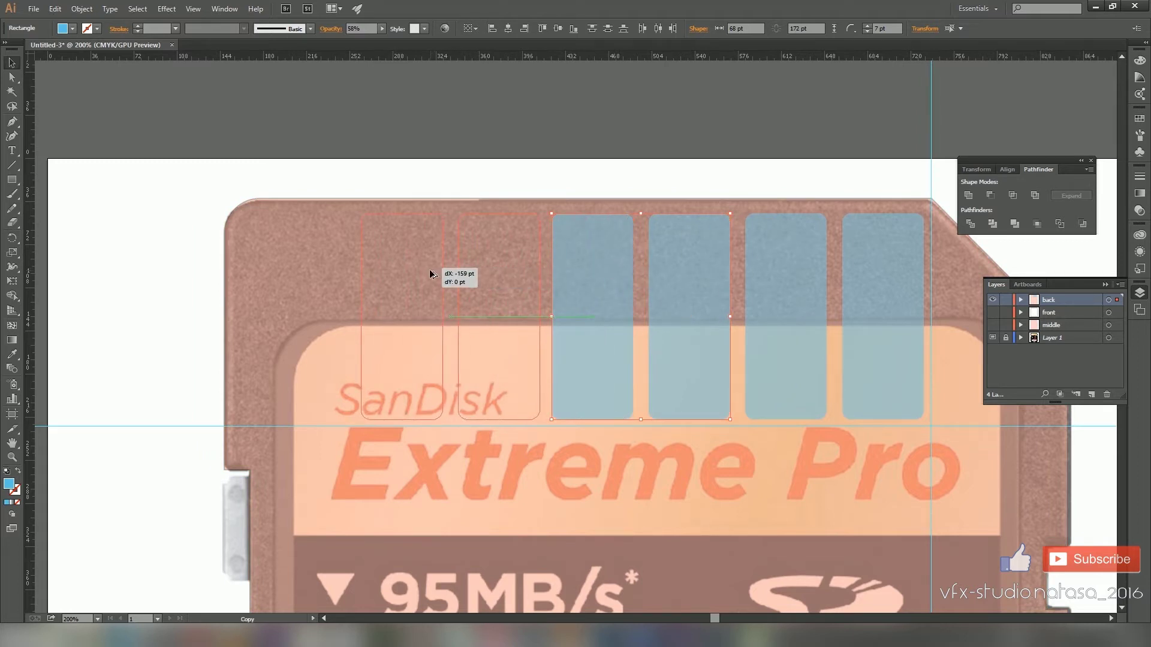
left_click_drag(431, 274, 428, 271)
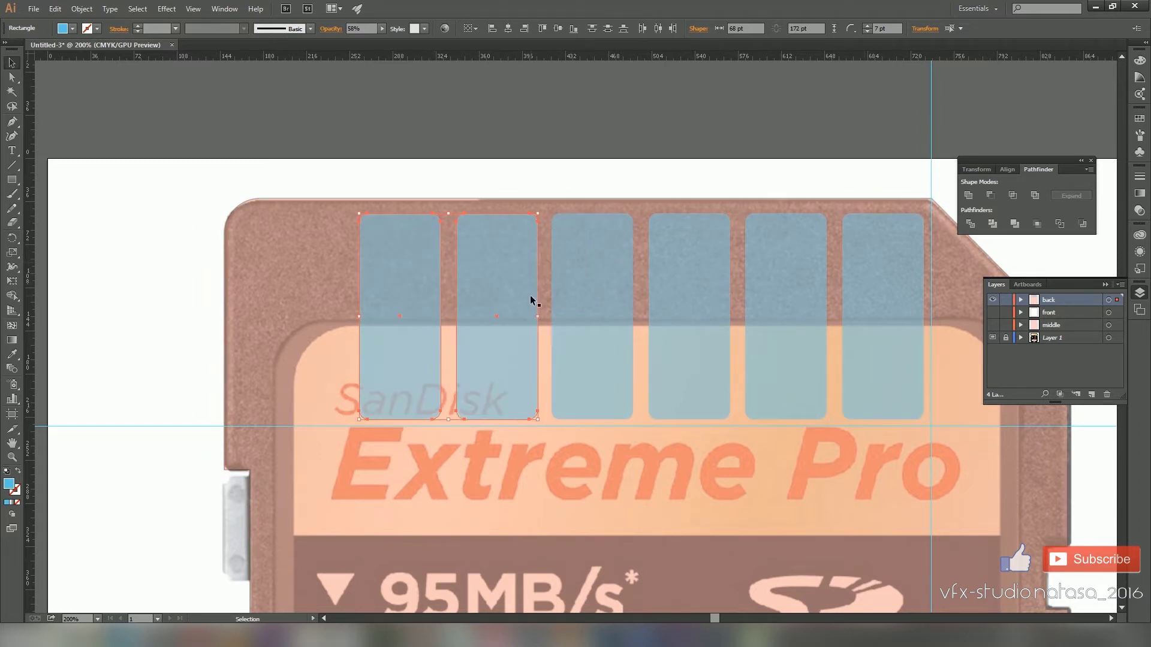
left_click(765, 286)
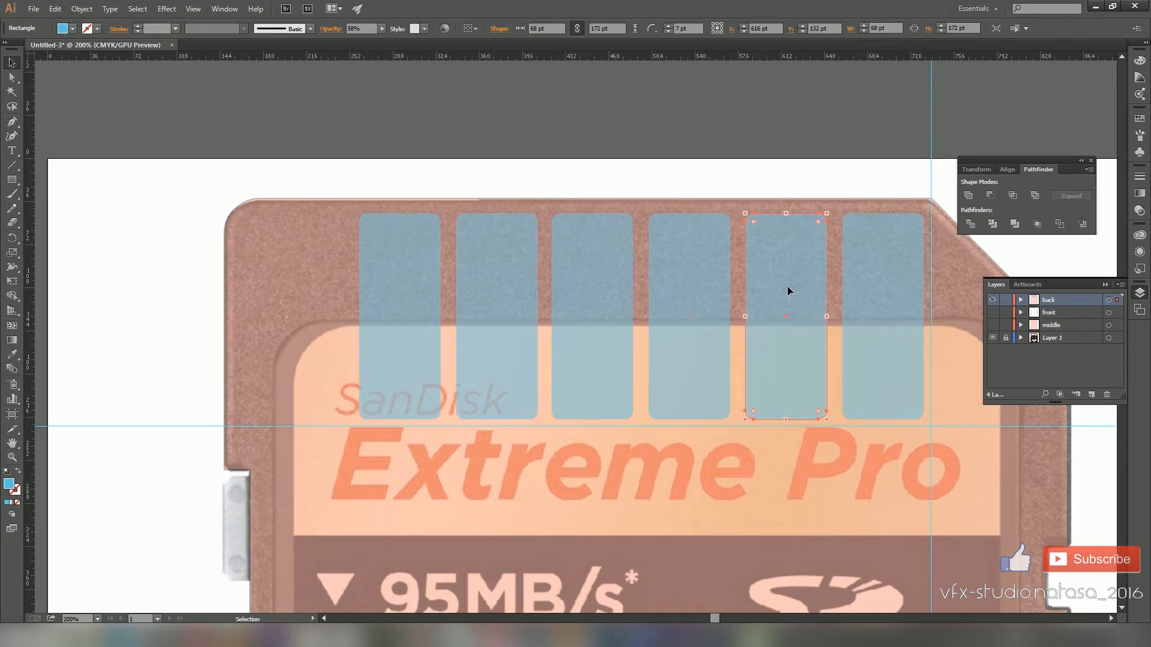
left_click_drag(787, 291, 586, 293)
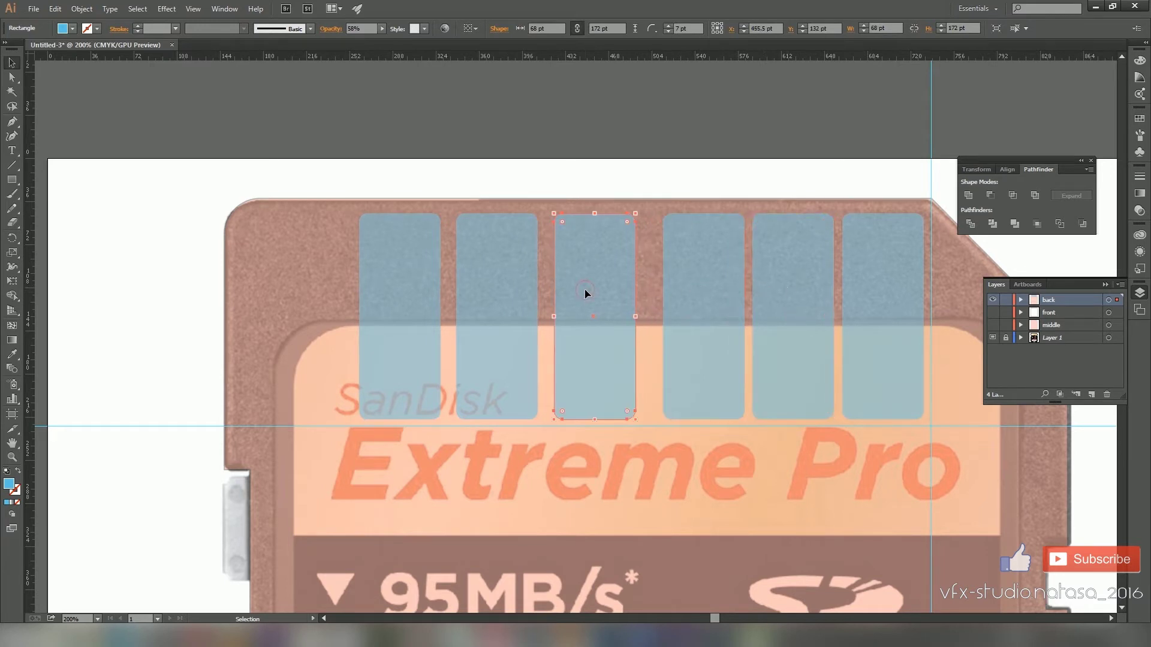
mouse_move(466, 274)
left_mouse_down()
mouse_move(485, 272)
mouse_move(343, 270)
left_mouse_up()
left_click_drag(307, 317, 245, 318)
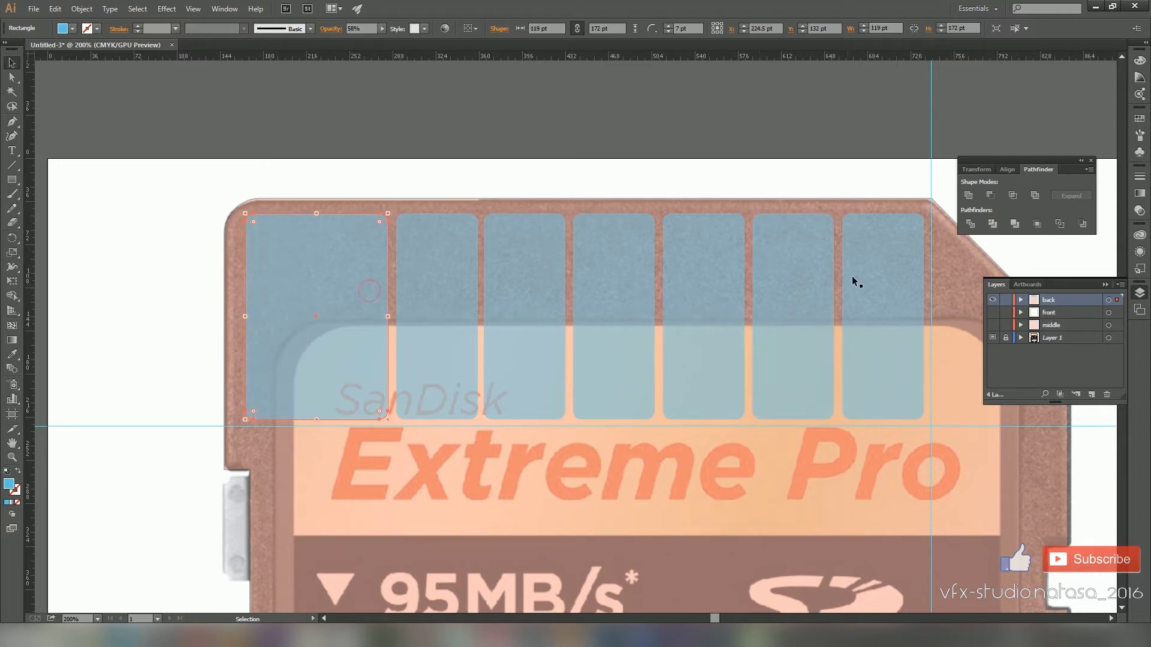
- Lower all seven contacts by 8 pt and add a shorter eighth contact beside the corner
key("ctrl+a")
left_click_drag(625, 279, 624, 283)
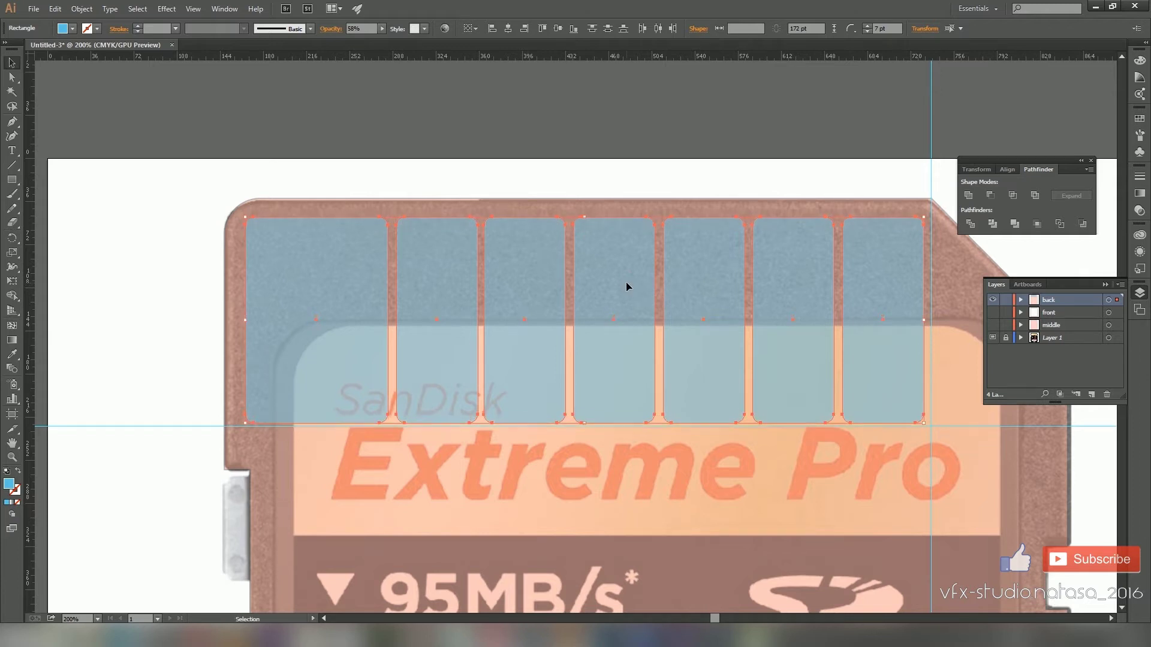
scroll(626, 286, "right", 5)
key("ctrl+shift+a")
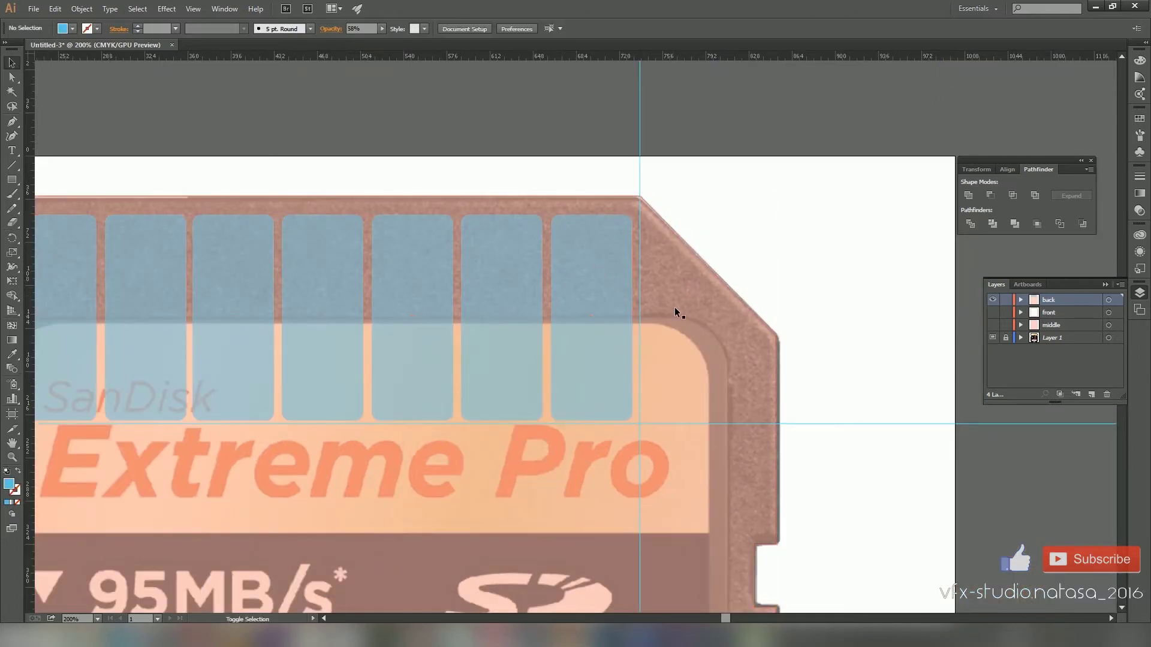
mouse_move(600, 263)
left_mouse_down()
mouse_move(671, 314)
mouse_move(693, 365)
left_mouse_up()
left_click_drag(696, 526, 699, 483)
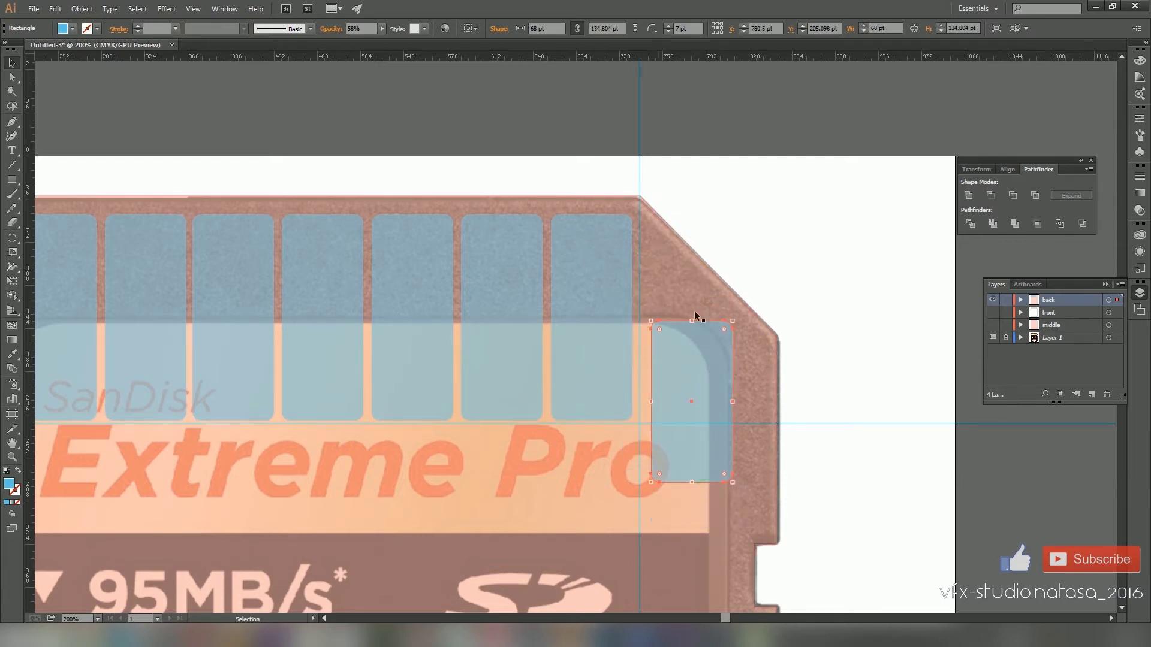
- Cut the contact rectangles out of the card outline with Pathfinder Minus Front
left_click(470, 356)
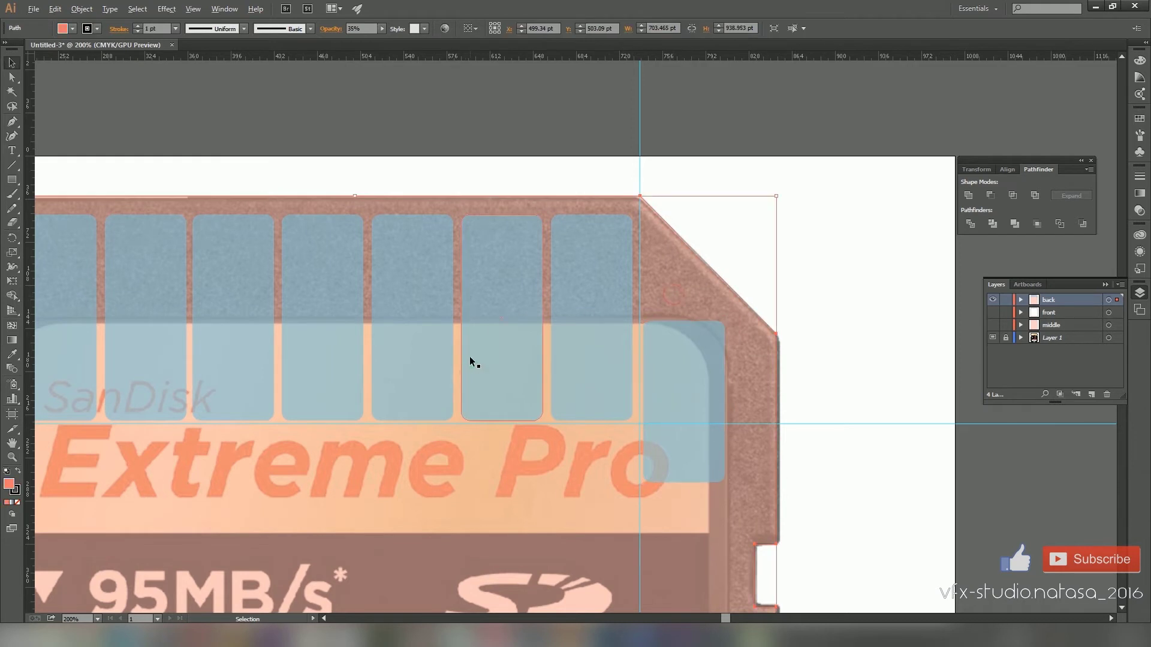
scroll(469, 356, "down", 2)
left_click_drag(402, 236, 503, 102)
left_click(685, 198)
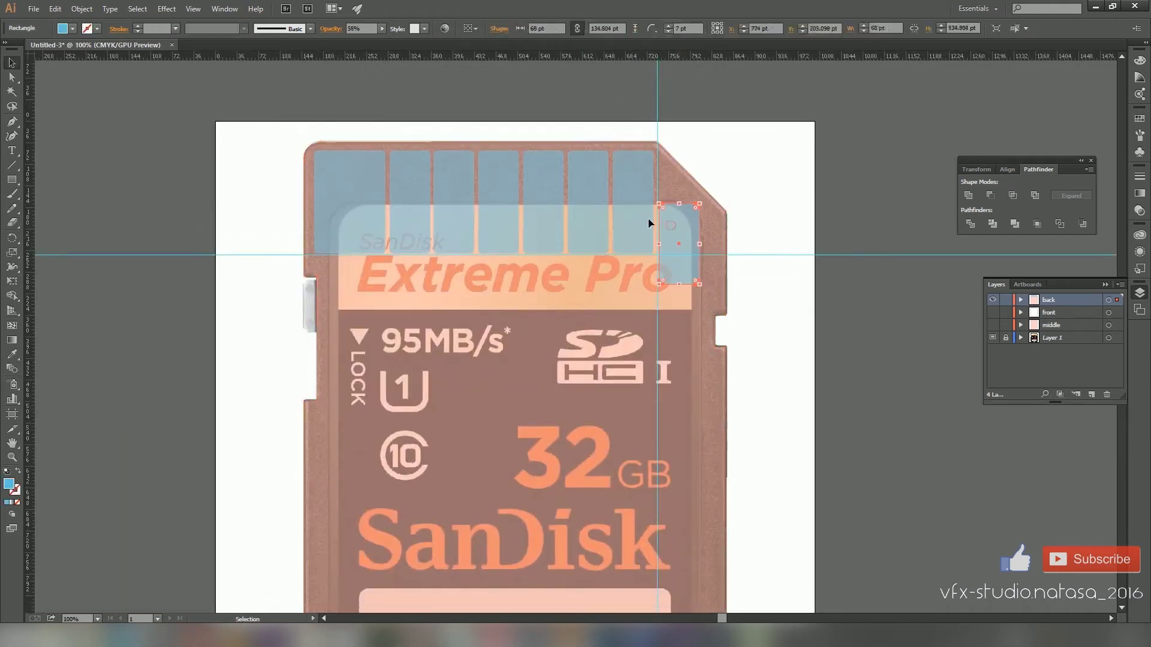
left_click(632, 210, "shift")
left_click(587, 210, "shift")
left_click(555, 212, "shift")
left_click(514, 367, "shift")
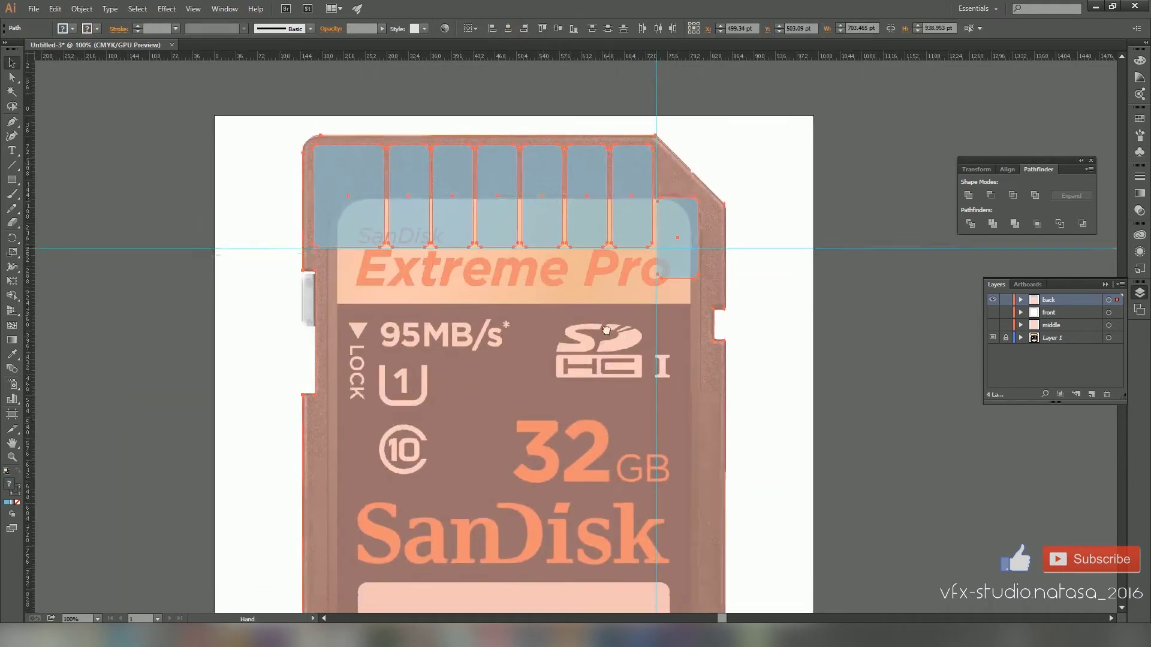
left_click_drag(514, 368, 506, 347)
left_click(990, 198)
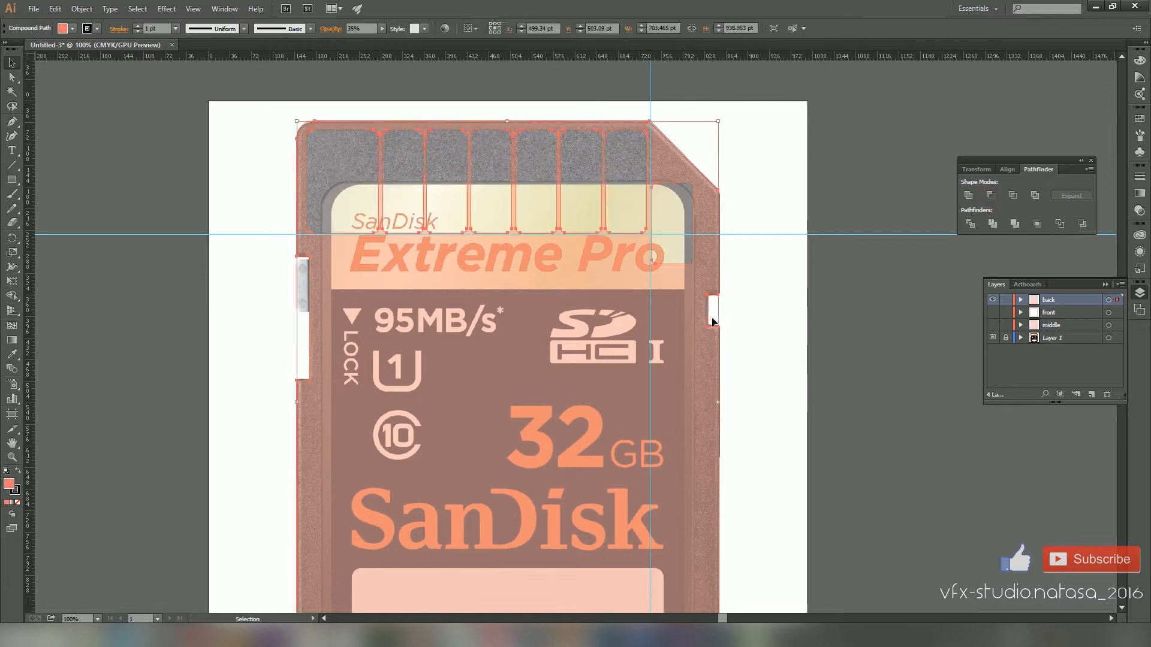
- Hide the back, front and red overlay layers, then add a new layer at the top
scroll(736, 273, "down", 1)
scroll(761, 285, "up", 1)
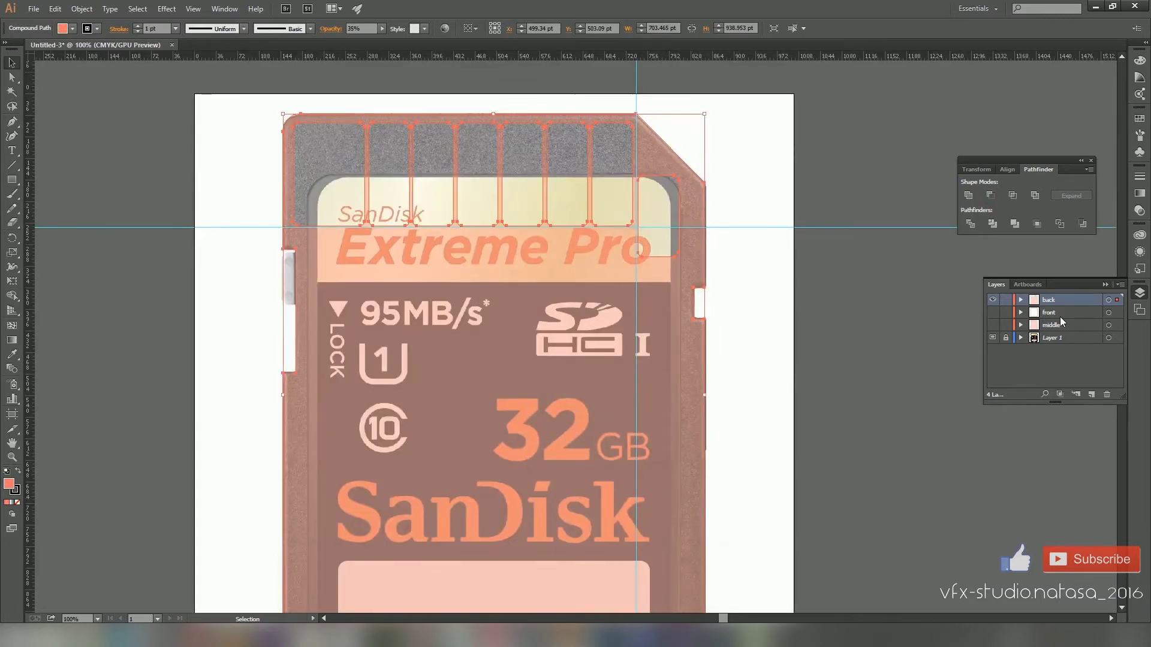
left_click(998, 299)
left_click(998, 300)
left_click(1021, 312)
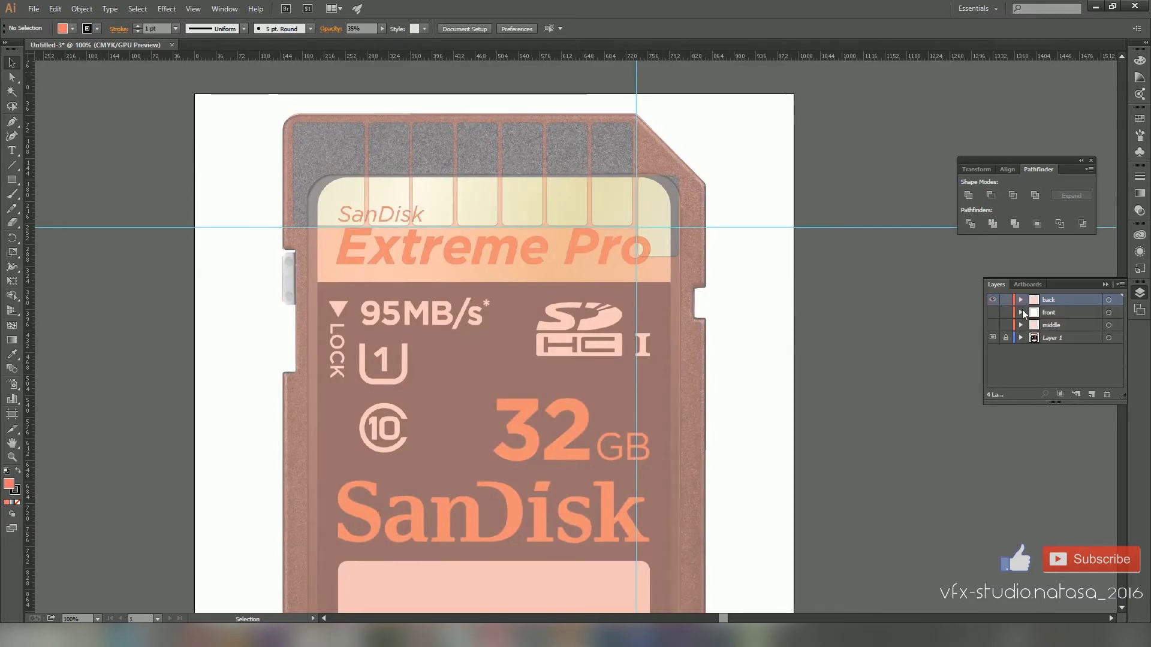
left_click(994, 327)
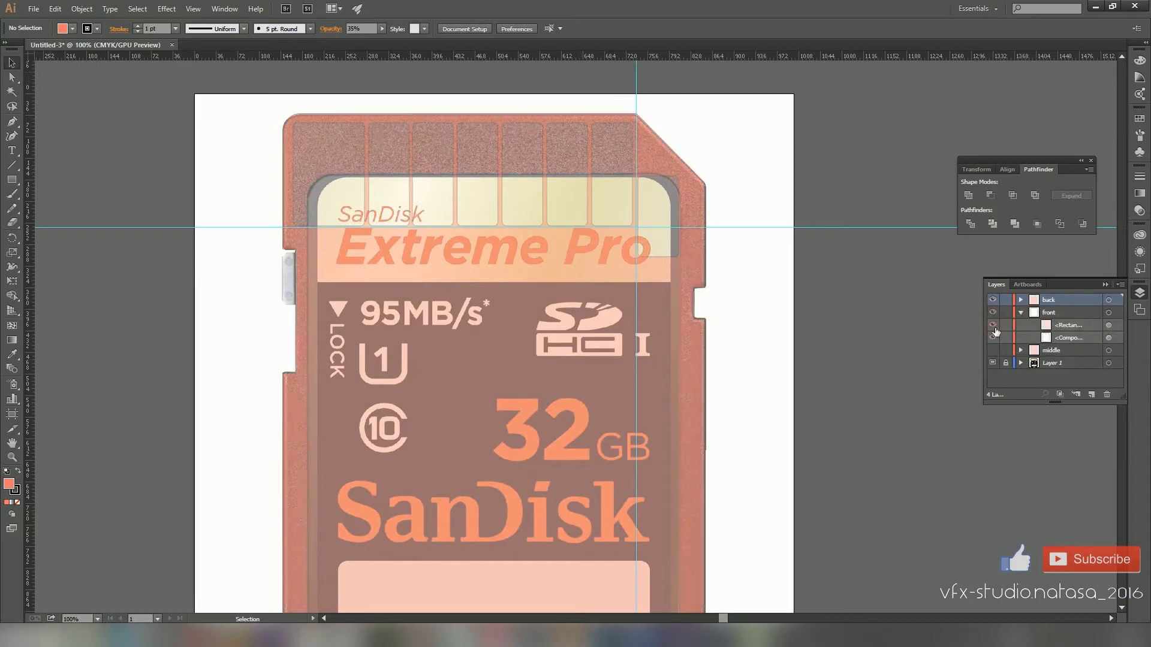
left_click(1109, 325)
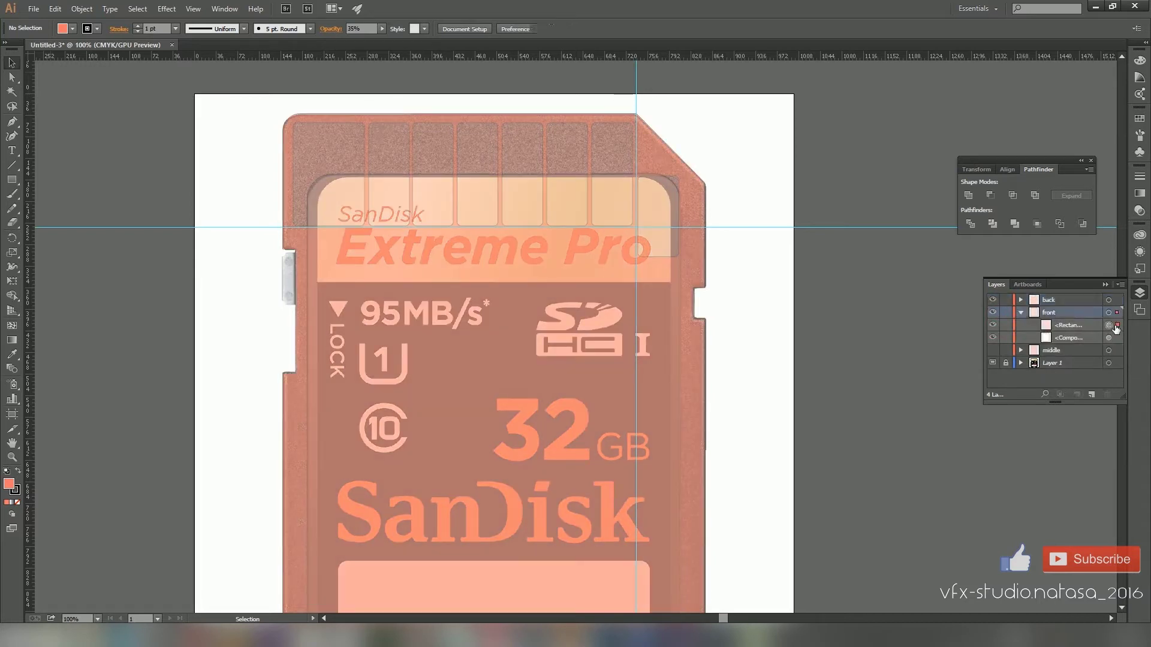
left_click(994, 312)
left_click(994, 300)
left_click(1021, 300)
left_click(1021, 300)
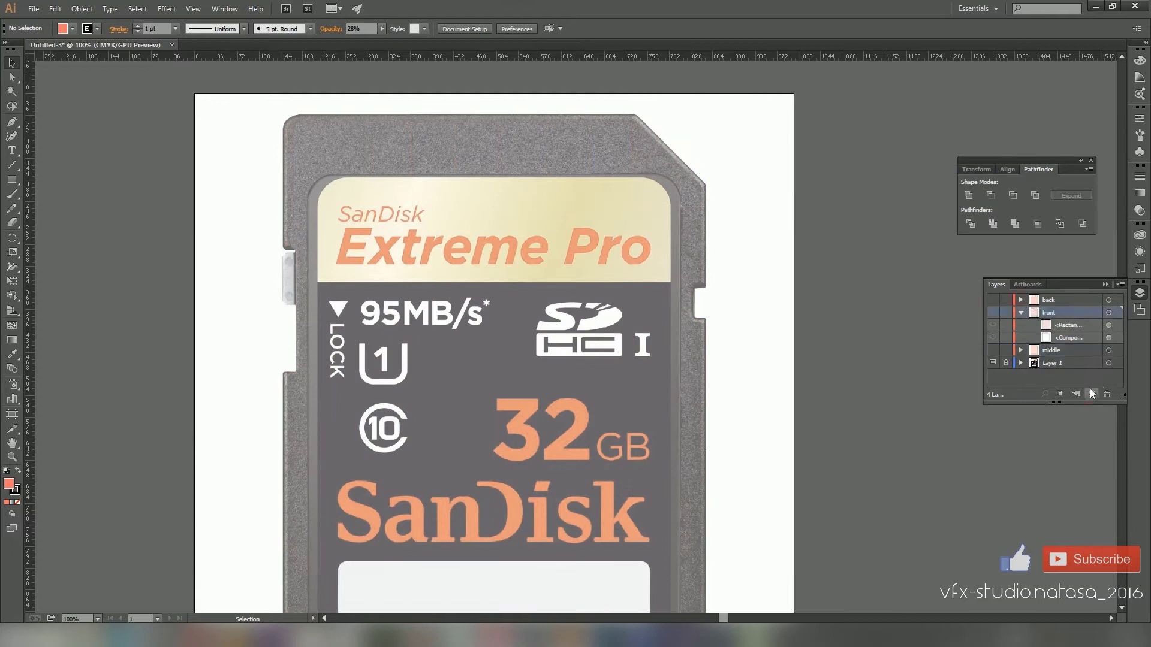
left_click(1092, 395)
double_click(1052, 299)
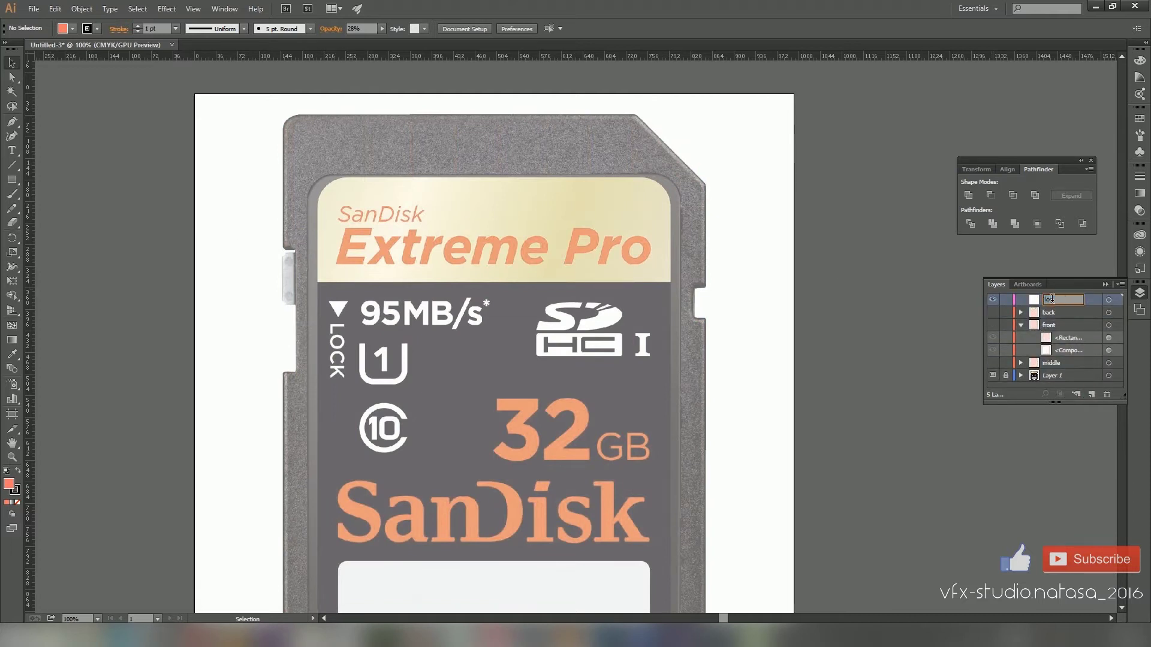
type("lock")
- Name the layer 'lock' and trace the lock switch on the card's left edge with the Pen tool
key("Return")
scroll(267, 224, "up", 3)
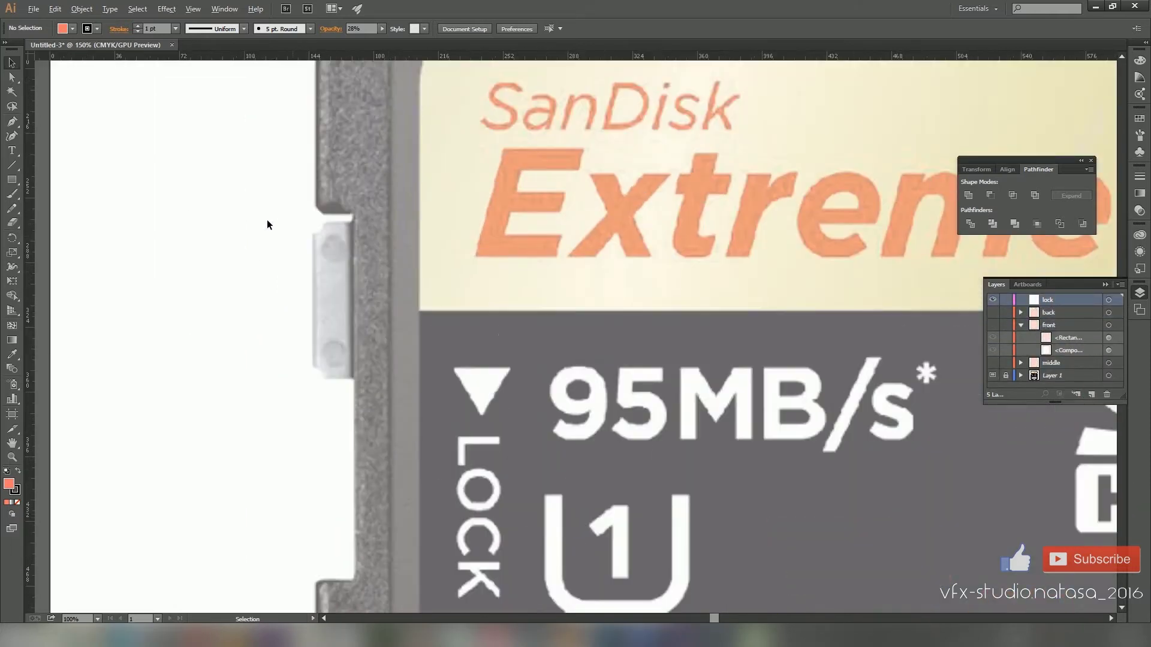
key("p")
left_click(355, 223)
left_click(324, 222)
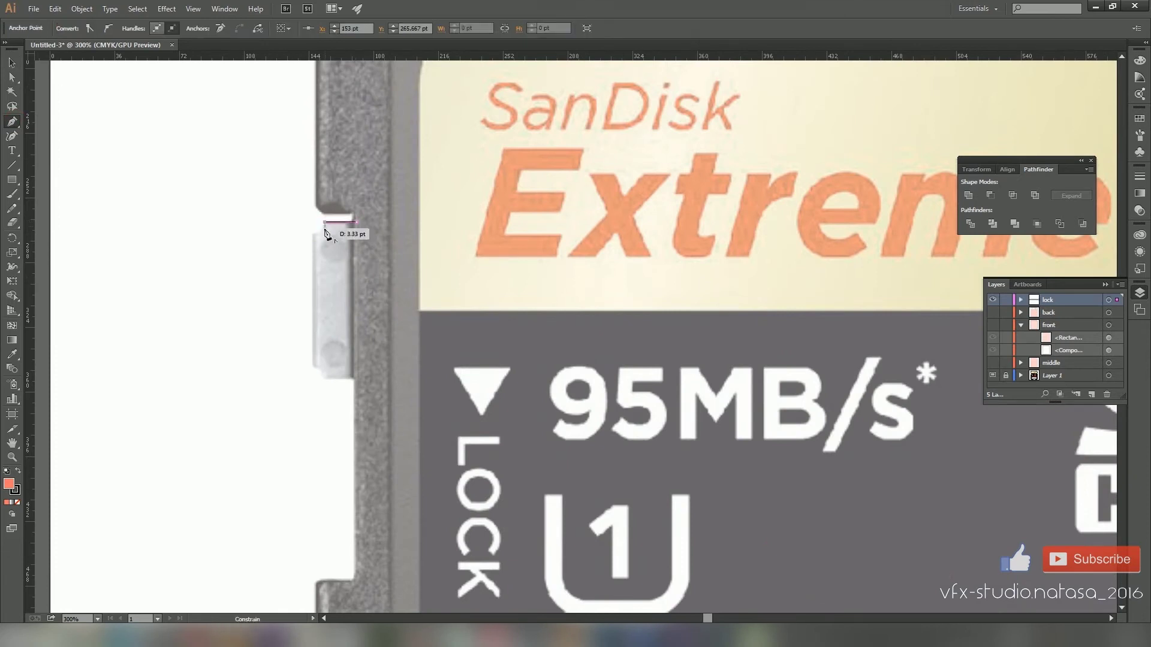
left_click(324, 234)
left_click(314, 235)
left_click(314, 365)
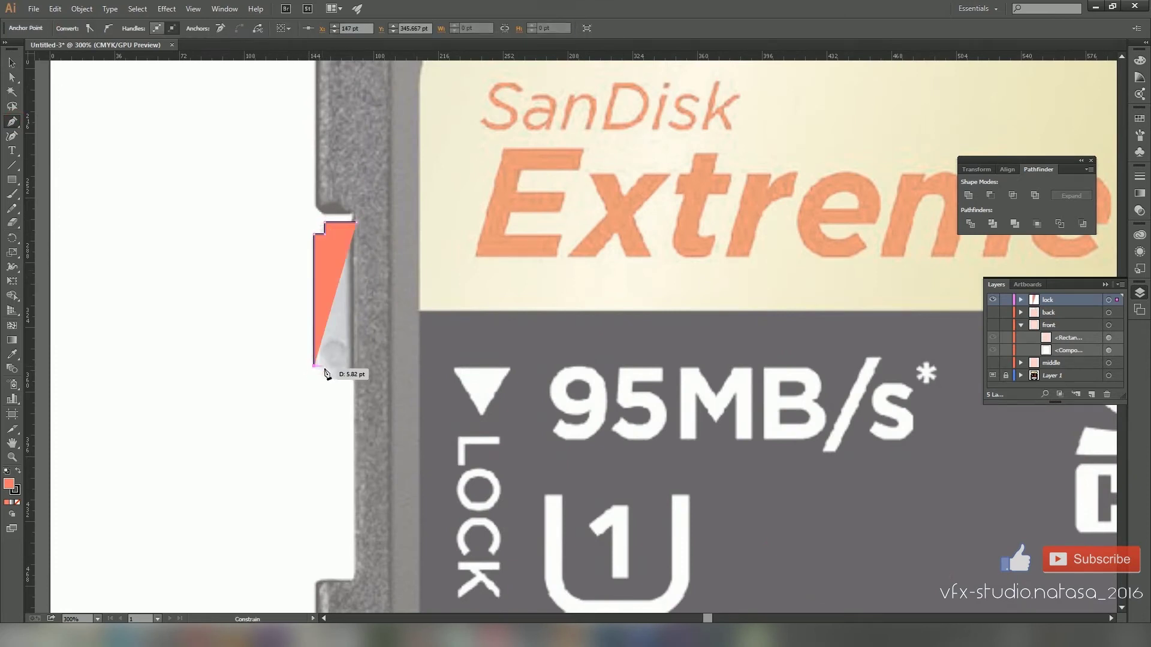
left_click(325, 365)
left_click(325, 378)
left_click(357, 378)
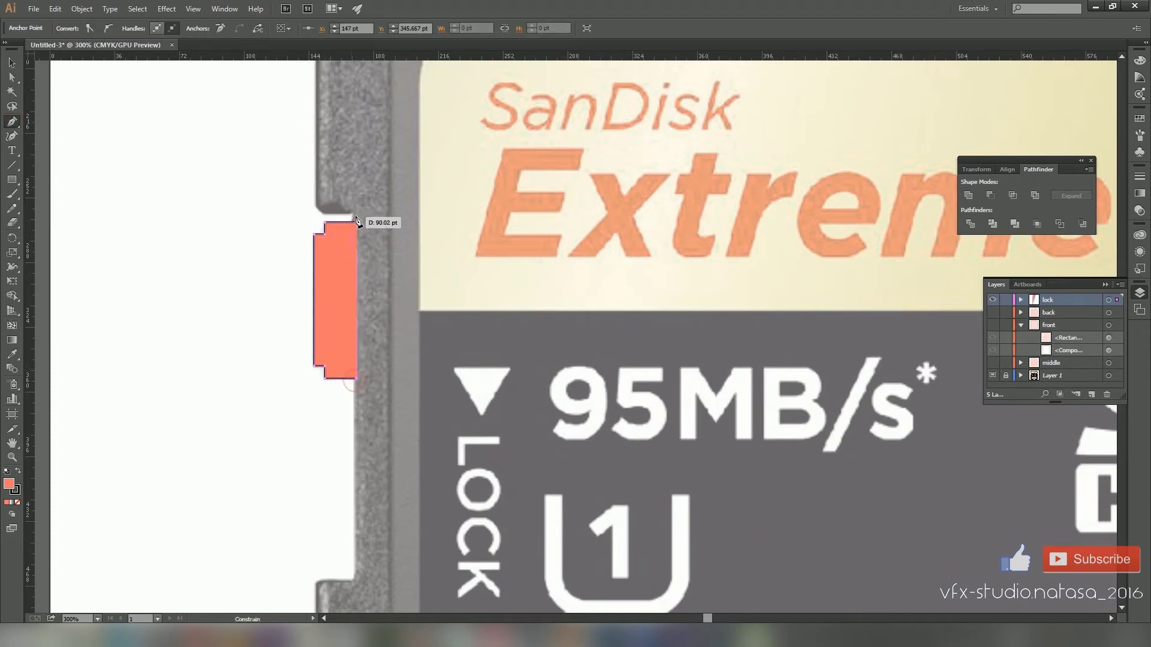
left_click(356, 222)
key("v")
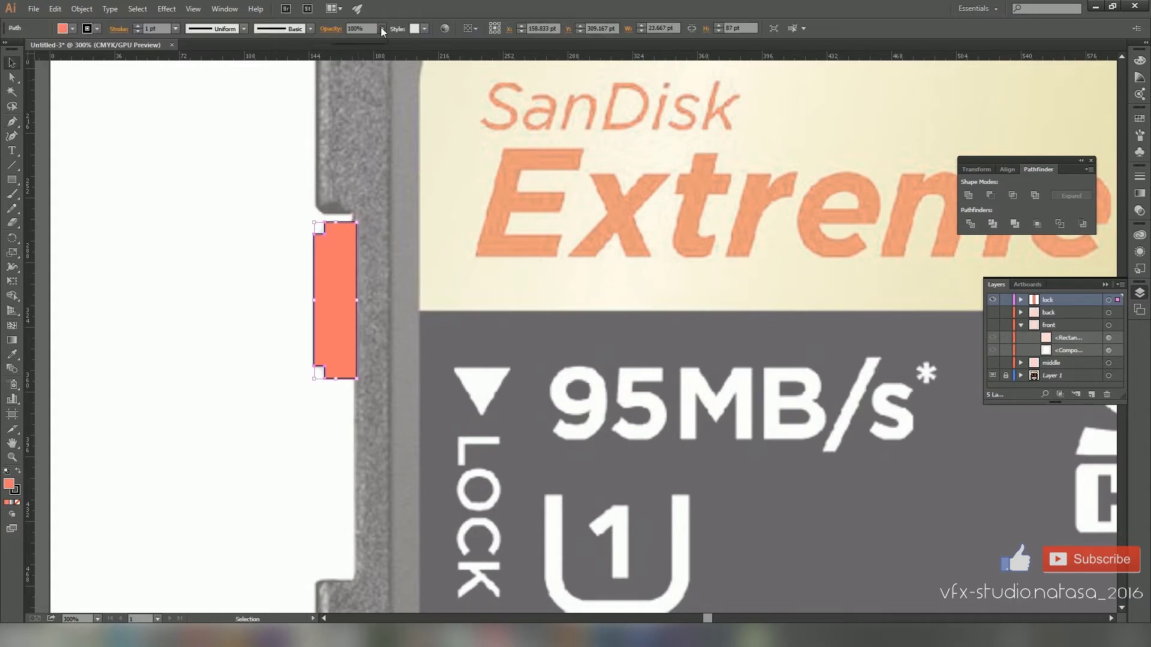
- Set the lock shape to 41% opacity, then add another new layer for the gold area
left_click_drag(382, 28, 365, 40)
scroll(501, 221, "down", 1)
key("ctrl+1")
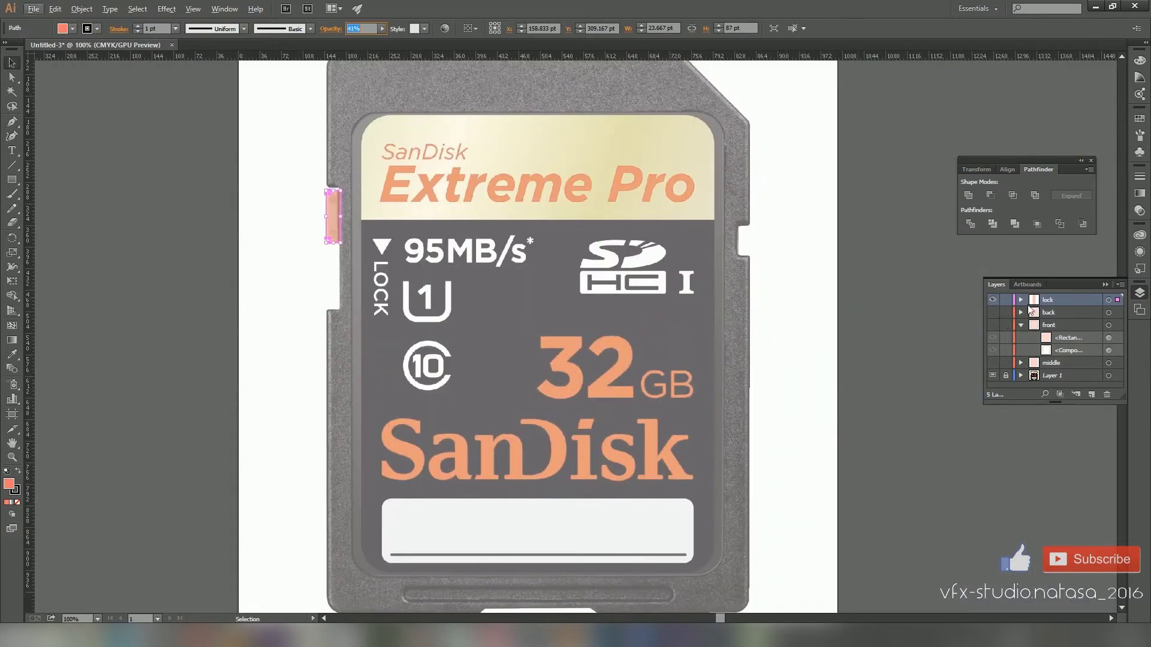
left_click(1021, 300)
left_click(1078, 313)
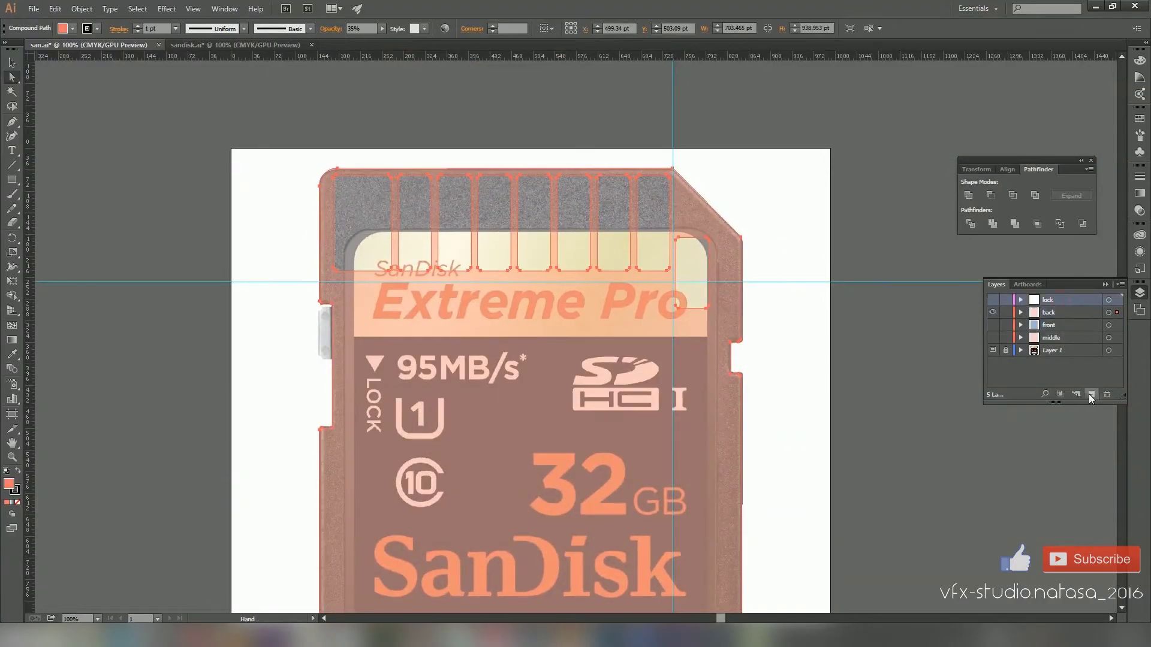
left_click(1089, 394)
double_click(1057, 301)
type("golden color")
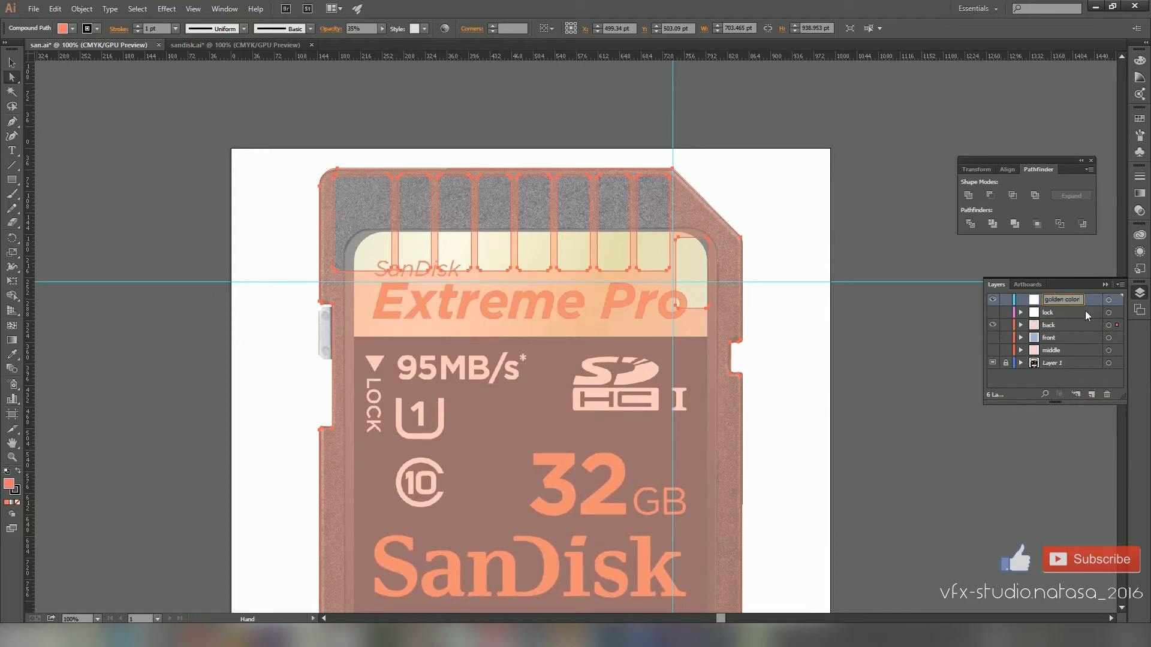
- Name the layer 'golden color' and trace the gold area's left, bottom and right edges
left_click(1085, 311)
scroll(597, 253, "up", 1)
key("p")
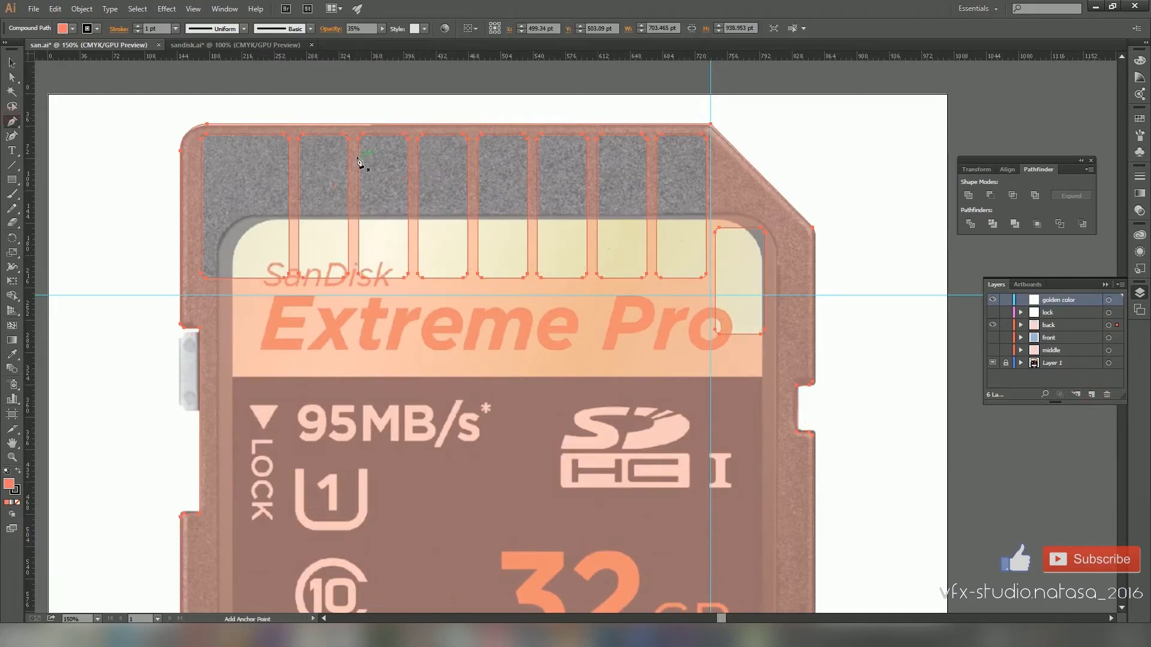
left_click(189, 138)
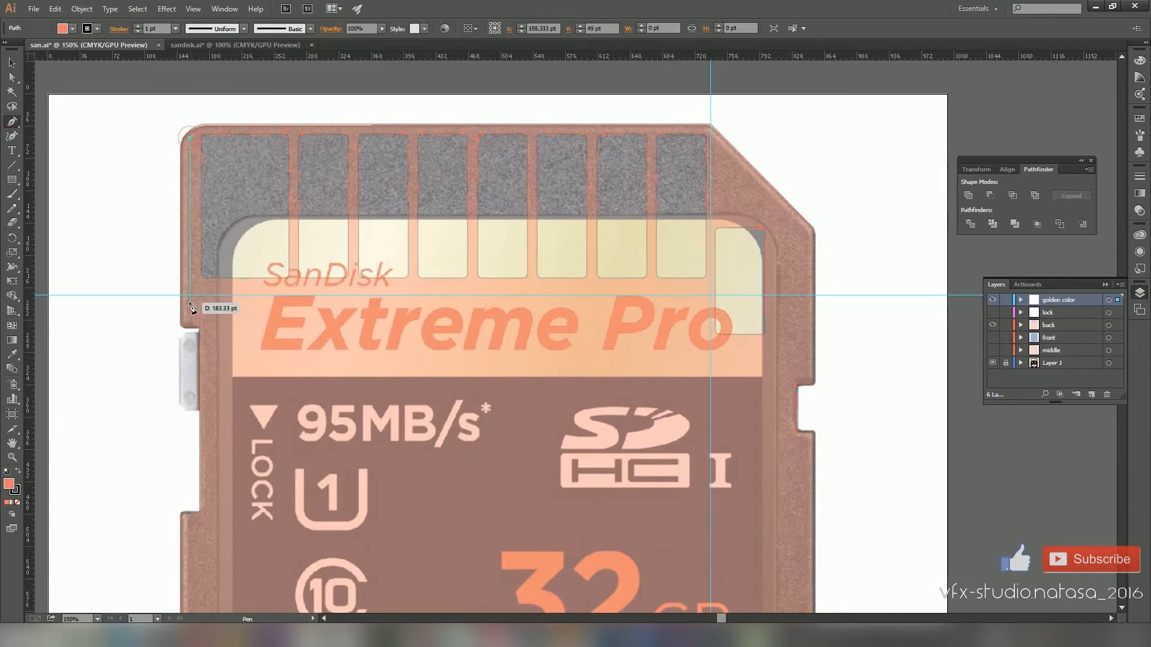
left_click(189, 298)
left_click(699, 297)
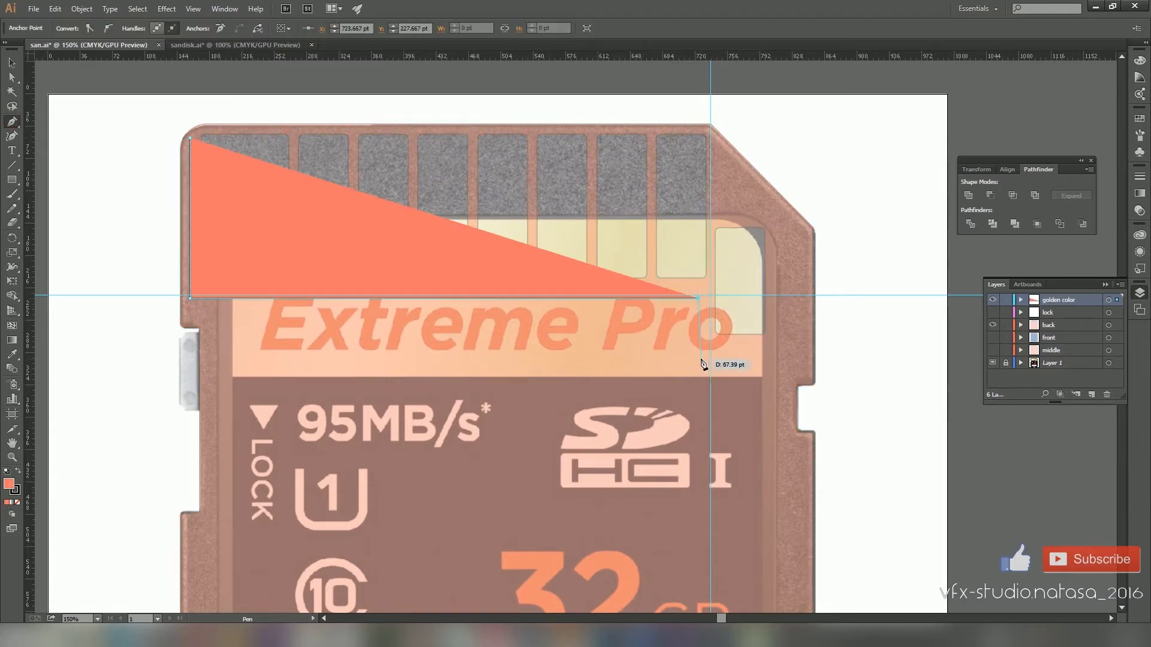
left_click(698, 357)
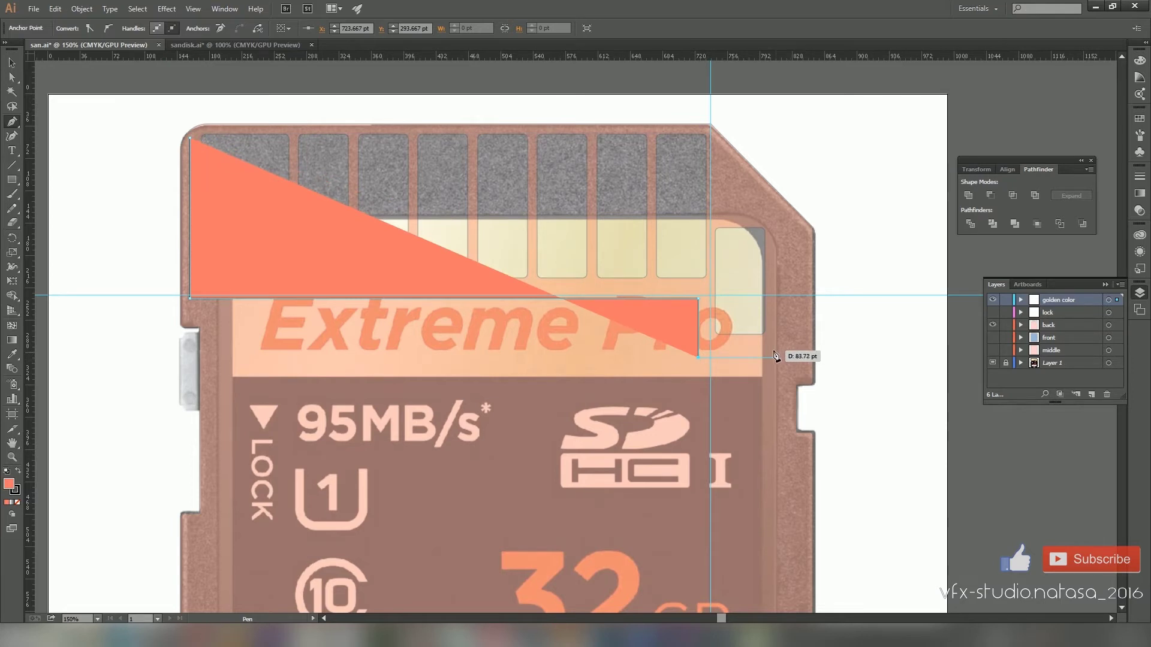
left_click(773, 357)
left_click(773, 210)
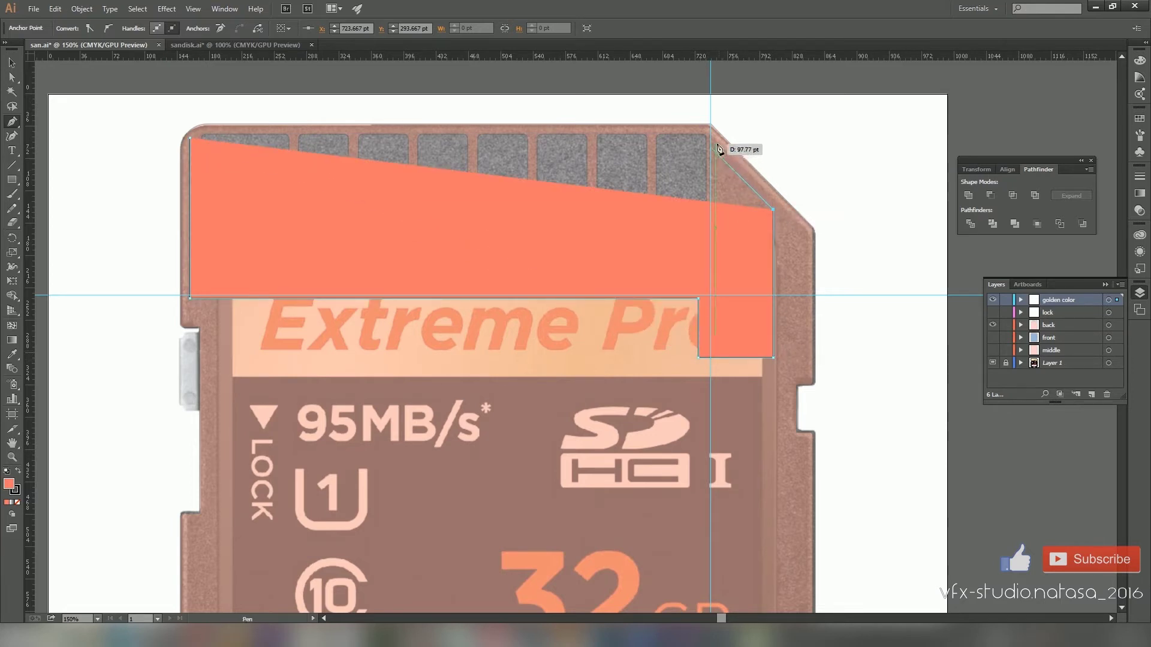
- Fix the misplaced point and close the gold outline through the slanted and rounded top corners
left_click(774, 209)
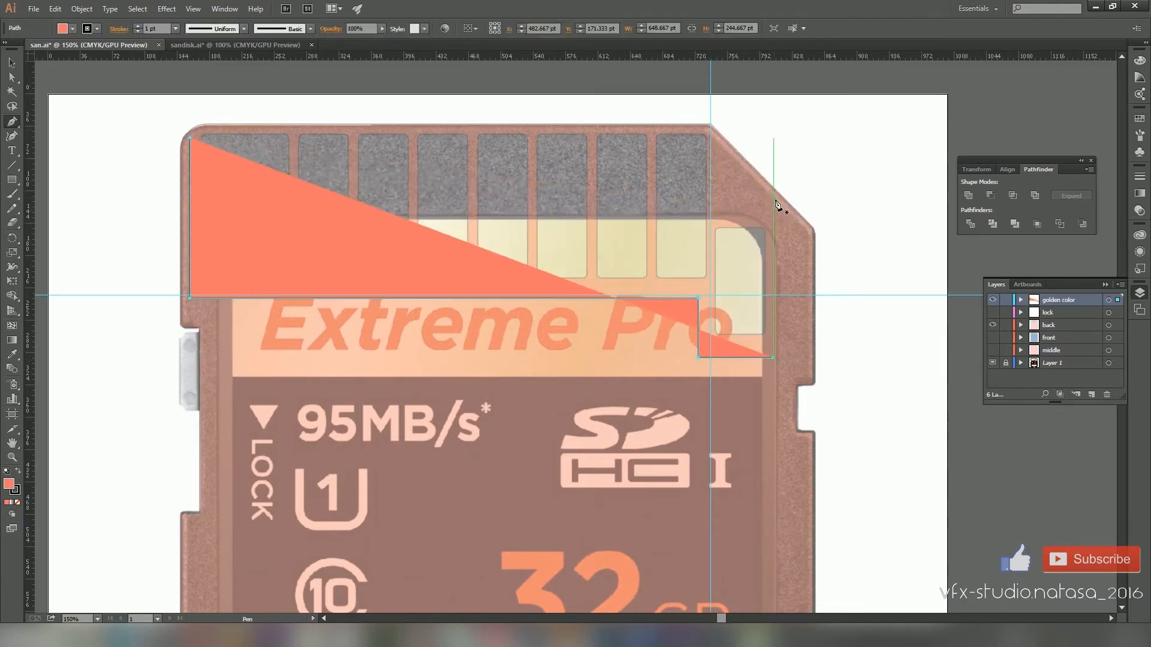
left_click(773, 358)
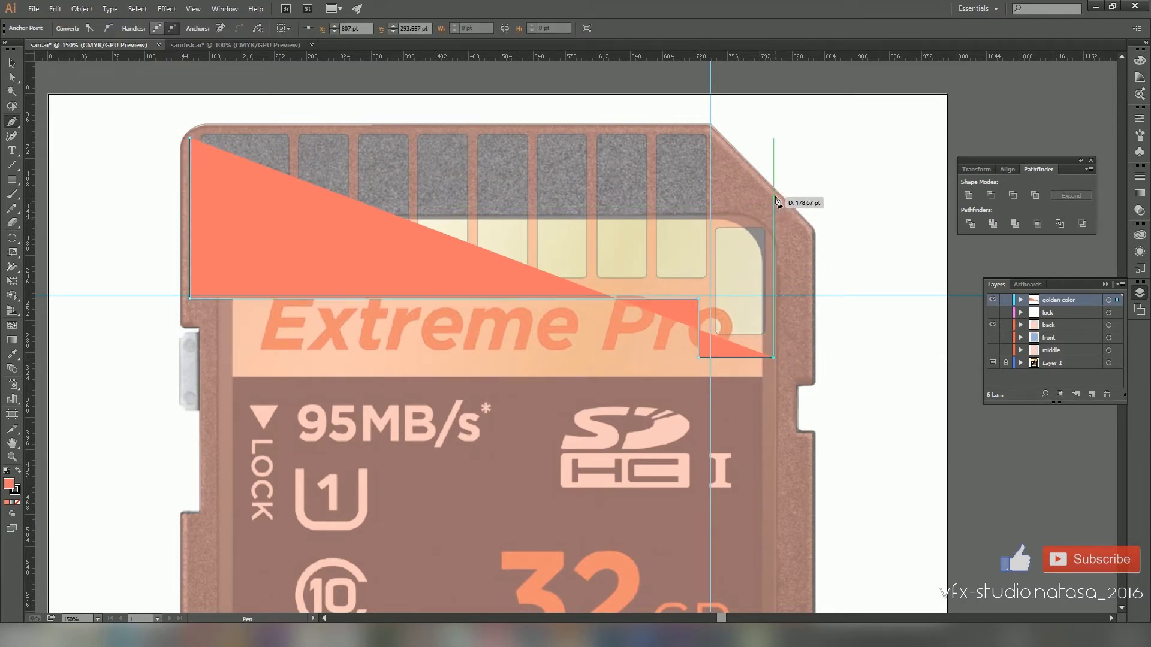
left_click(774, 199)
left_click(707, 129)
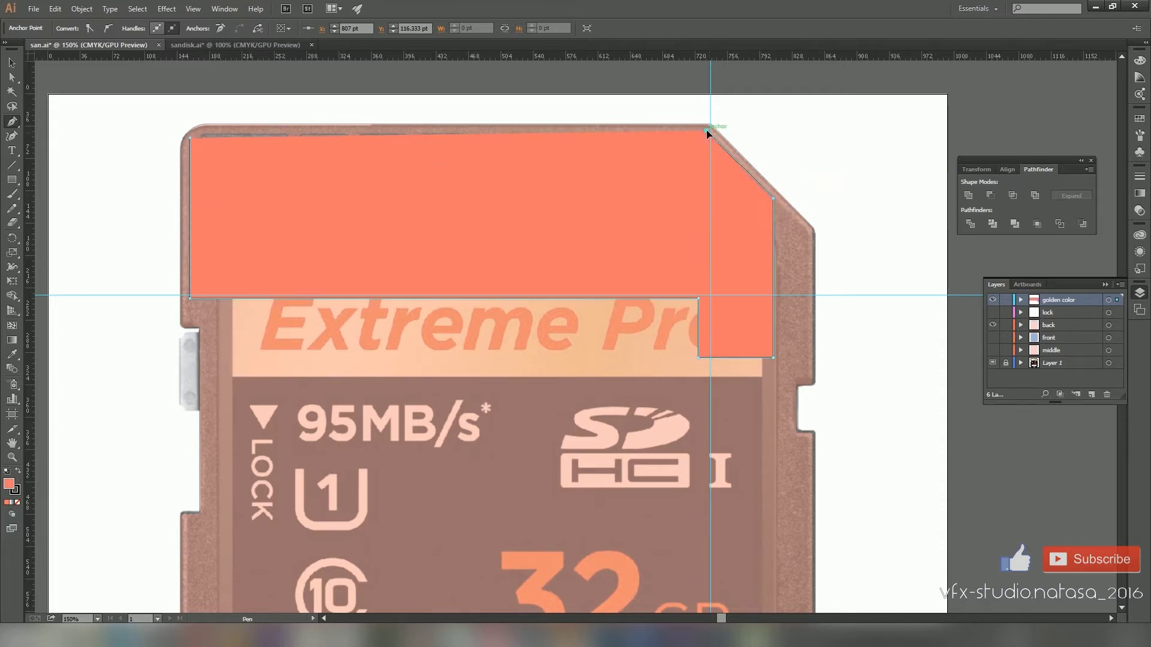
left_click(201, 130)
left_click(190, 137)
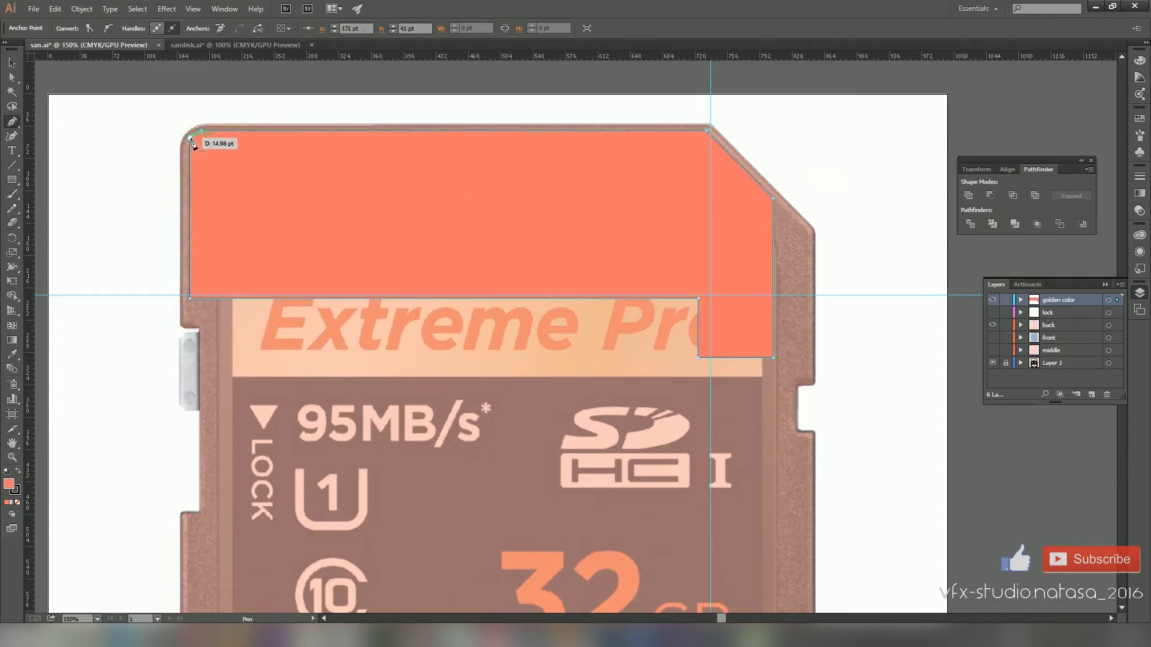
- Give the gold shape 44% opacity and an orange FF9912 fill, then hide the back layer
key("v")
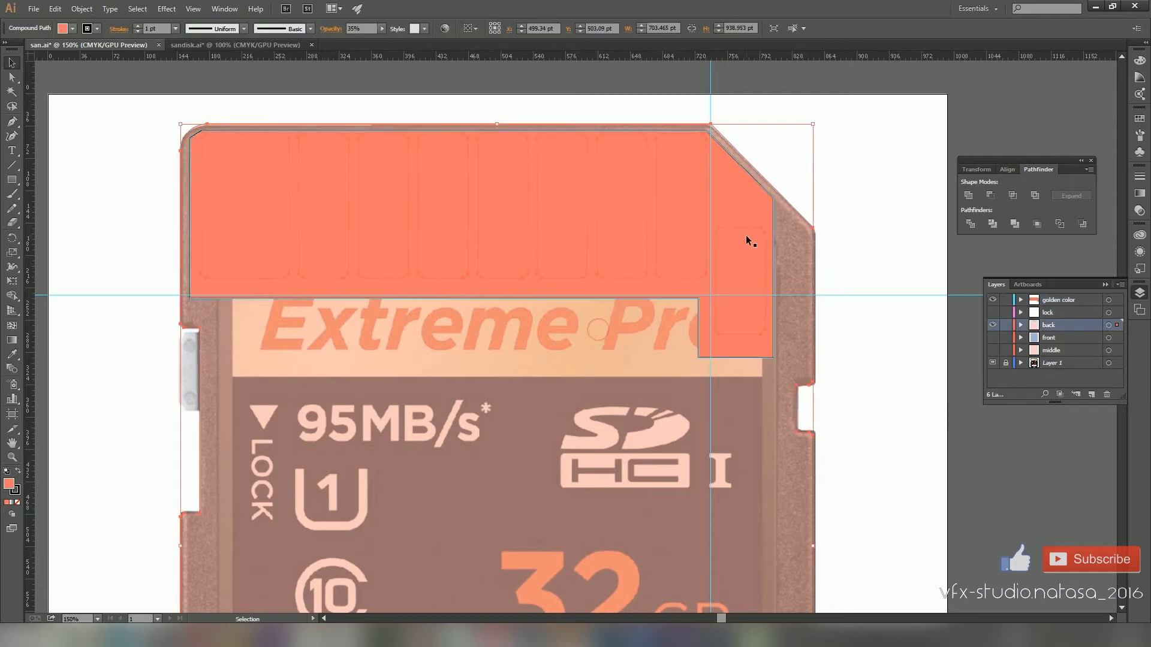
left_click_drag(362, 39, 353, 40)
double_click(9, 484)
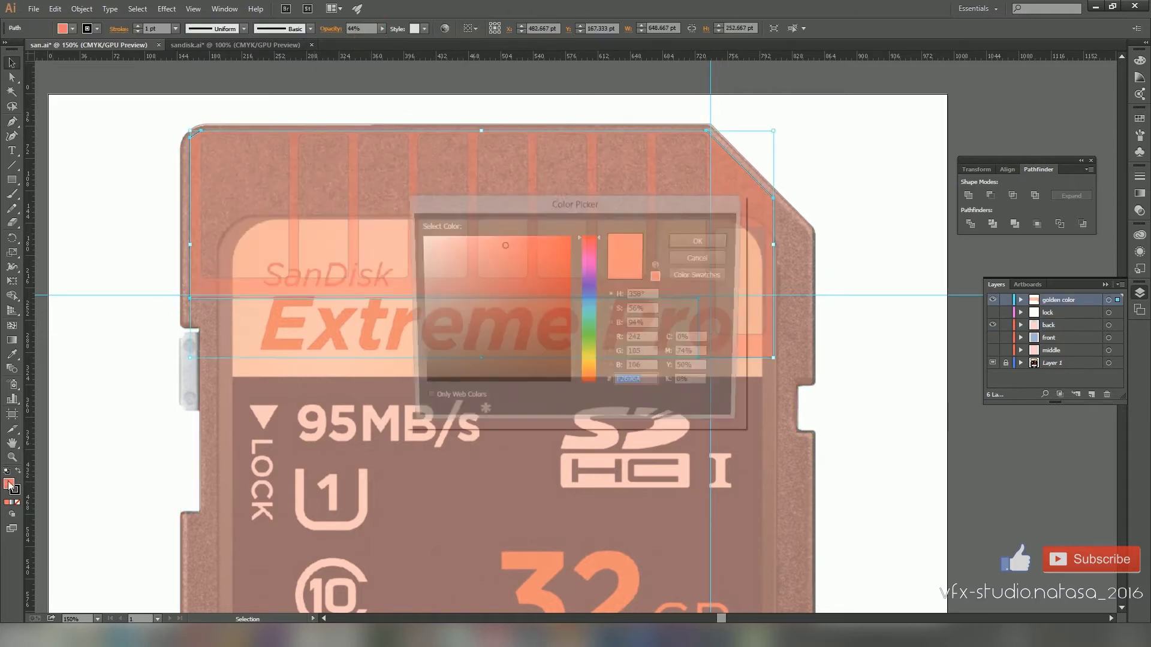
key("Return")
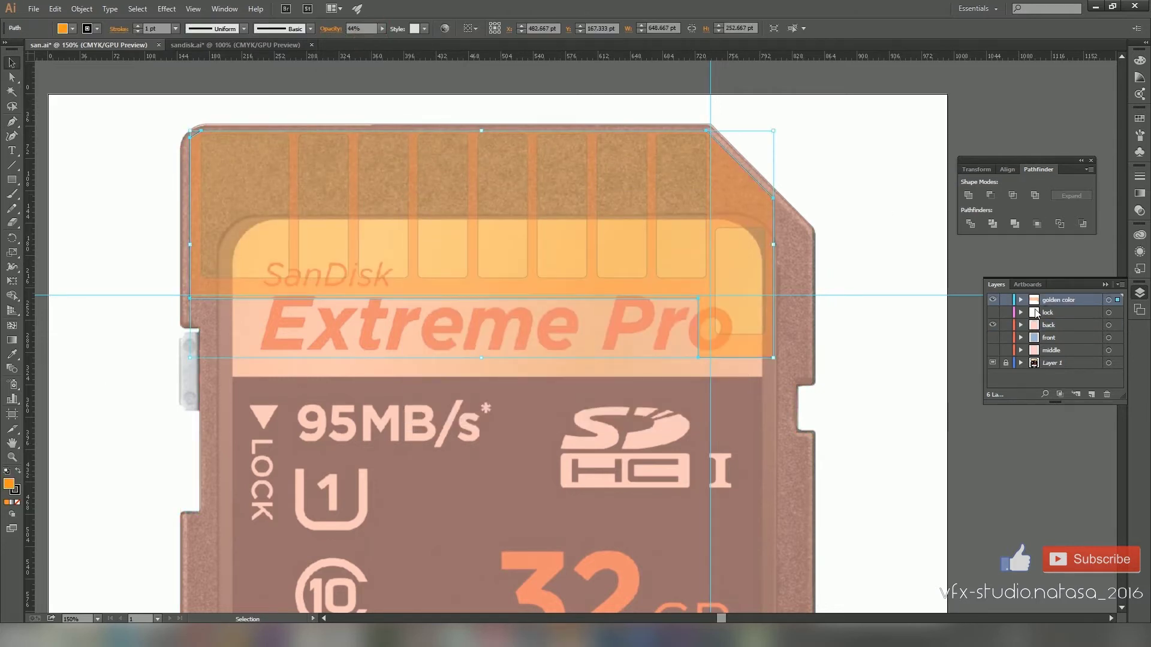
left_click(993, 325)
- Hide the golden color layer and delete the middle layer
left_click(993, 300)
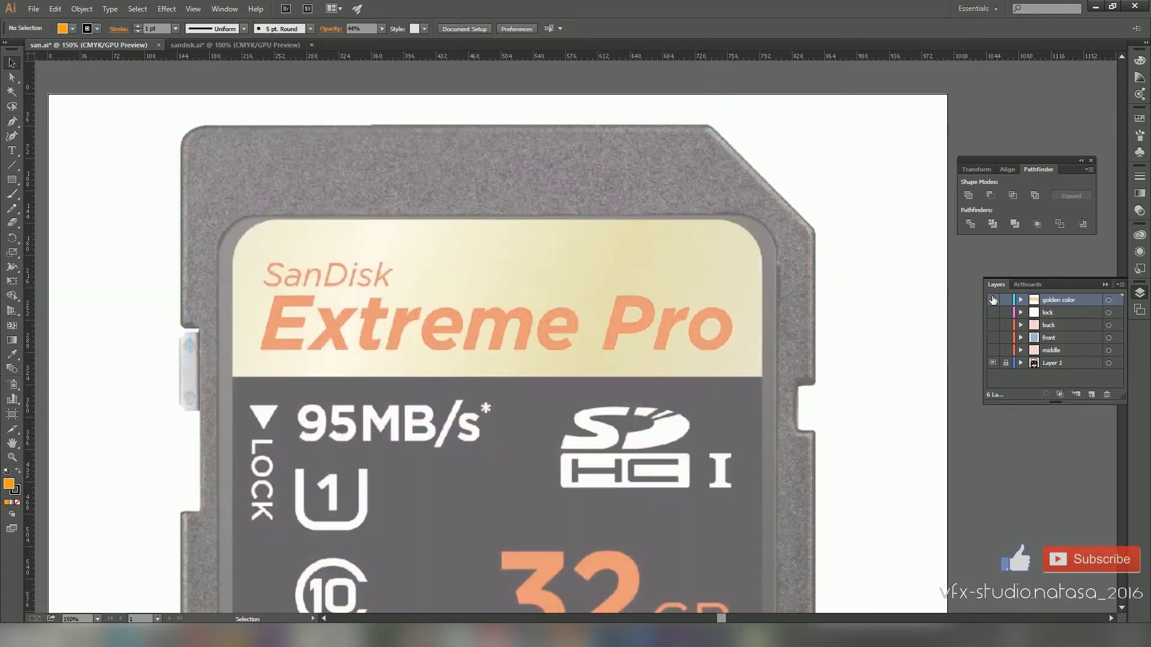
left_click(1060, 350)
left_click(1107, 394)
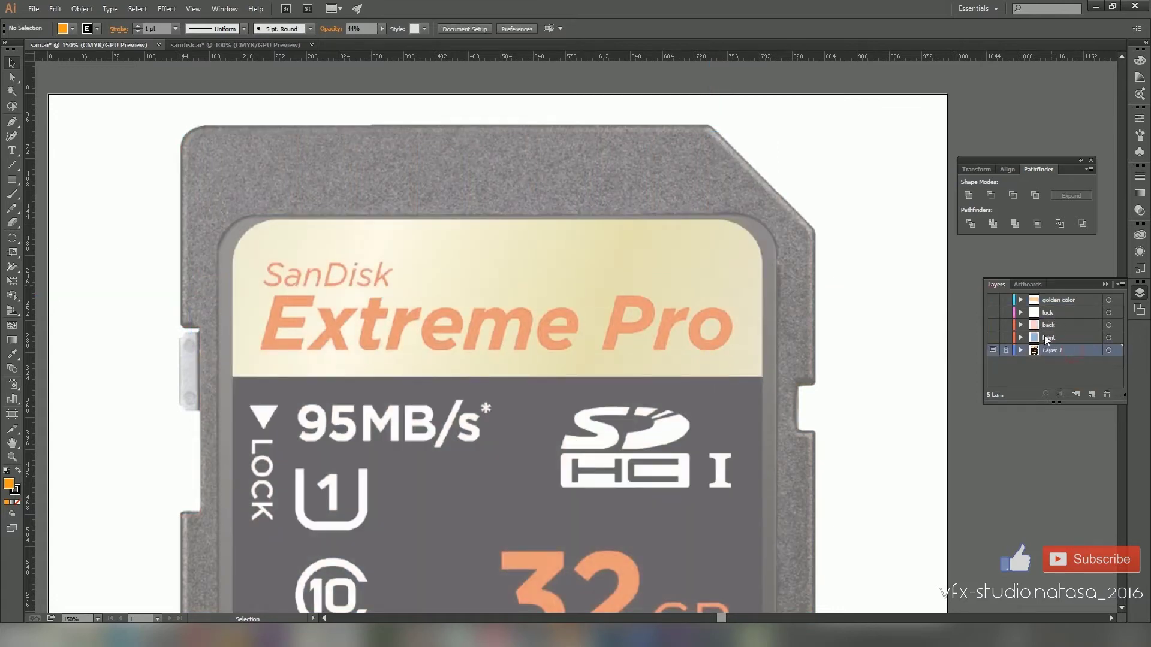
left_click(1021, 325)
left_click(1020, 325)
left_click(1021, 336)
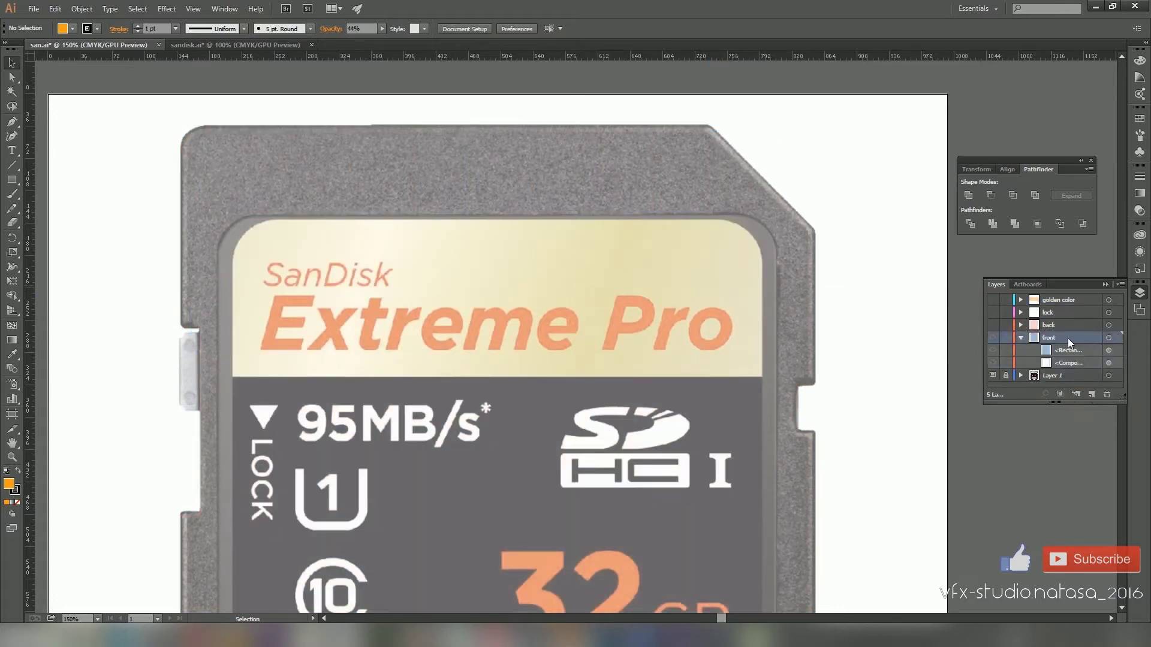
- Move the front rectangle into a new layer named 'front square plate'
left_click(1092, 394)
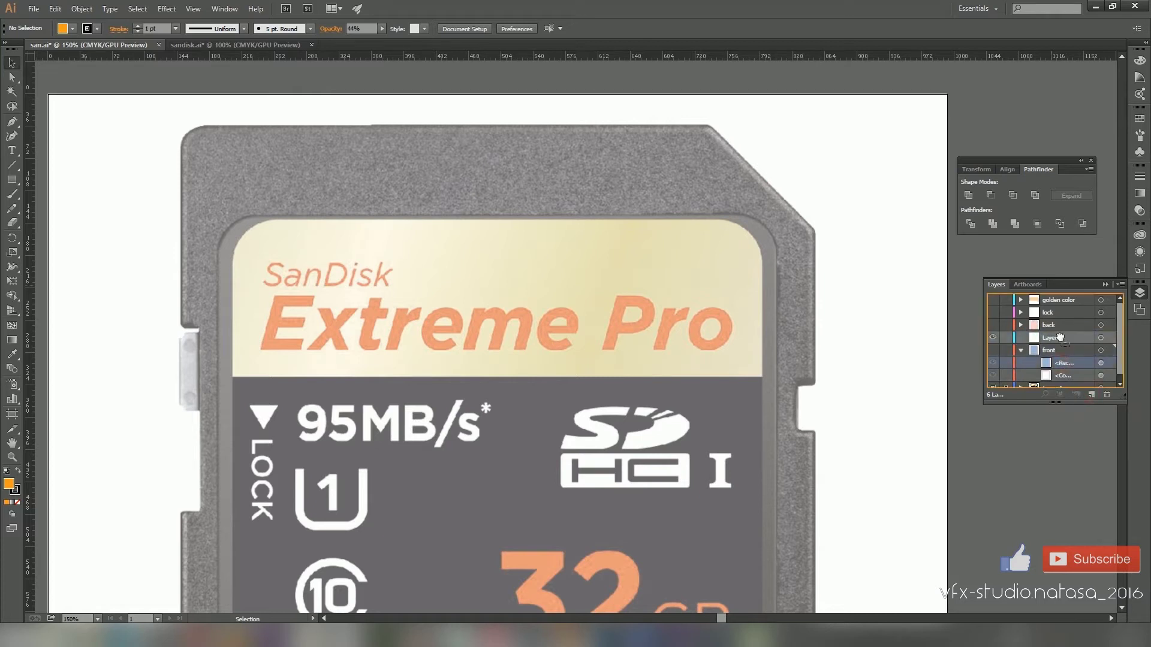
left_click_drag(1064, 363, 1063, 338)
left_click(690, 333)
left_click(992, 363)
left_click(1021, 350)
left_click(1021, 337)
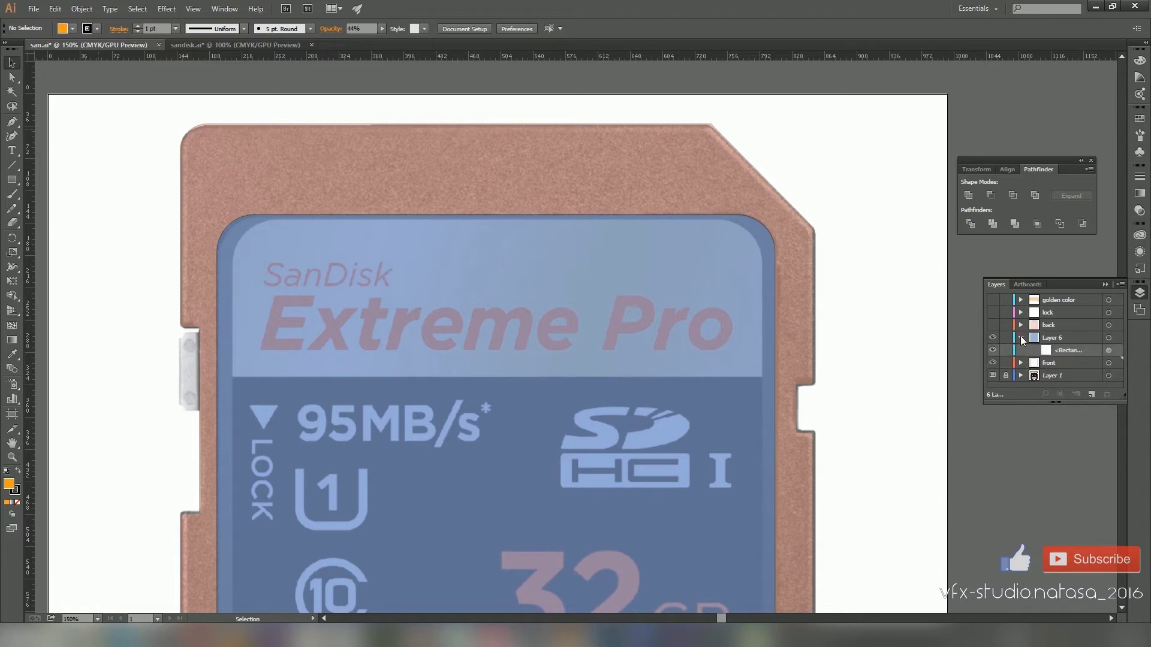
double_click(1053, 338)
type("lt square plate")
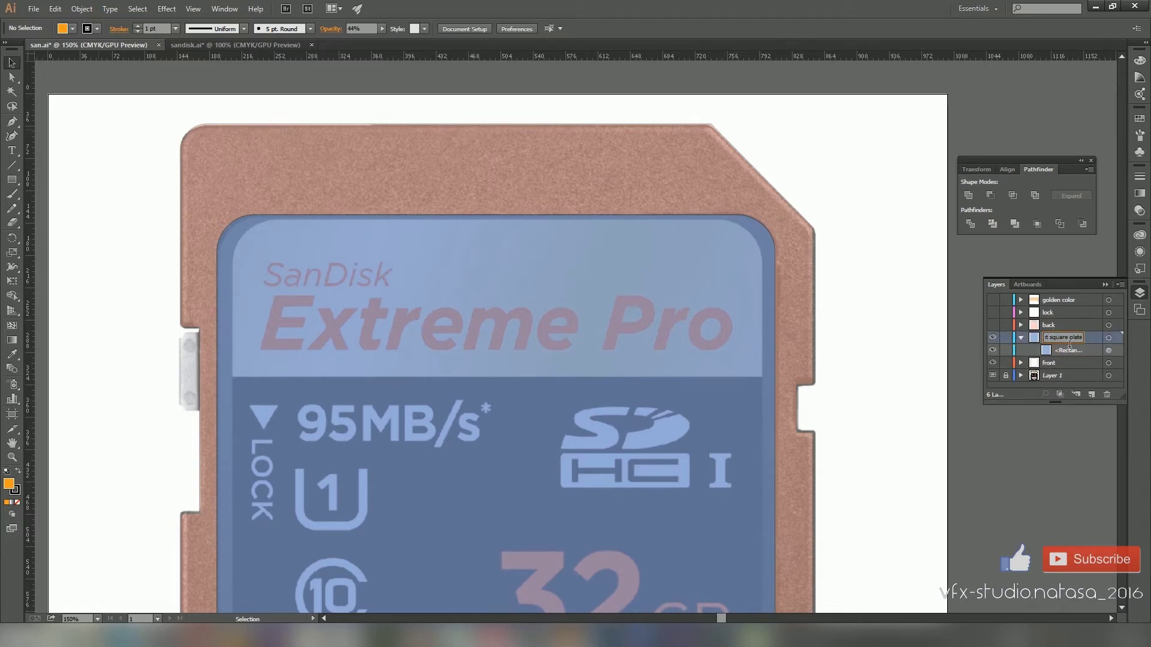
key("Return")
left_click(1022, 338)
- Toggle the front and front square plate layers' visibility to compare them at 100% zoom
left_click(993, 338)
left_click(993, 338)
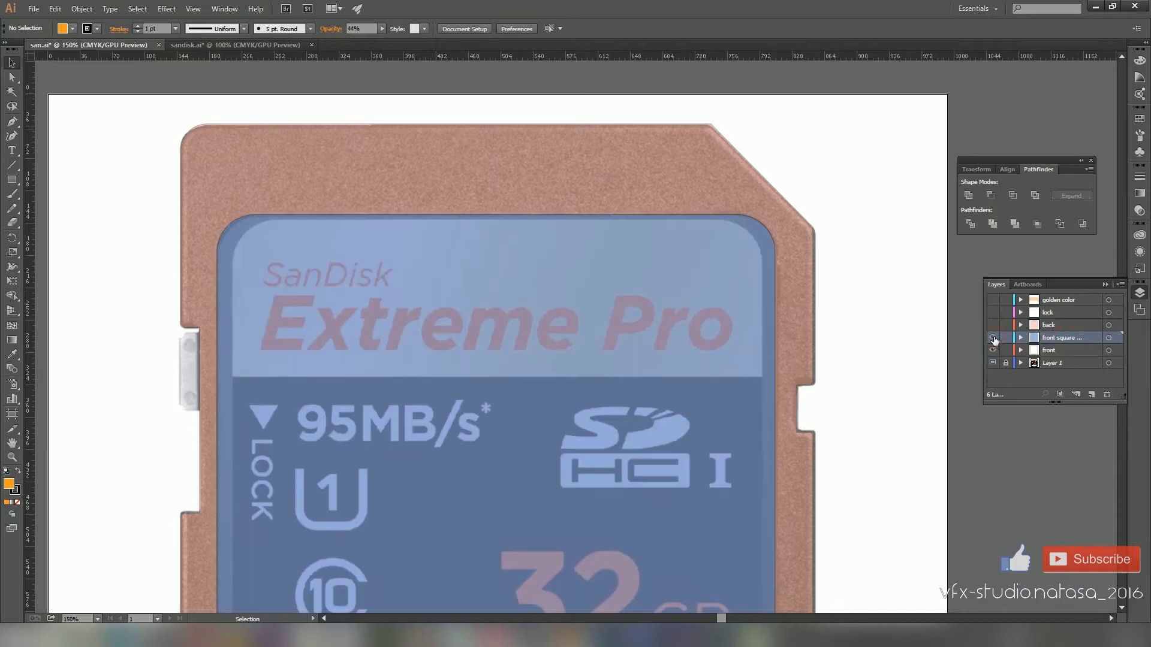
left_click(993, 350)
left_click(993, 338)
left_click(992, 351)
scroll(360, 270, "down", 5)
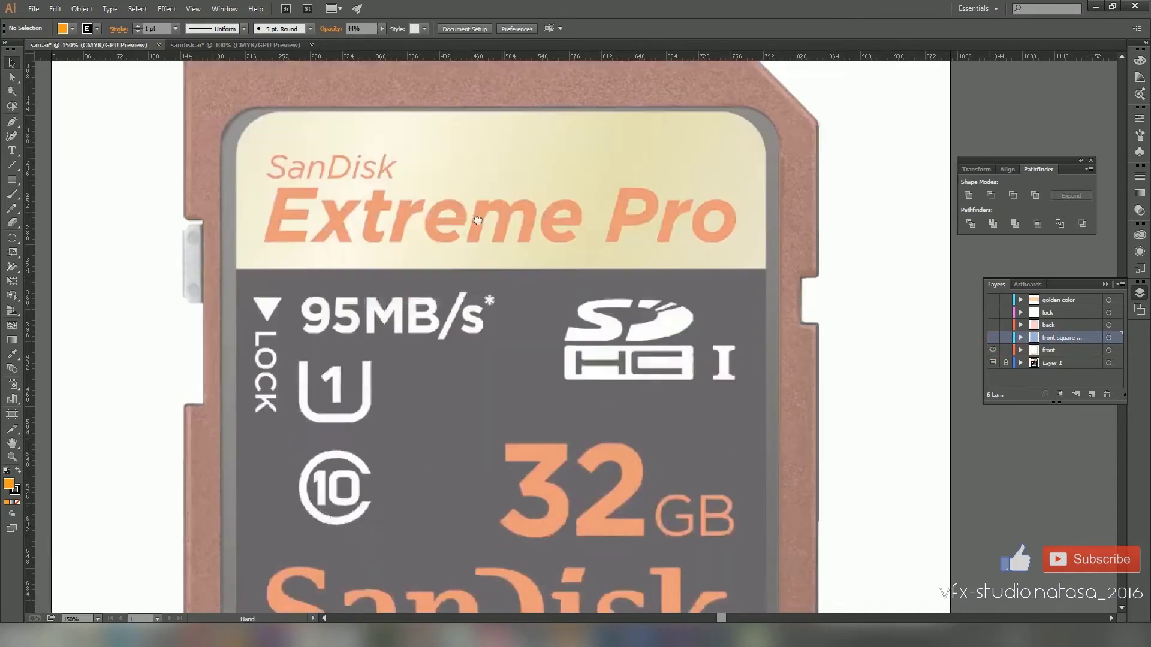
key("ctrl+minus")
left_click(241, 321)
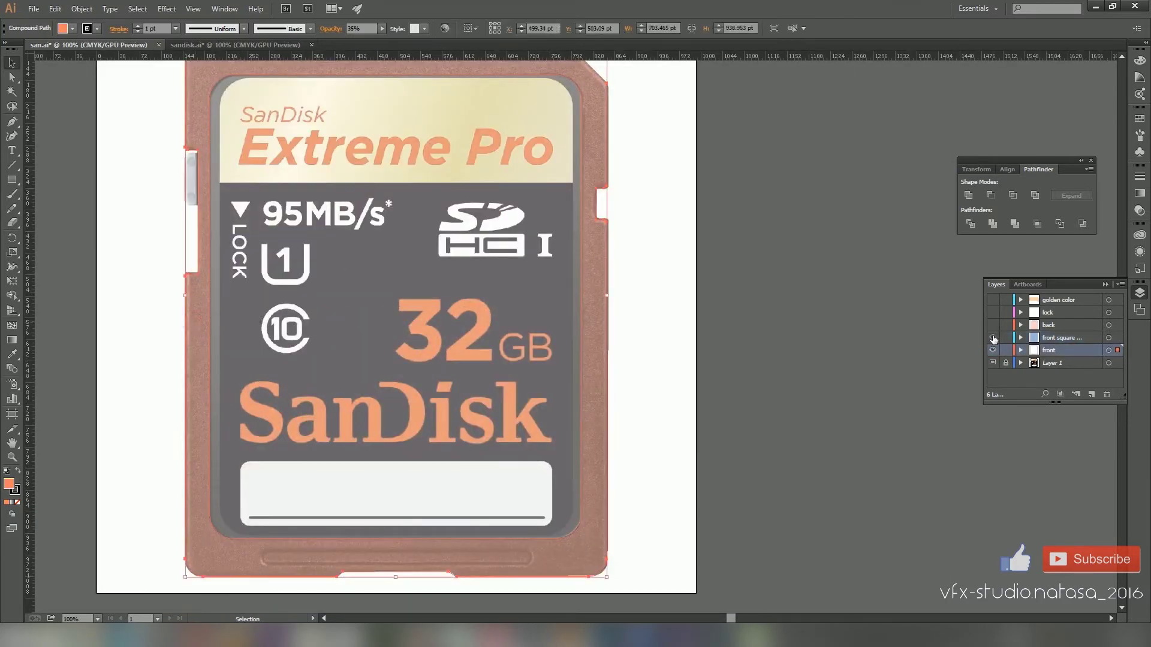
left_click(993, 339)
left_click(993, 338)
- Hide the front layer, check the back layer, and show the lock and golden color layers
left_click(993, 350)
left_click(992, 325)
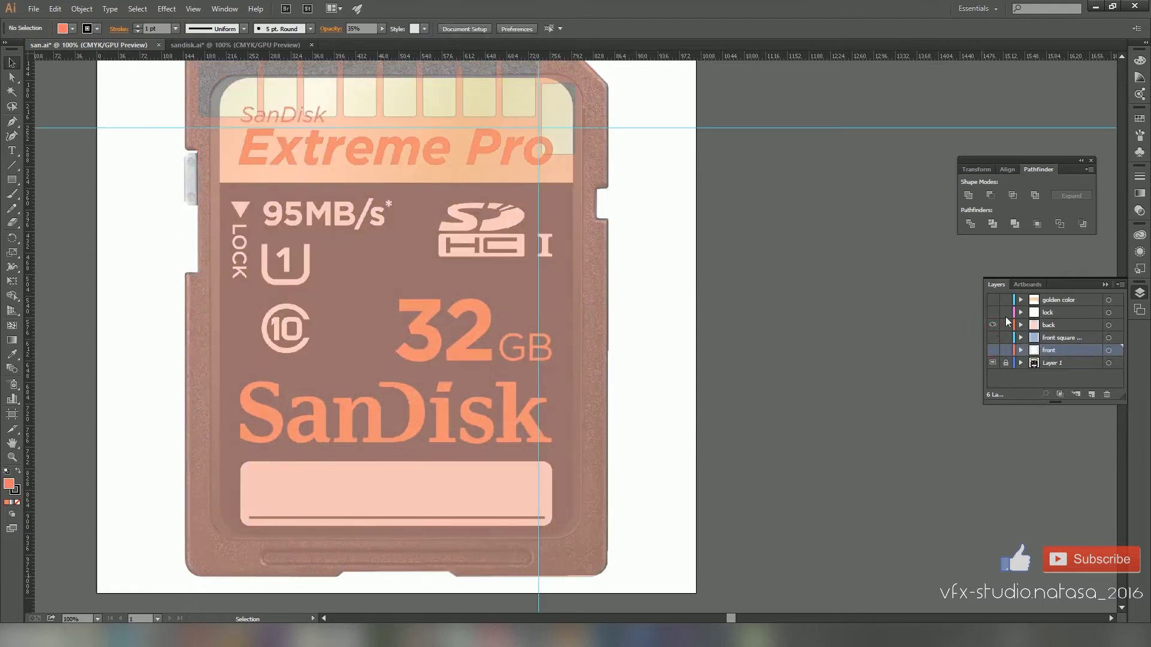
left_click(993, 325)
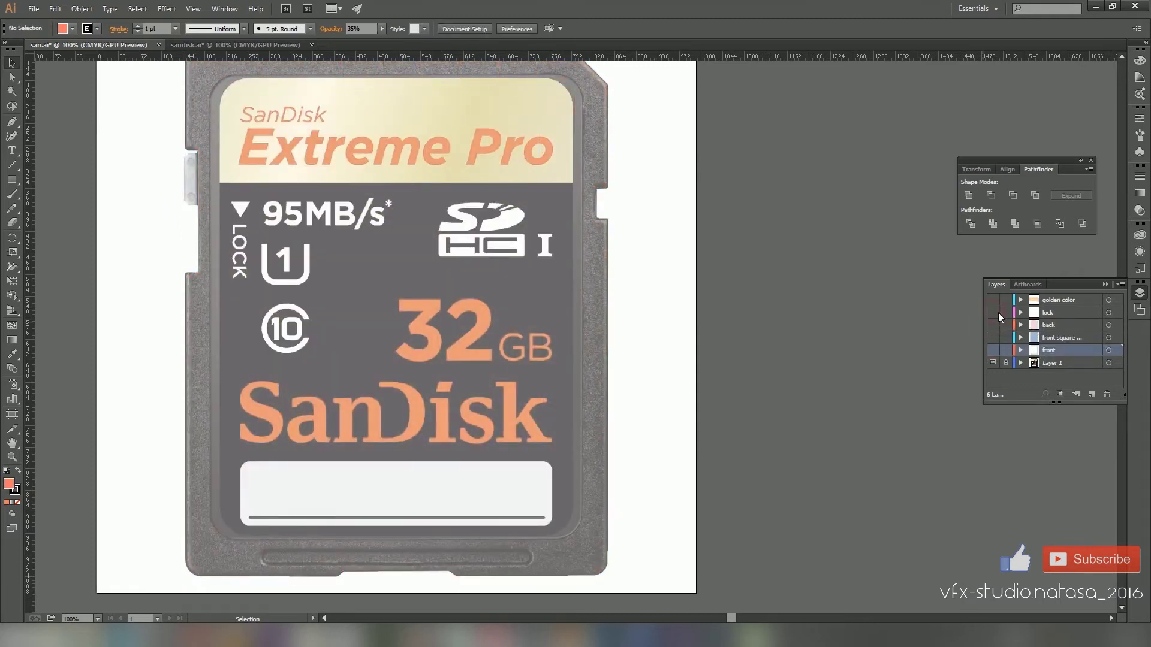
left_click(992, 313)
left_click(1021, 313)
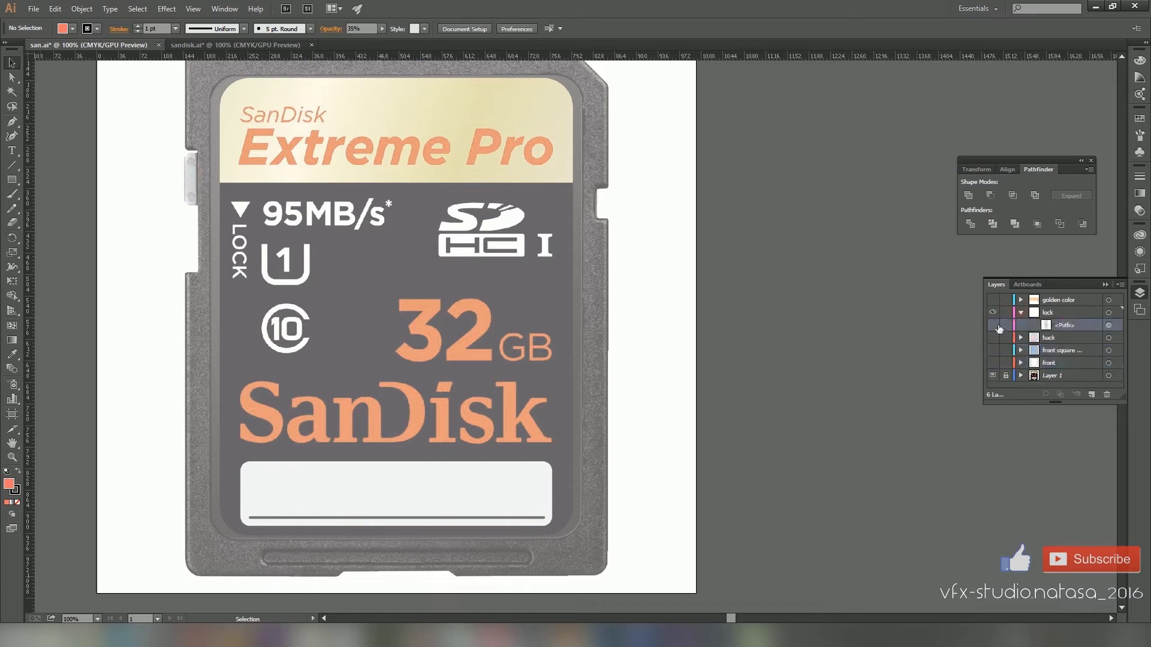
left_click(992, 326)
left_click(1020, 312)
left_click(993, 299)
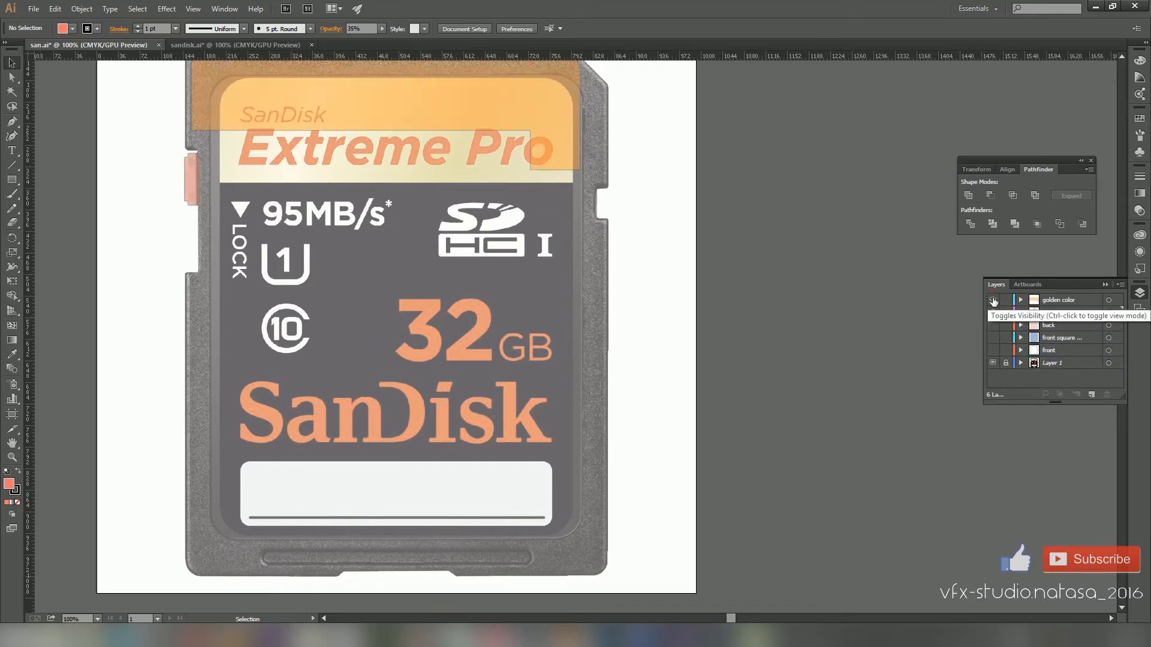
left_click_drag(543, 272, 588, 356)
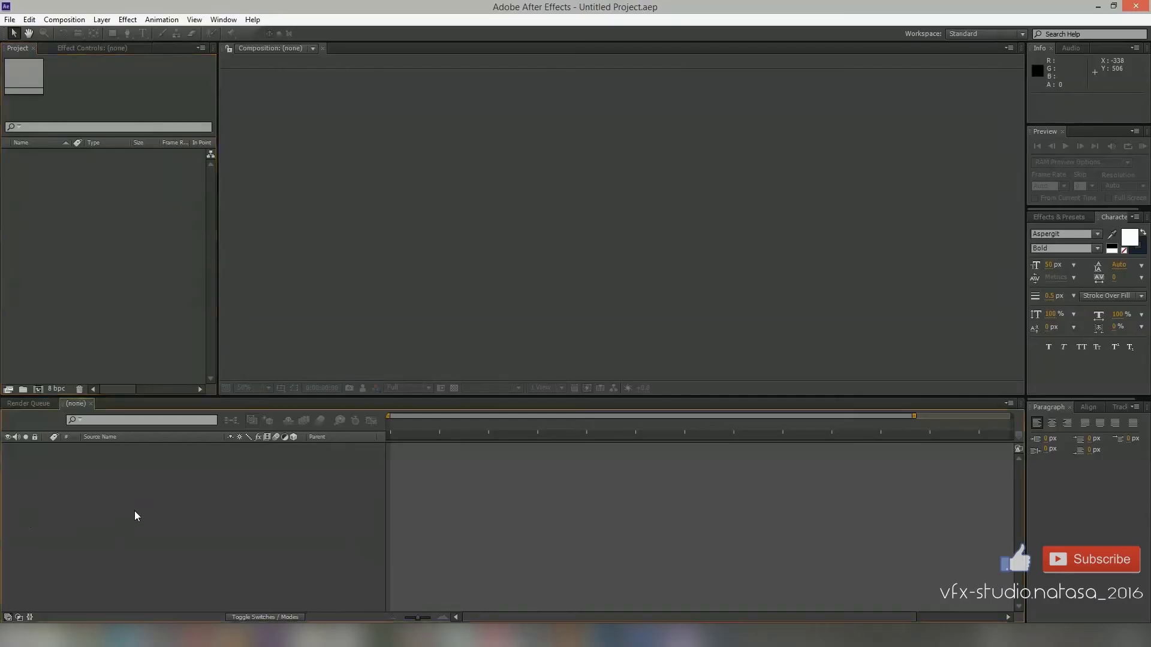
- Create a composition named 'sandisk' using the HDTV 1080 24 preset (1920×1080, 24 fps)
key("ctrl+n")
type("sandisk")
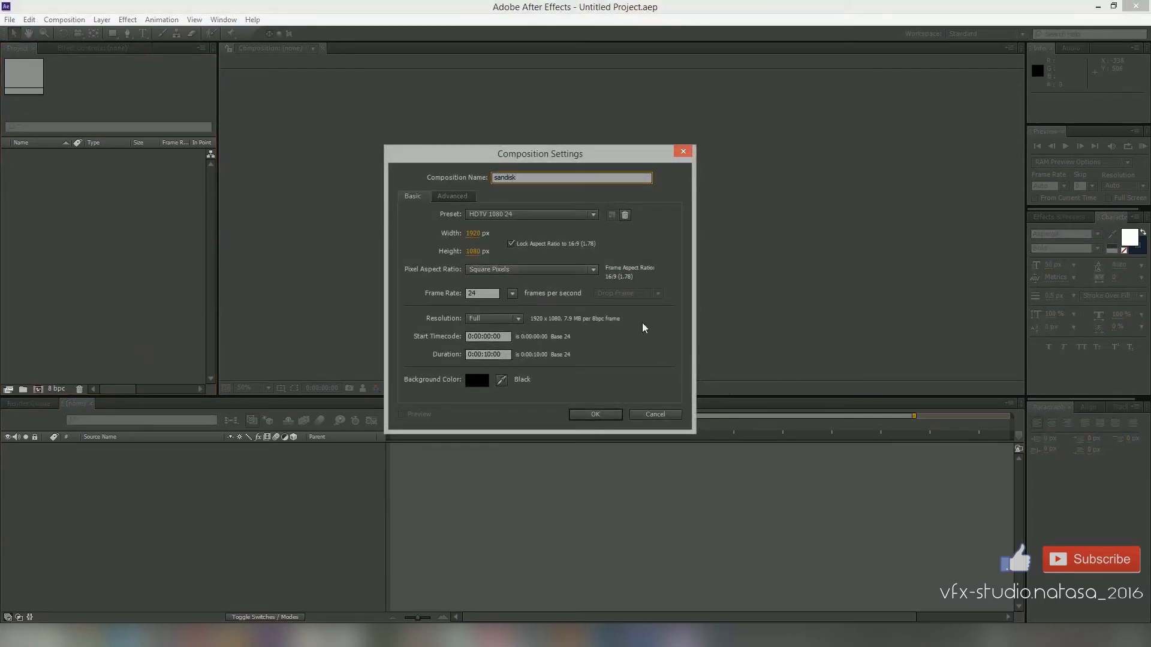
left_click(595, 414)
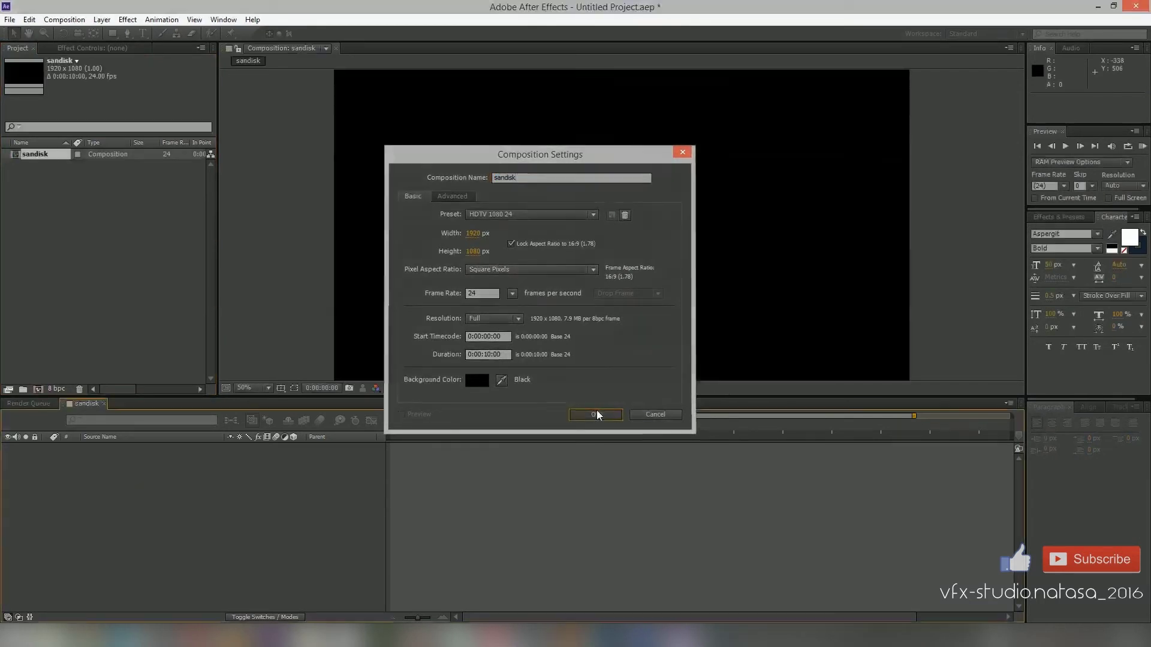
key("ctrl+y")
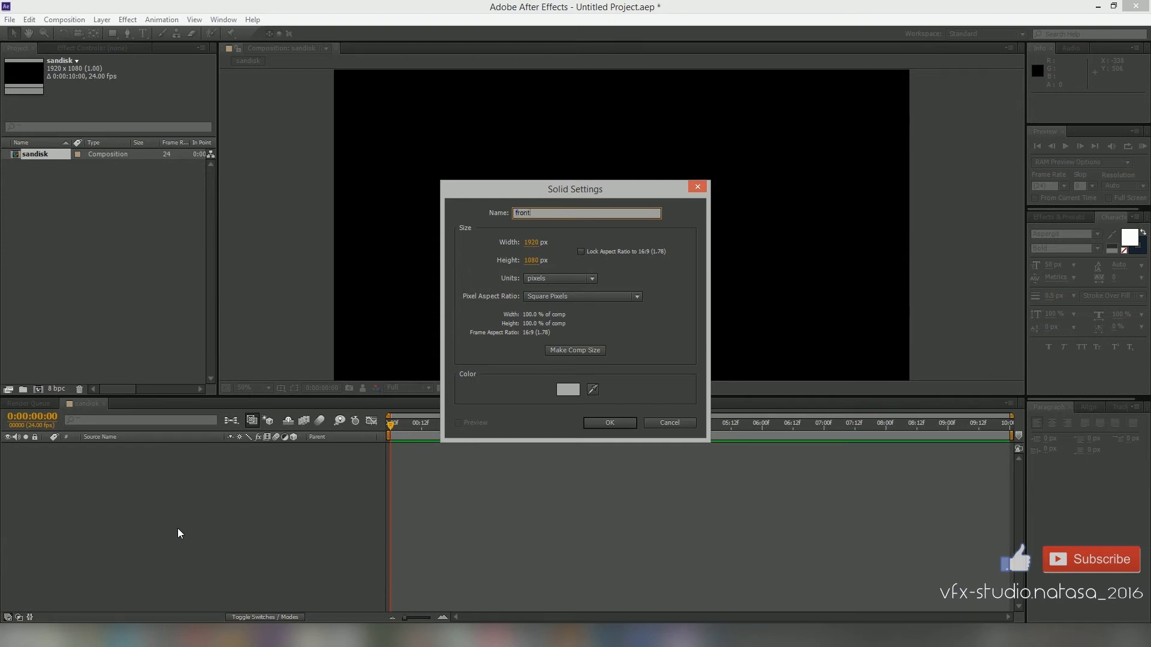
- Create the front solid and duplicate it as a layer named front square
key("Return")
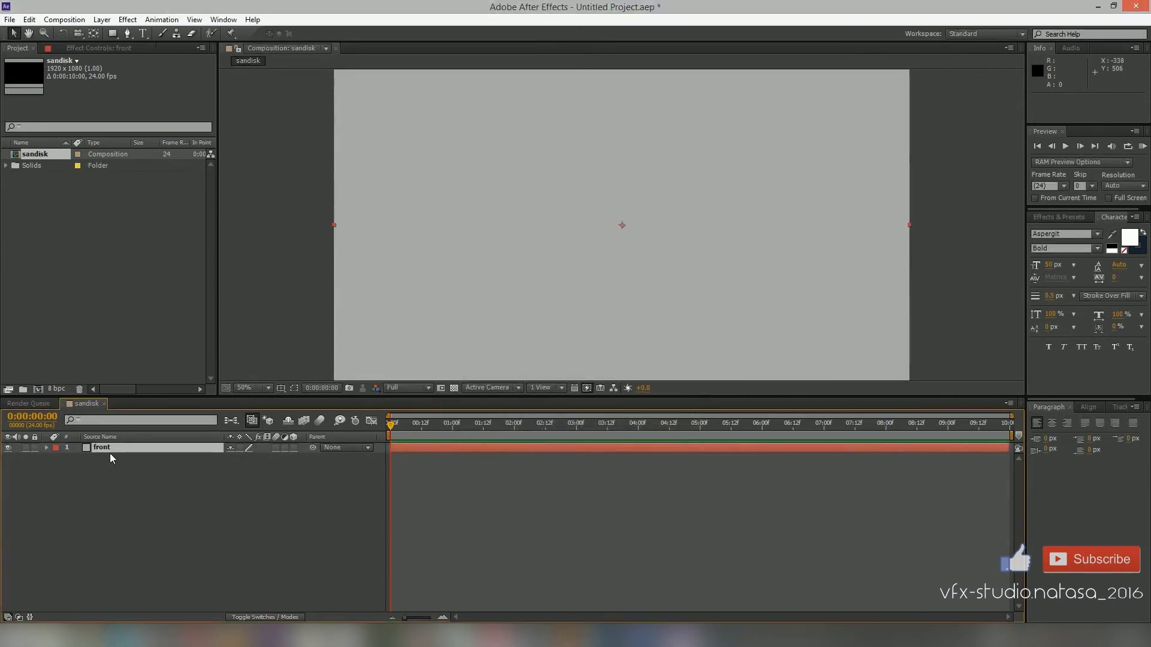
key("ctrl+d")
right_click(114, 453)
left_click(138, 448)
type("square")
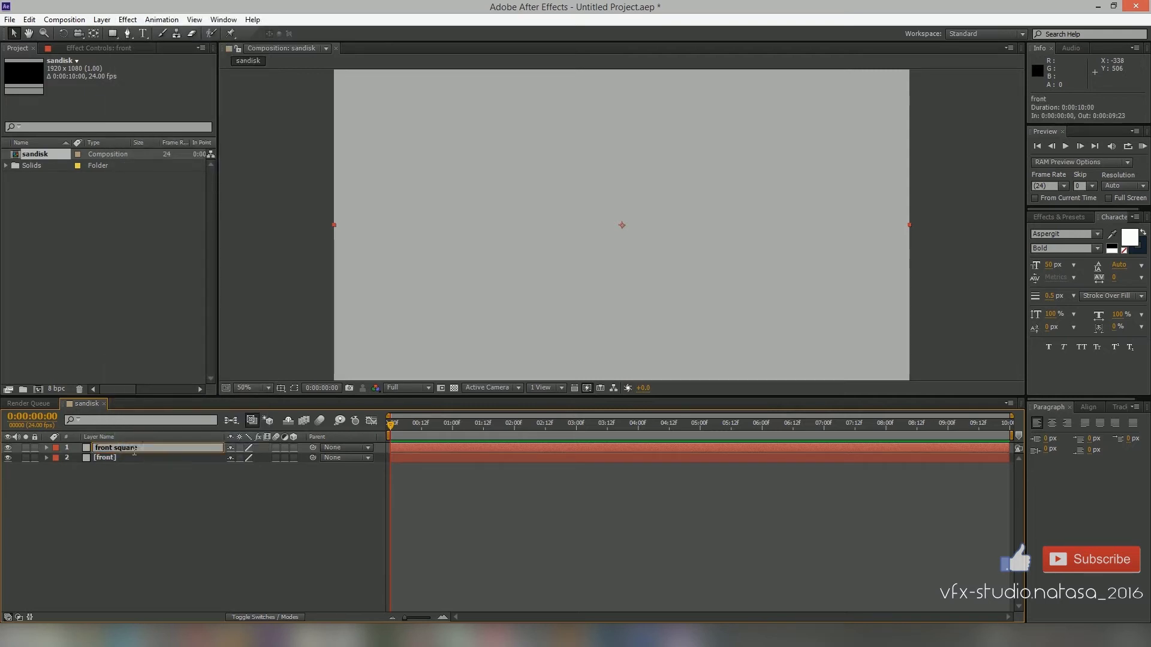
key("Return")
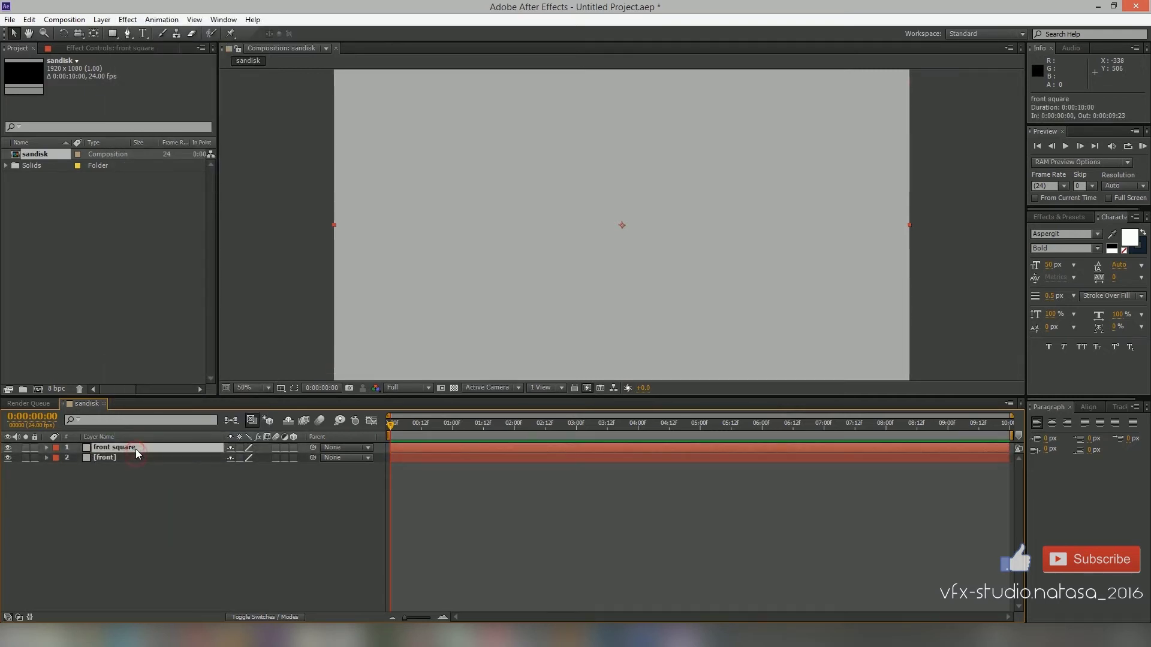
- Duplicate the solid twice more, naming the copies gold and back
key("ctrl+d")
right_click(131, 452)
left_click(162, 615)
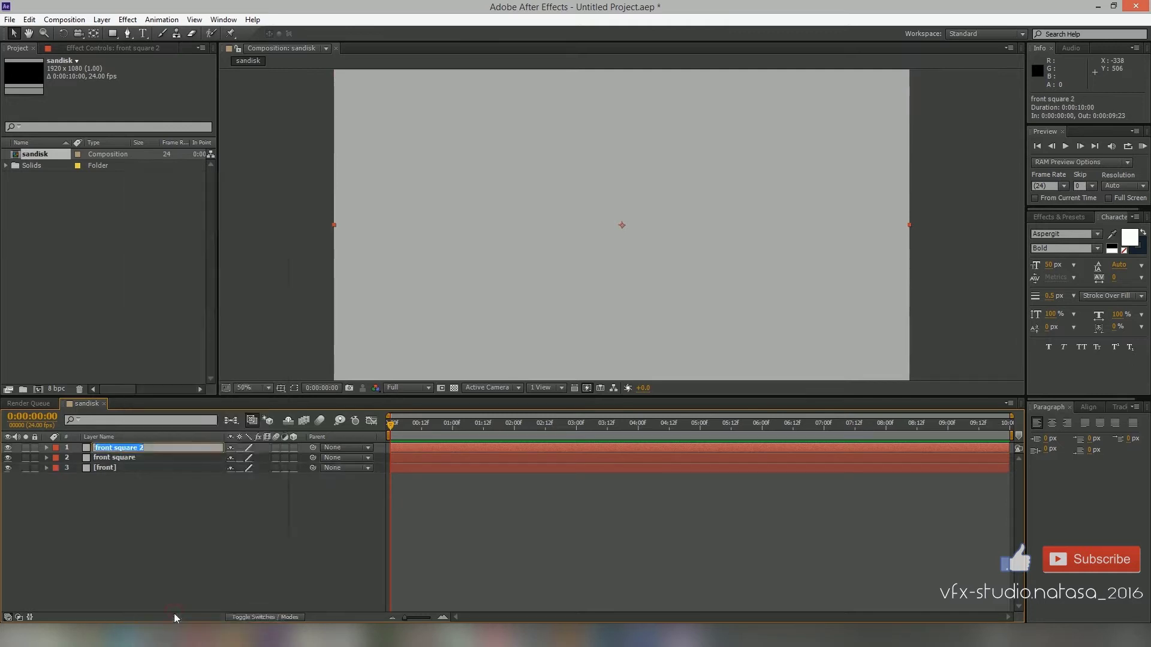
type("gold")
key("Return")
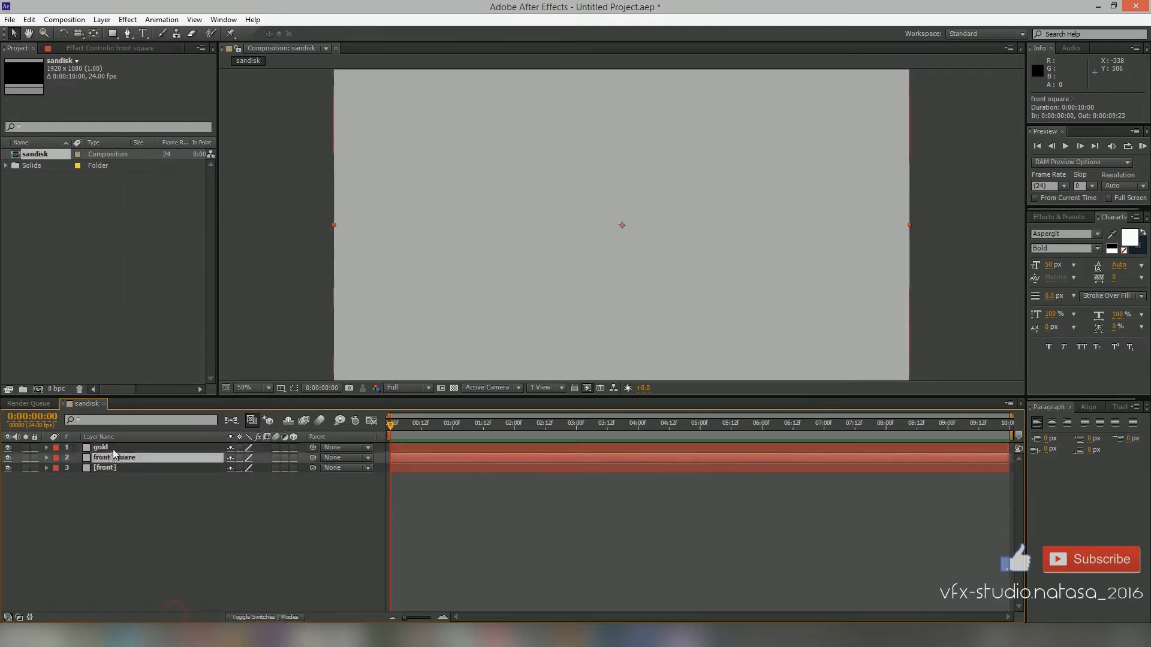
key("ctrl+d")
right_click(117, 452)
left_click(136, 446)
type("back")
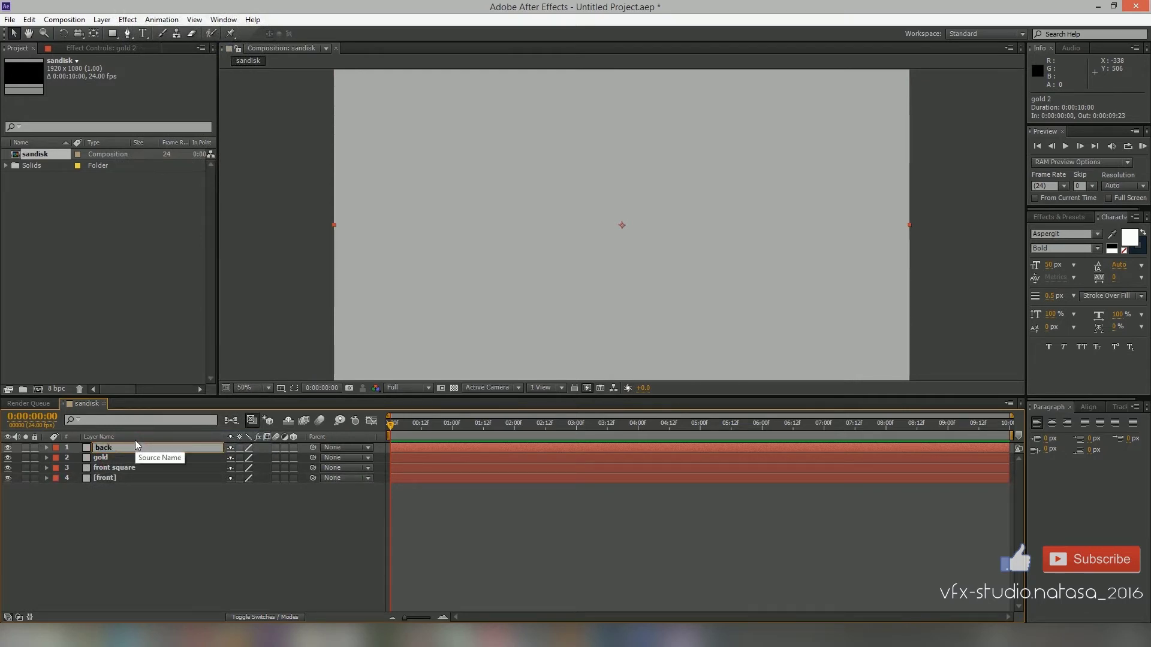
key("Return")
- Add two more duplicates named lock and e3d, then select the lock layer
key("ctrl+d")
right_click(127, 447)
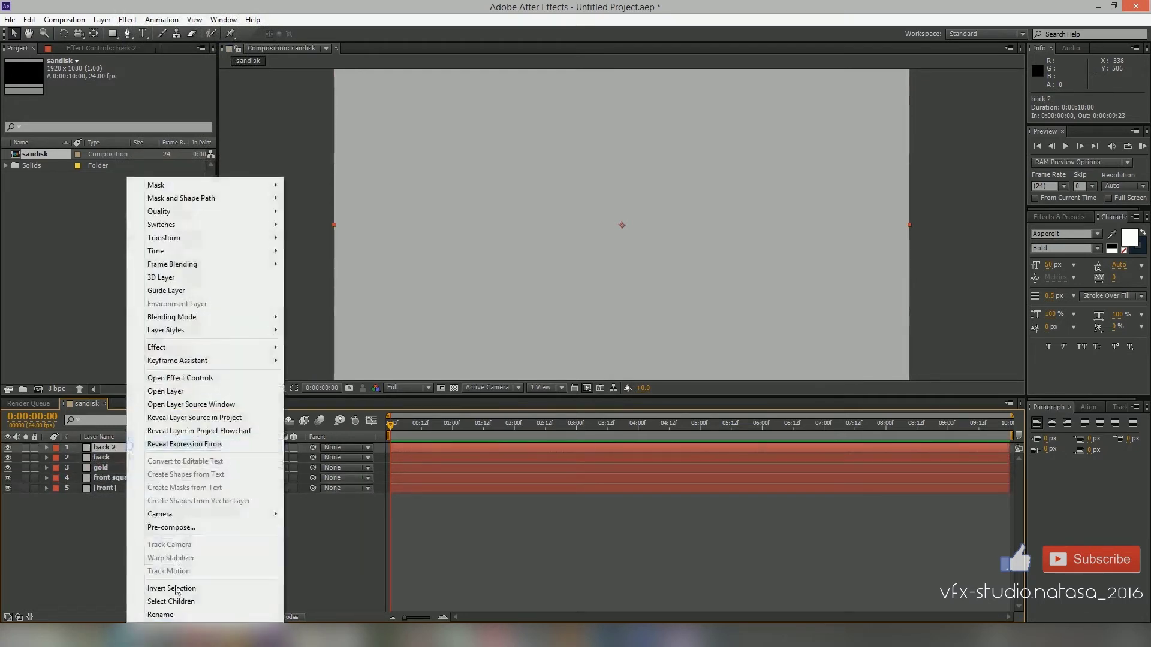
left_click(161, 615)
type("lock")
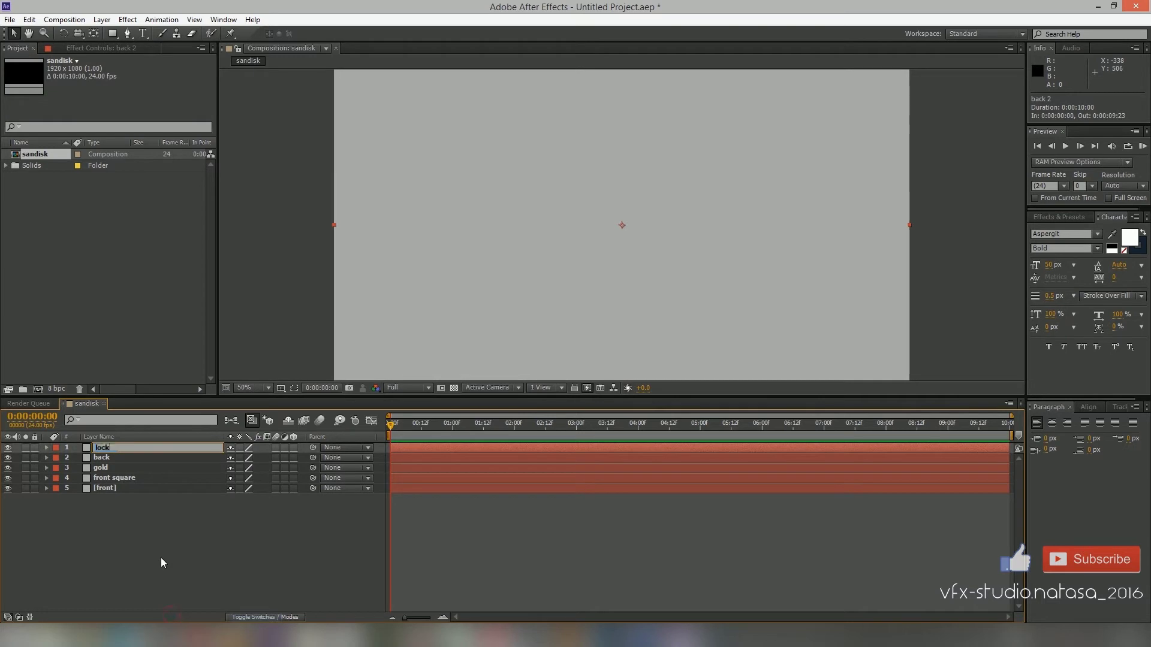
key("Return")
key("ctrl+d")
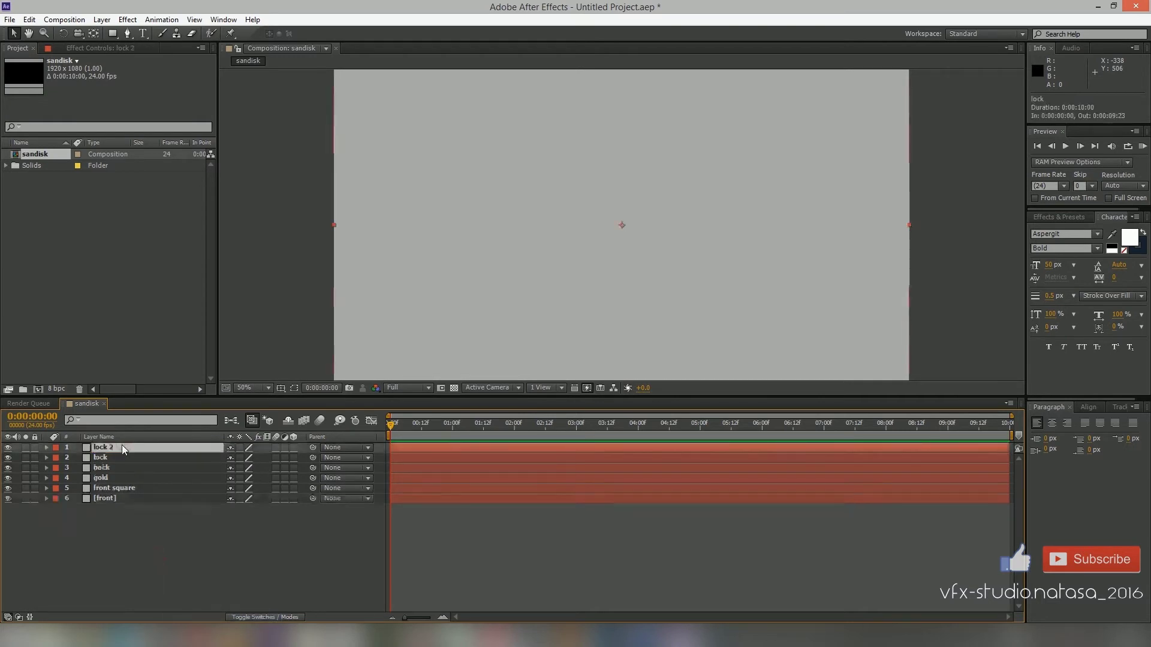
right_click(123, 450)
left_click(159, 616)
type("e3d")
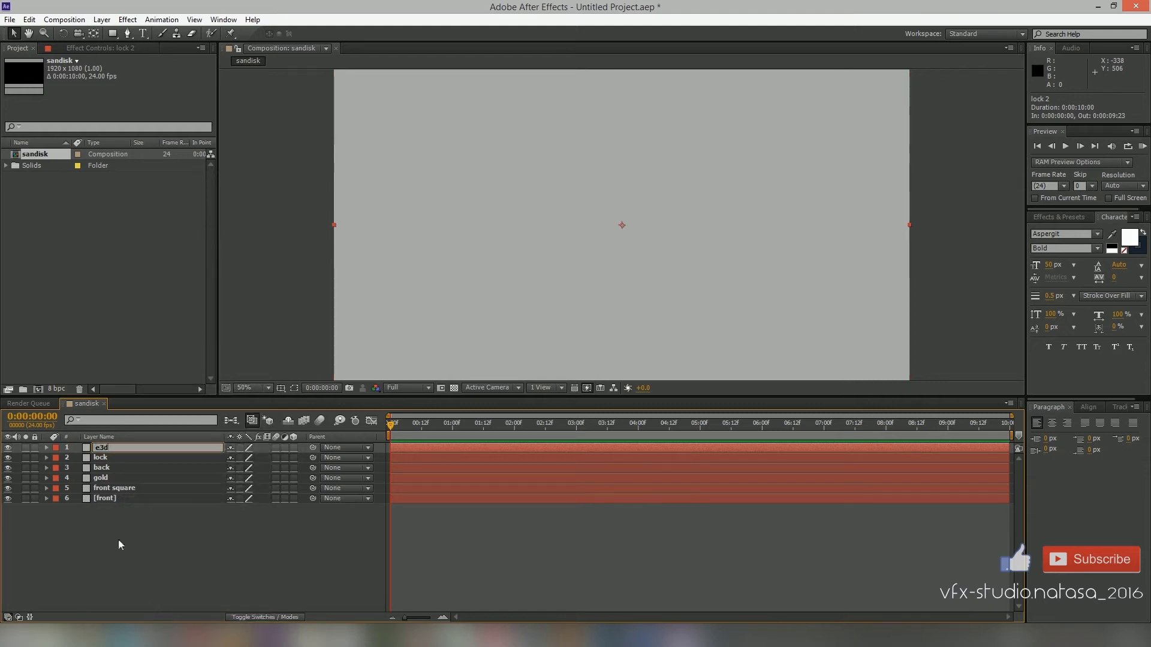
key("Return")
left_click(122, 457)
- Hide all layers except front, then select the card's front compound path in Illustrator
left_click_drag(8, 479, 8, 488)
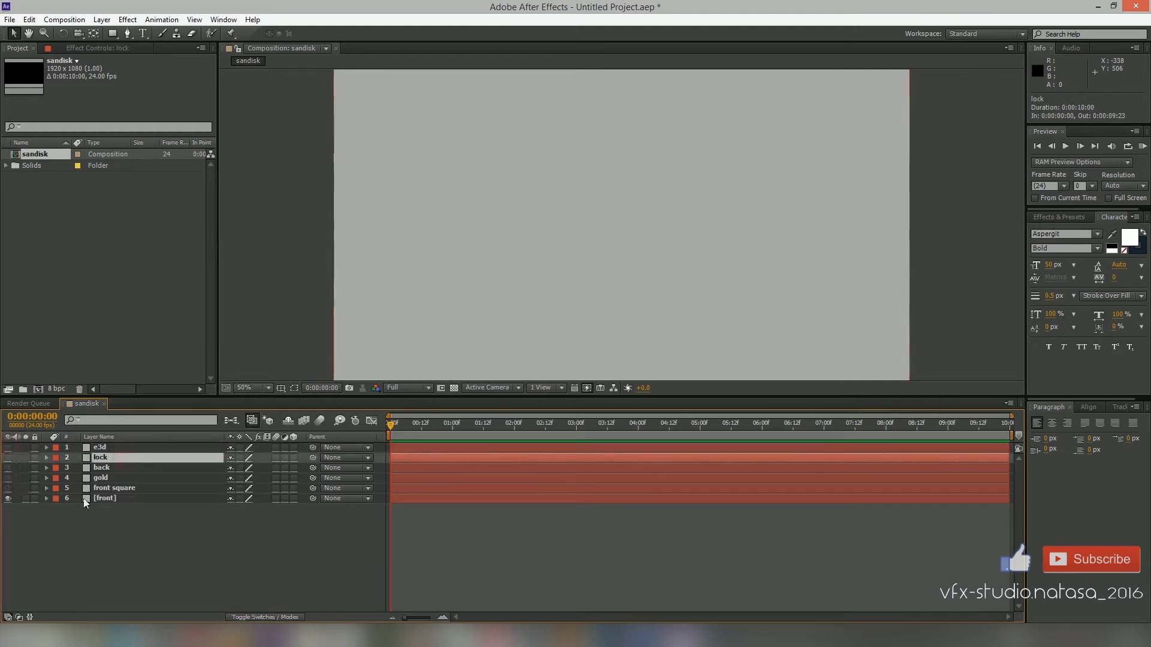
left_click(123, 503)
left_click(566, 635)
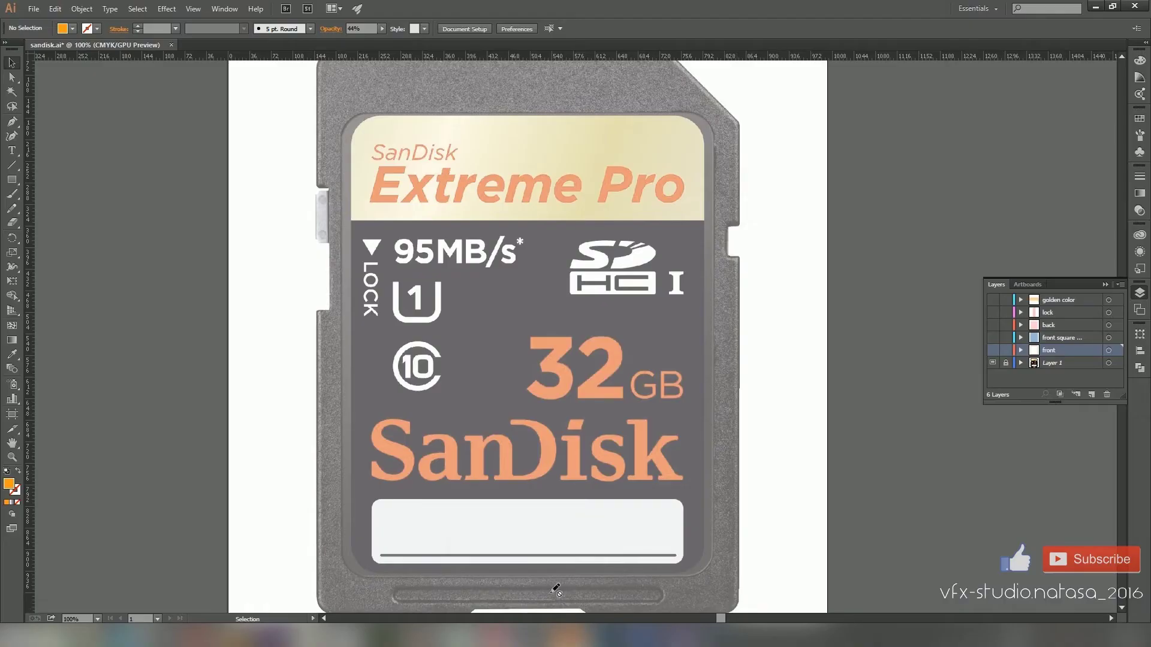
left_click(993, 350)
left_click(376, 108)
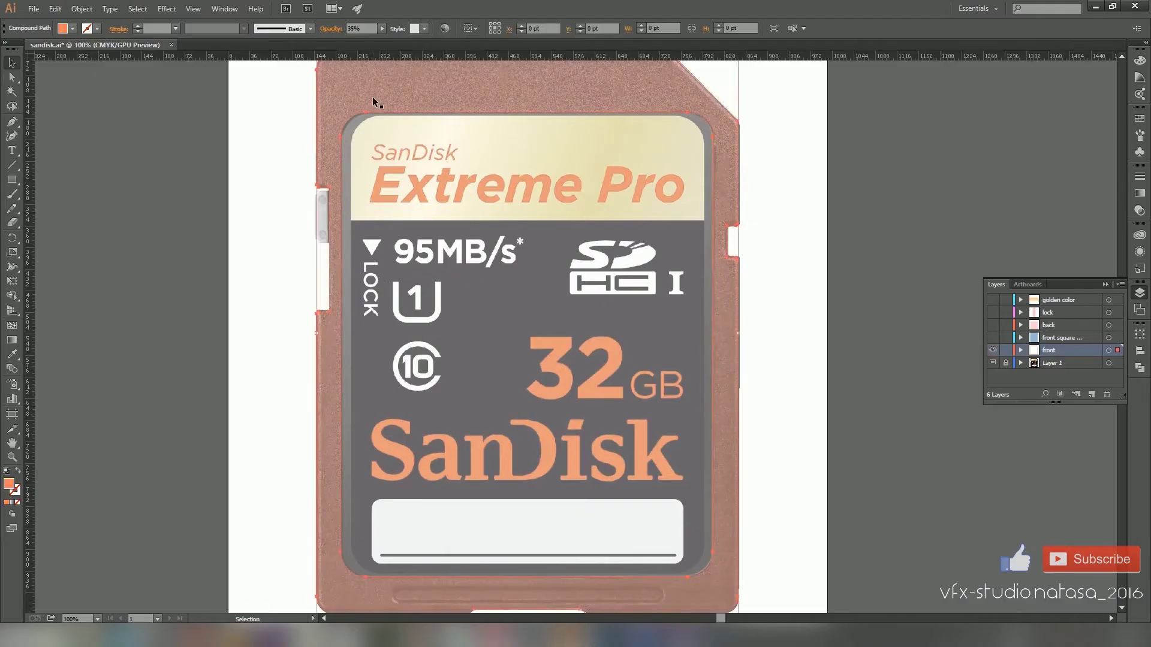
- Copy the front outline and paste it onto the front solid as a mask
left_click(55, 8)
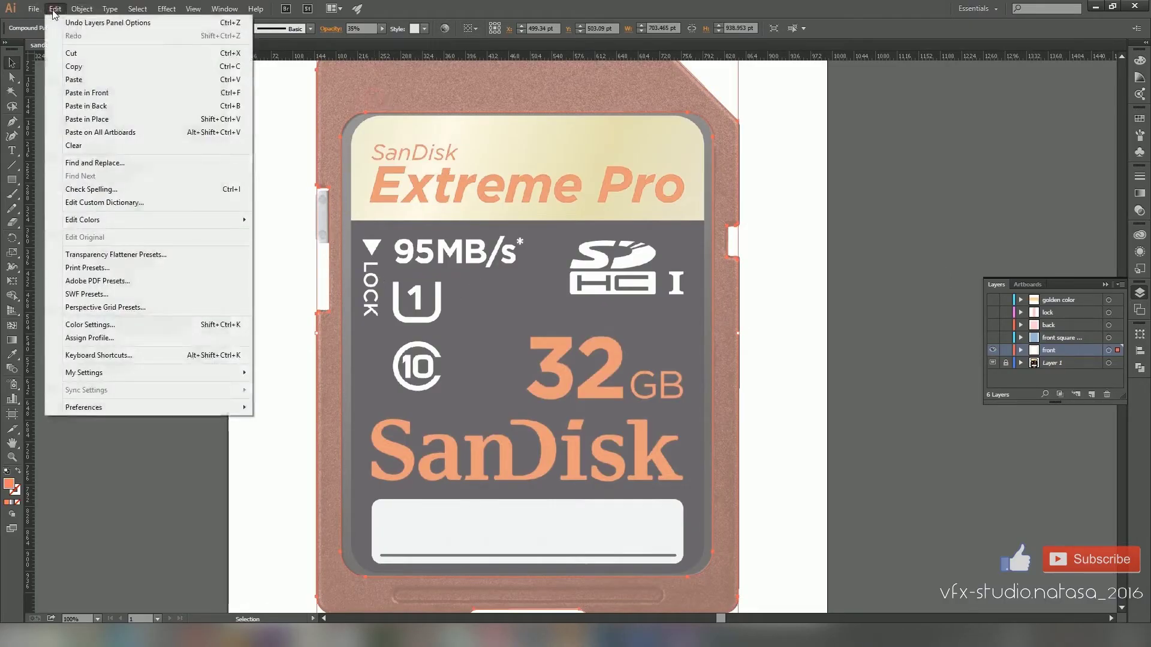
left_click(66, 63)
left_click(680, 636)
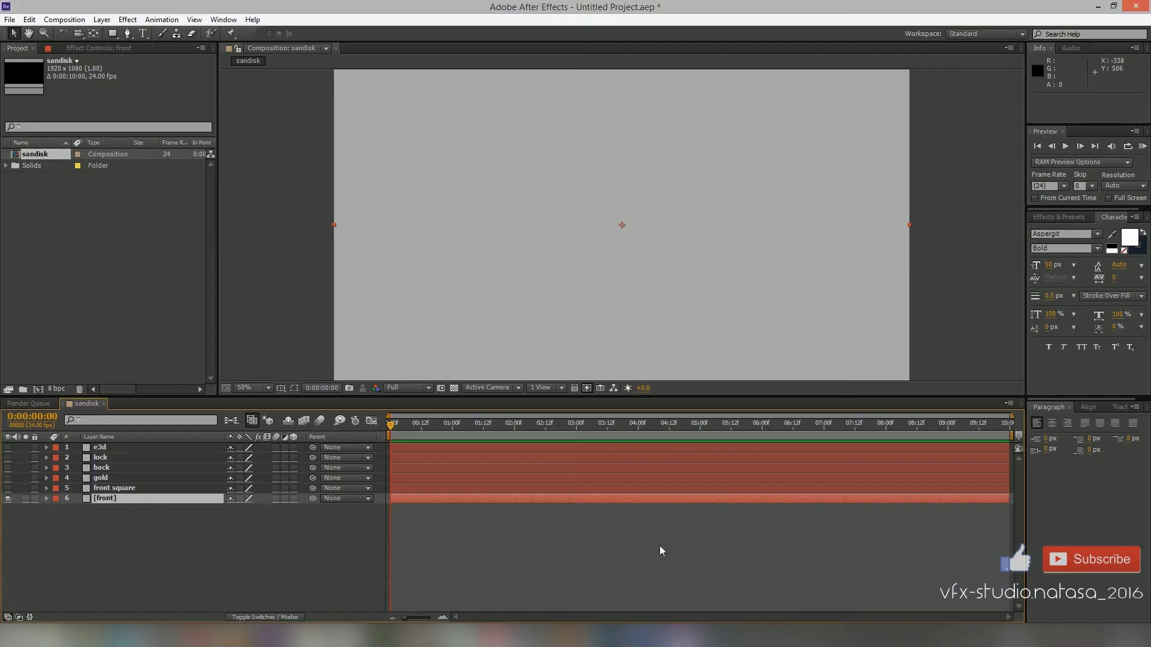
left_click(30, 19)
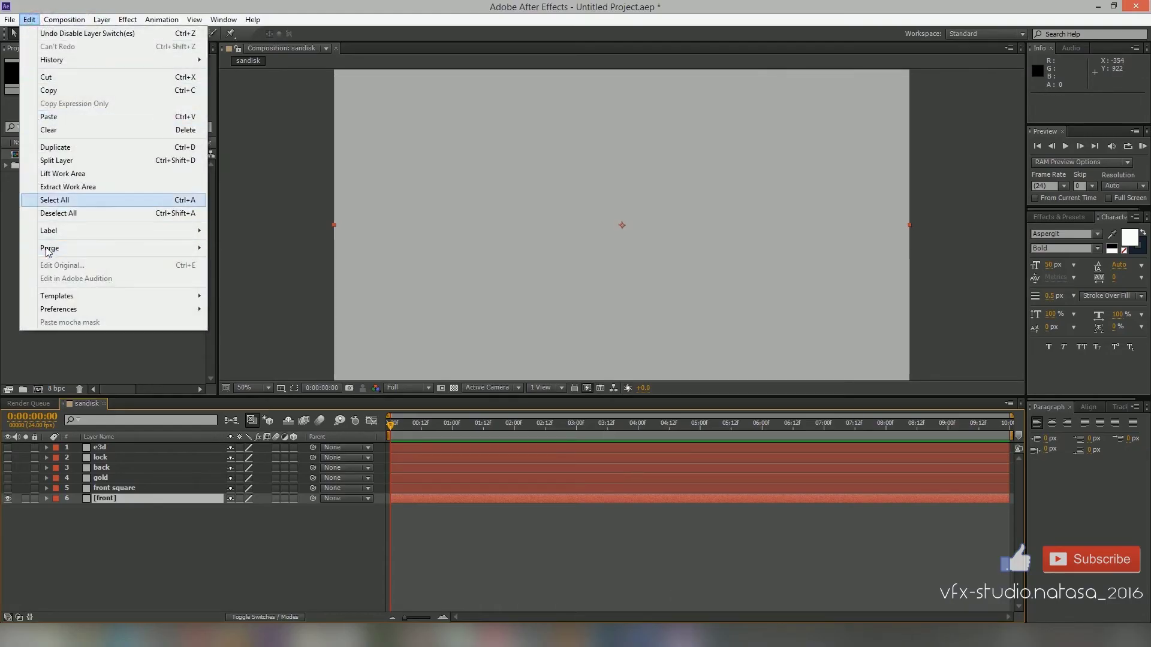
left_click(54, 117)
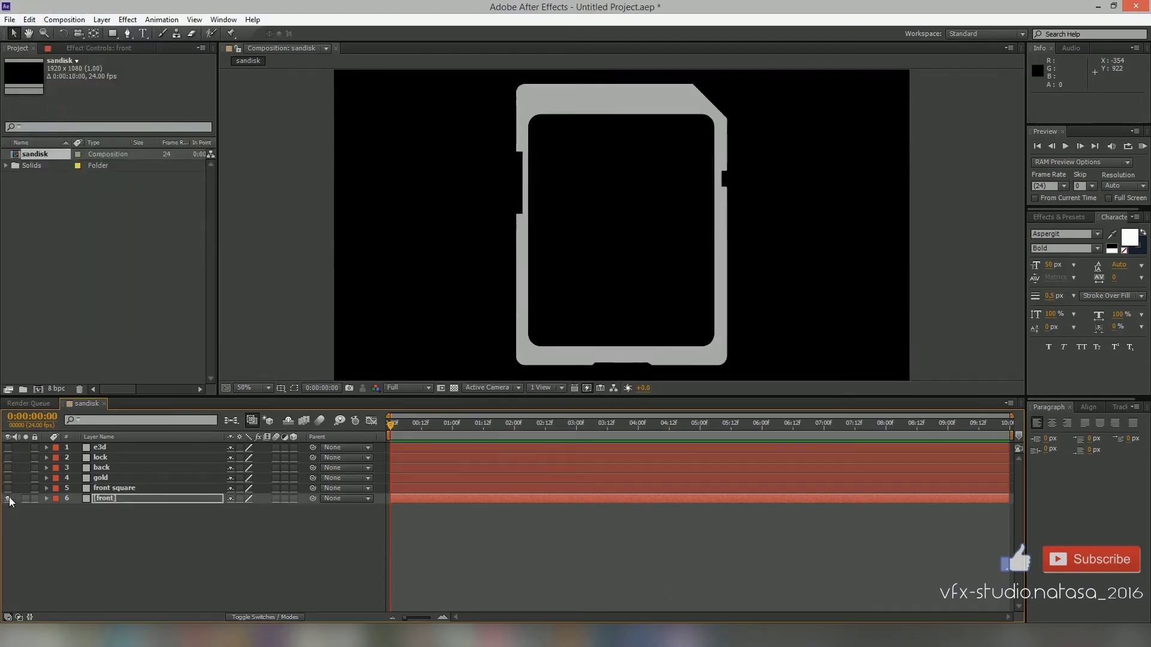
- Paste Illustrator's blue rounded rectangle onto the front square solid as a mask
left_click(8, 498)
left_click(8, 488)
key("alt+Tab")
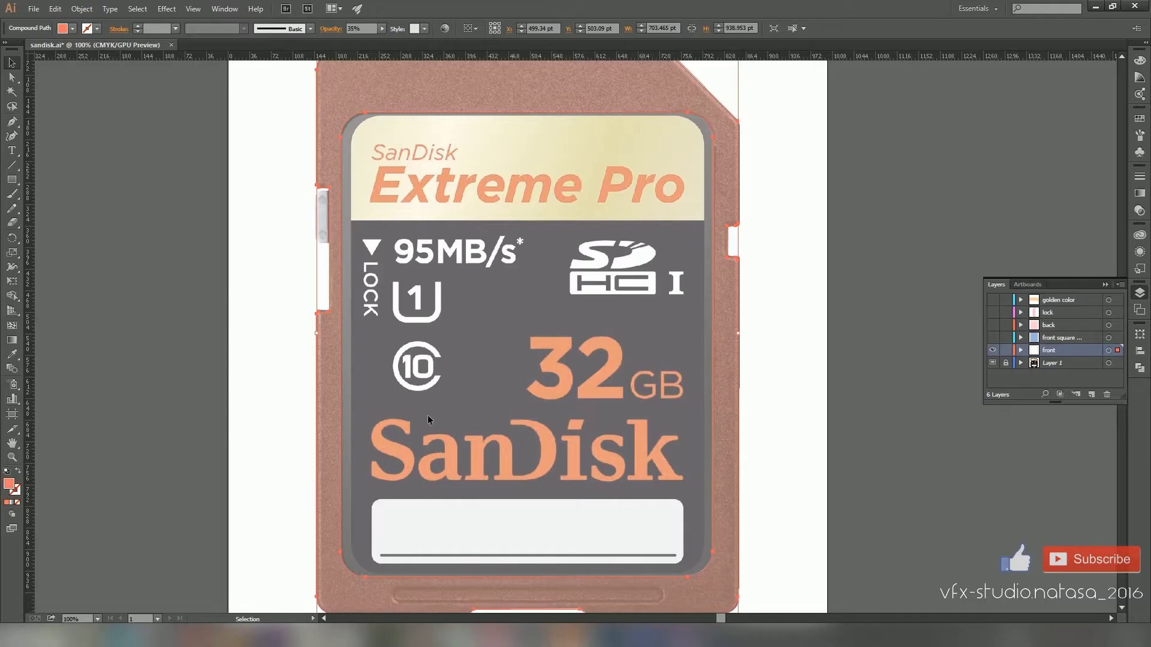
left_click(993, 350)
left_click(993, 337)
left_click(660, 280)
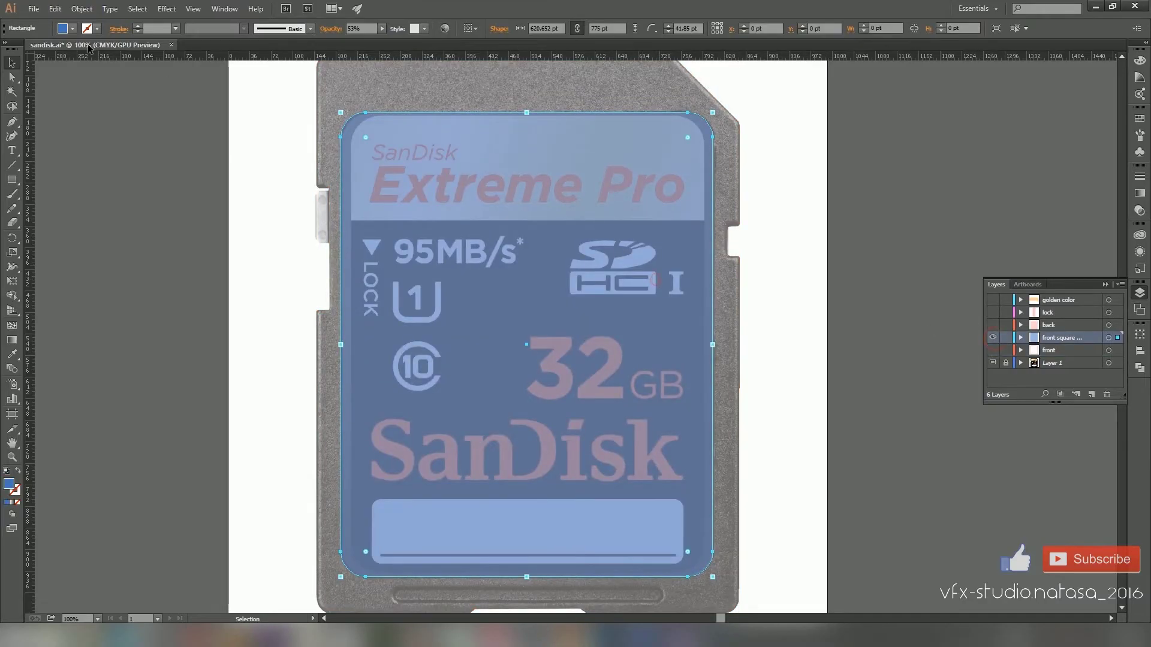
left_click(60, 9)
left_click(73, 67)
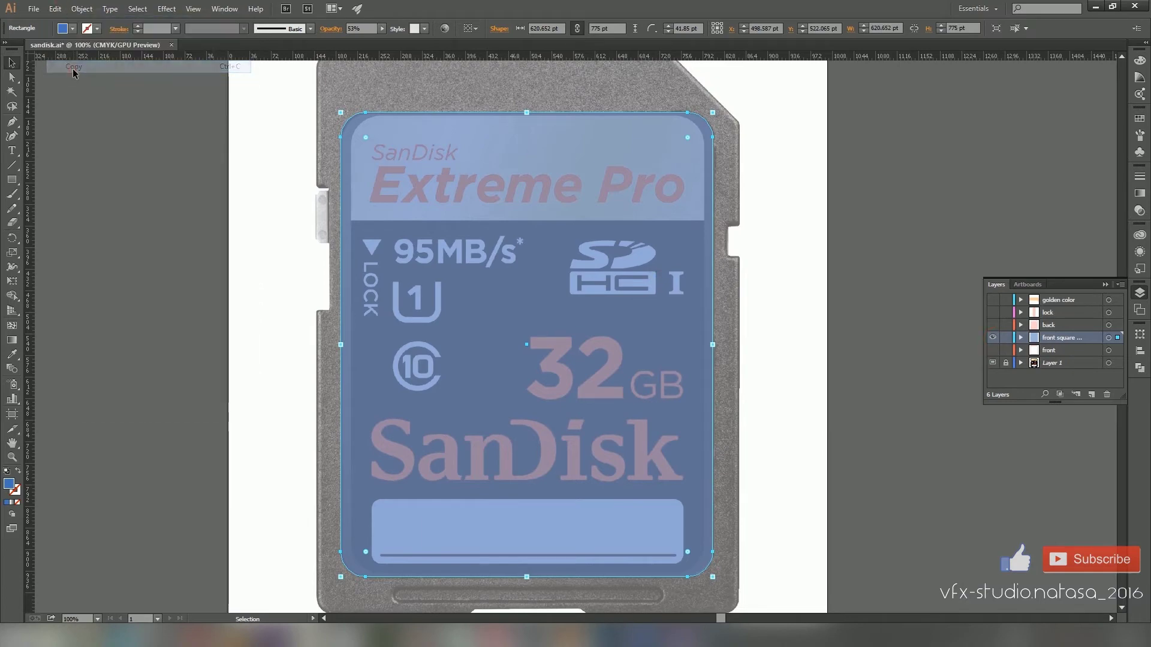
key("alt+Tab")
left_click(29, 20)
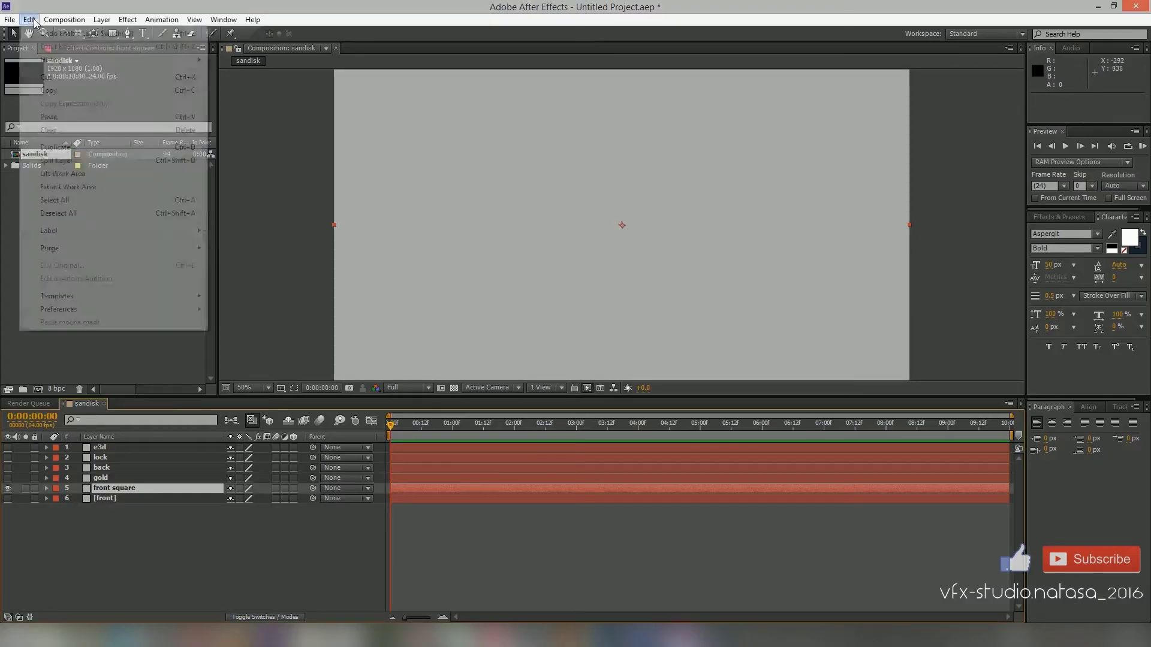
left_click(52, 119)
- Show only the gold solid and paste the golden contact-area shape onto it as a mask
left_click(8, 488)
left_click(8, 477)
left_click(302, 479)
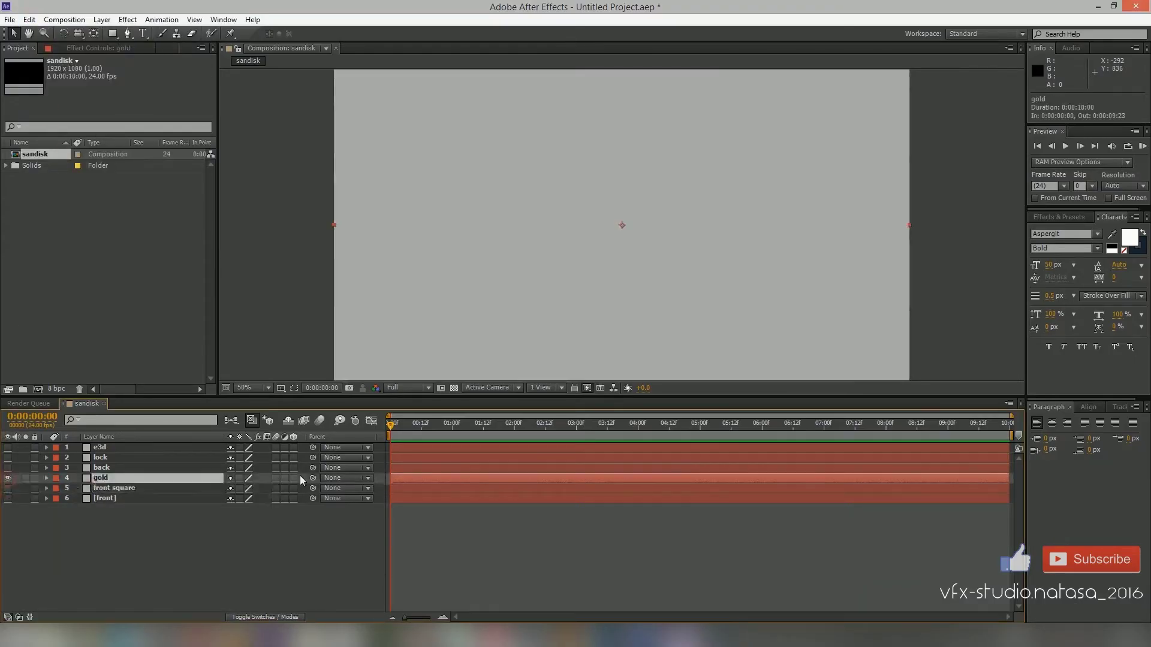
key("alt+Tab")
left_click(992, 338)
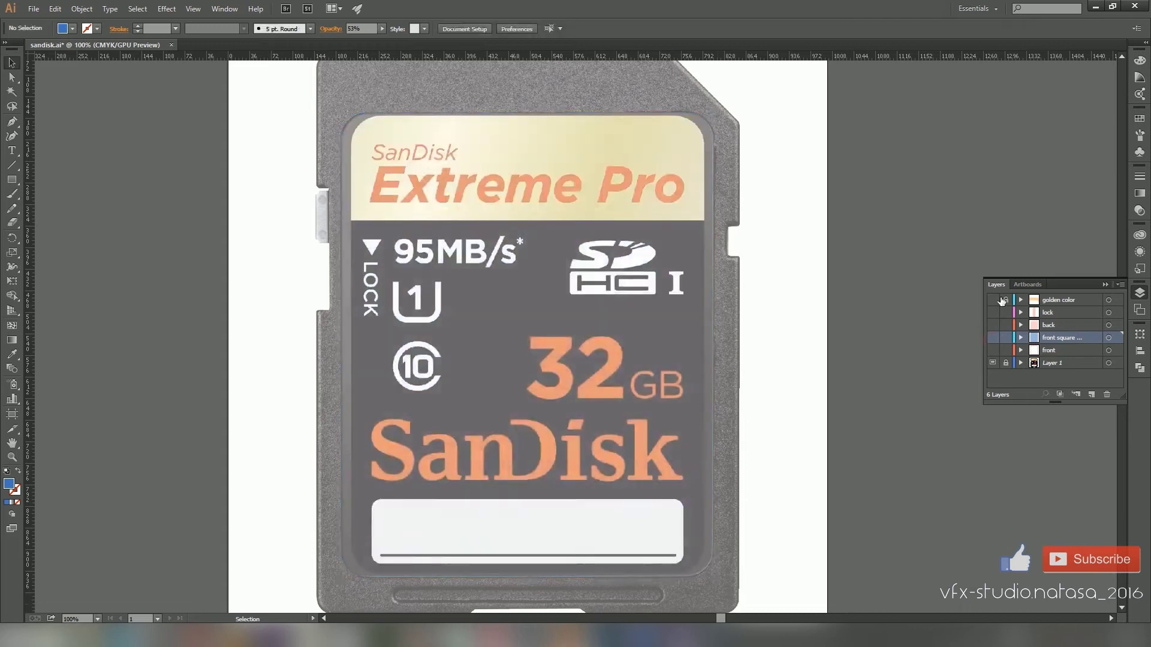
left_click(997, 300)
left_click(541, 108)
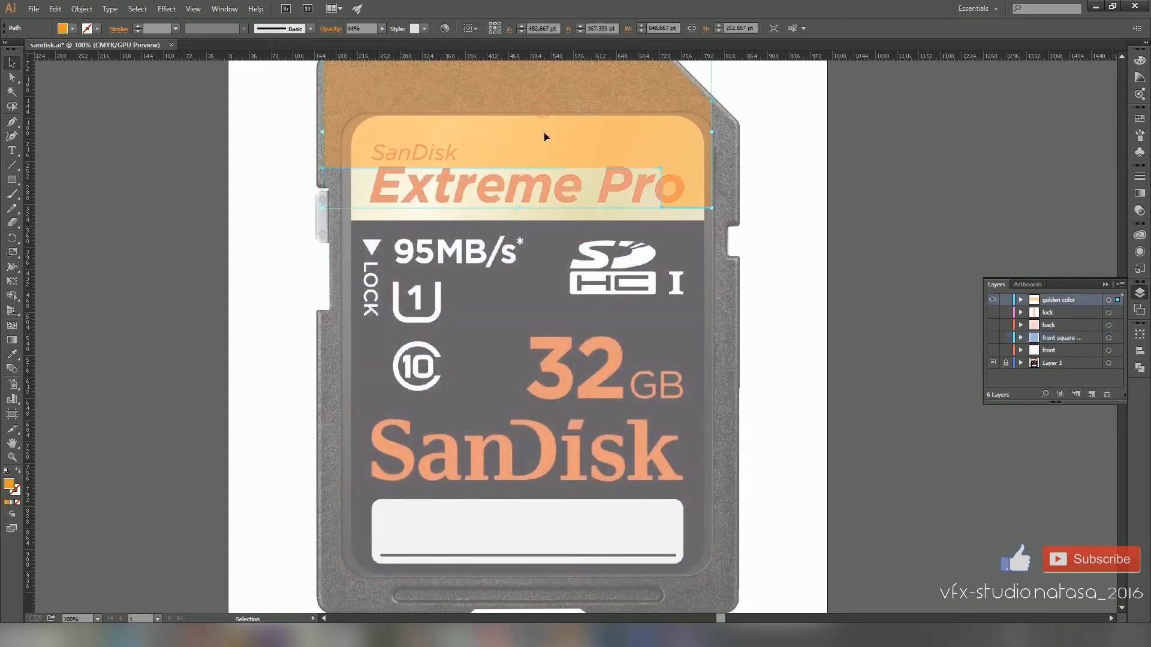
left_click(56, 11)
left_click(65, 68)
key("alt+Tab")
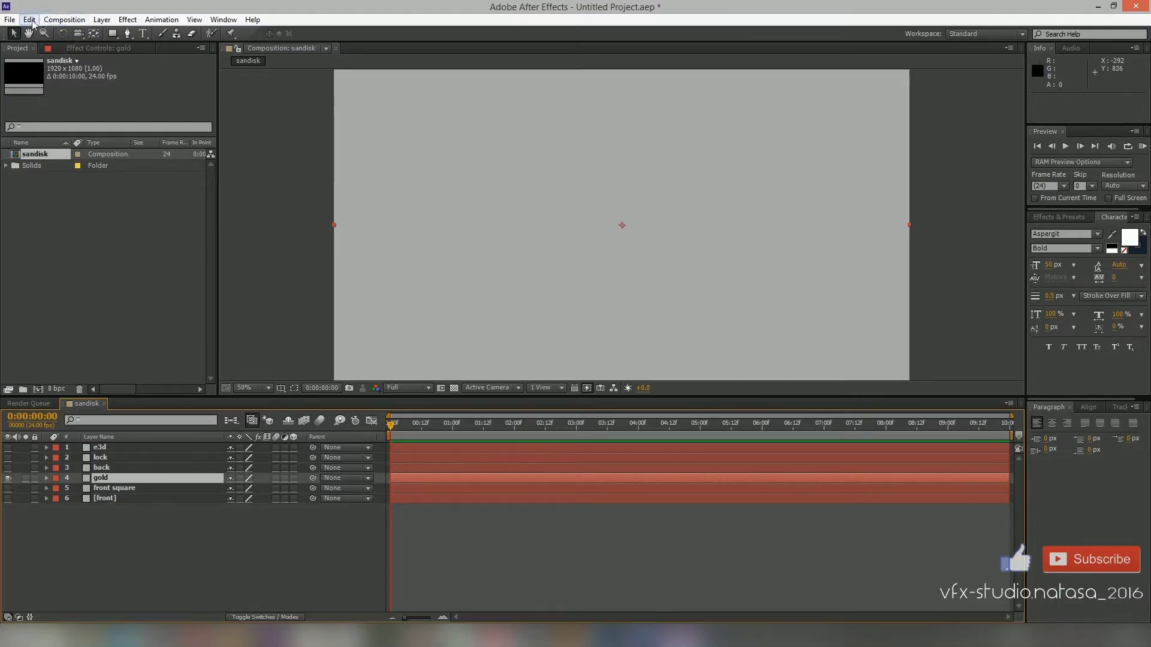
left_click(33, 23)
left_click(45, 111)
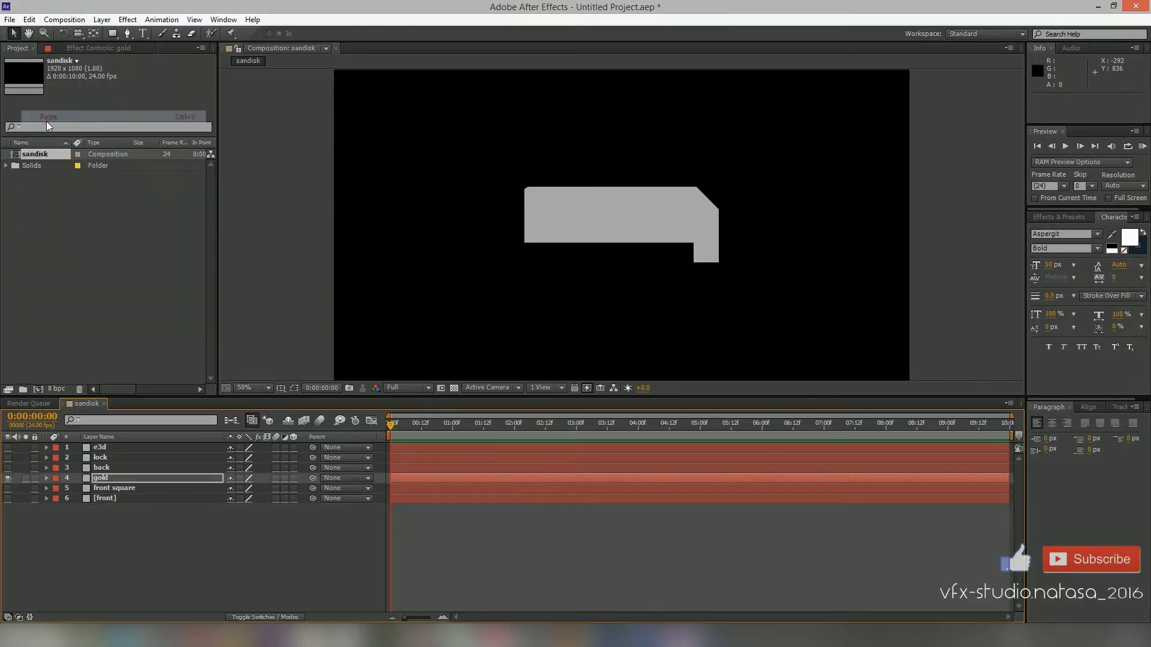
- Show the back solid and select the back artwork layer in Illustrator
left_click(9, 483)
key("alt+Tab")
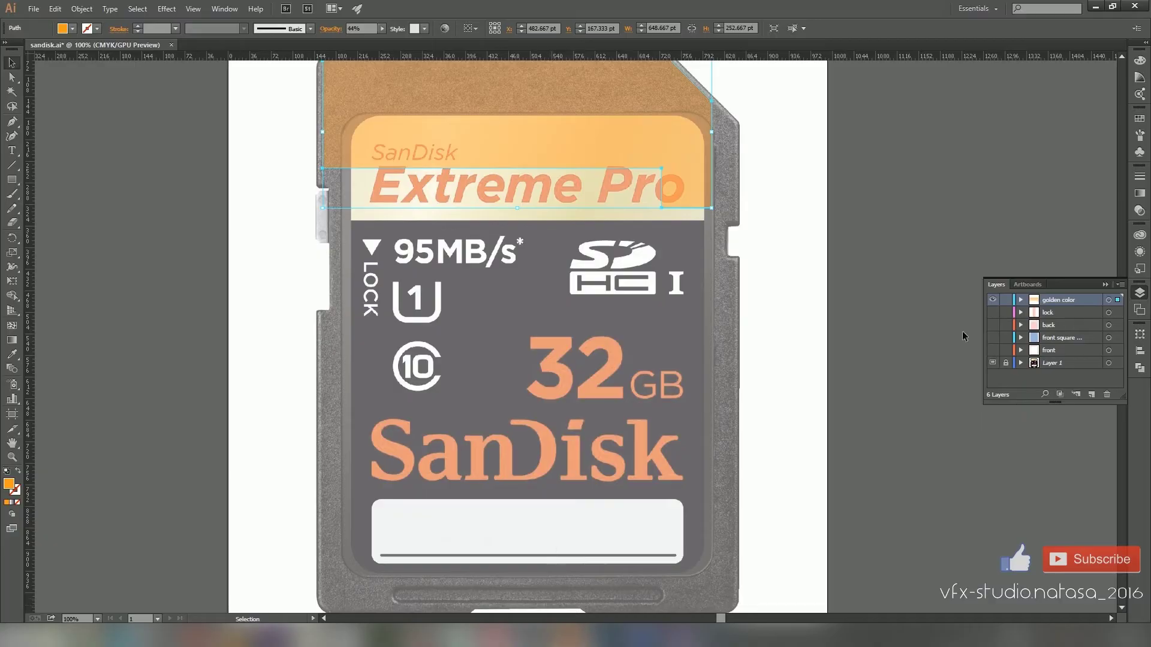
left_click(994, 300)
left_click(1055, 327)
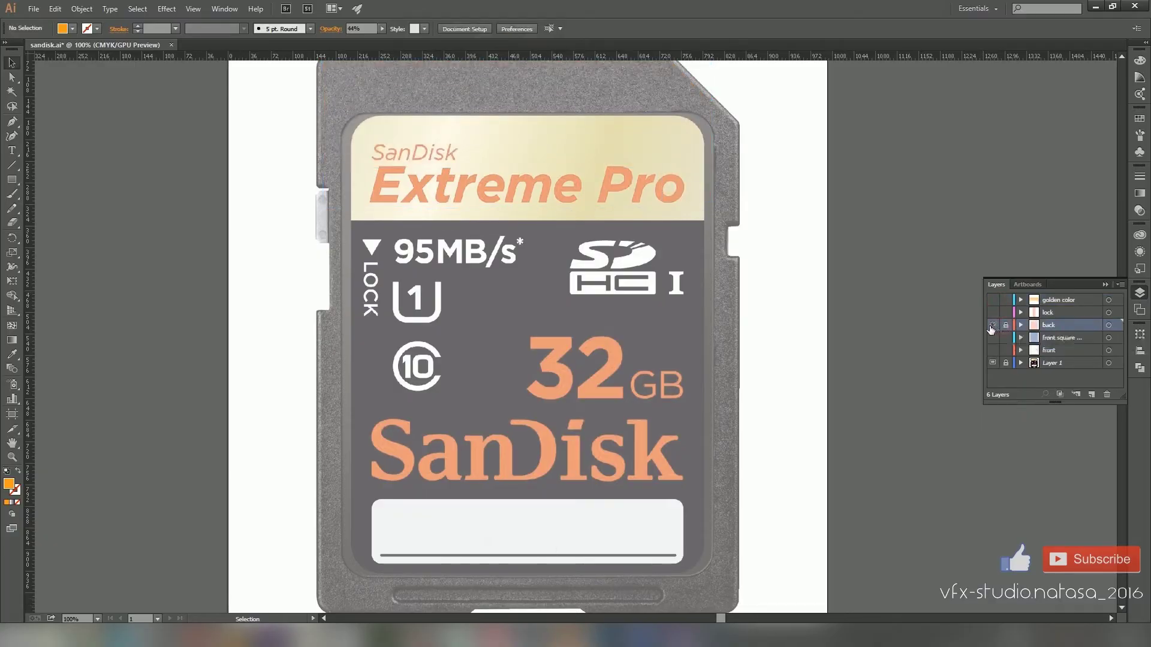
- Paste the card's back compound path from Illustrator onto the back solid as a mask
left_click(992, 325)
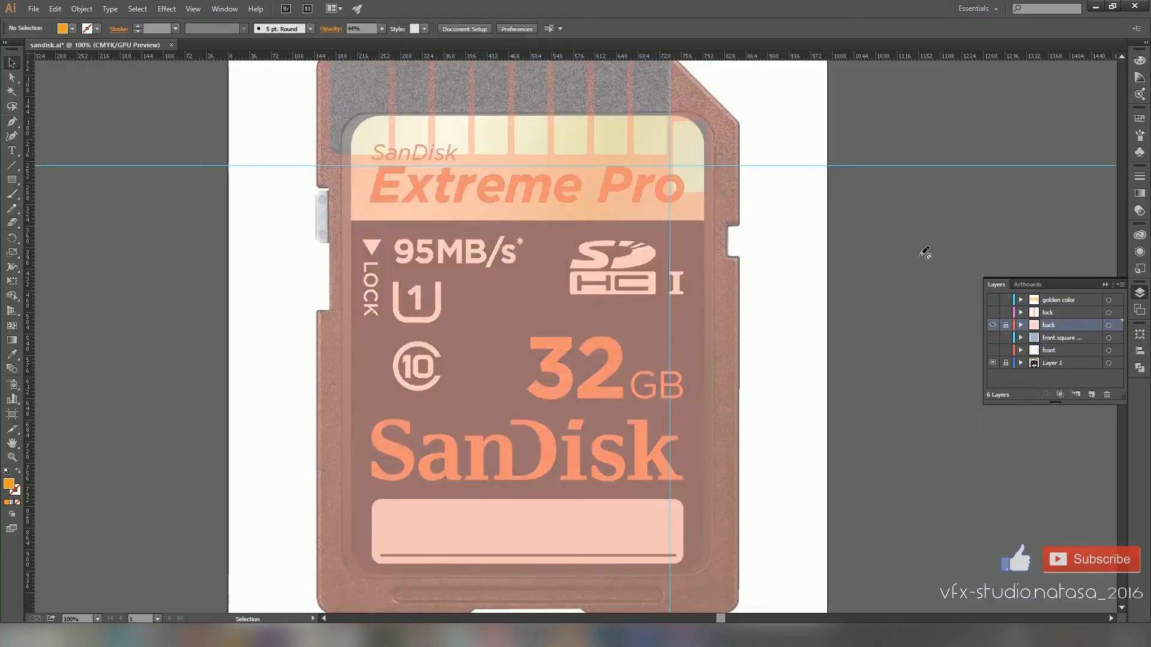
left_click(552, 209)
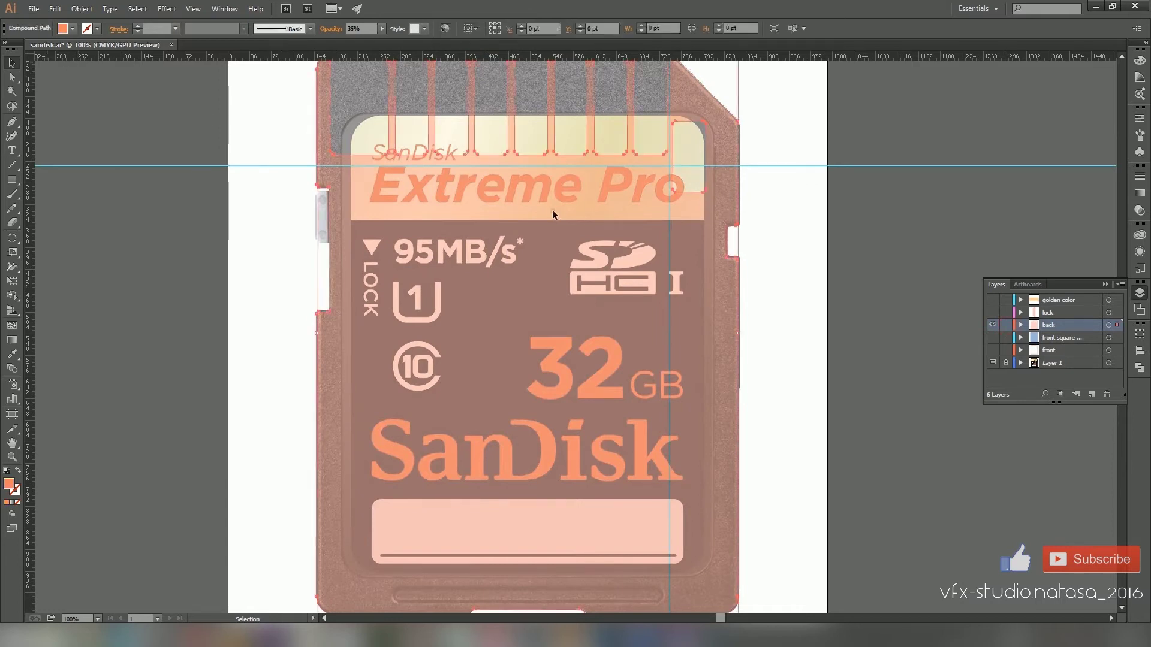
left_click(55, 8)
left_click(71, 66)
key("alt+Tab")
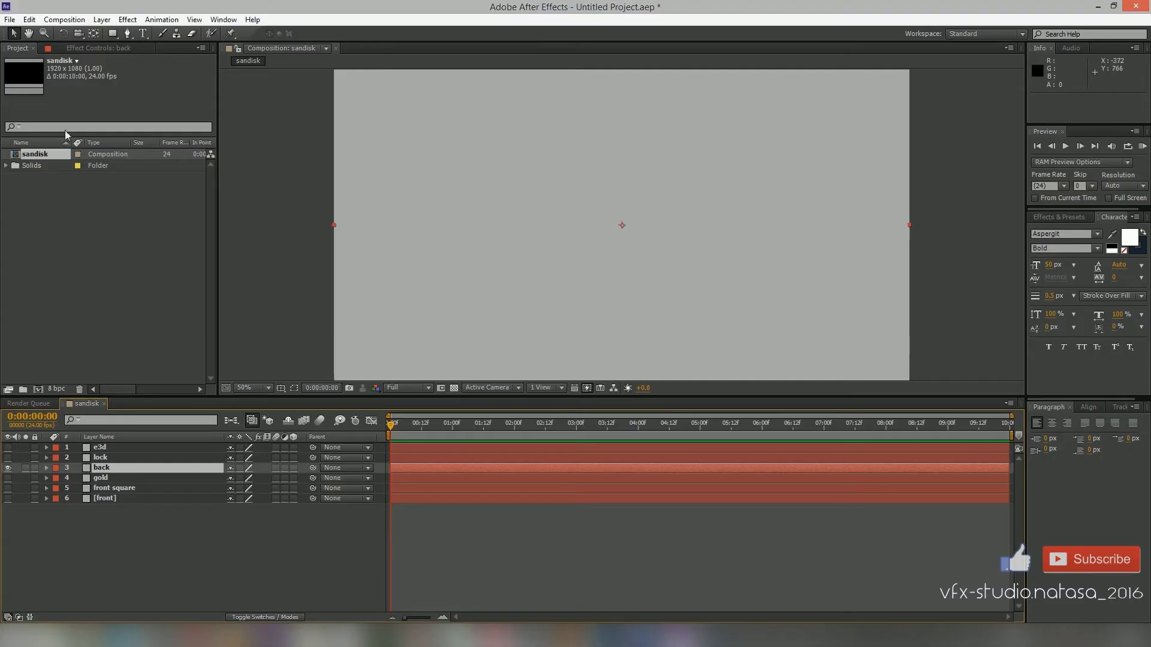
left_click(28, 20)
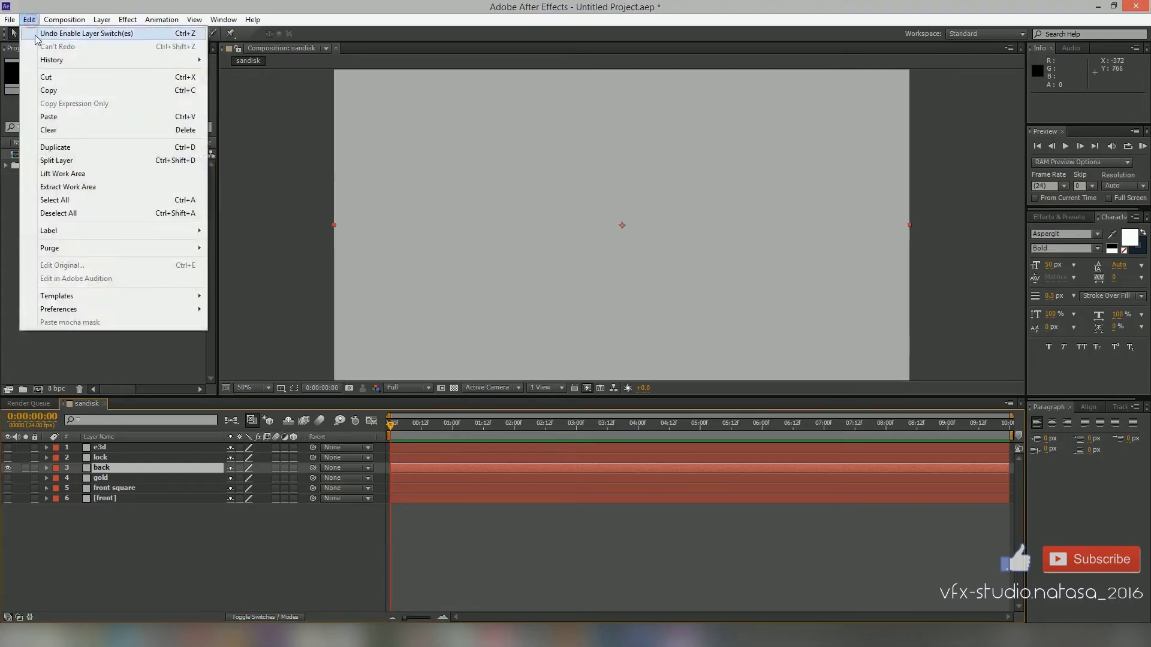
left_click(48, 117)
- Switch to the lock solid and lock artwork layer, hiding back in both programs
left_click(8, 467)
left_click(98, 457)
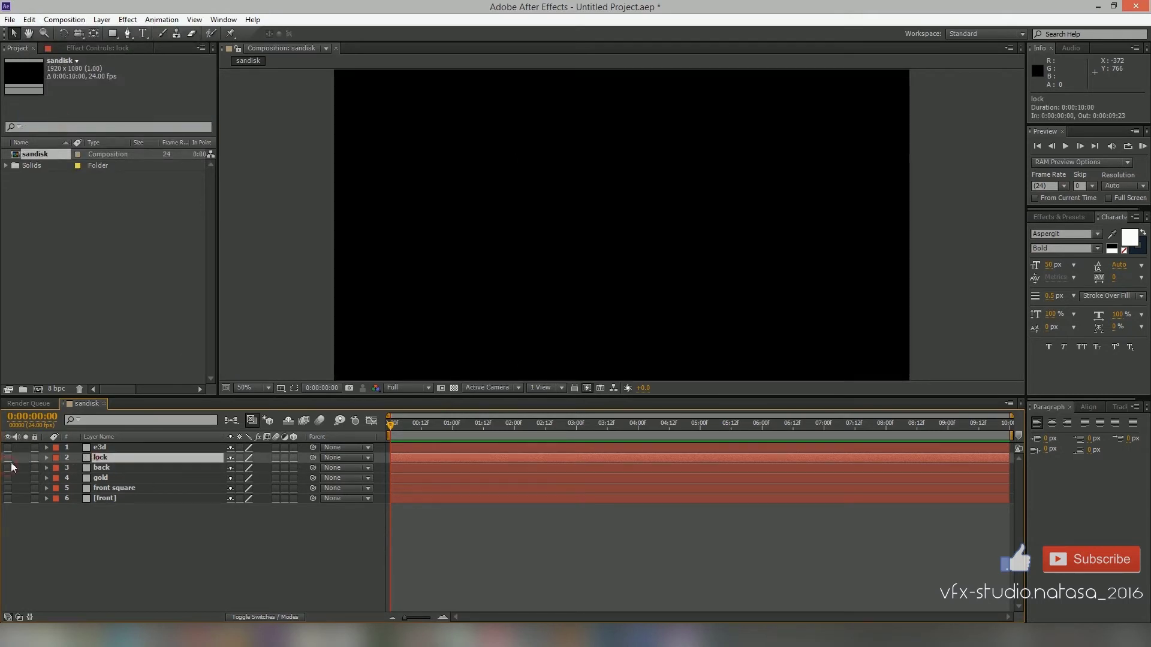
left_click(8, 458)
key("alt+Tab")
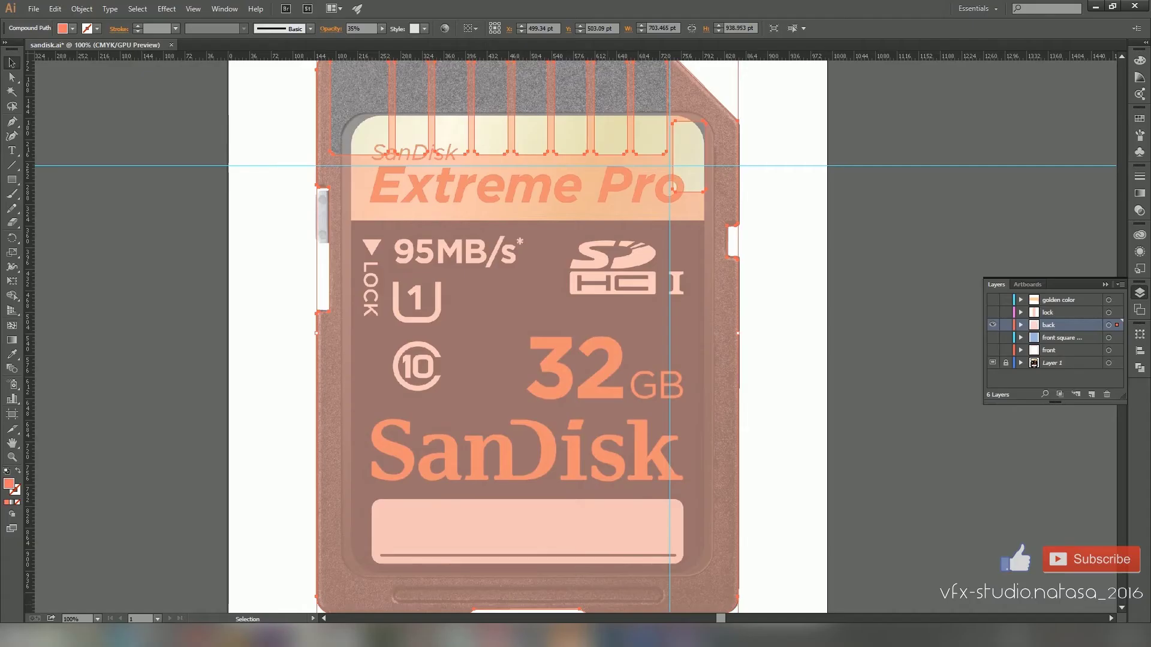
left_click(993, 325)
left_click(993, 312)
left_click(1085, 313)
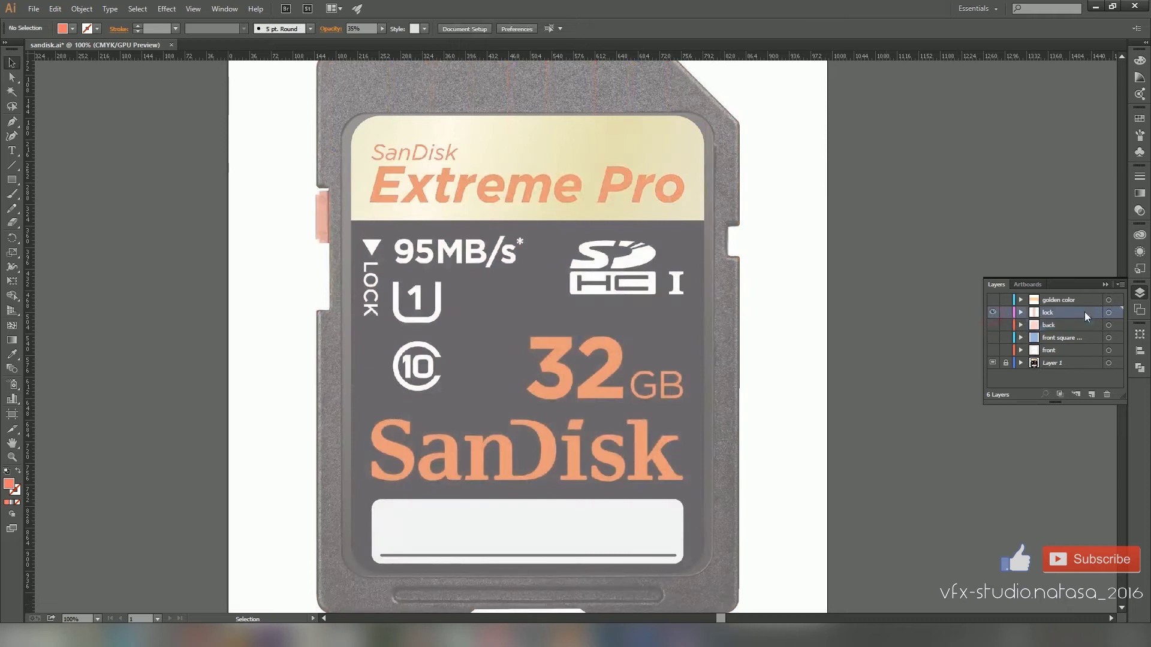
- Paste the lock switch shape onto the lock solid, then show and select e3d
left_click(322, 206)
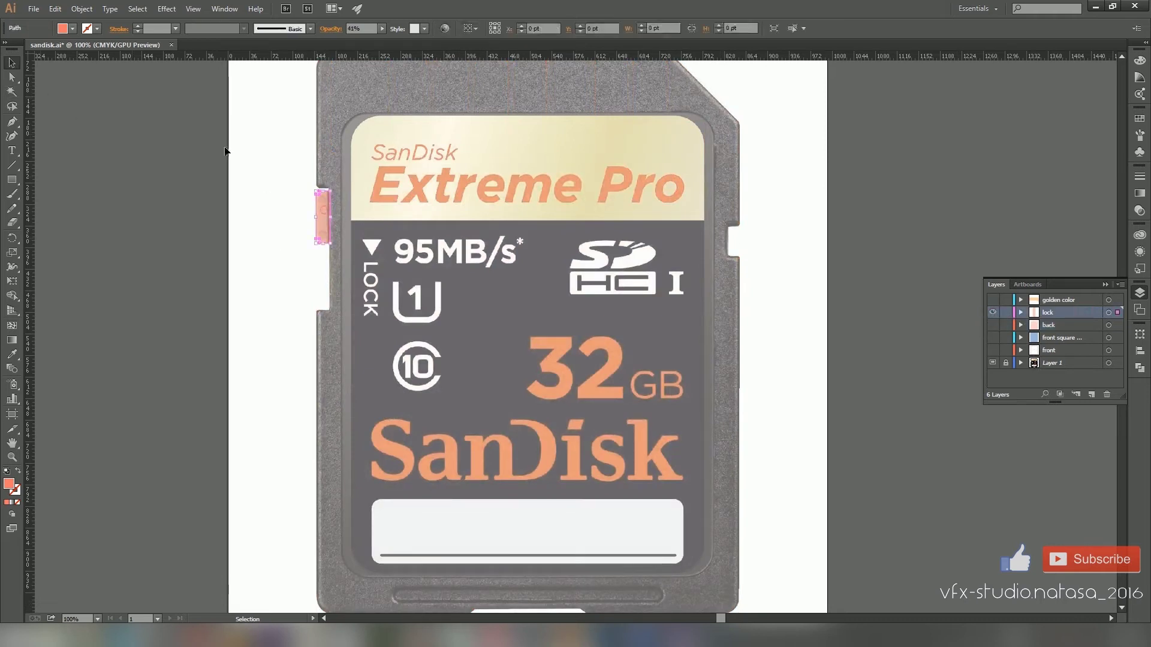
left_click(33, 8)
left_click(72, 69)
key("alt+Tab")
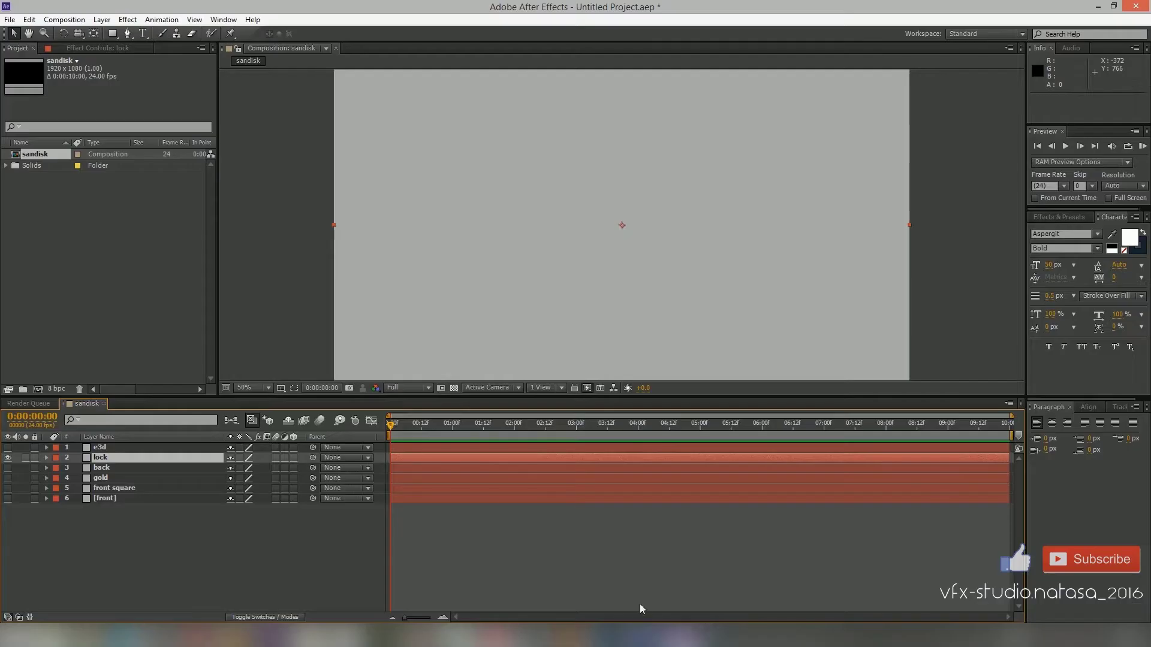
left_click(70, 15)
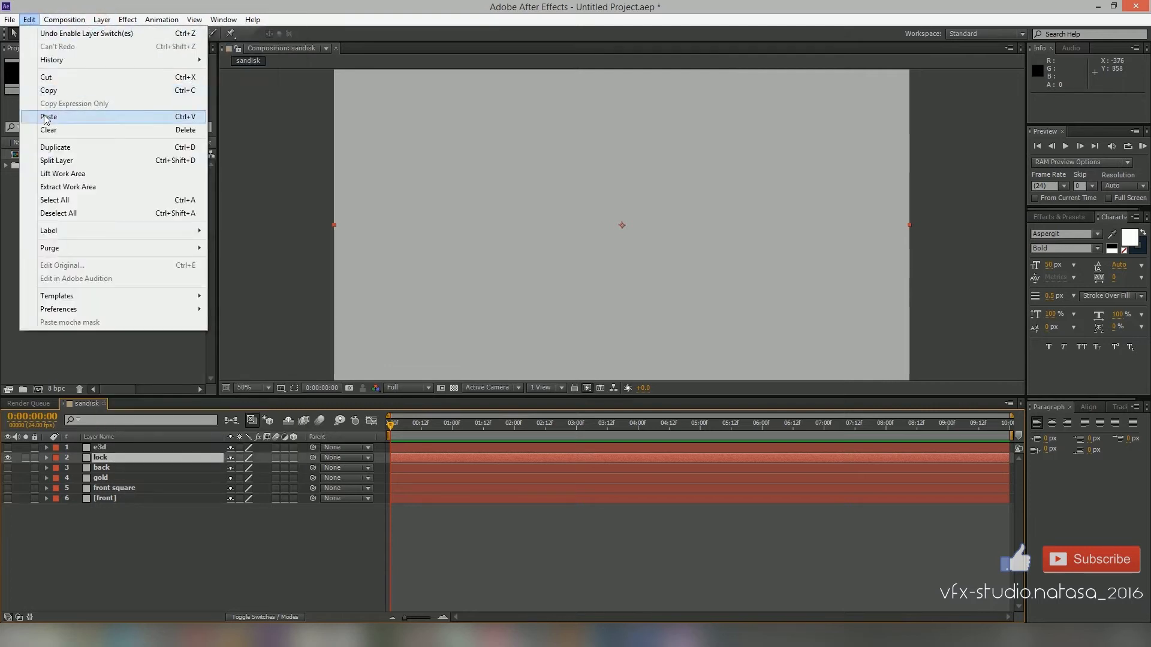
left_click(48, 117)
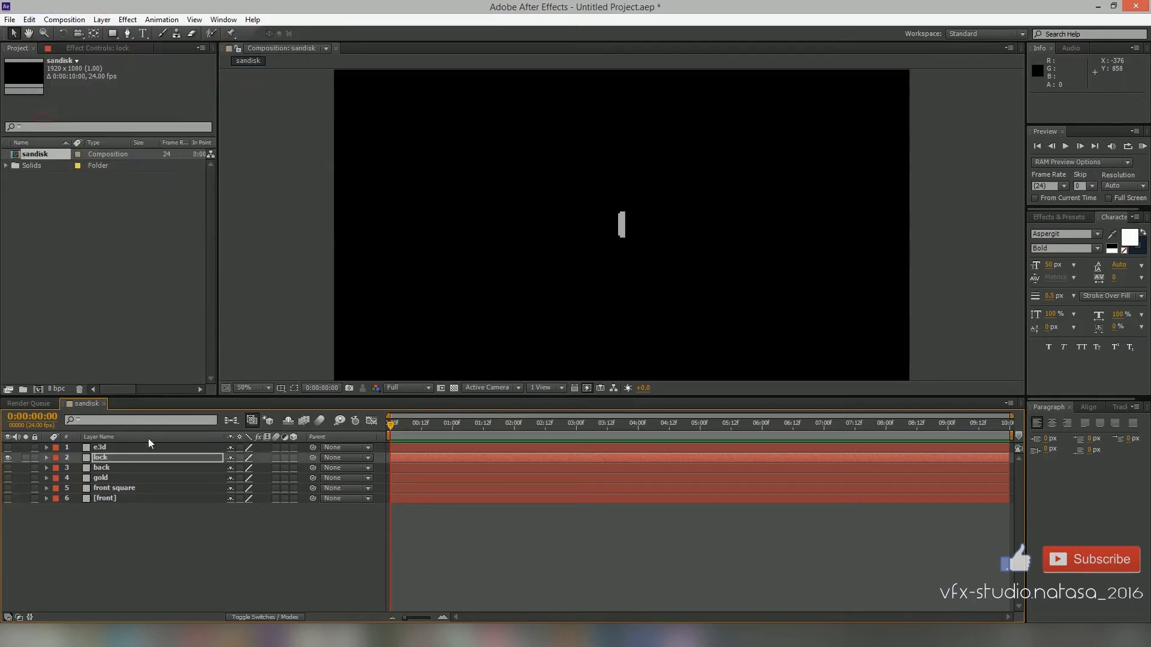
left_click(8, 447)
left_click(97, 450)
- Apply Element 3D to the e3d layer and expand its Custom Text and Masks settings
left_click(128, 19)
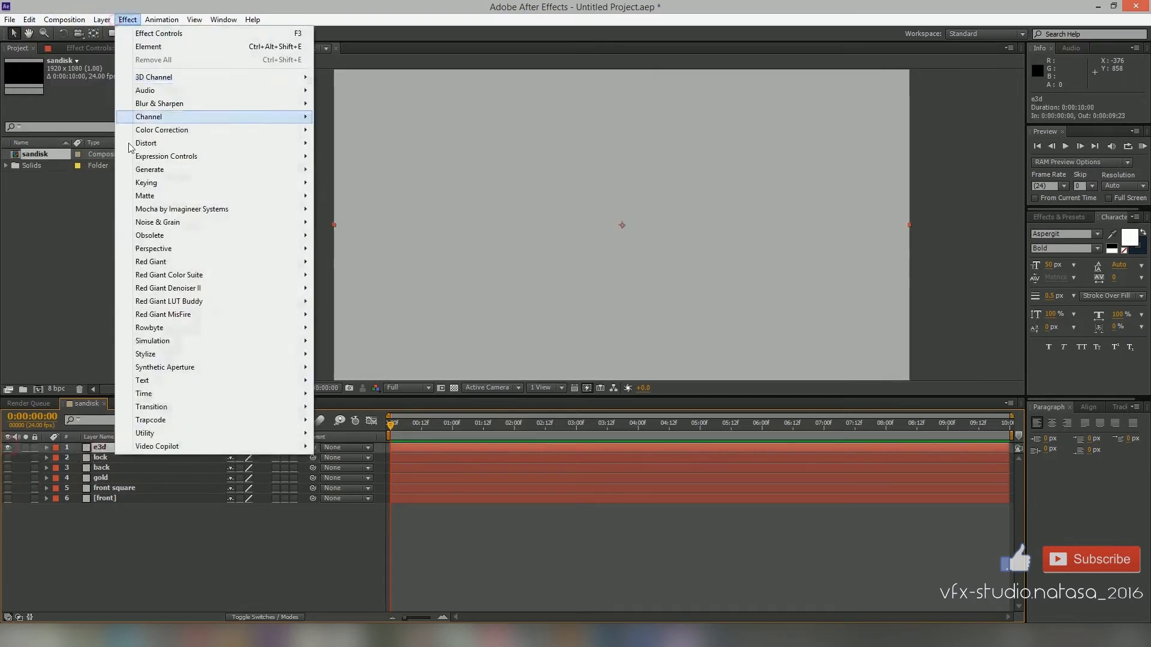
left_click(342, 445)
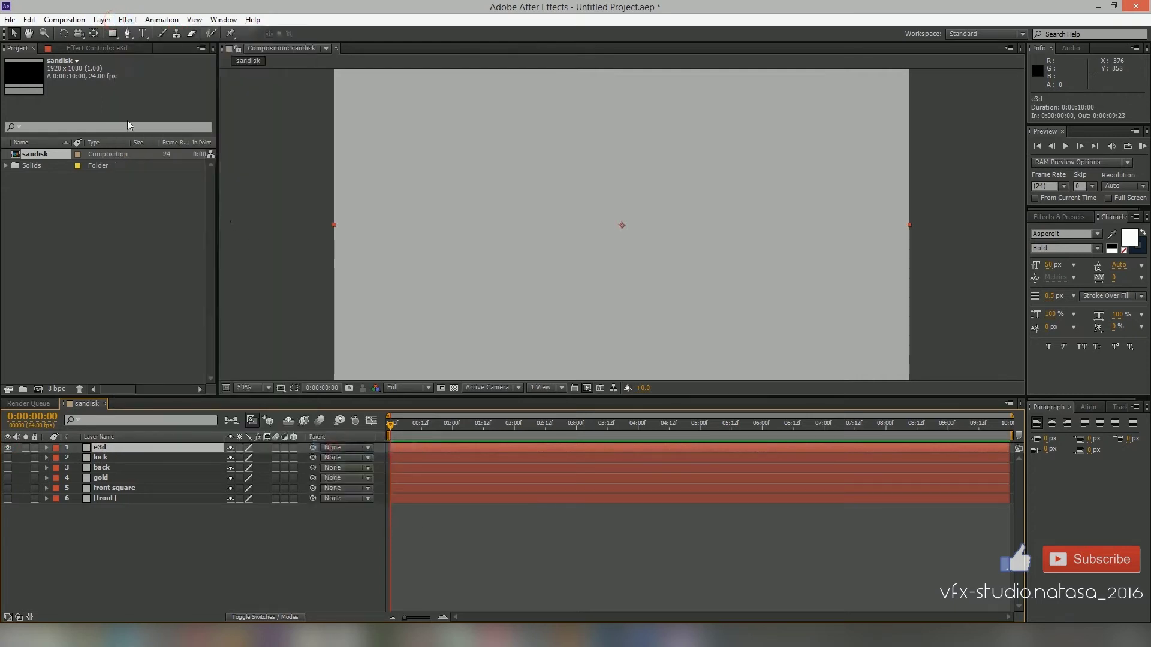
left_click(17, 183)
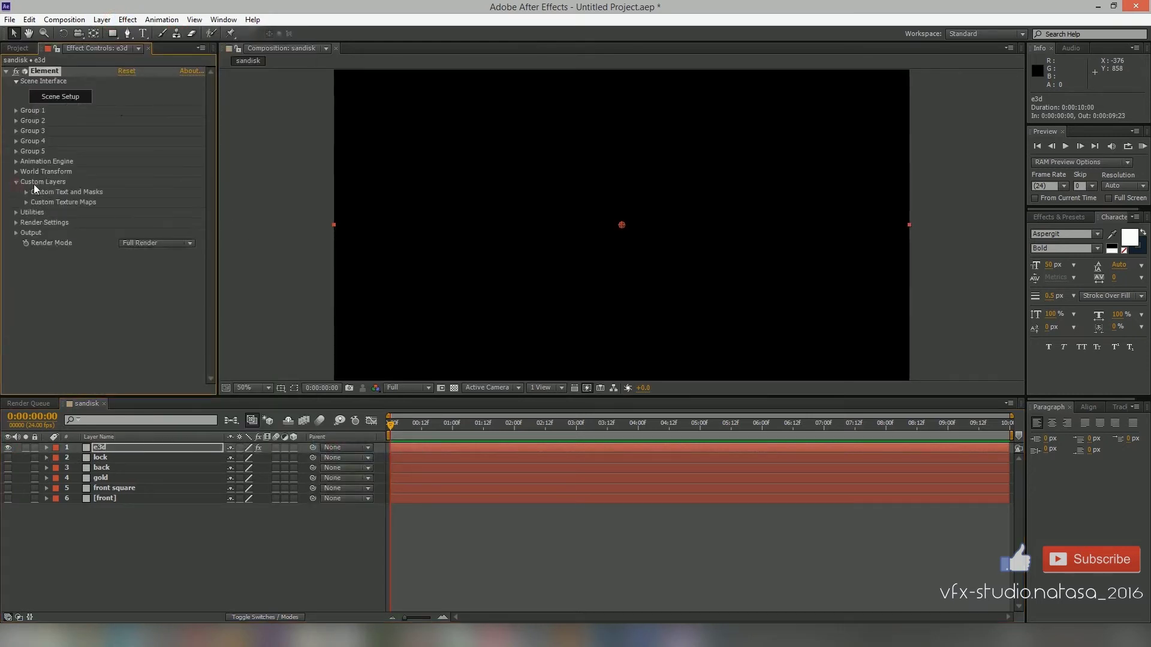
left_click(26, 191)
- Set Path Layers 1–5 to front, front square, gold, back and lock
left_click(180, 203)
left_click(151, 298)
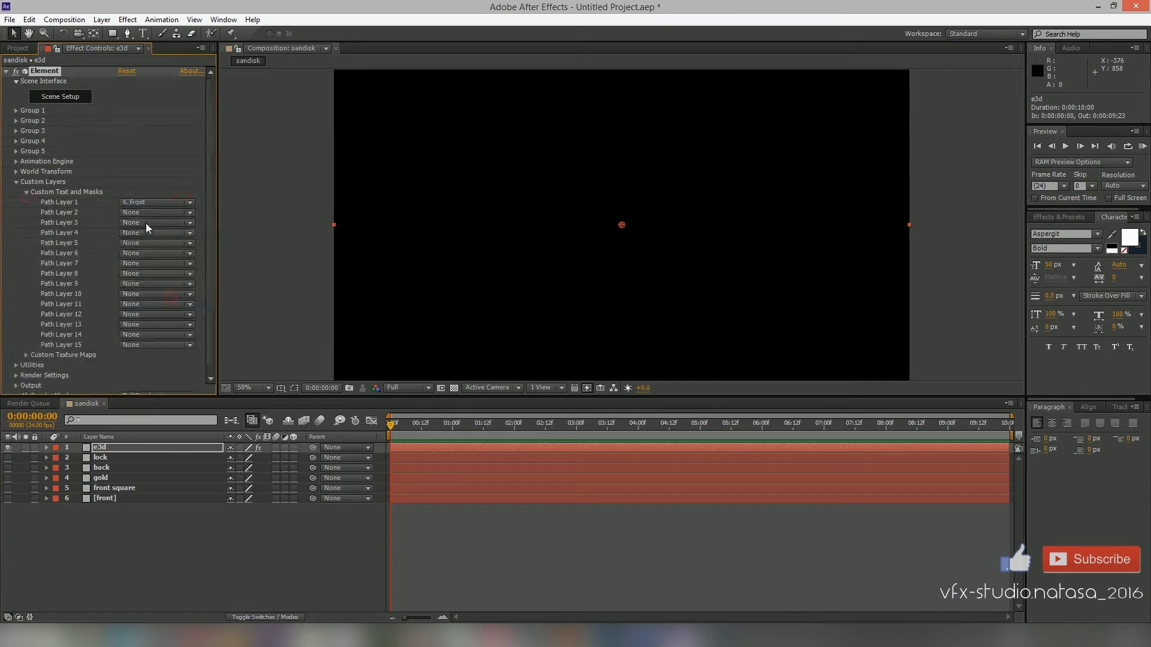
left_click(153, 212)
left_click(162, 296)
left_click(149, 223)
left_click(153, 293)
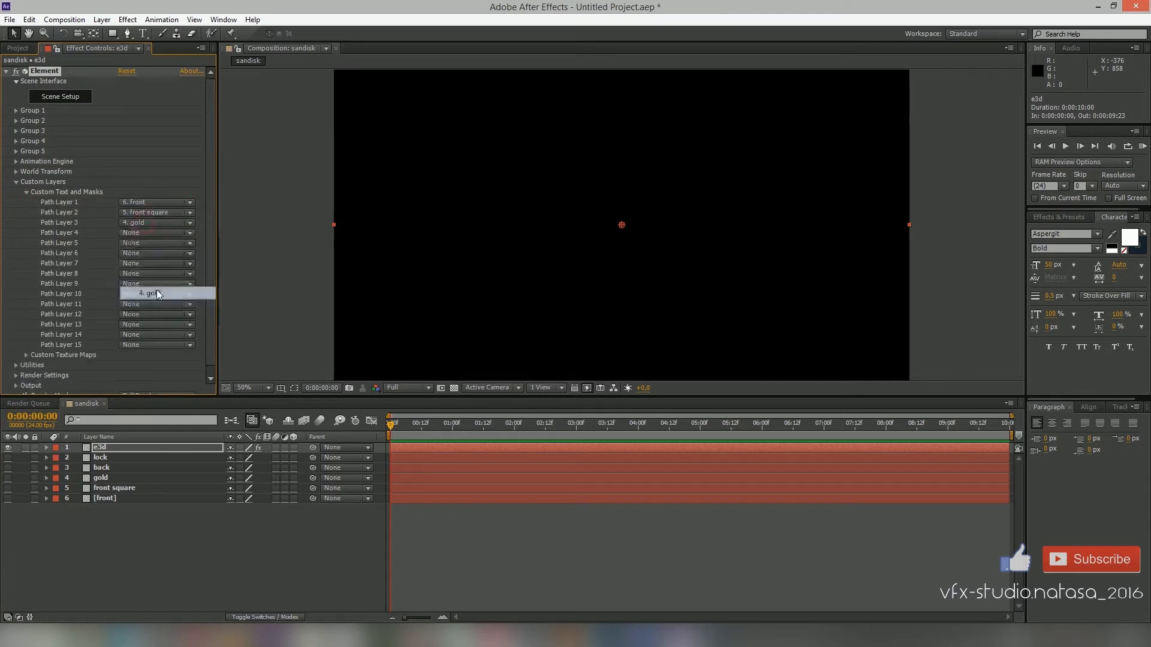
left_click(146, 235)
left_click(153, 299)
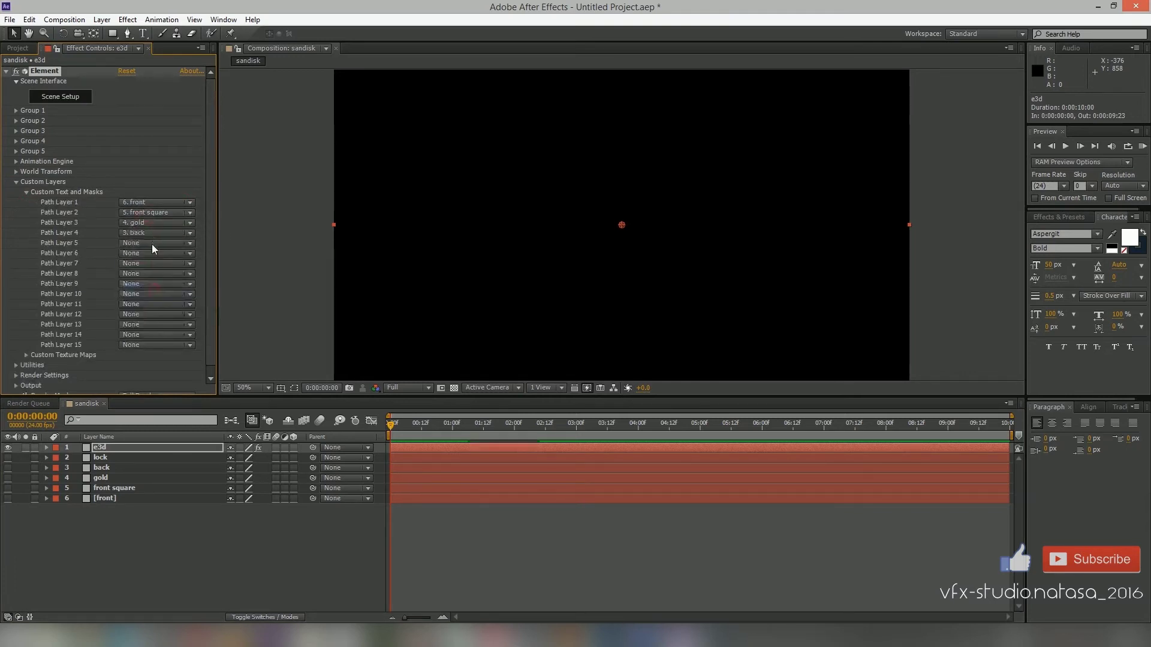
left_click(151, 244)
left_click(151, 286)
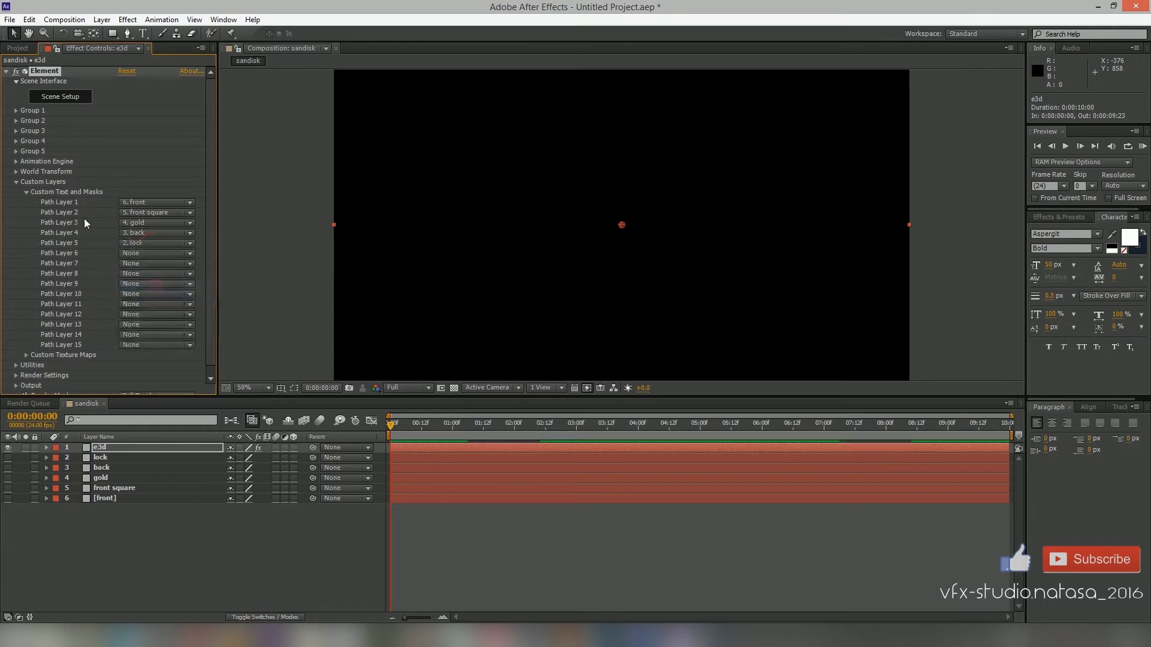
left_click(15, 182)
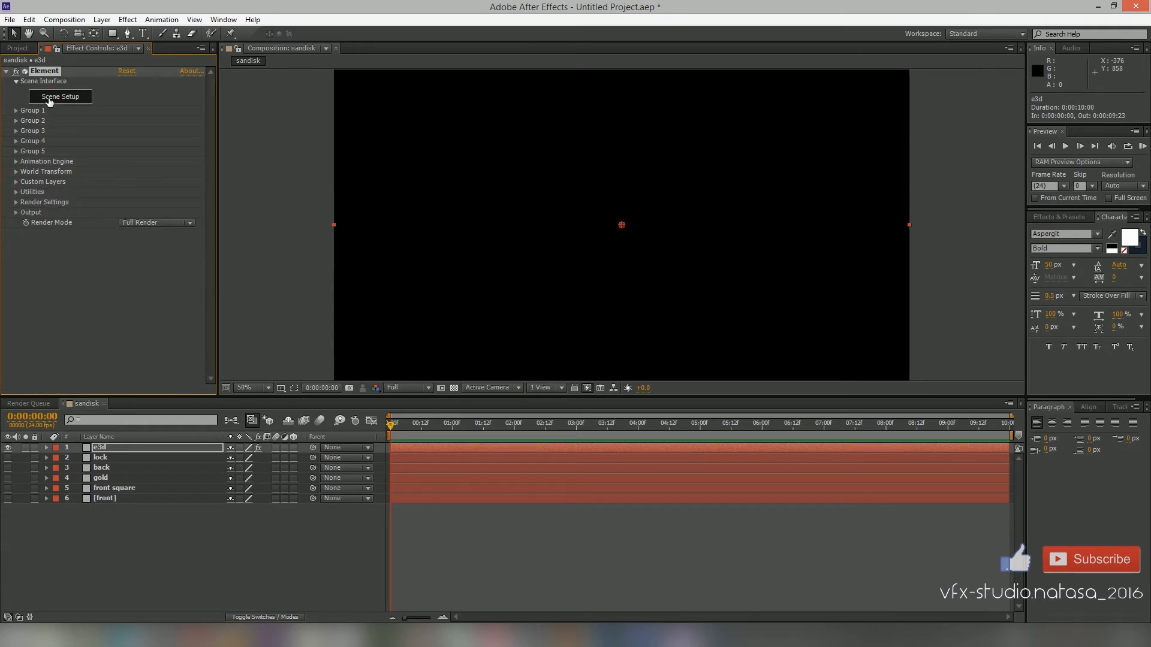
left_click(50, 99)
- Extrude the first custom path and reduce its Bevel 1 Extrude depth to 0.32
left_click(328, 46)
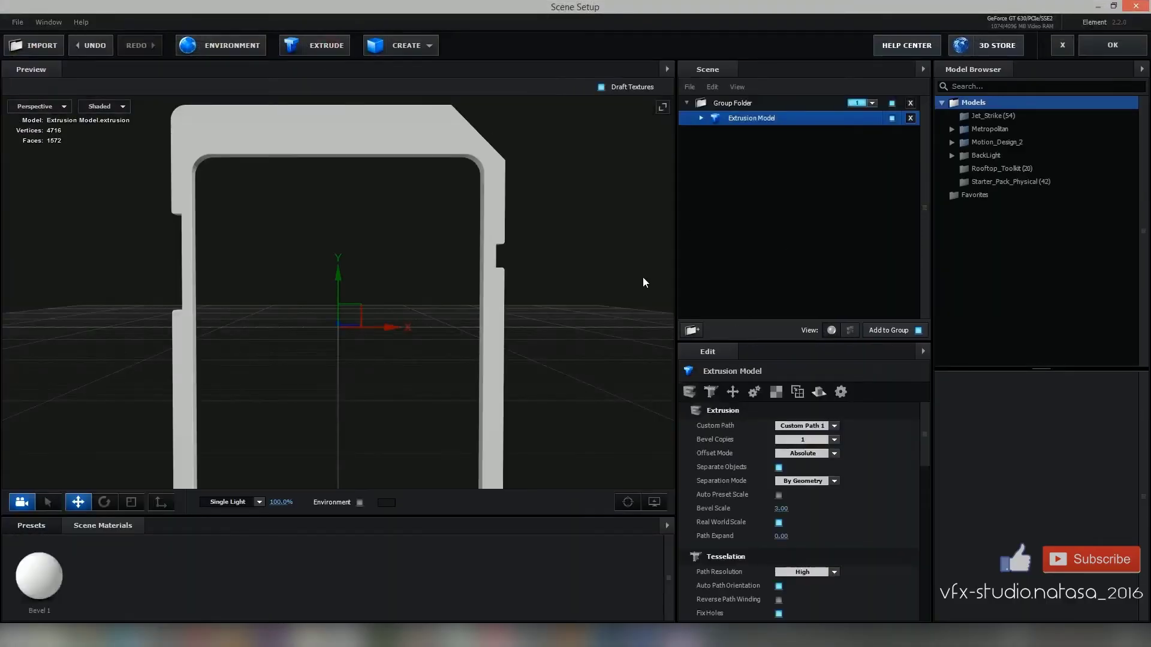
left_click_drag(643, 277, 513, 347)
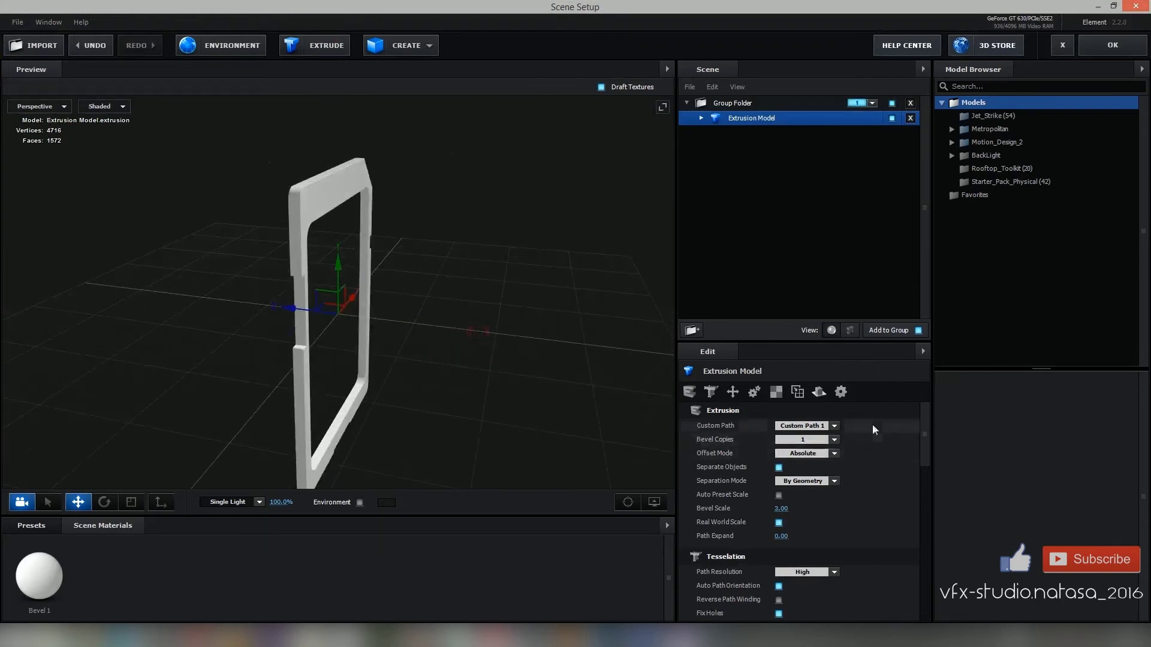
left_click(701, 118)
left_click(753, 133)
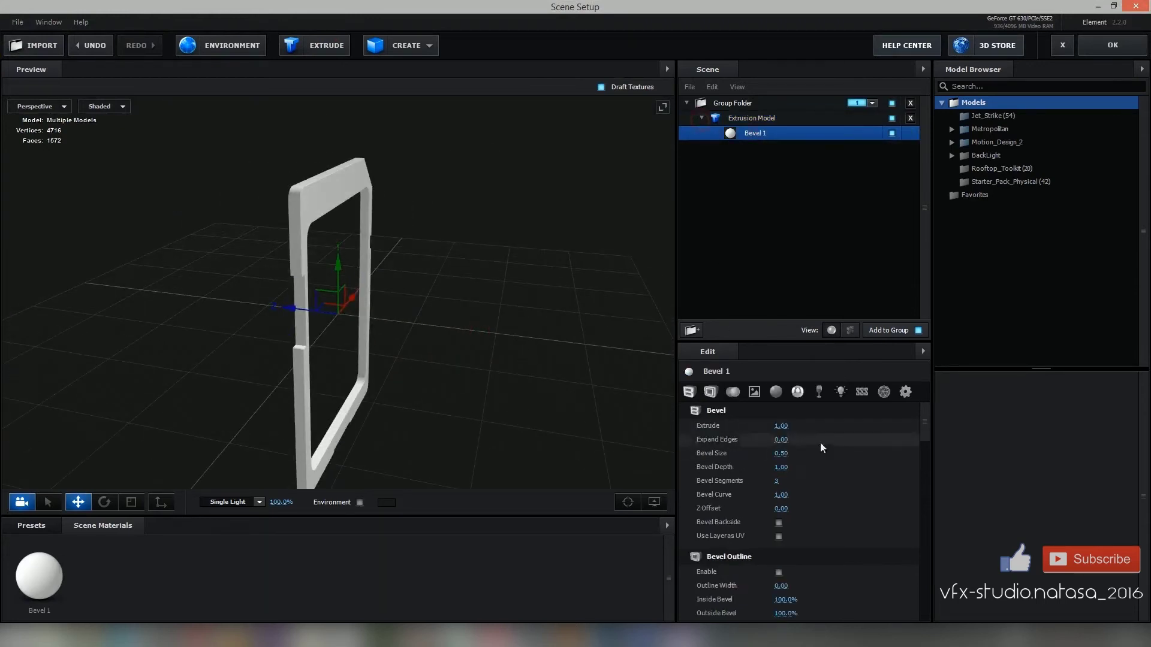
left_click_drag(771, 426, 740, 422)
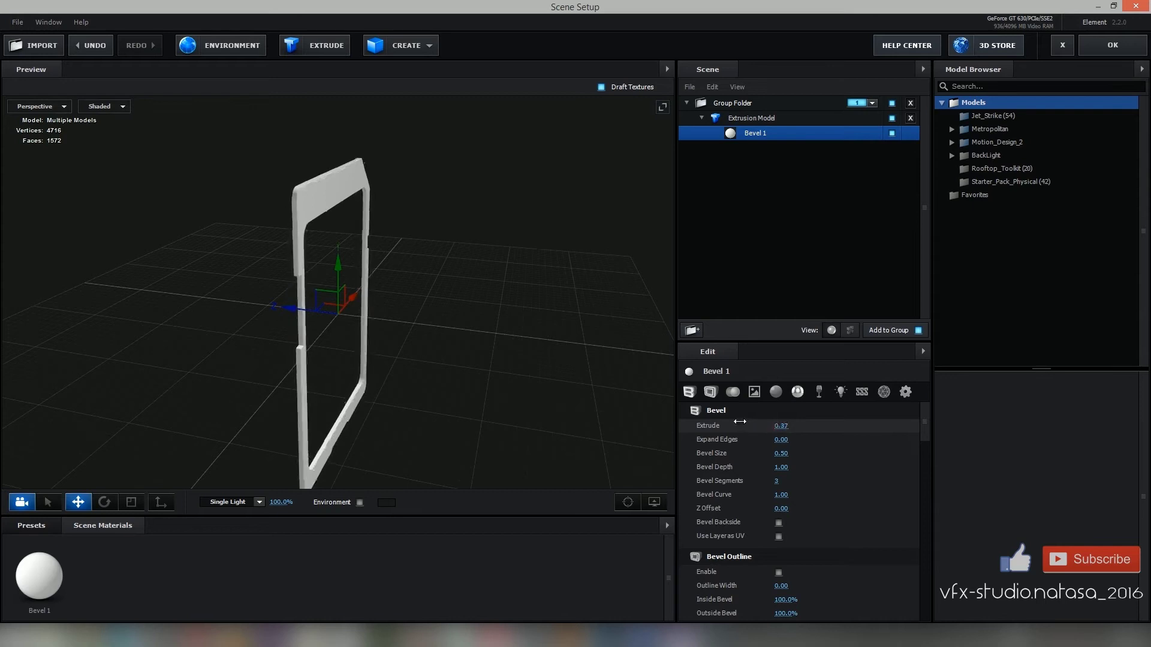
left_click_drag(561, 380, 499, 364)
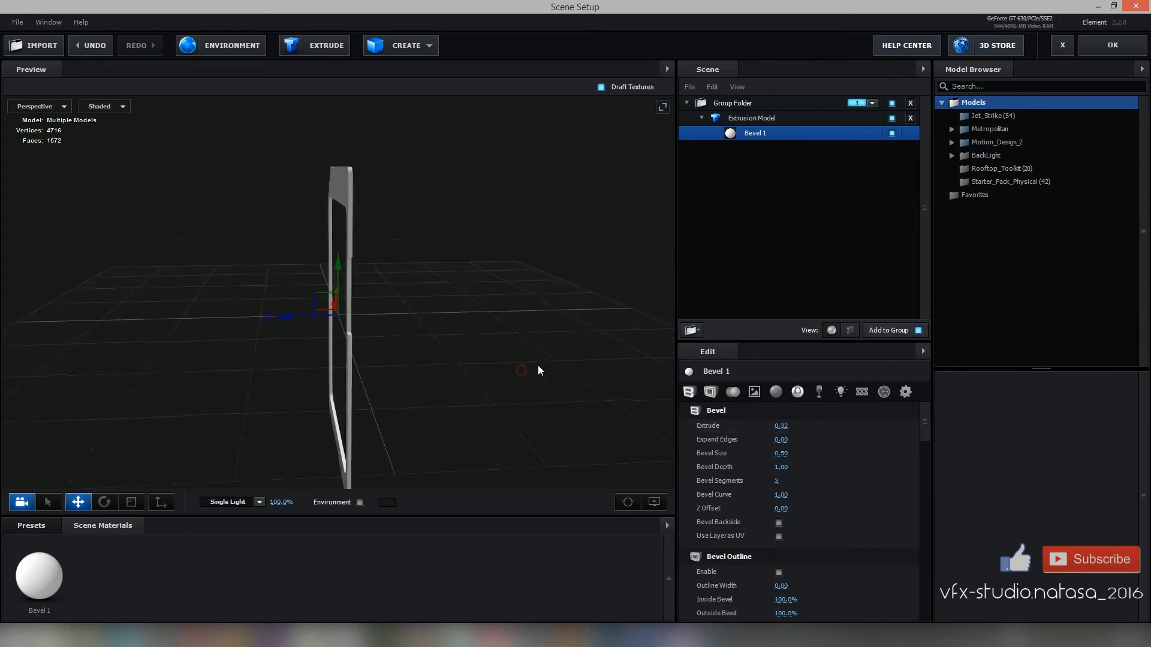
left_click_drag(667, 274, 573, 286)
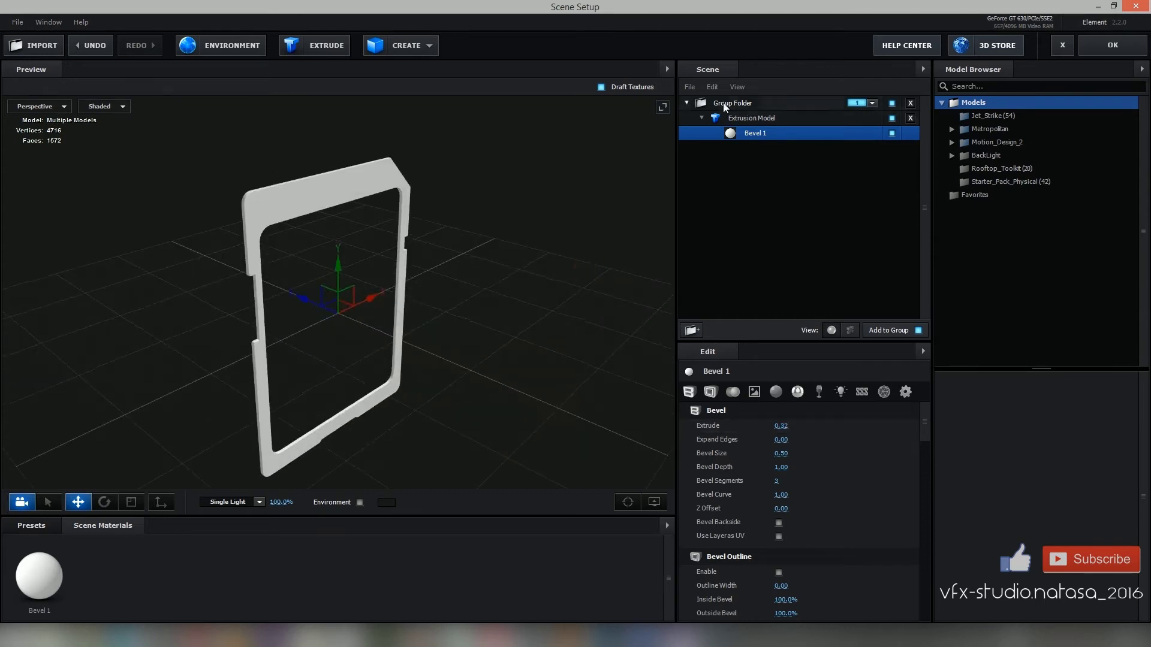
- Add a second extrusion from Custom Path 2 with its Bevel 1 bevel size set to 0
left_click(310, 48)
left_click(834, 426)
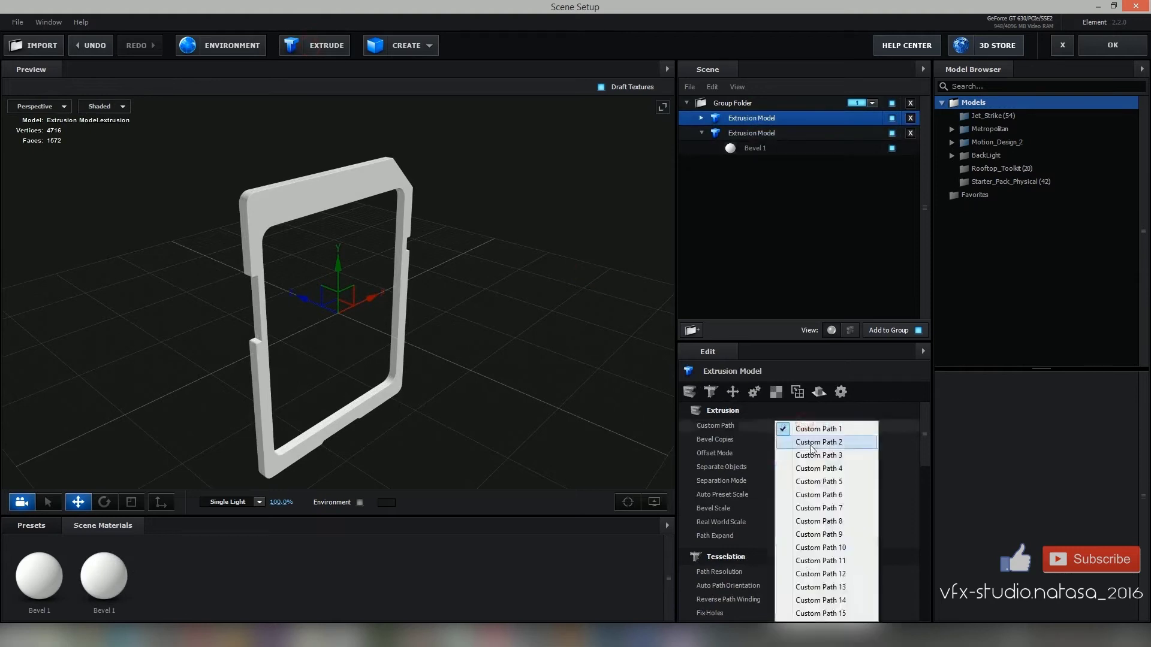
left_click(806, 441)
left_click(701, 117)
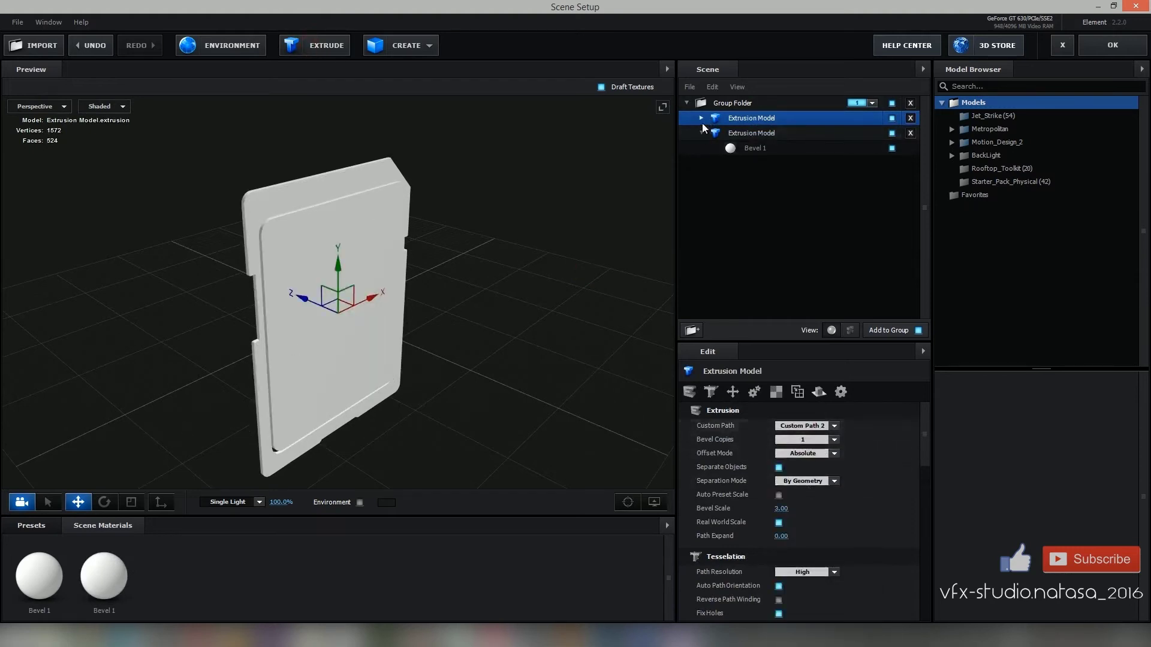
left_click(754, 133)
left_click_drag(781, 453, 753, 454)
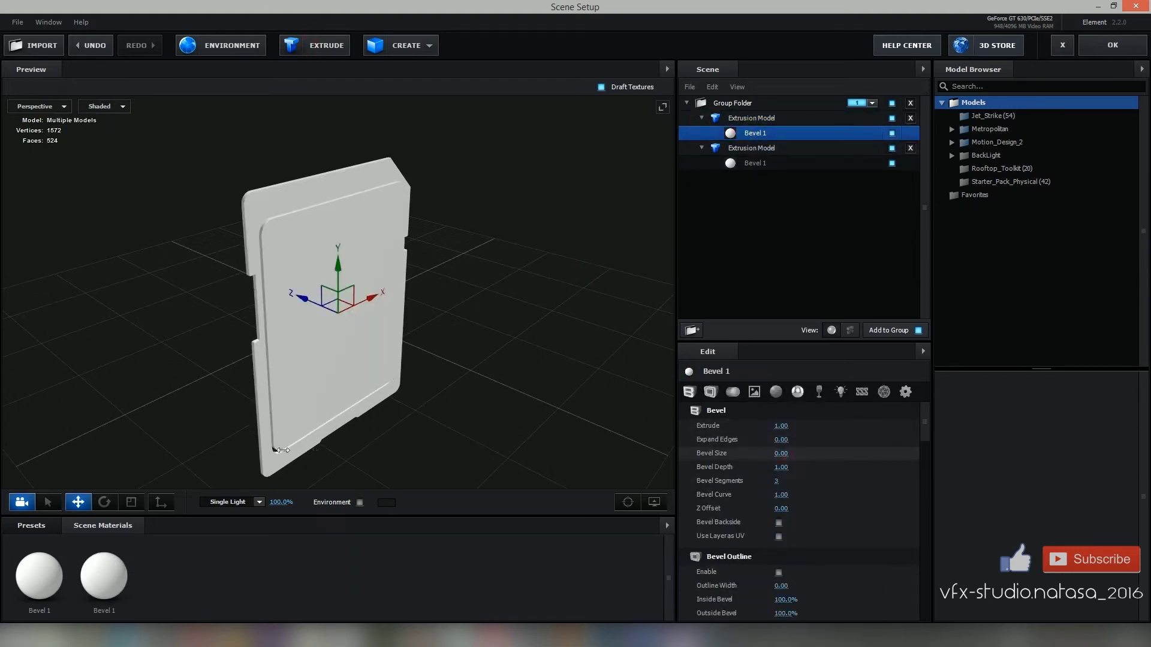
- Inspect the card in front view, then thin the body's extrusion to about 0.36
left_click(38, 106)
left_click(35, 173)
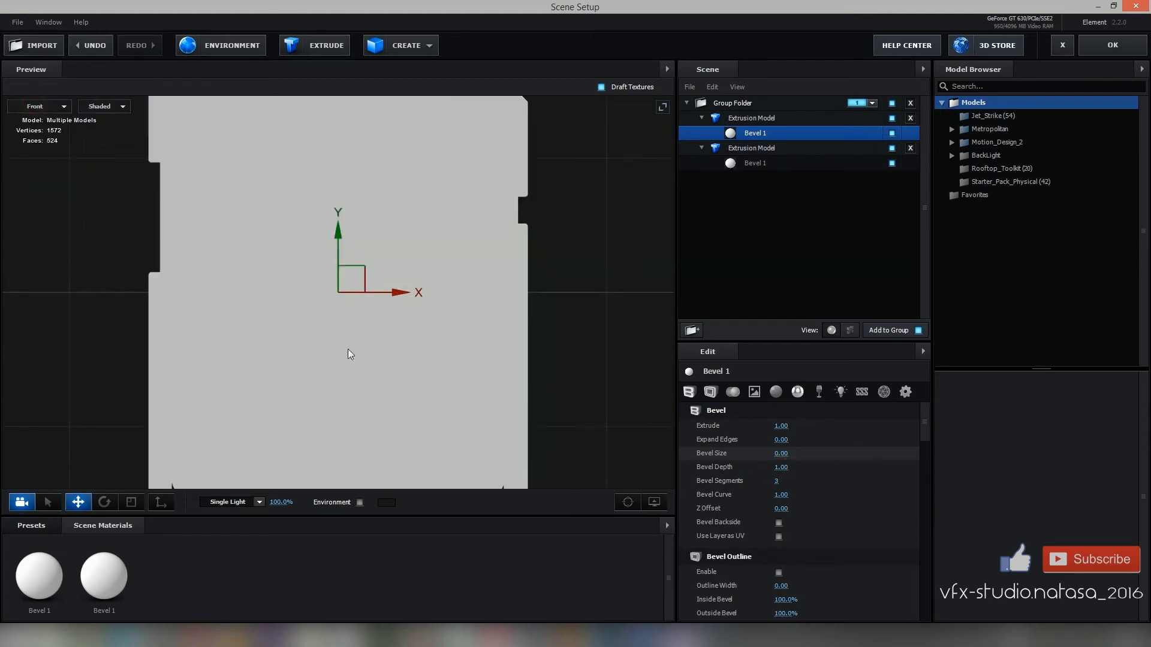
left_click_drag(347, 350, 367, 295)
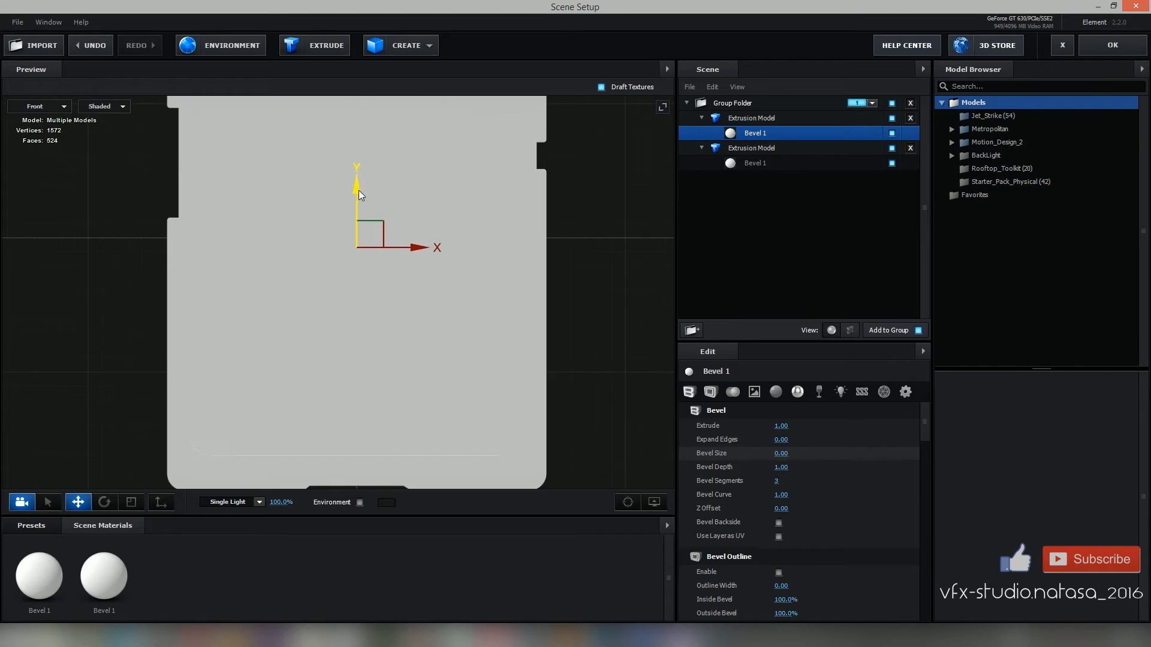
left_click_drag(359, 190, 474, 326)
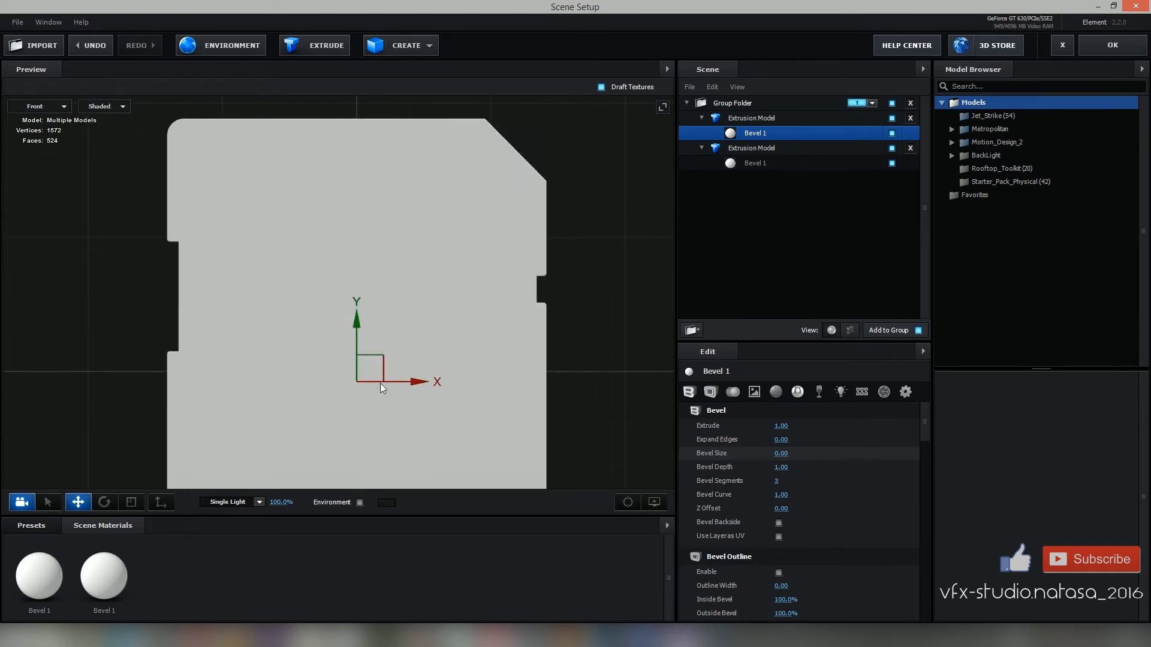
left_click(32, 107)
left_click(34, 114)
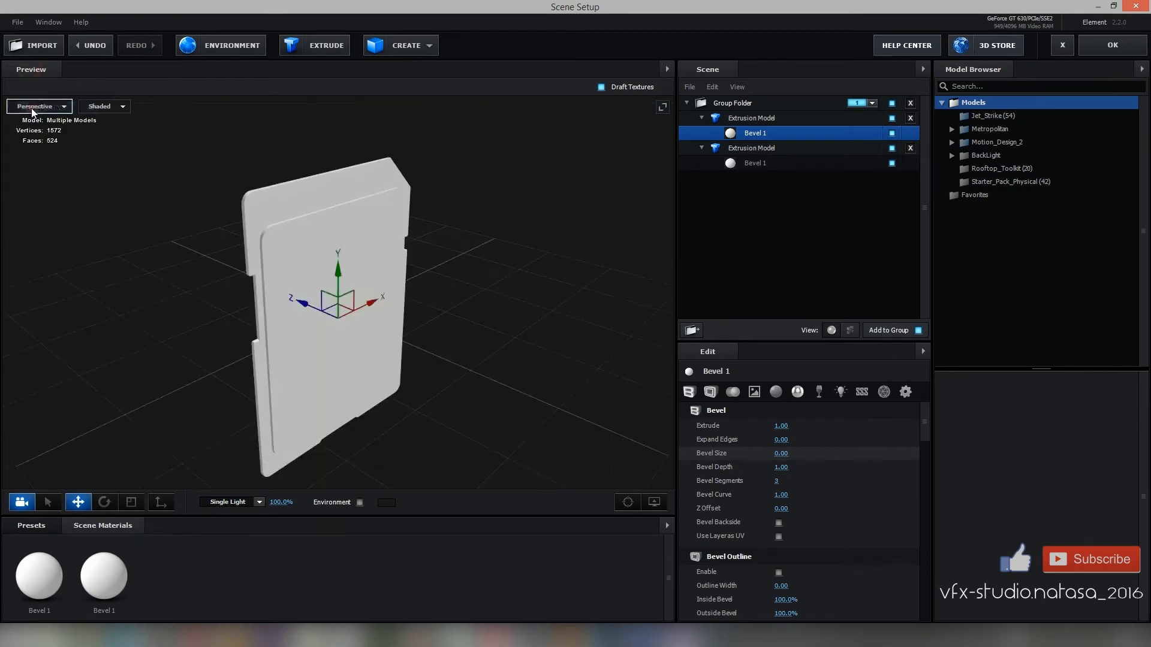
left_click_drag(455, 313, 419, 313)
left_click_drag(784, 427, 761, 426)
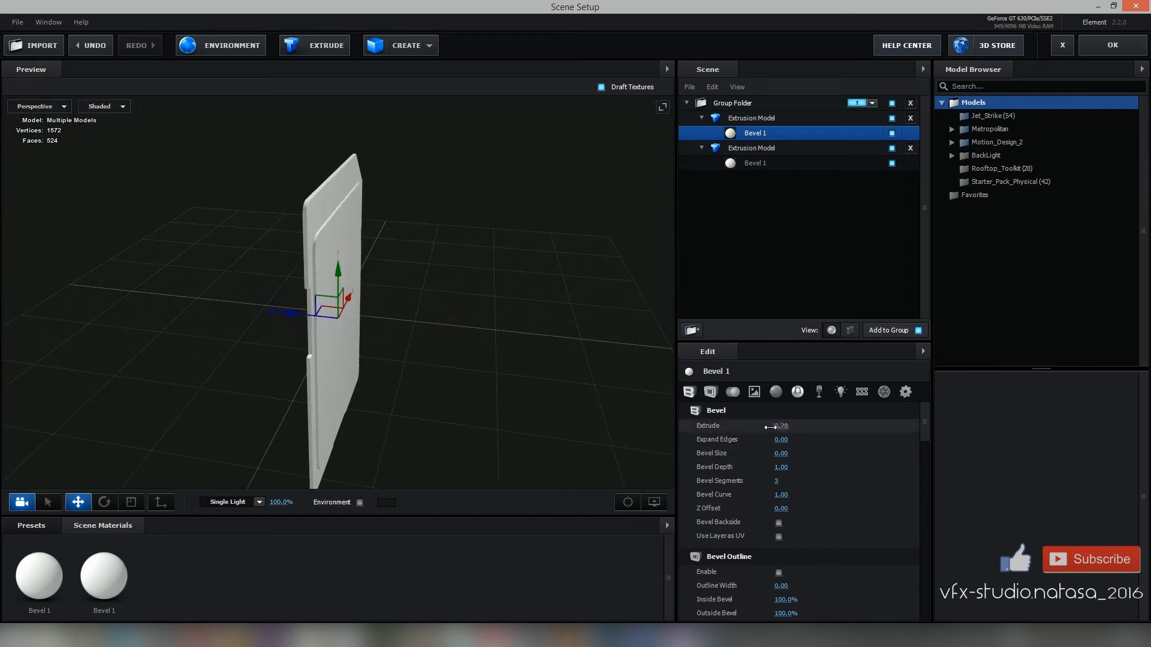
mouse_move(465, 379)
left_mouse_down()
mouse_move(415, 319)
mouse_move(509, 354)
left_mouse_up()
left_click_drag(781, 425, 764, 426)
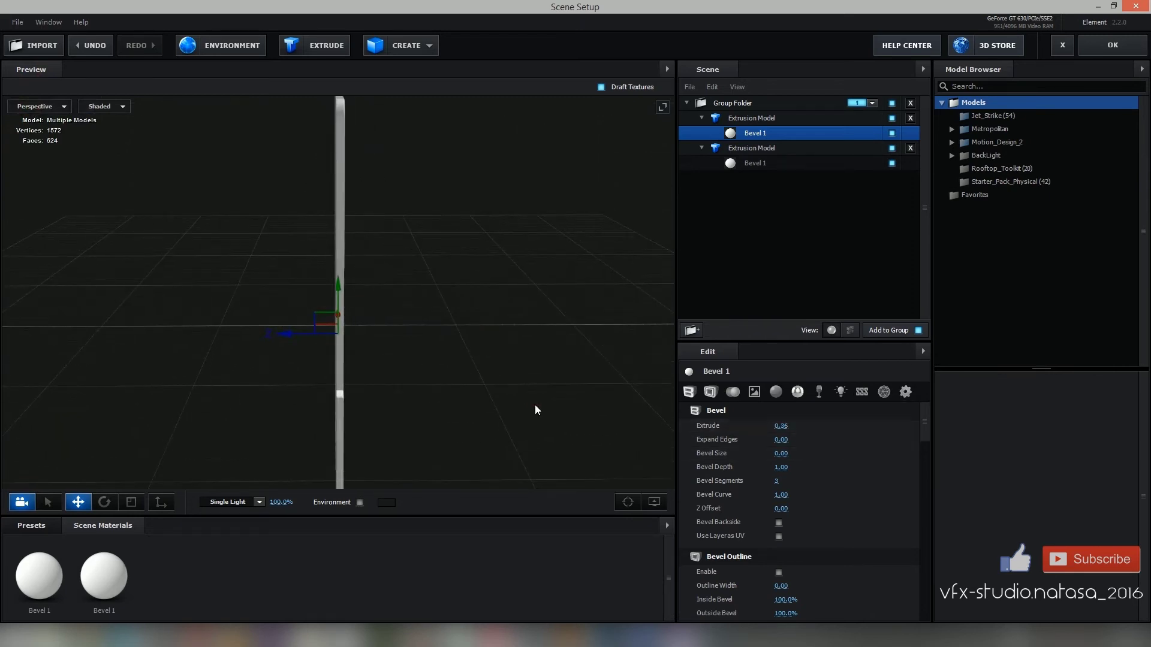
left_click_drag(535, 405, 525, 404)
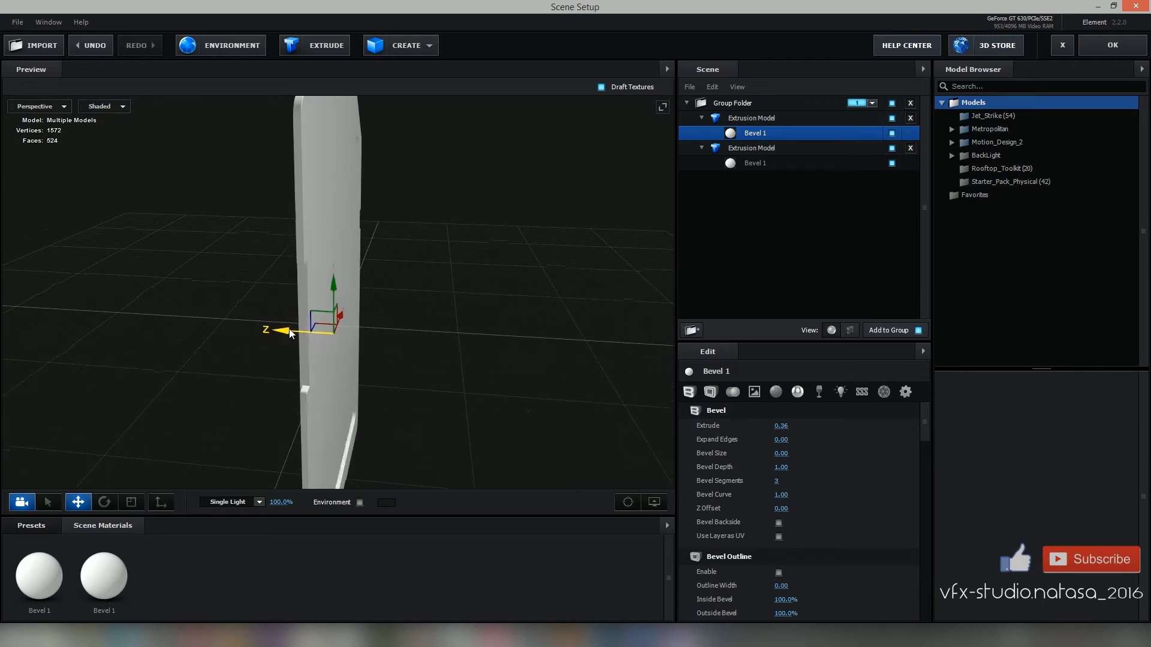
- Thin the card body's extrusion to 0.09 and nudge it slightly along Z
left_click_drag(246, 349, 287, 348)
left_click_drag(781, 426, 766, 426)
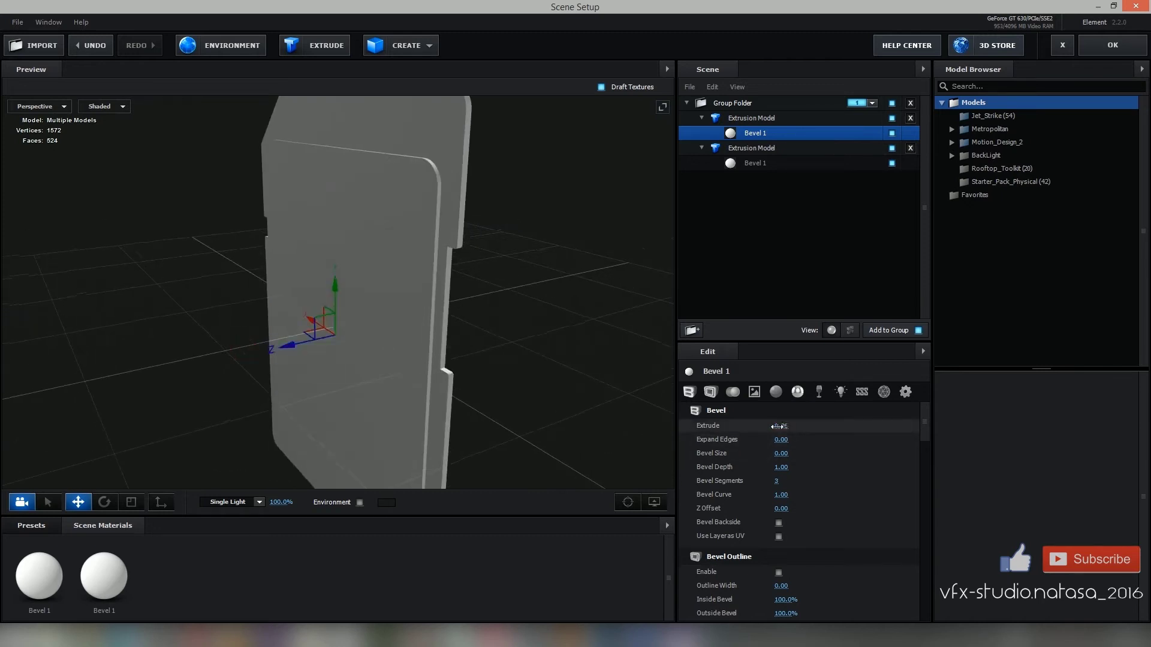
left_click_drag(555, 396, 519, 408)
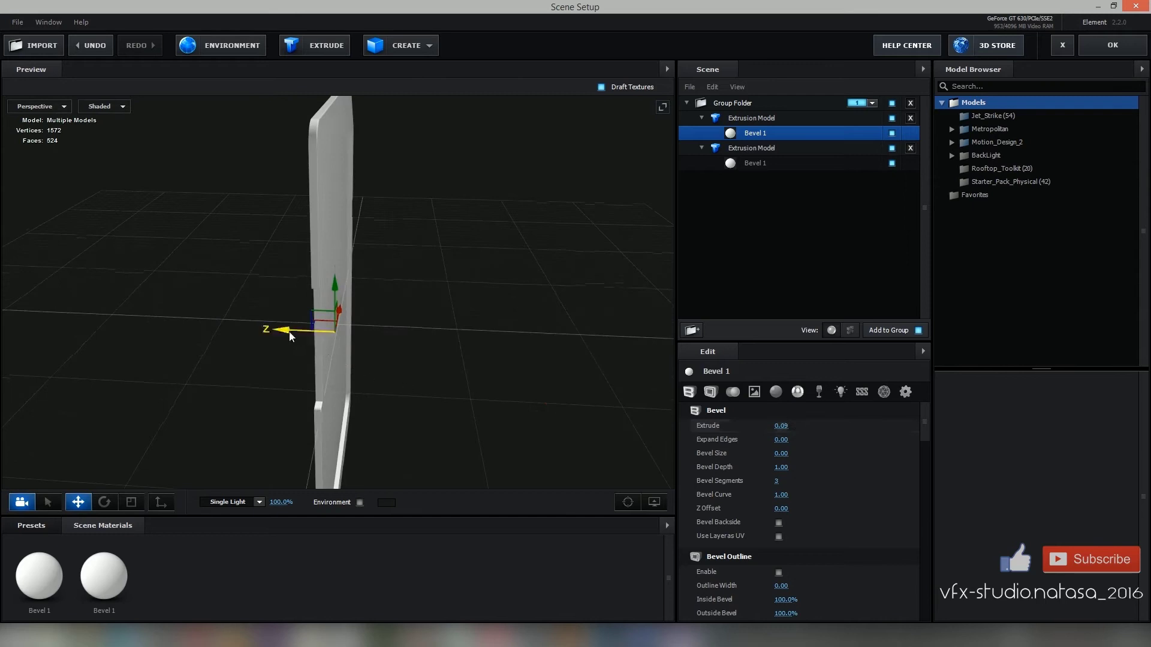
mouse_move(289, 332)
left_mouse_down()
mouse_move(501, 426)
mouse_move(534, 400)
mouse_move(494, 358)
left_mouse_up()
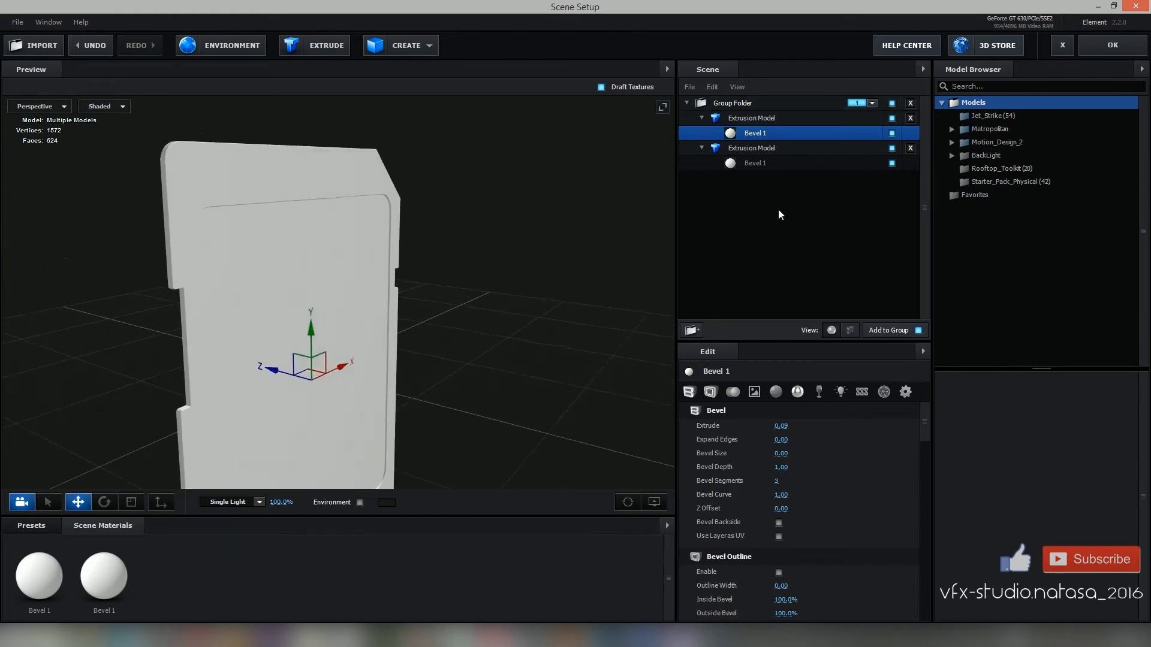
- Add a third extrusion from Custom Path 3 with a Bevel 1 extrude depth of 0.06
left_click(333, 46)
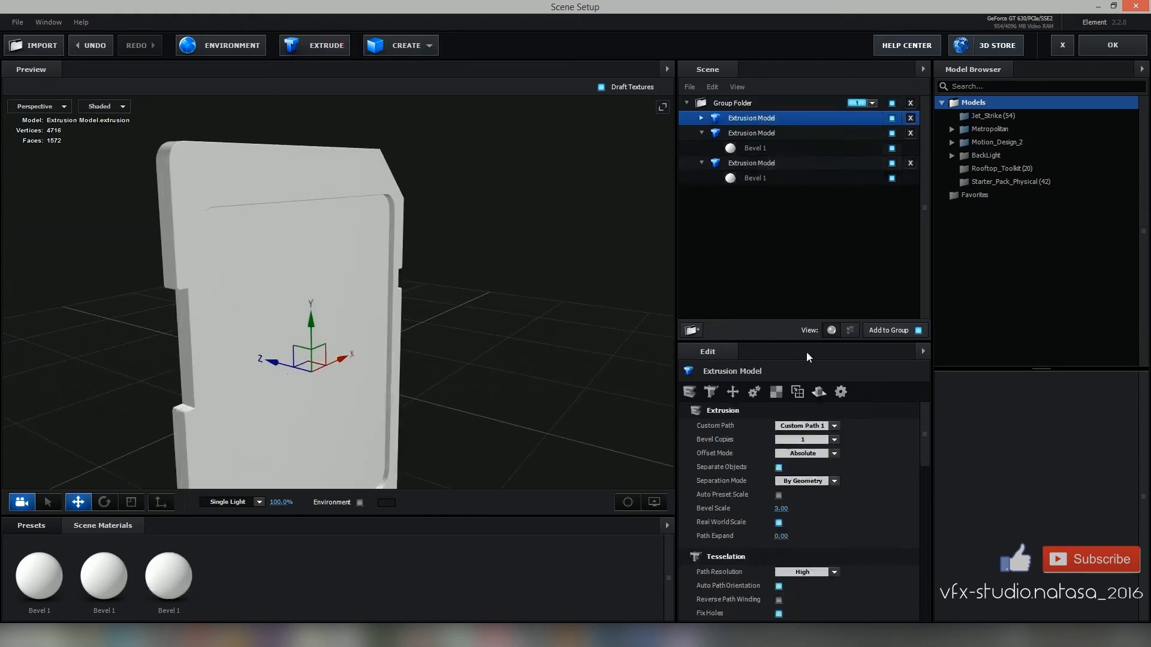
left_click(809, 426)
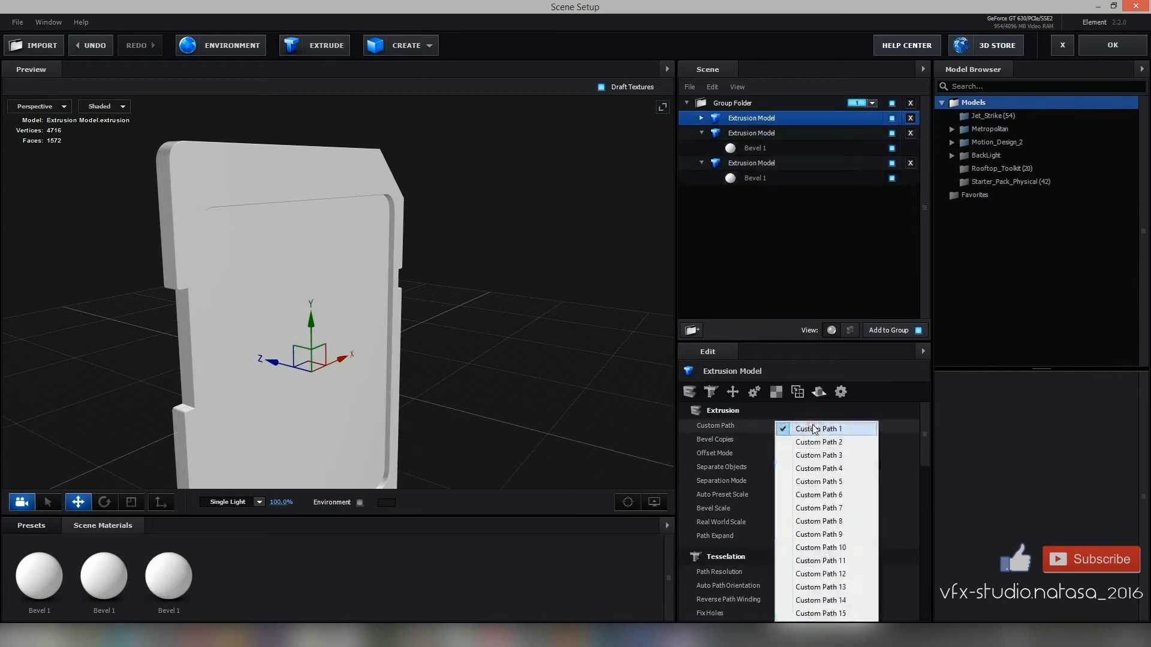
left_click(827, 457)
left_click_drag(529, 322, 547, 326)
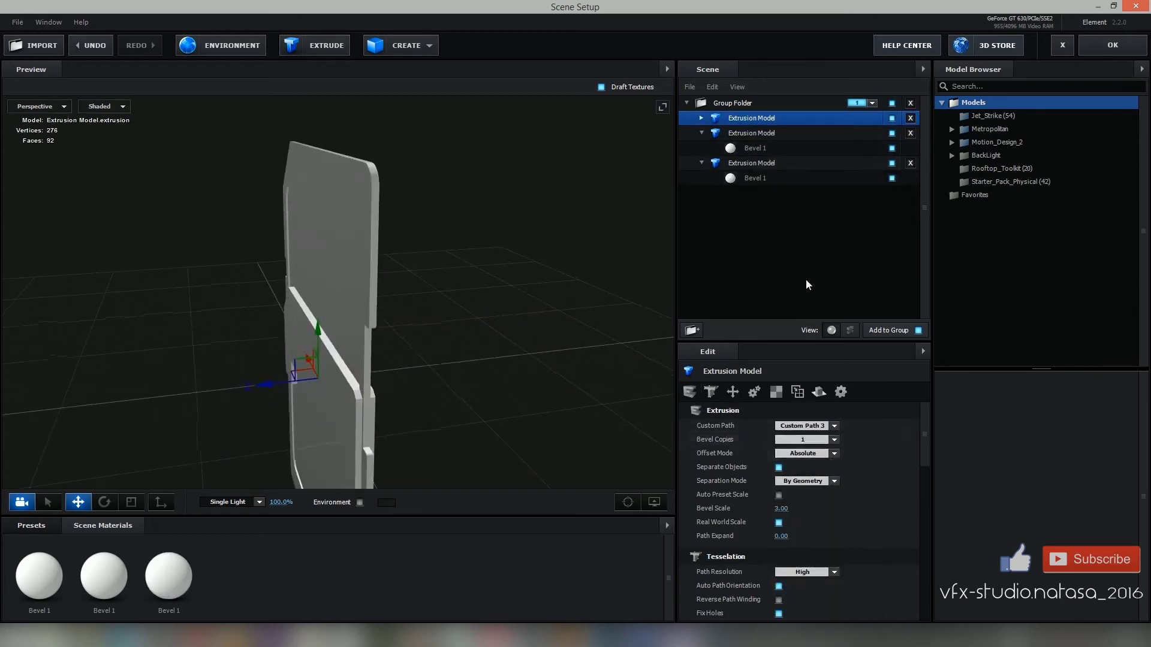
left_click(701, 118)
left_click(755, 133)
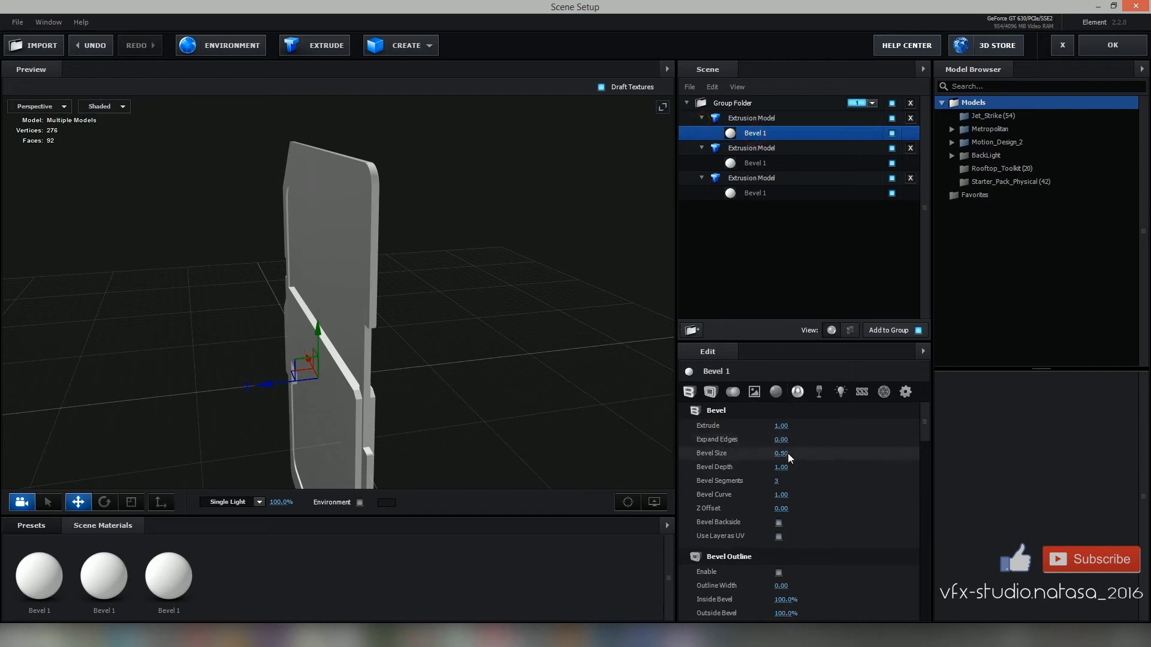
left_click_drag(781, 426, 750, 426)
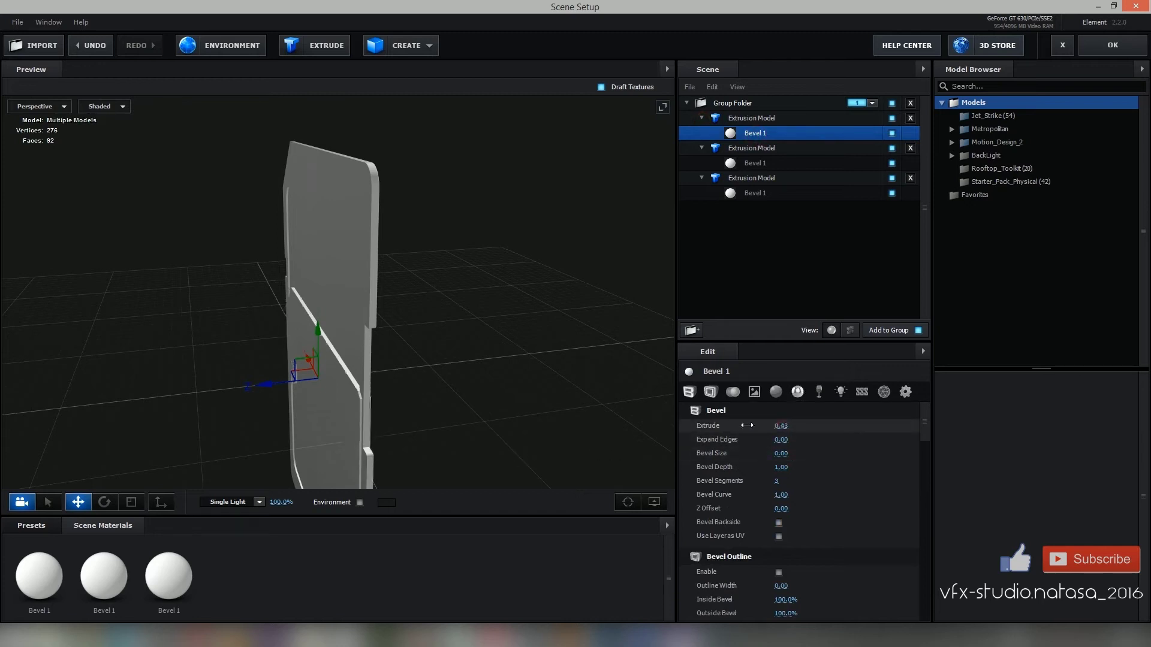
- Move the third piece forward along Z and up on the card, then show the material presets
left_click_drag(252, 386, 353, 344)
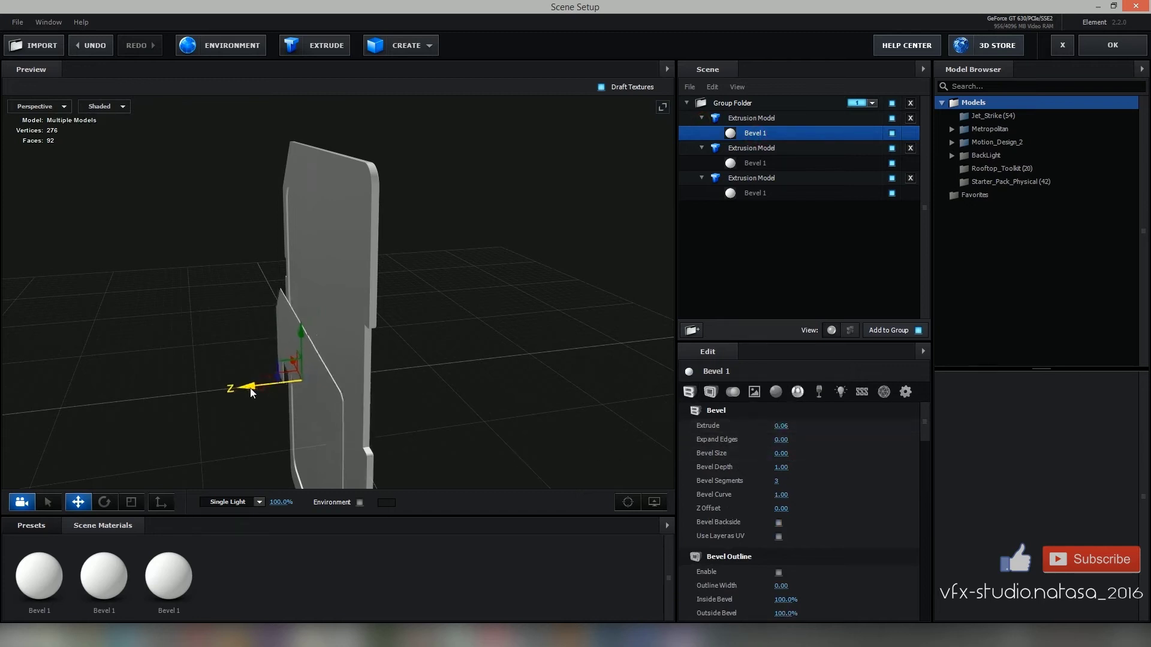
left_click_drag(520, 419, 513, 405)
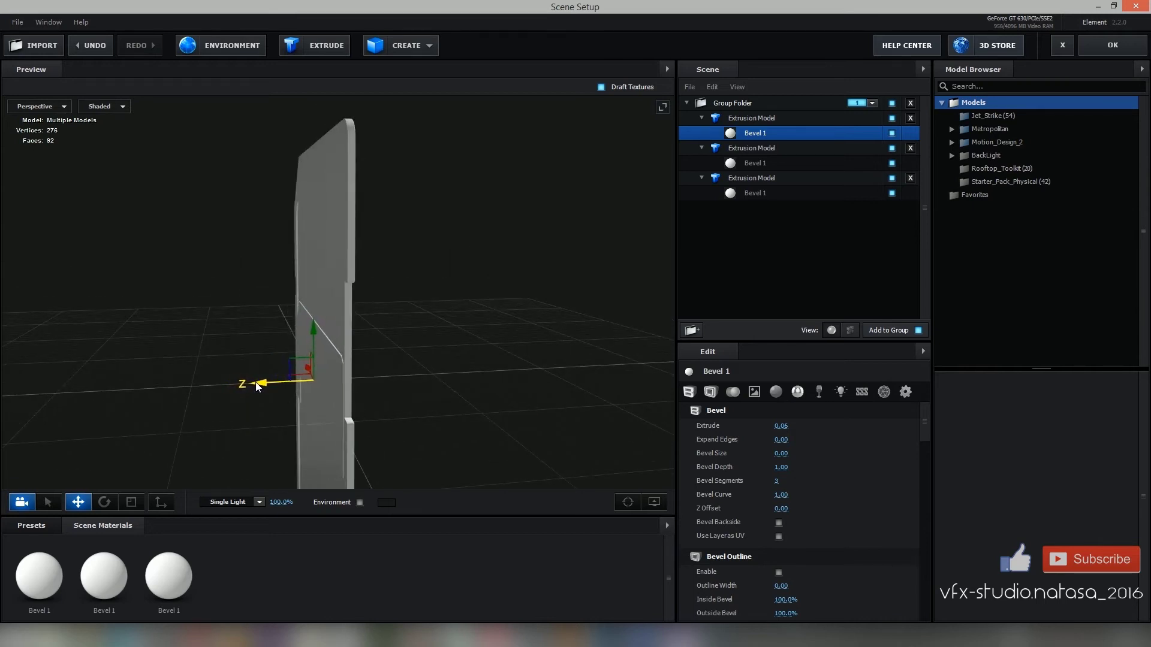
left_click_drag(256, 383, 617, 366)
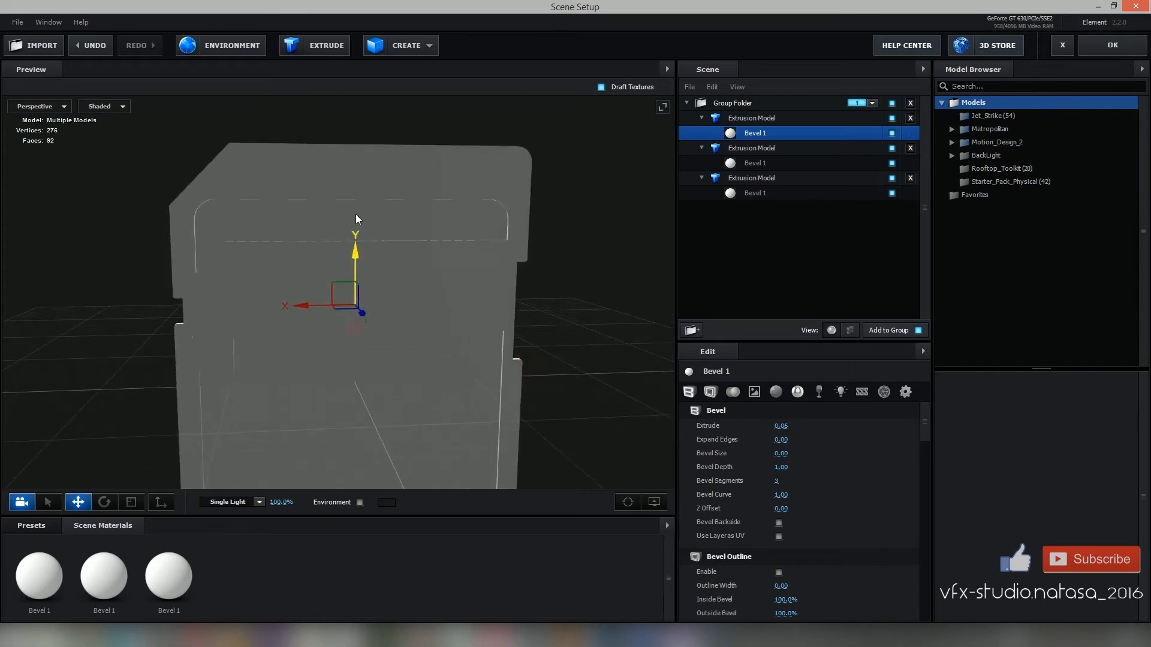
left_click_drag(355, 249, 357, 187)
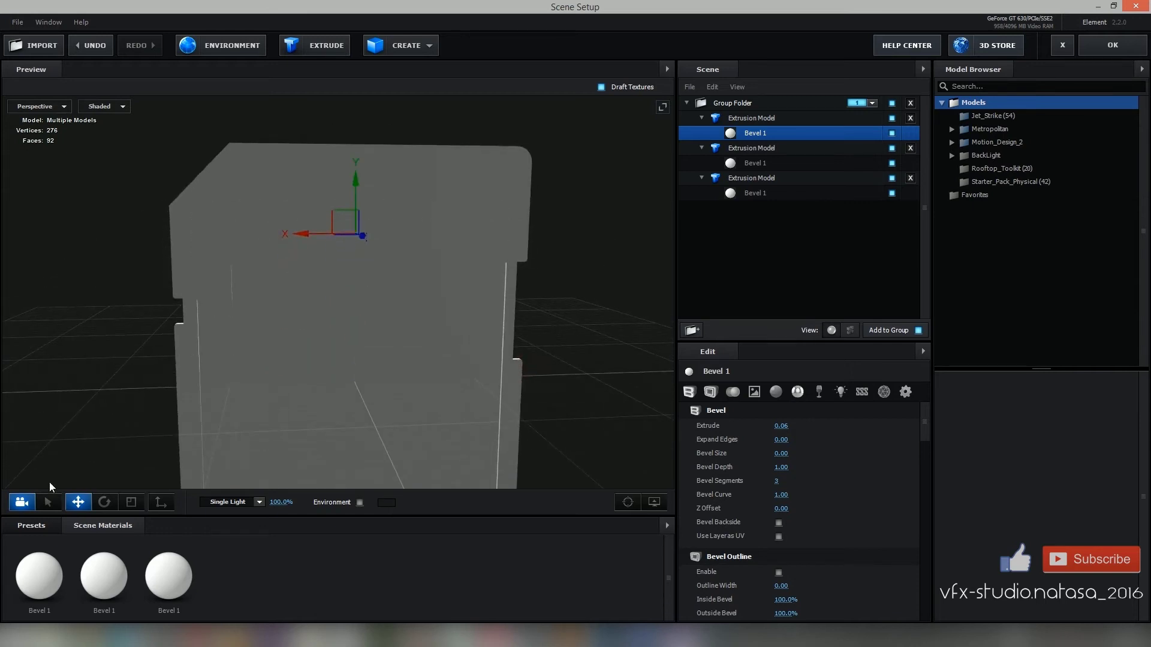
left_click(31, 525)
- Apply the Gold physical material to the card's top part (the first Bevel 1)
left_click(54, 607)
left_click_drag(625, 575, 797, 135)
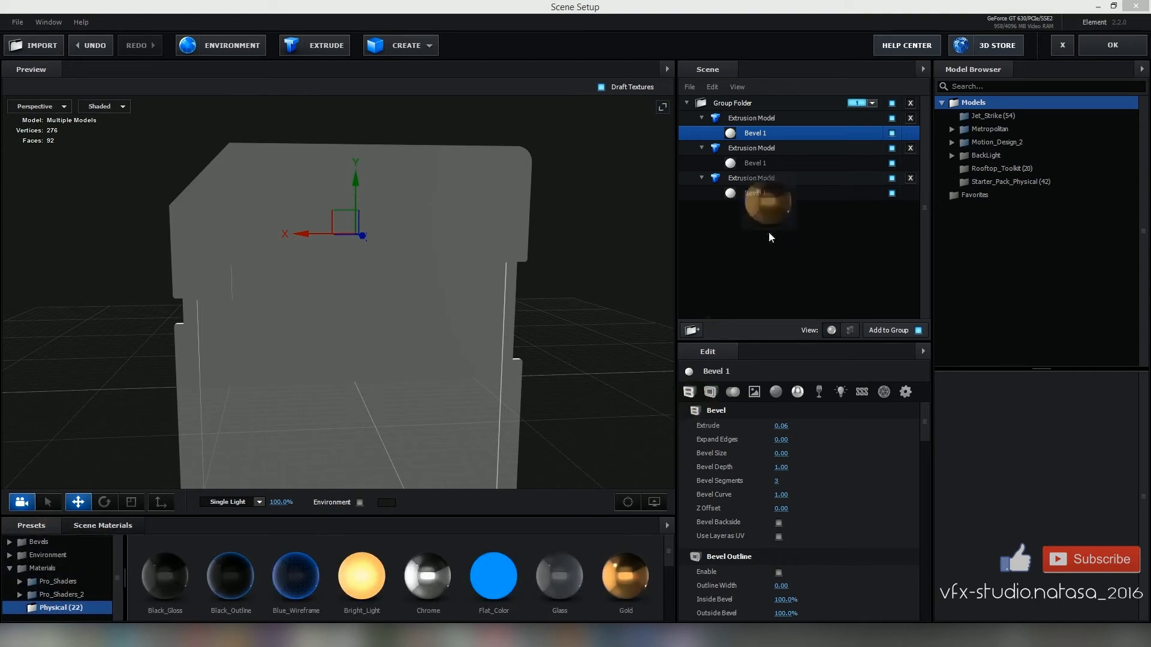
left_click_drag(615, 327, 607, 310)
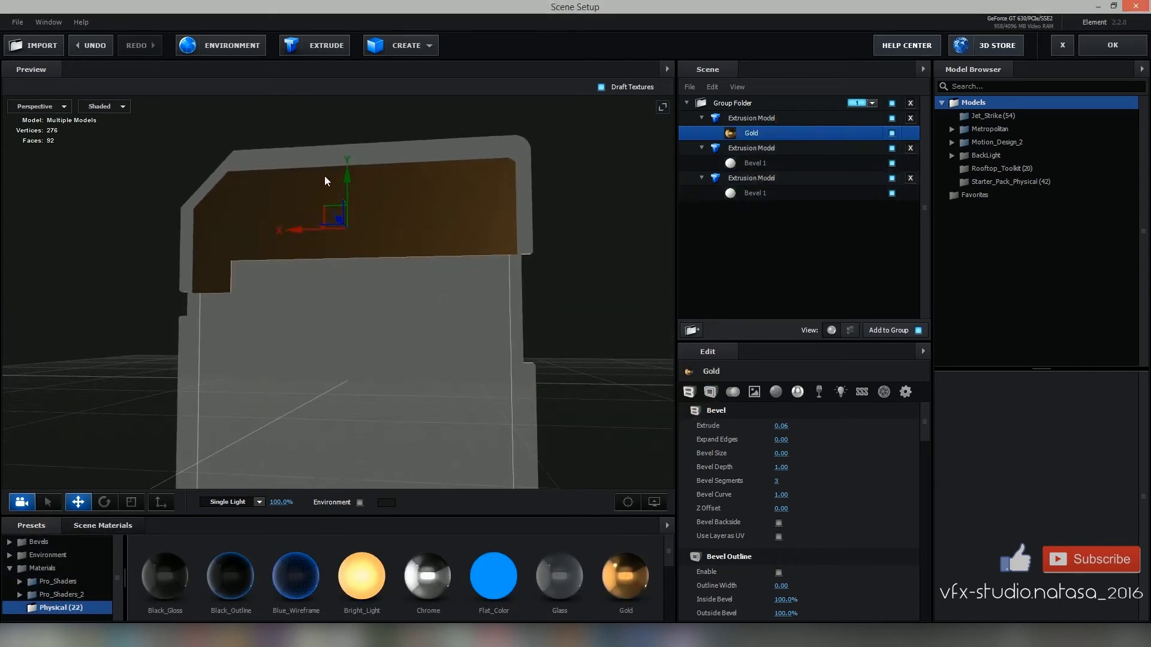
mouse_move(347, 178)
left_mouse_down()
mouse_move(350, 169)
mouse_move(436, 531)
left_mouse_up()
- Give the card's outer body Paint_Red, then add a fourth extrusion model
scroll(437, 535, "down", 1)
left_click_drag(494, 607, 772, 192)
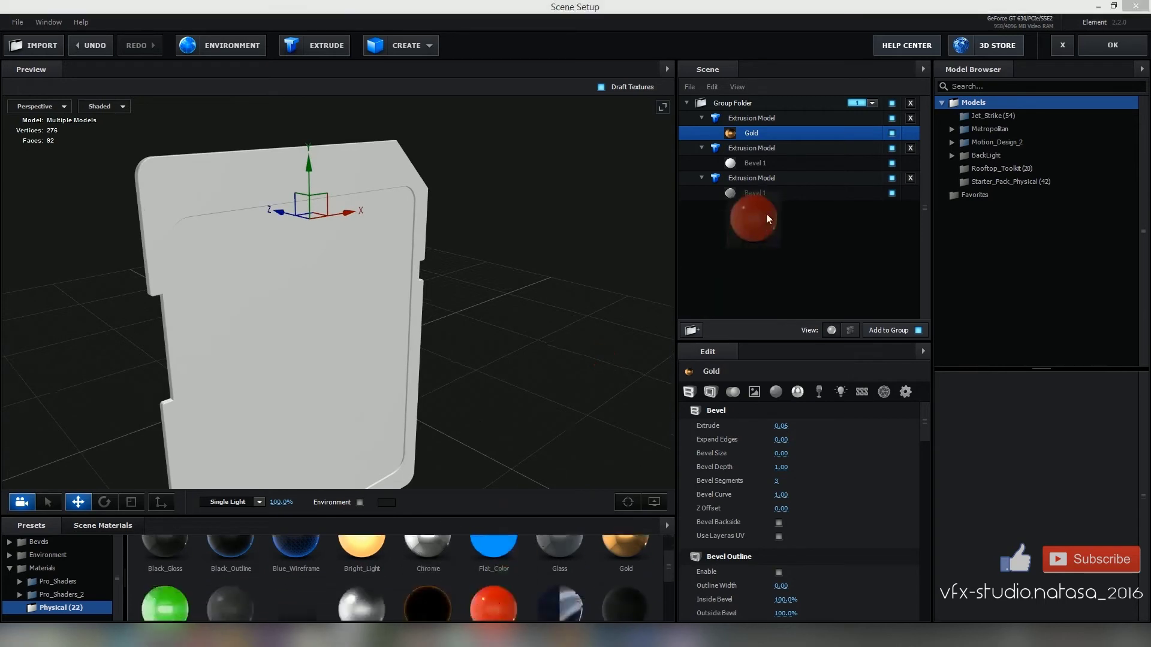
left_click_drag(539, 313, 626, 309)
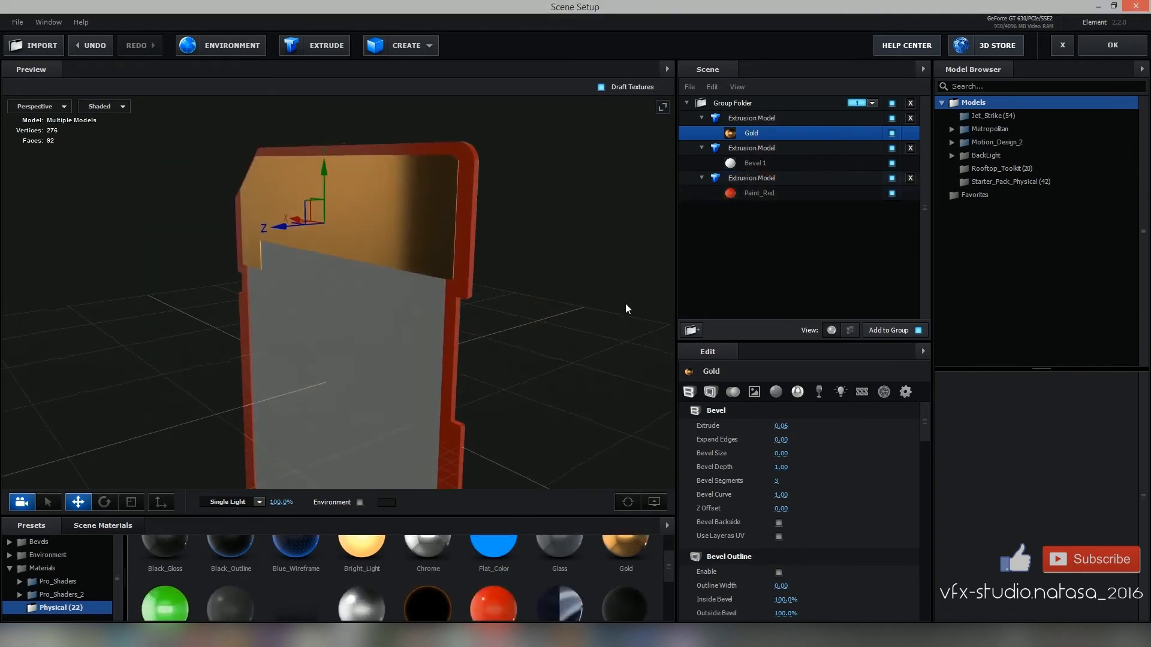
left_click(318, 46)
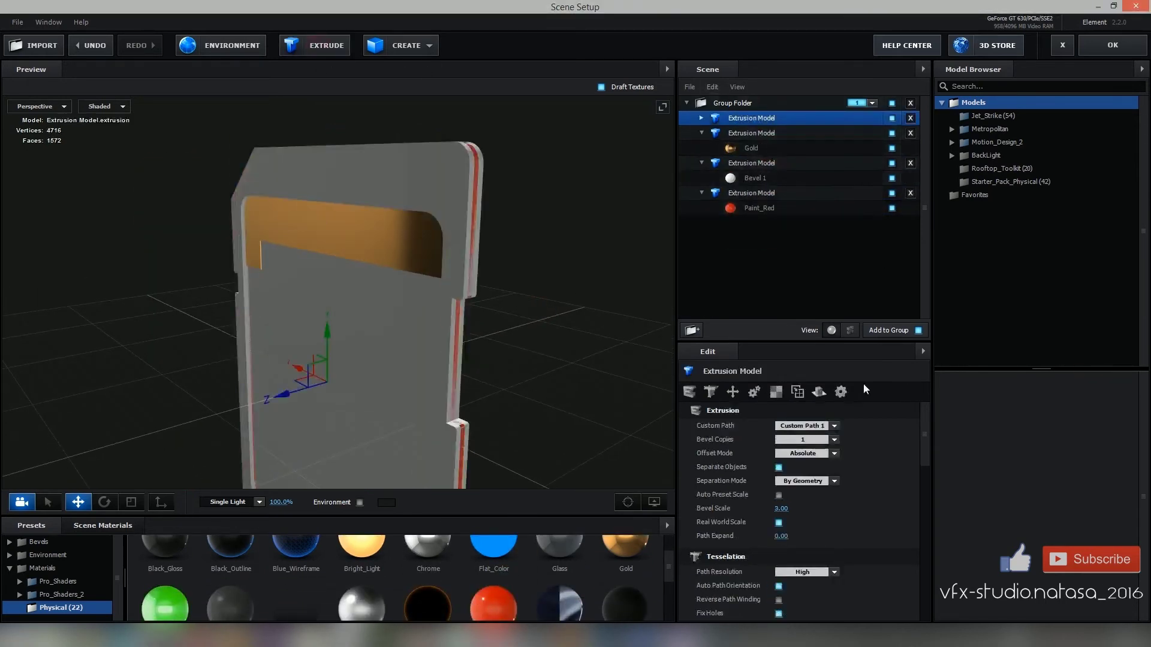
- Base the new extrusion on Custom Path 4 and move the slotted piece along Z
left_click(814, 426)
left_click(803, 469)
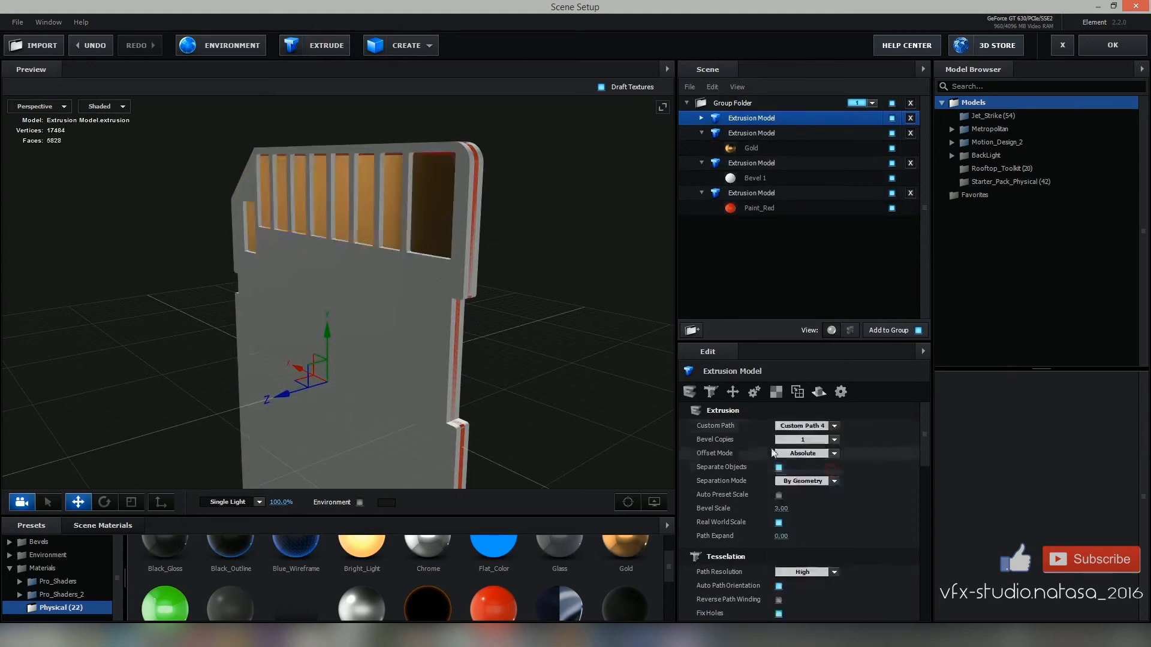
left_click_drag(573, 383, 534, 376)
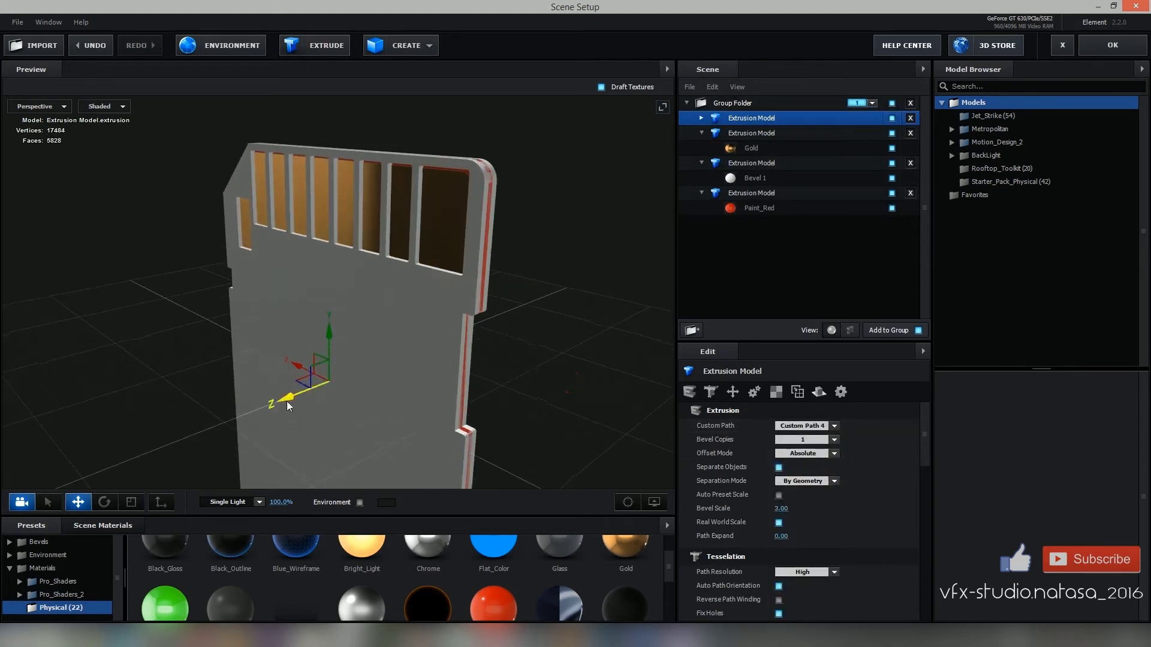
left_click_drag(287, 401, 275, 401)
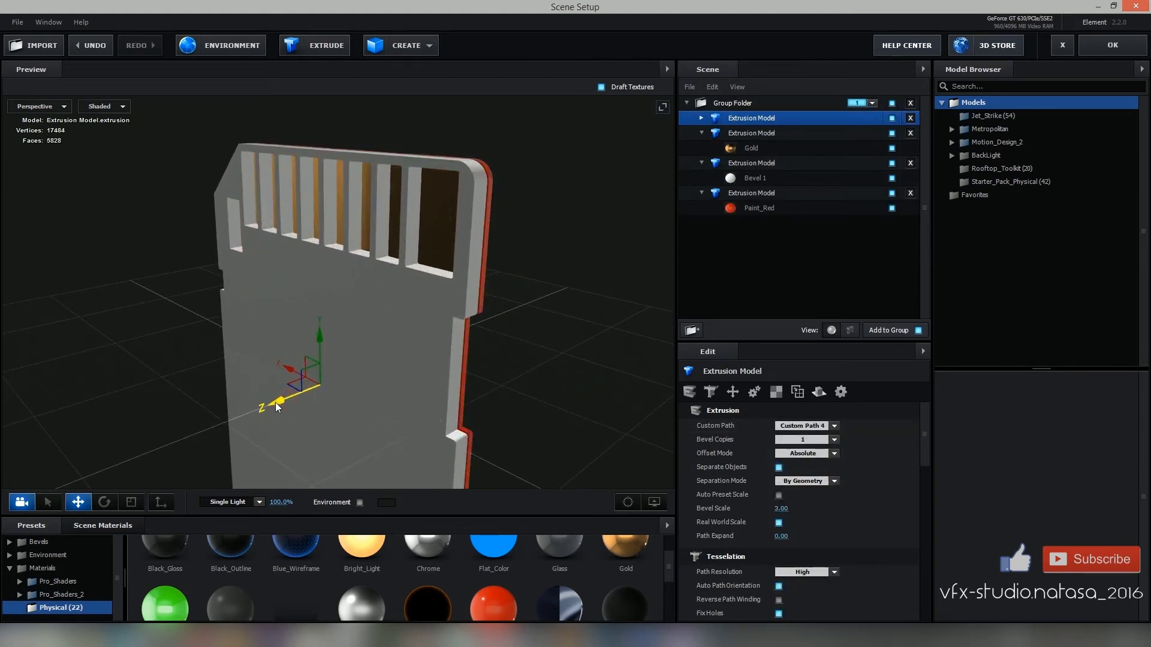
- Thin the slotted piece's Bevel 1 Extrude to 0.12 and slide it onto the card
left_click(702, 118)
left_click(762, 133)
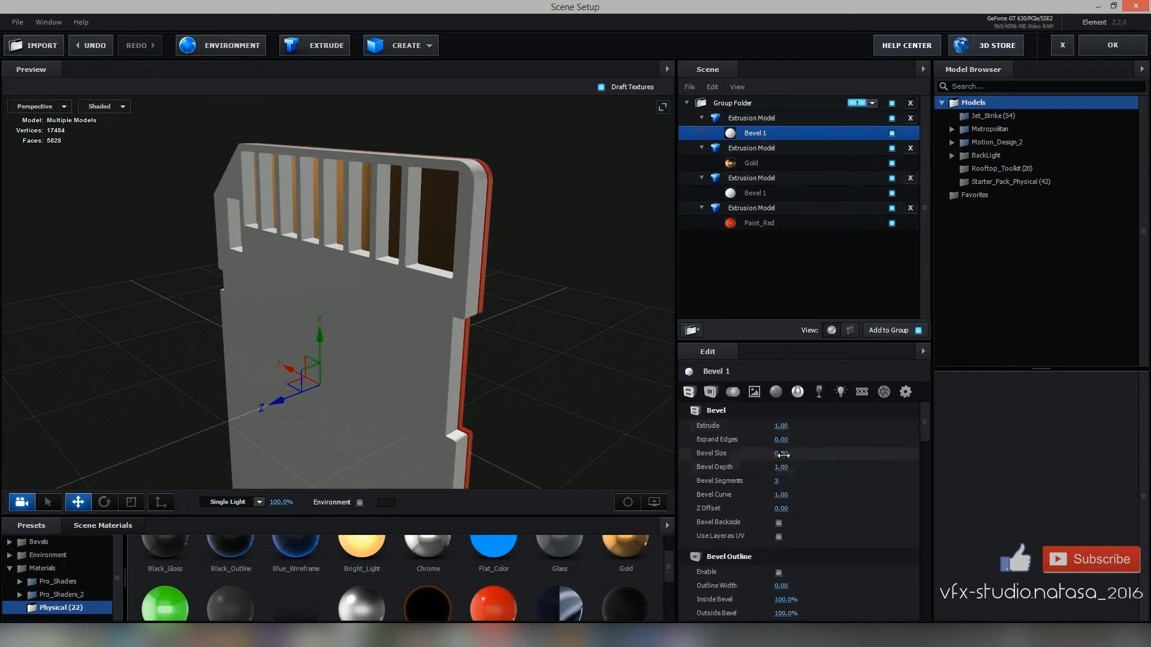
left_click_drag(781, 426, 733, 430)
left_click_drag(249, 392, 312, 400)
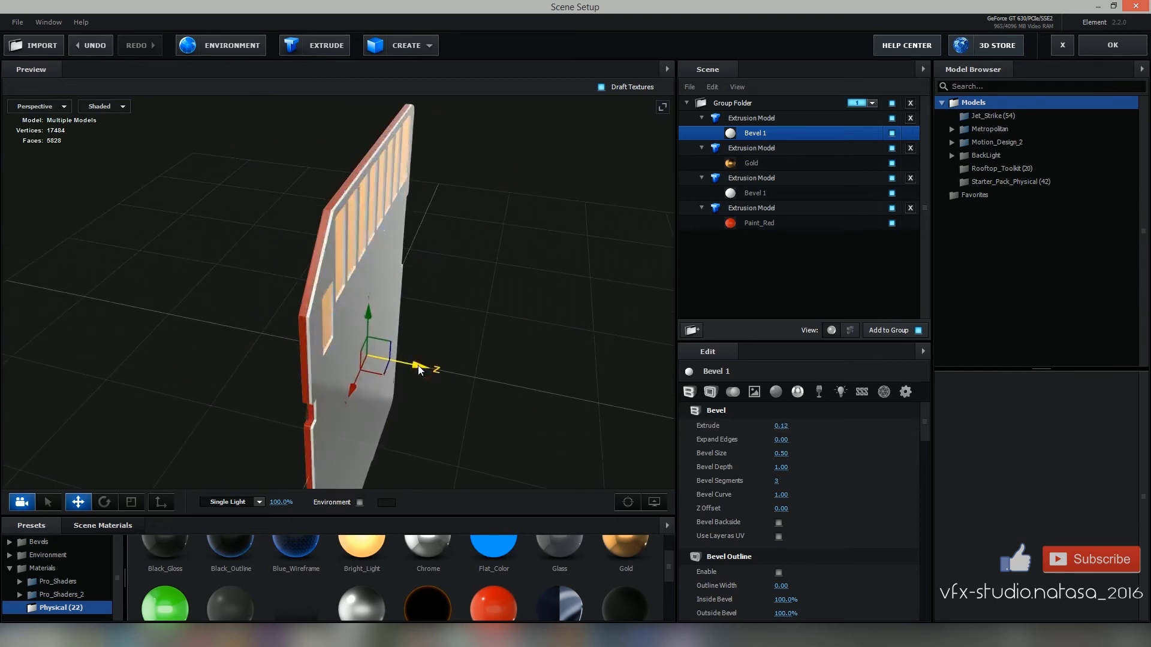
left_click_drag(418, 370, 417, 370)
mouse_move(177, 394)
left_mouse_down()
mouse_move(199, 286)
mouse_move(112, 275)
mouse_move(425, 277)
mouse_move(444, 173)
mouse_move(372, 316)
mouse_move(433, 256)
left_mouse_up()
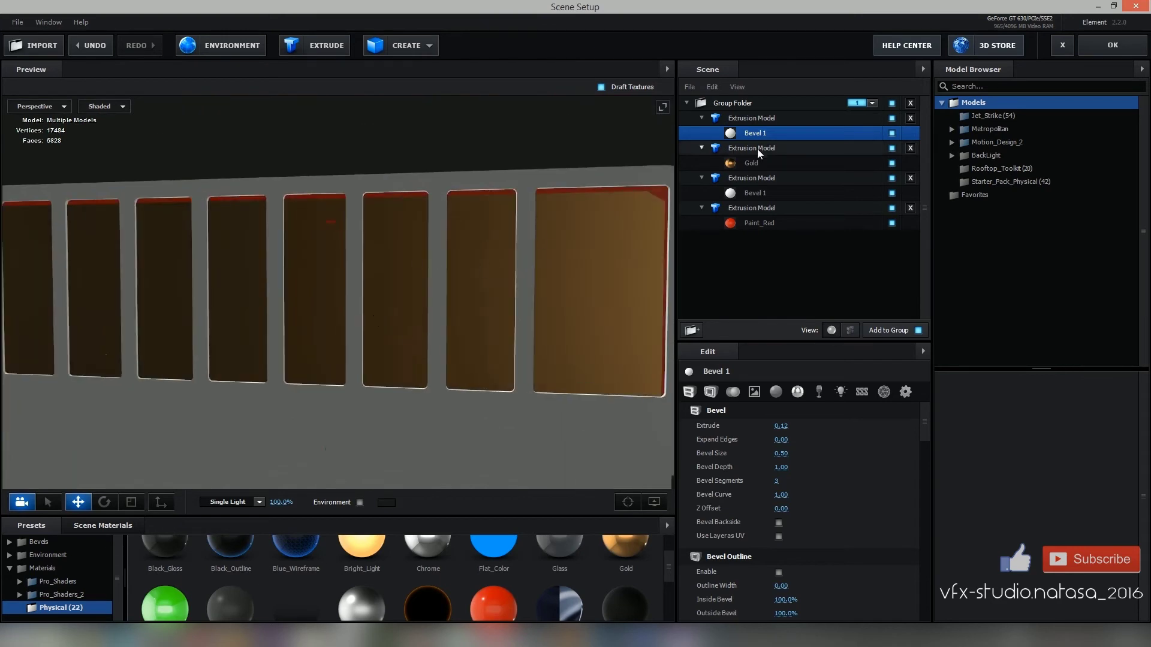
- Raise the gold pads model above the red top edges and check the alignment
left_click(758, 150)
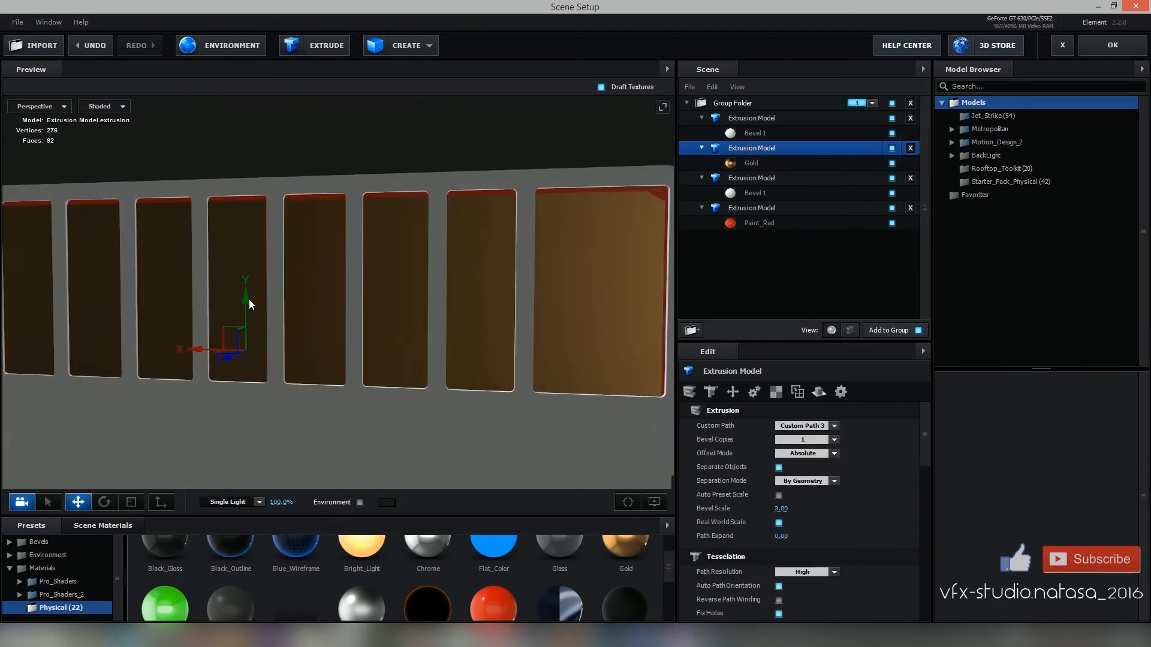
mouse_move(247, 299)
left_mouse_down()
mouse_move(253, 290)
mouse_move(264, 394)
mouse_move(284, 392)
mouse_move(180, 408)
mouse_move(281, 373)
left_mouse_up()
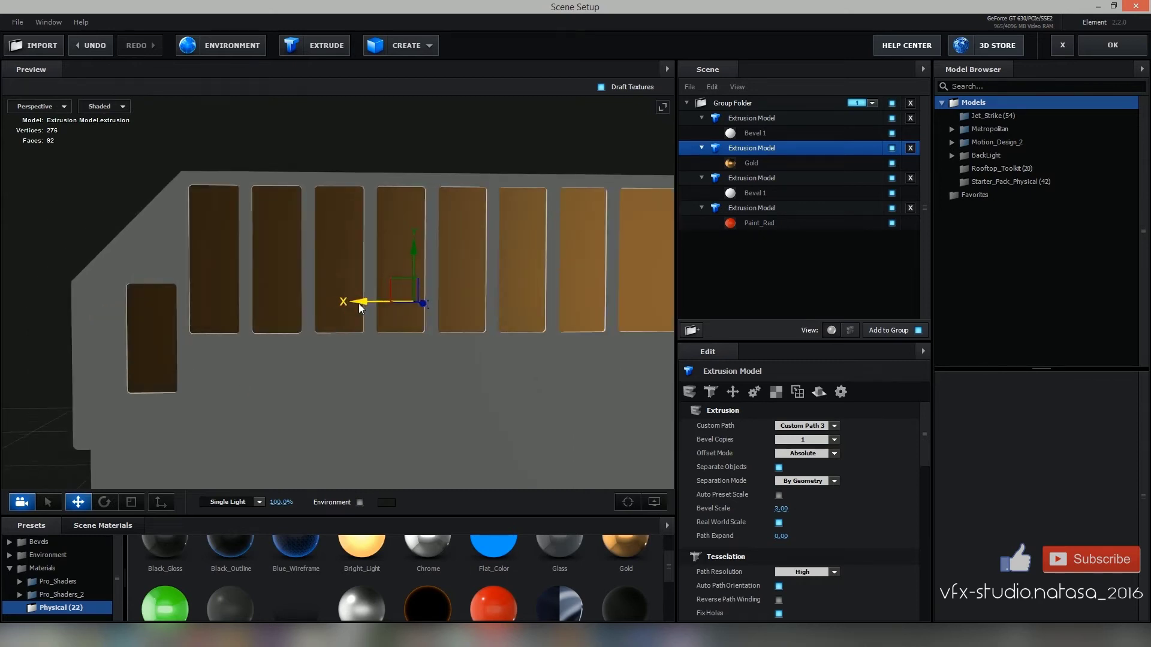
left_click_drag(526, 394, 430, 394)
mouse_move(250, 401)
left_mouse_down()
mouse_move(354, 304)
mouse_move(368, 383)
mouse_move(260, 377)
mouse_move(250, 394)
mouse_move(211, 394)
mouse_move(238, 359)
mouse_move(358, 345)
mouse_move(269, 366)
mouse_move(385, 395)
left_mouse_up()
- Apply the Black_Gloss material to the slotted cutout model
scroll(262, 577, "up", 1)
mouse_move(169, 579)
left_mouse_down()
mouse_move(551, 383)
mouse_move(750, 133)
left_mouse_up()
mouse_move(643, 247)
left_mouse_down()
mouse_move(493, 323)
mouse_move(486, 311)
mouse_move(484, 328)
mouse_move(322, 333)
mouse_move(307, 315)
left_mouse_up()
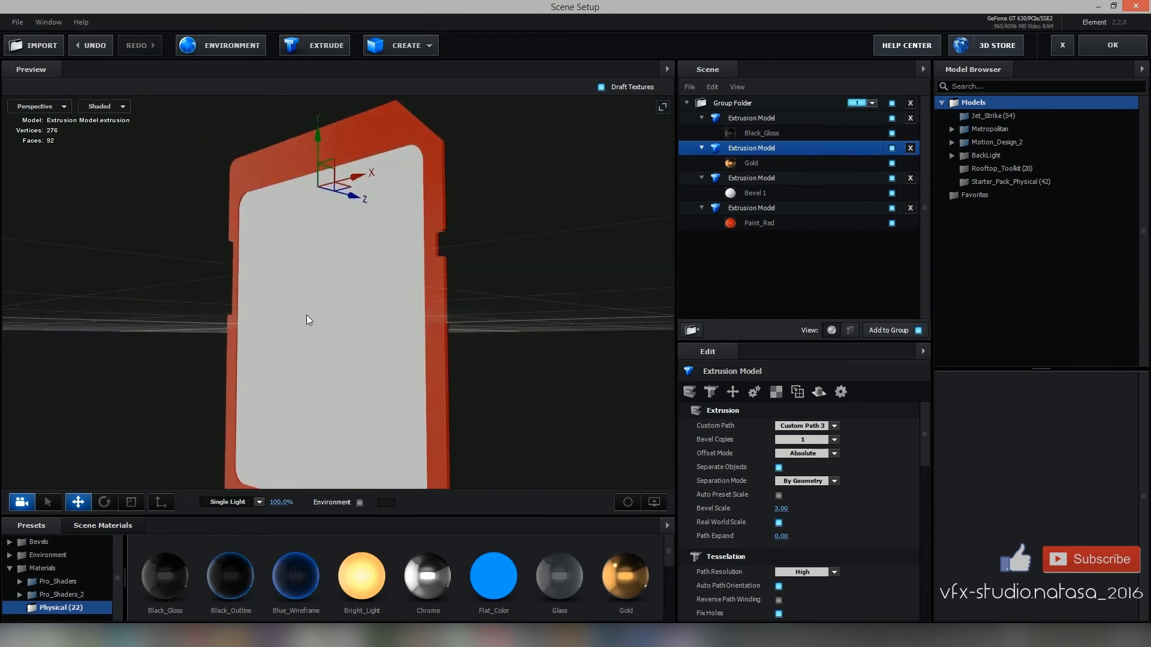
- Select the front face's material and try dropping the SanDisk label image into the scene
left_click(755, 193)
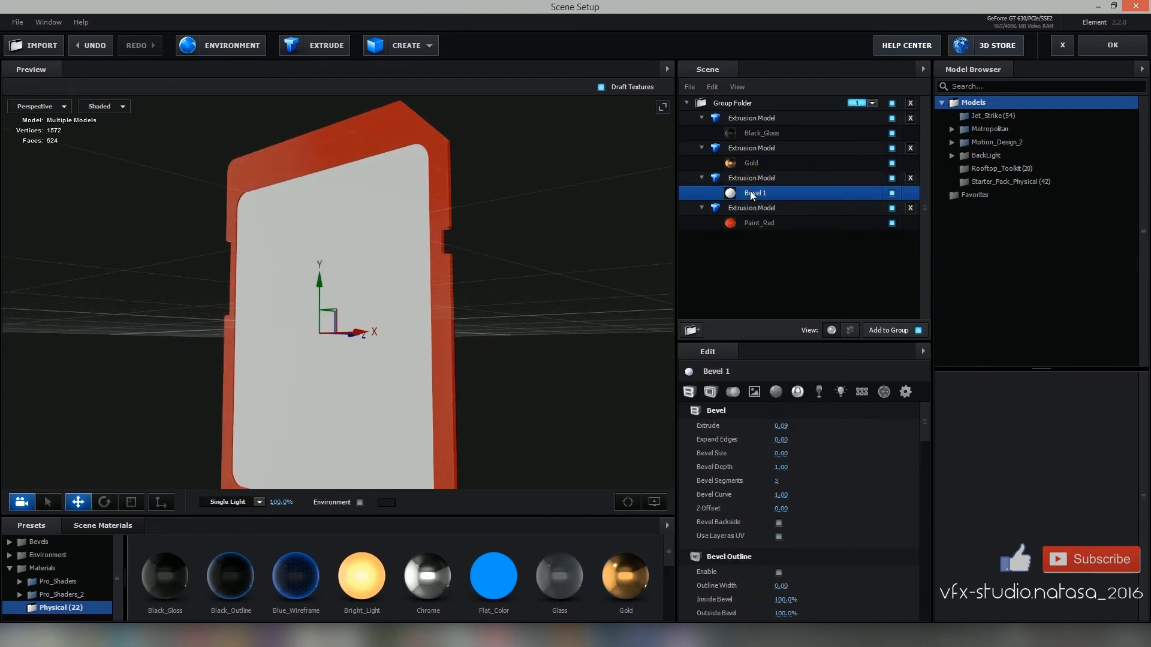
mouse_move(48, 635)
left_click(131, 549)
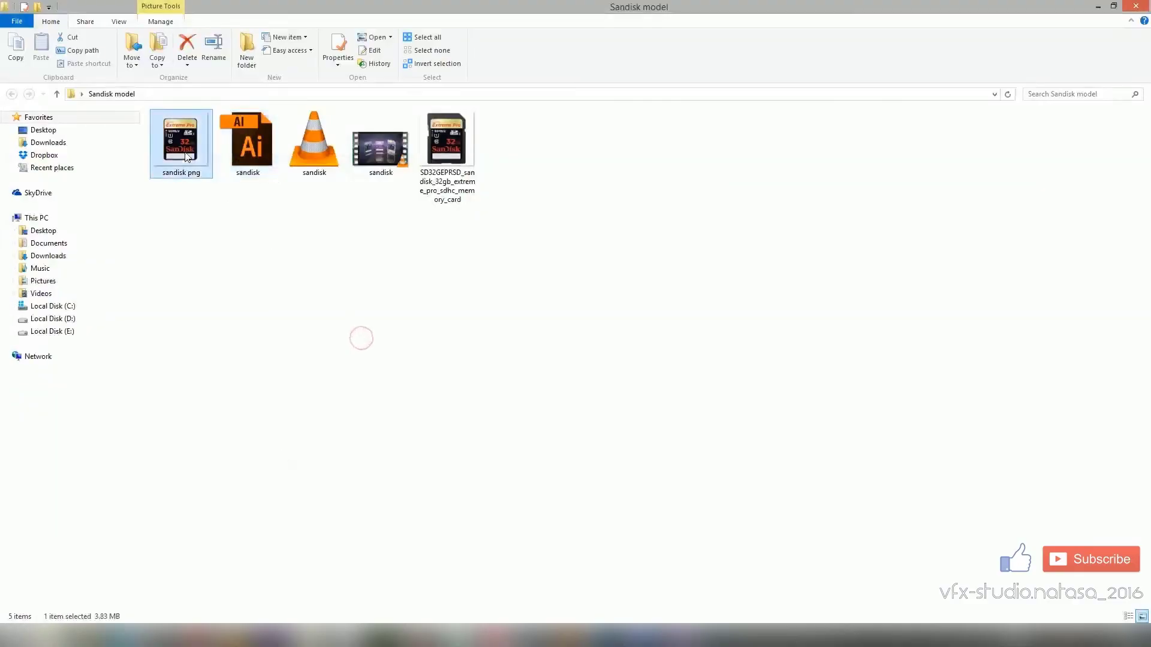
left_click_drag(187, 155, 396, 492)
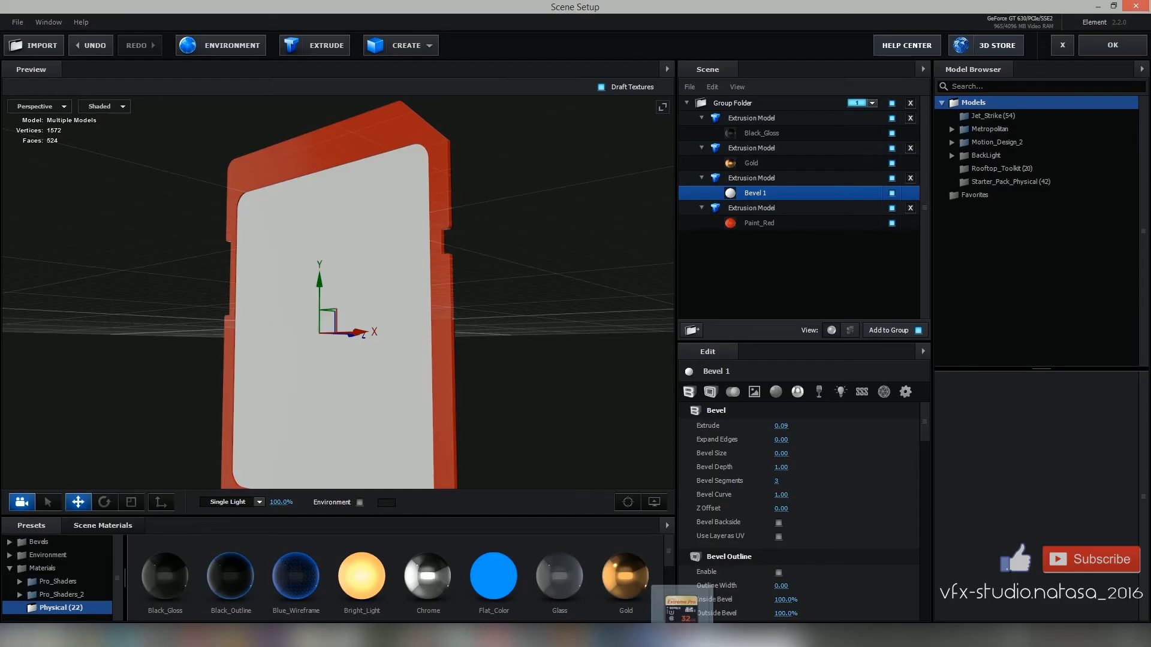
- Return to After Effects and add sandisk png to the composition
left_click(1116, 46)
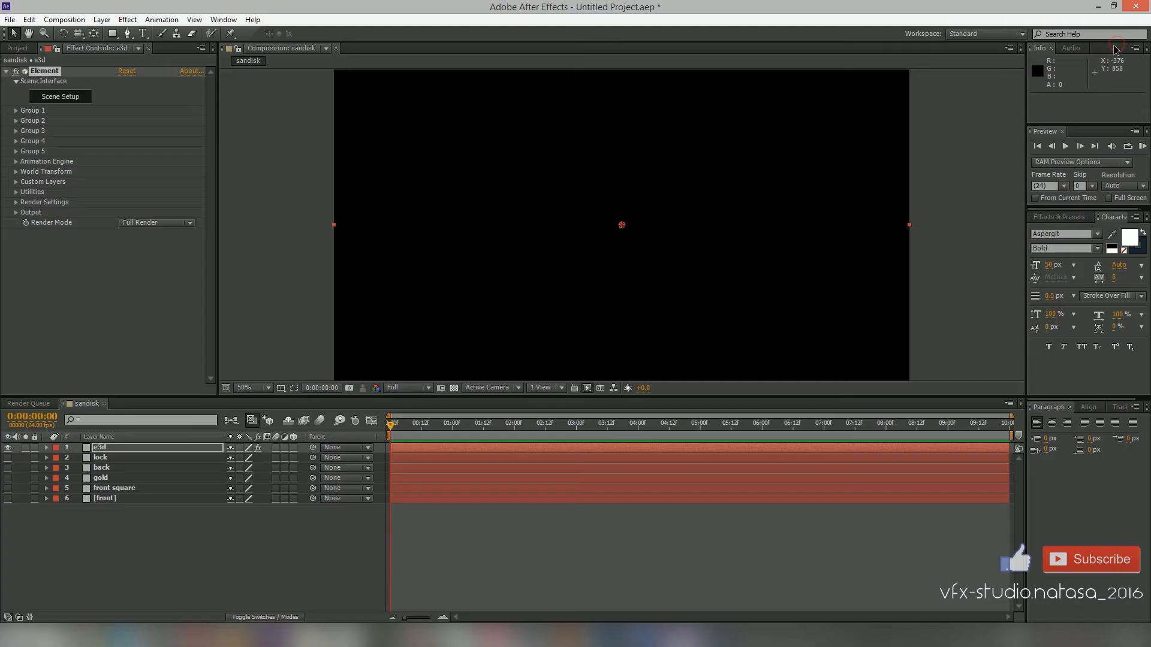
left_click(18, 49)
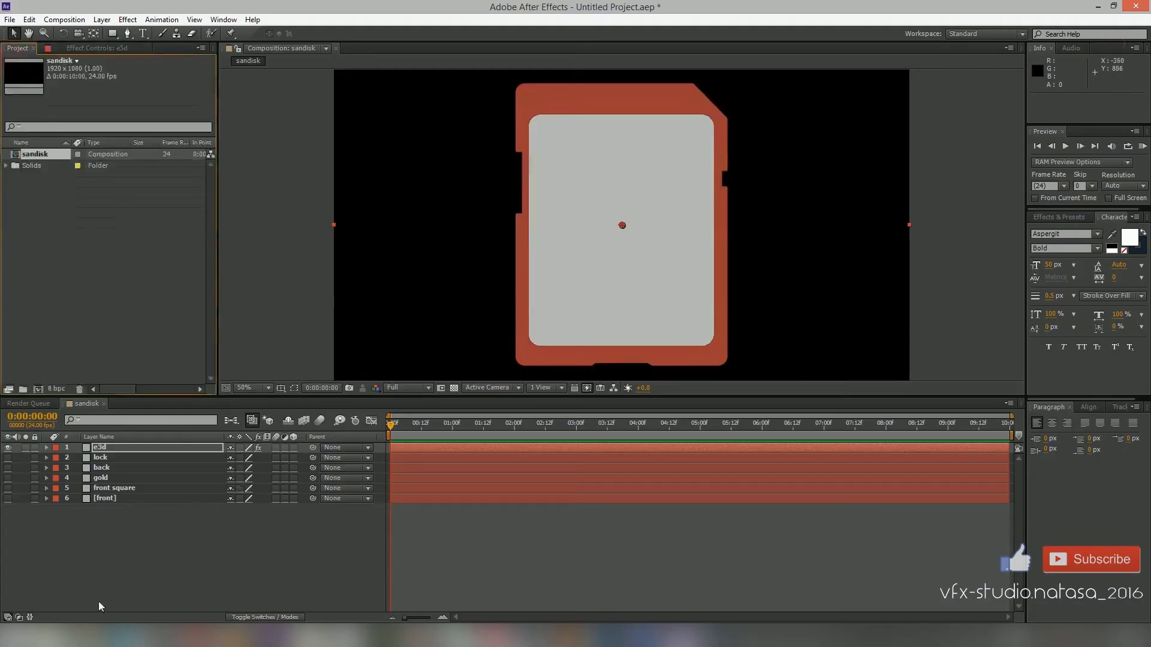
left_click(100, 635)
mouse_move(180, 147)
left_mouse_down()
mouse_move(676, 603)
mouse_move(41, 175)
mouse_move(60, 541)
left_mouse_up()
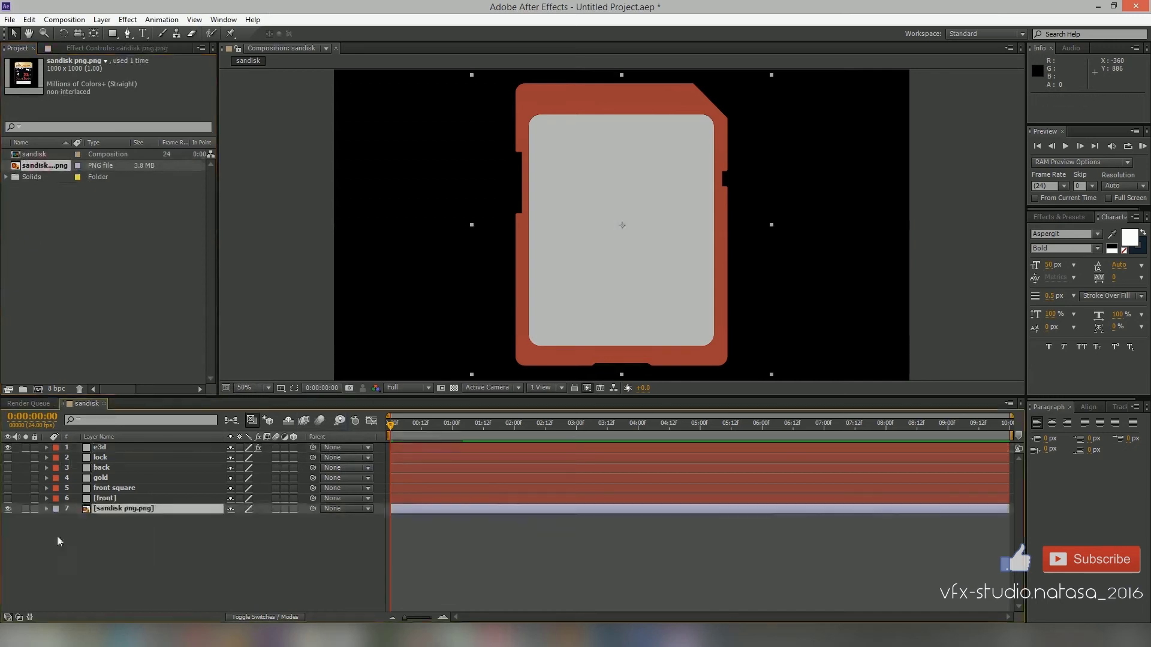
- Set the Element effect's Custom Texture Maps Layer 1 to sandisk png.png
left_click(107, 48)
left_click(17, 183)
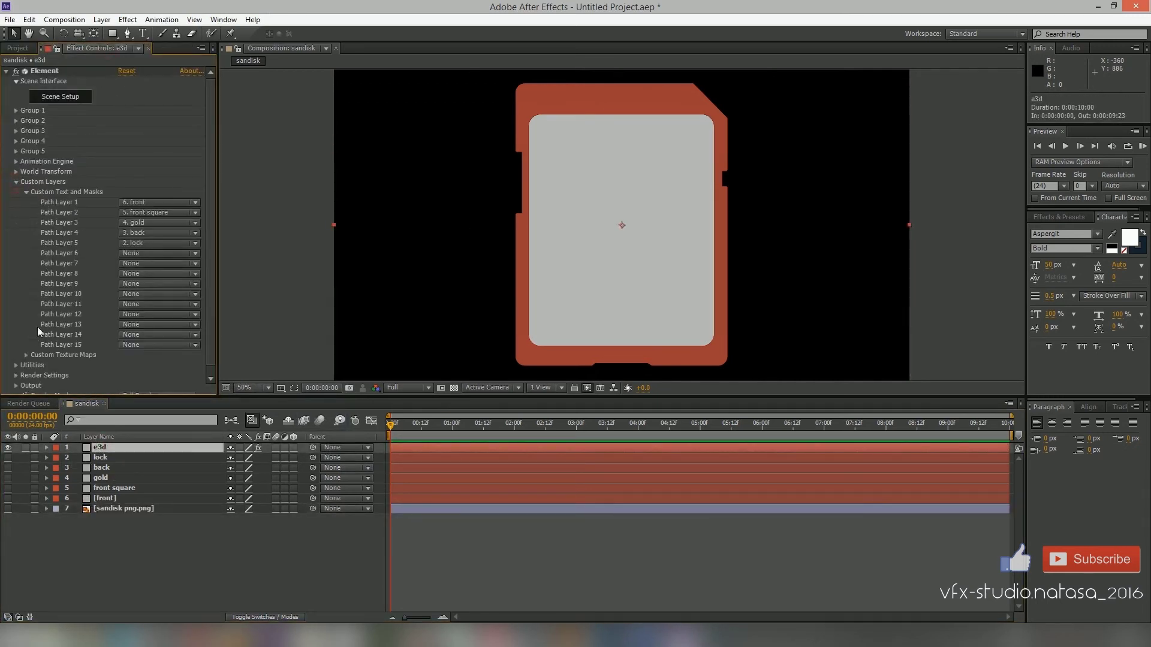
left_click(26, 192)
left_click(26, 202)
left_click(126, 212)
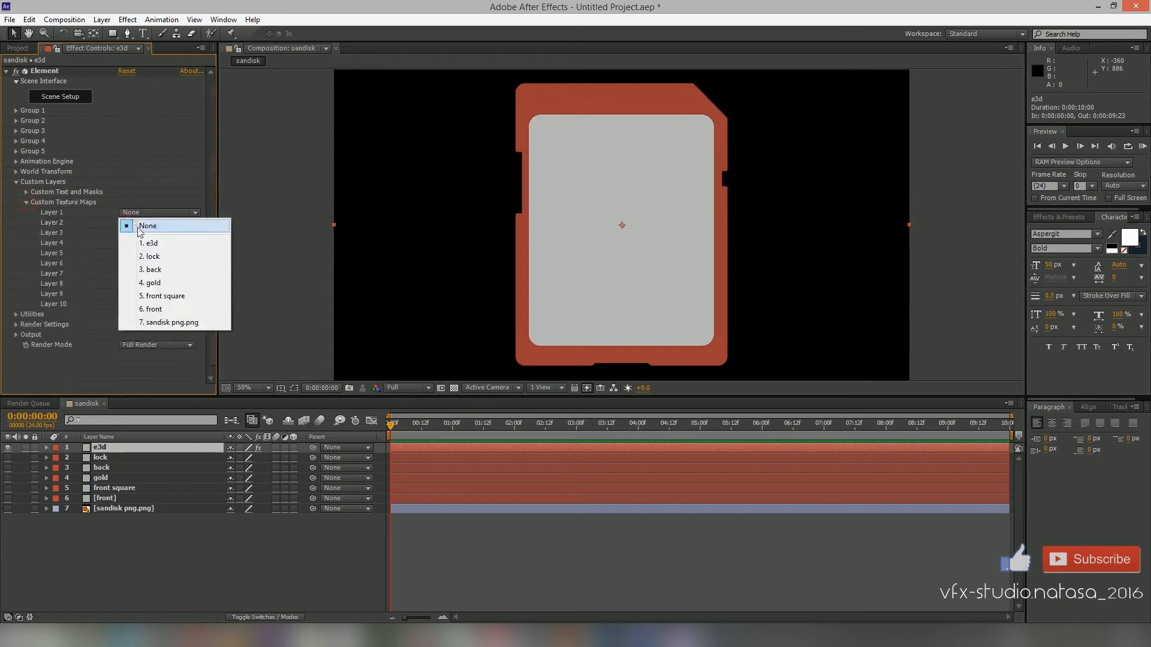
left_click(160, 324)
left_click(16, 183)
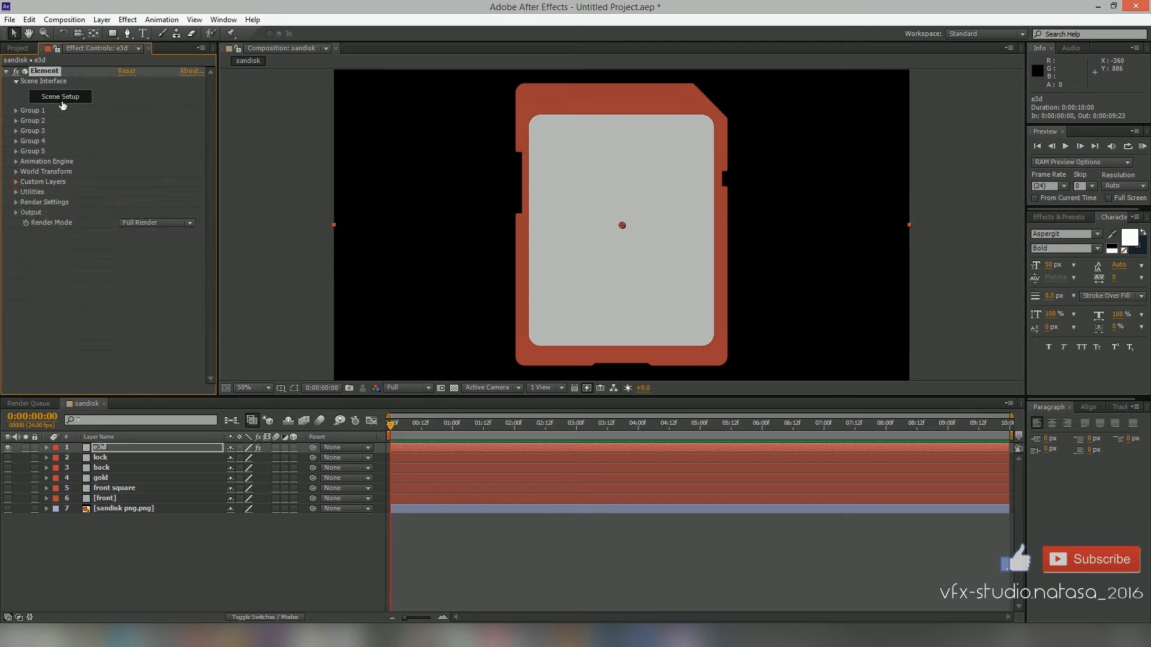
left_click(91, 95)
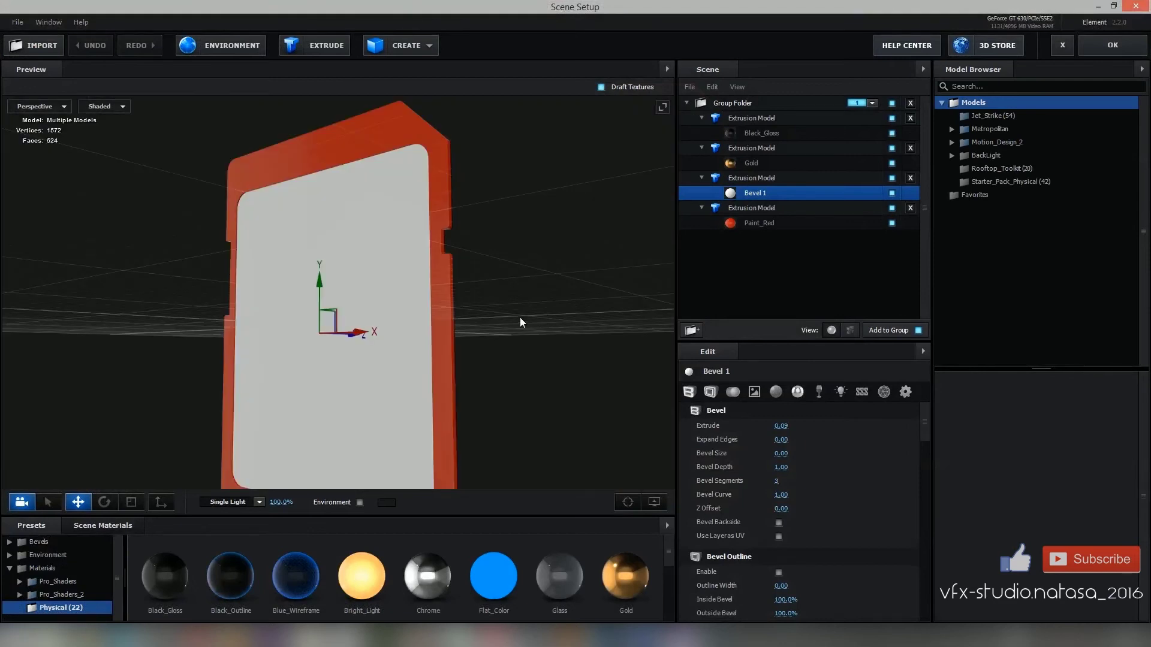
- Use Custom Layer 1 as the diffuse texture on the card's front face
left_click_drag(586, 340, 502, 281)
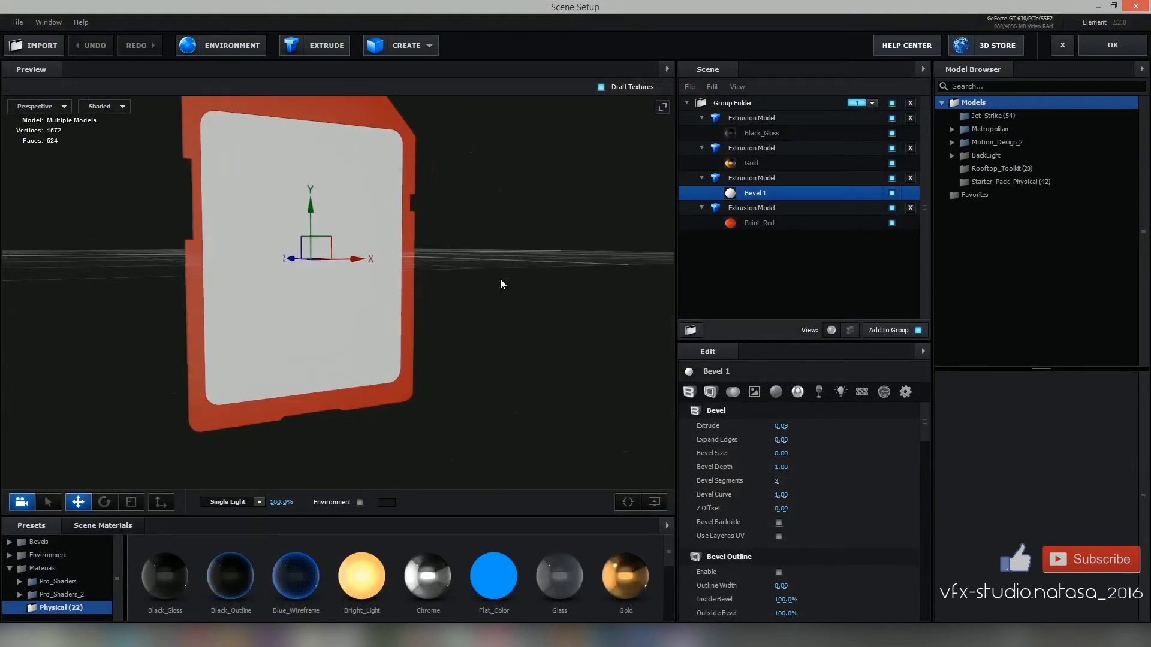
scroll(806, 449, "down", 3)
scroll(808, 460, "down", 3)
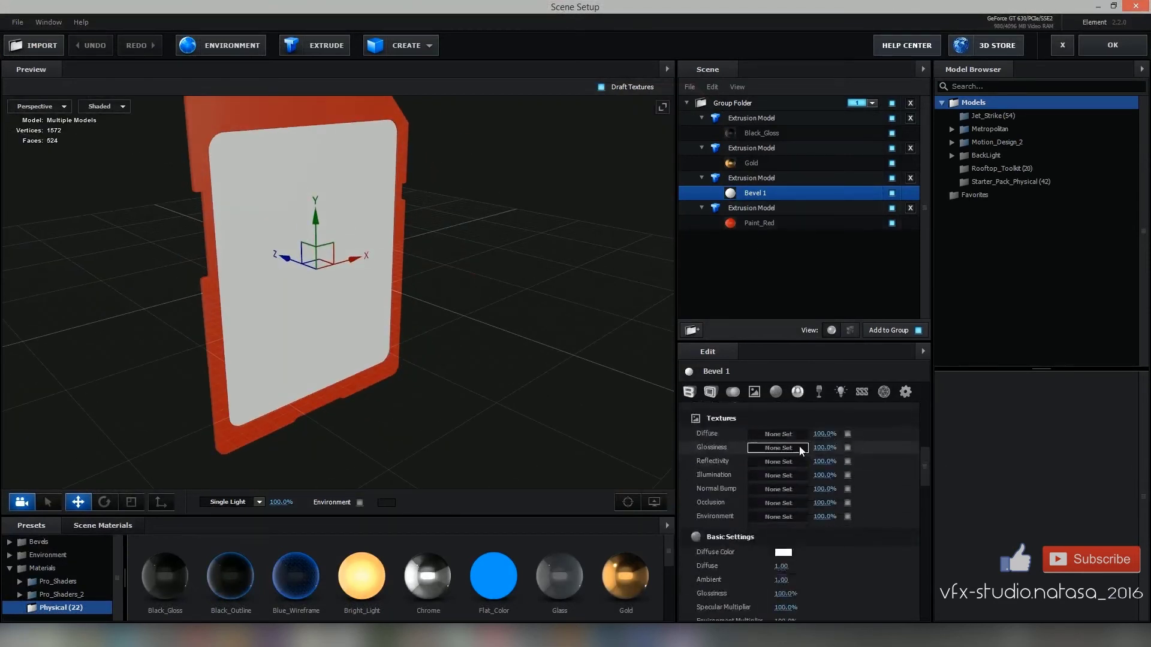
left_click(796, 434)
left_click(771, 359)
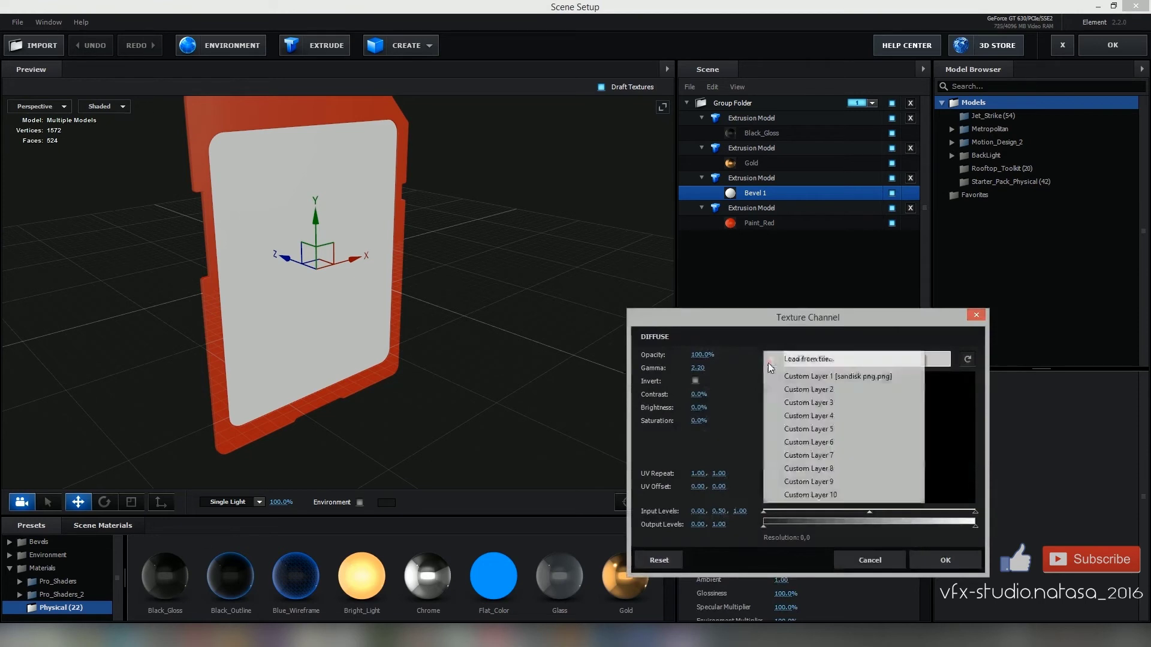
left_click(807, 375)
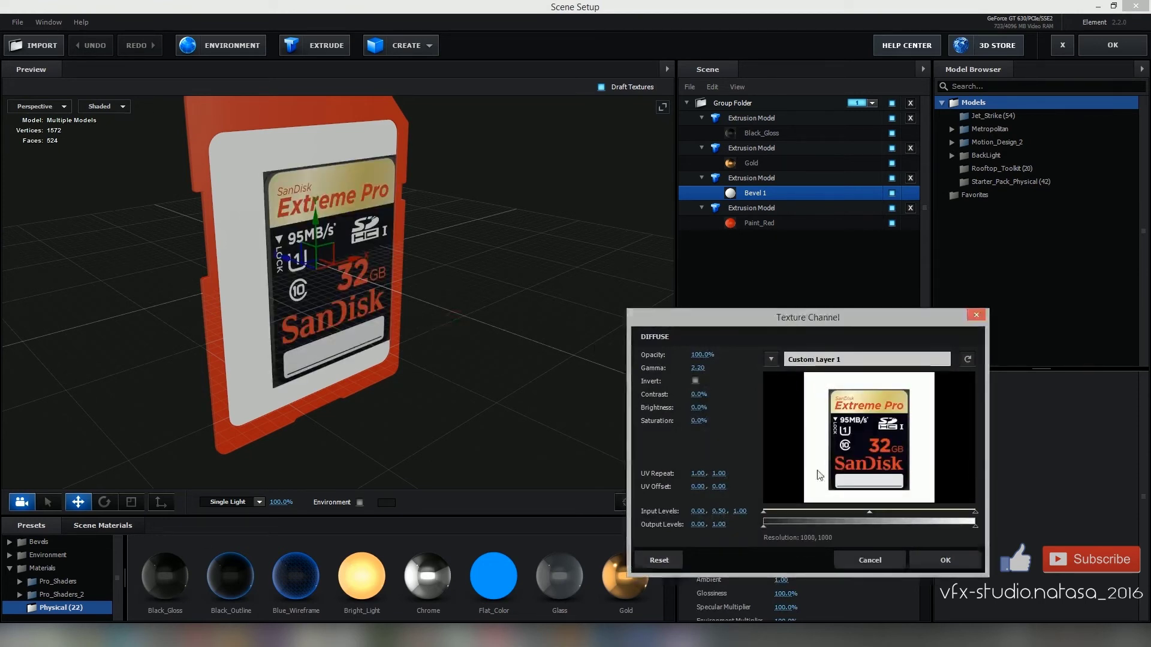
left_click(946, 560)
- Adjust the label's UV Repeat to 0.74 × 0.77 and UV Offset to 0.13
mouse_move(482, 298)
left_mouse_down()
mouse_move(443, 298)
mouse_move(491, 249)
mouse_move(520, 281)
left_mouse_up()
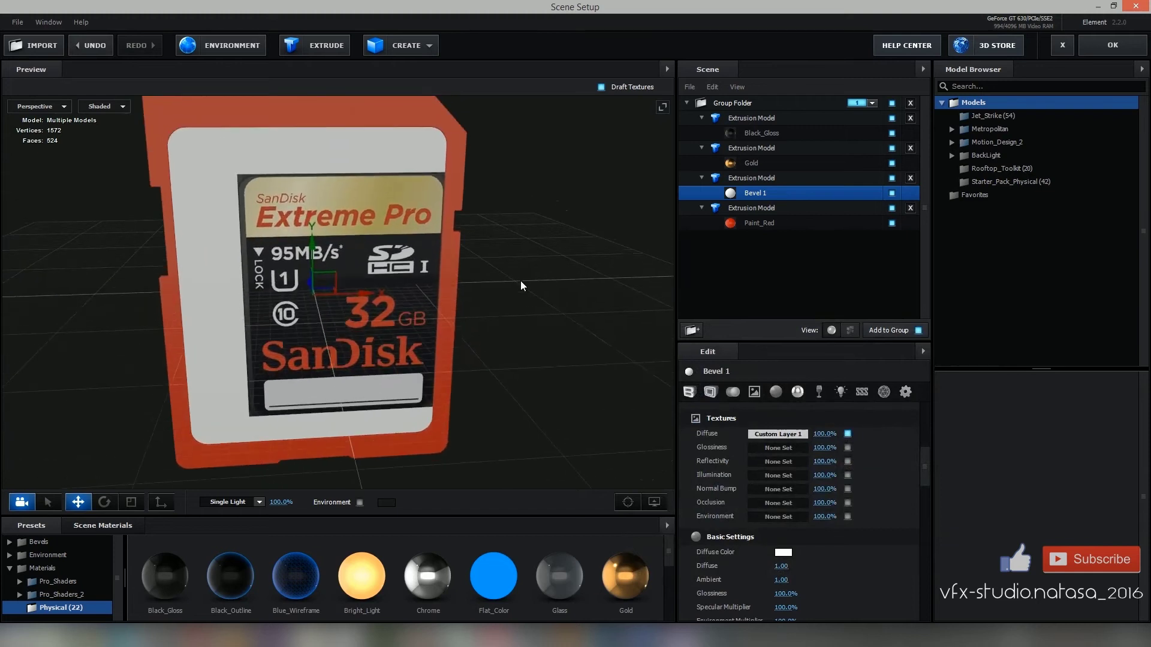
left_click(782, 434)
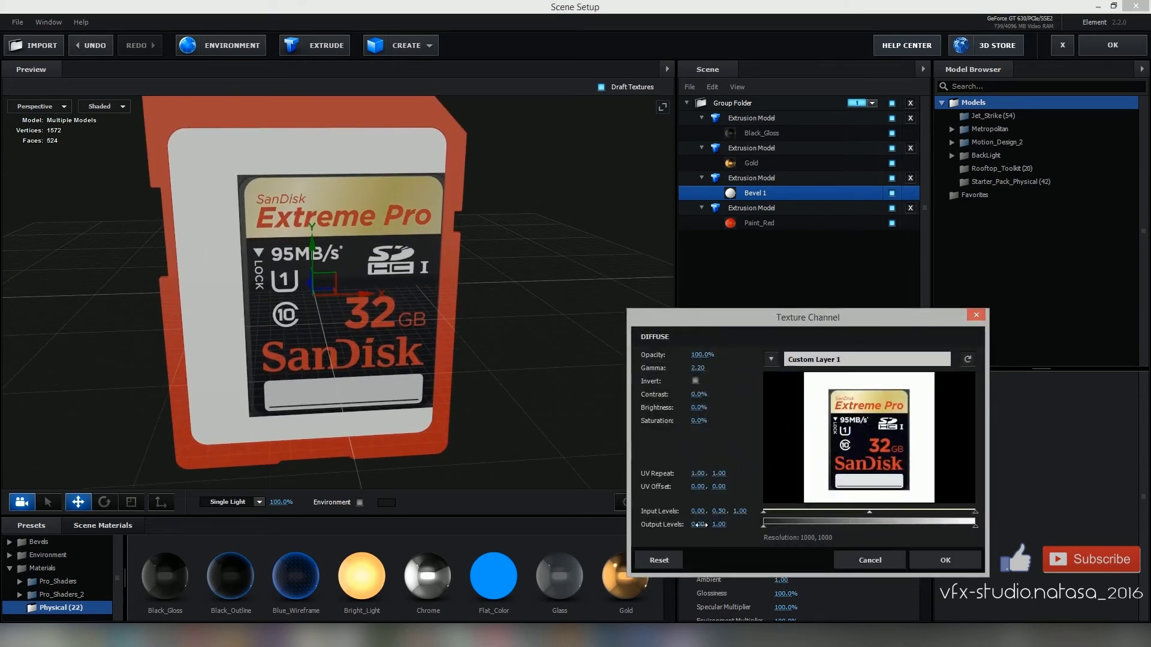
mouse_move(698, 474)
left_mouse_down()
mouse_move(718, 474)
mouse_move(694, 479)
mouse_move(723, 489)
left_mouse_up()
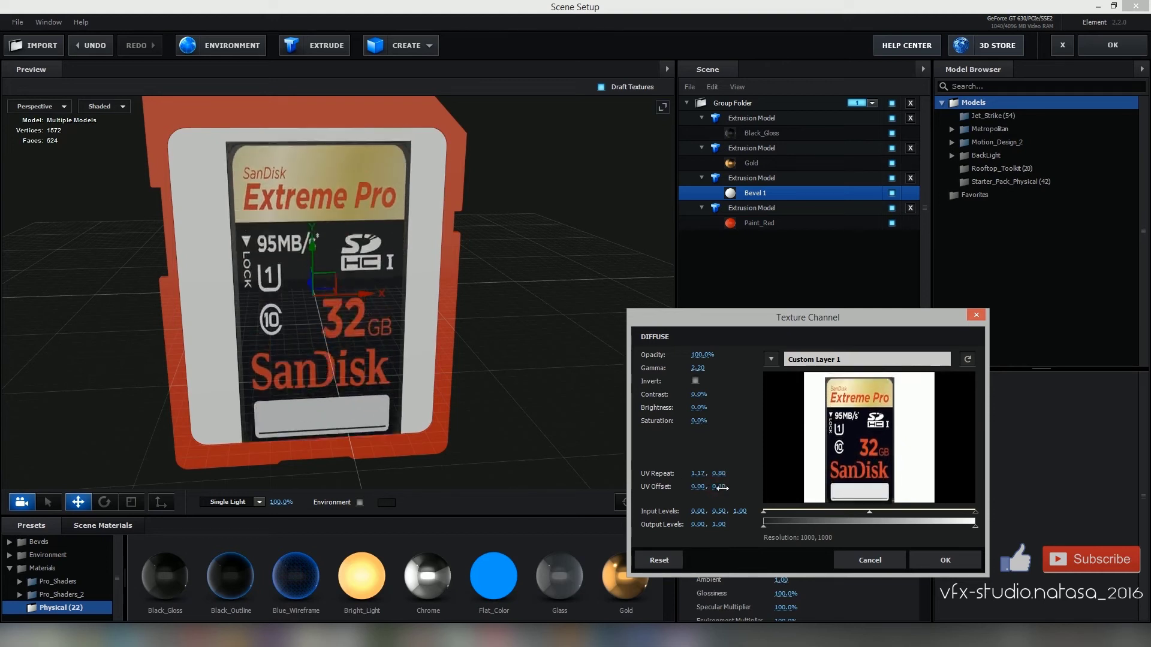
mouse_move(722, 474)
left_mouse_down()
mouse_move(673, 477)
mouse_move(713, 487)
left_mouse_up()
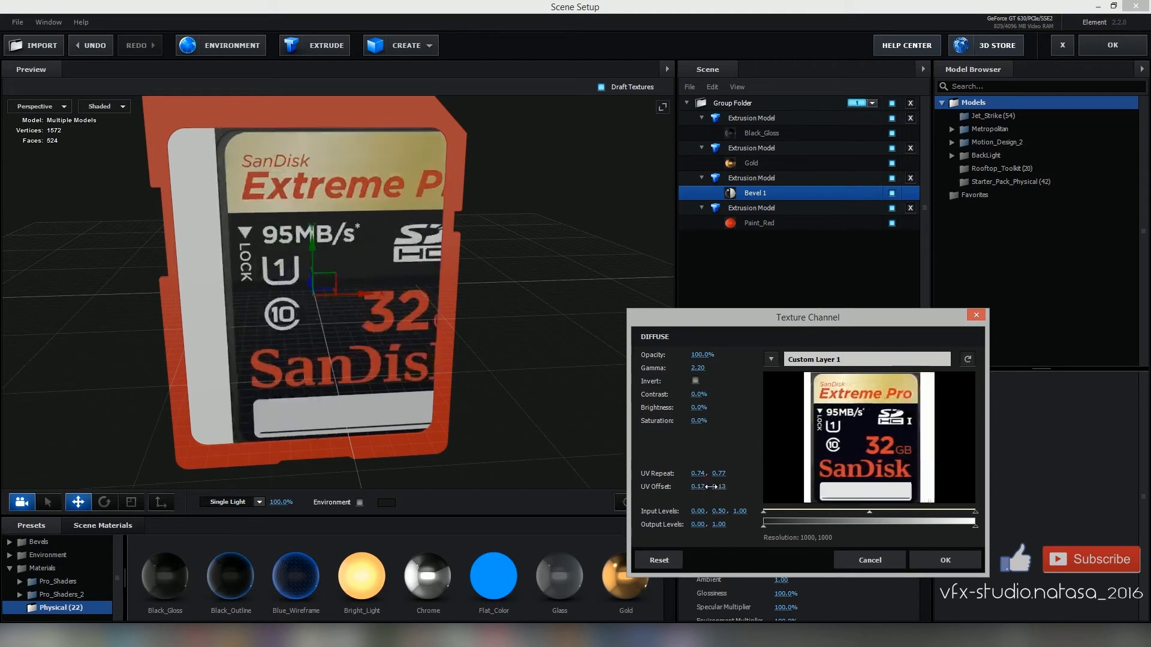
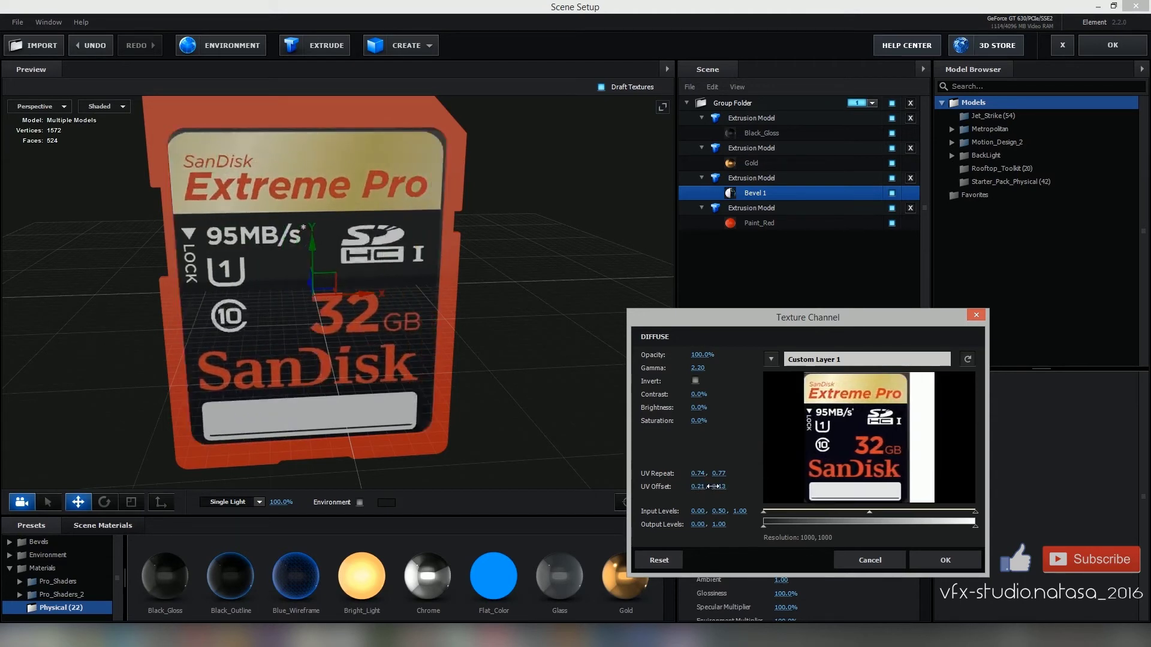
- Adjust the label texture's horizontal UV offset to 0.22
left_click_drag(713, 487, 713, 486)
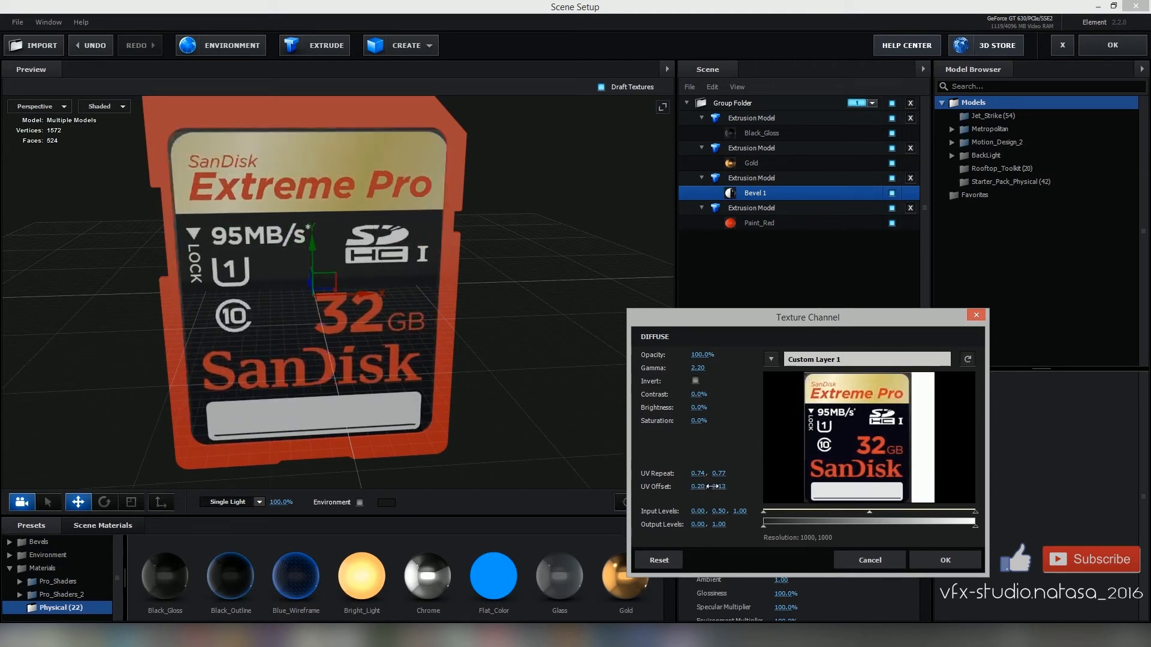
left_click(701, 487)
type(".19")
key("Return")
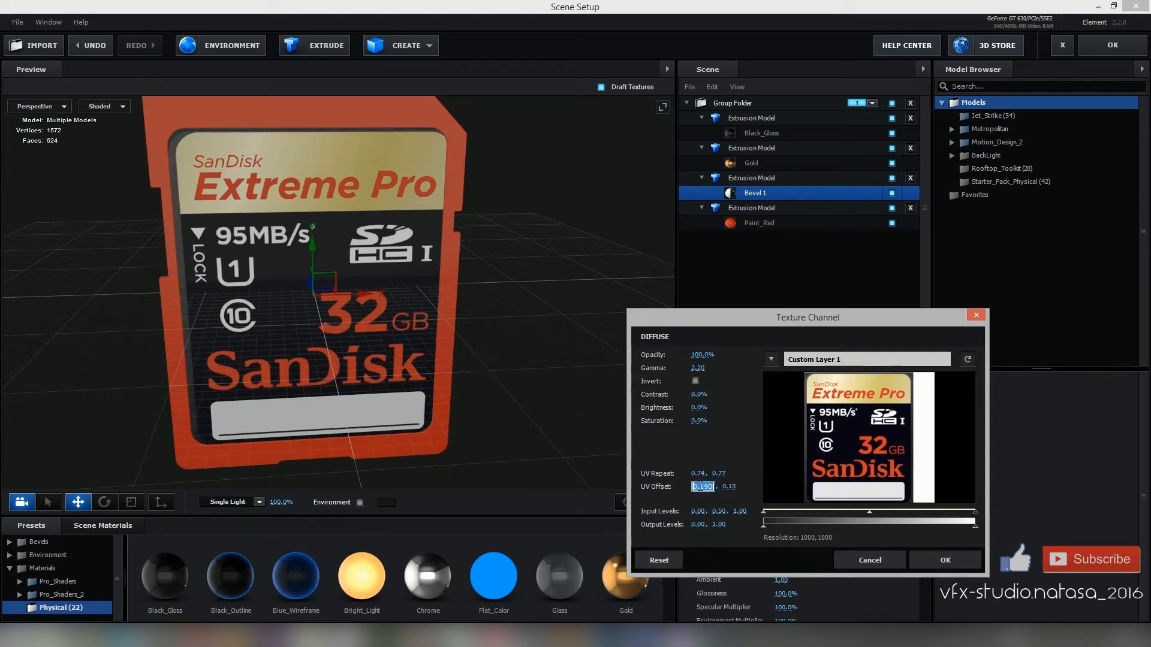
left_click(700, 486)
type(".21")
key("Return")
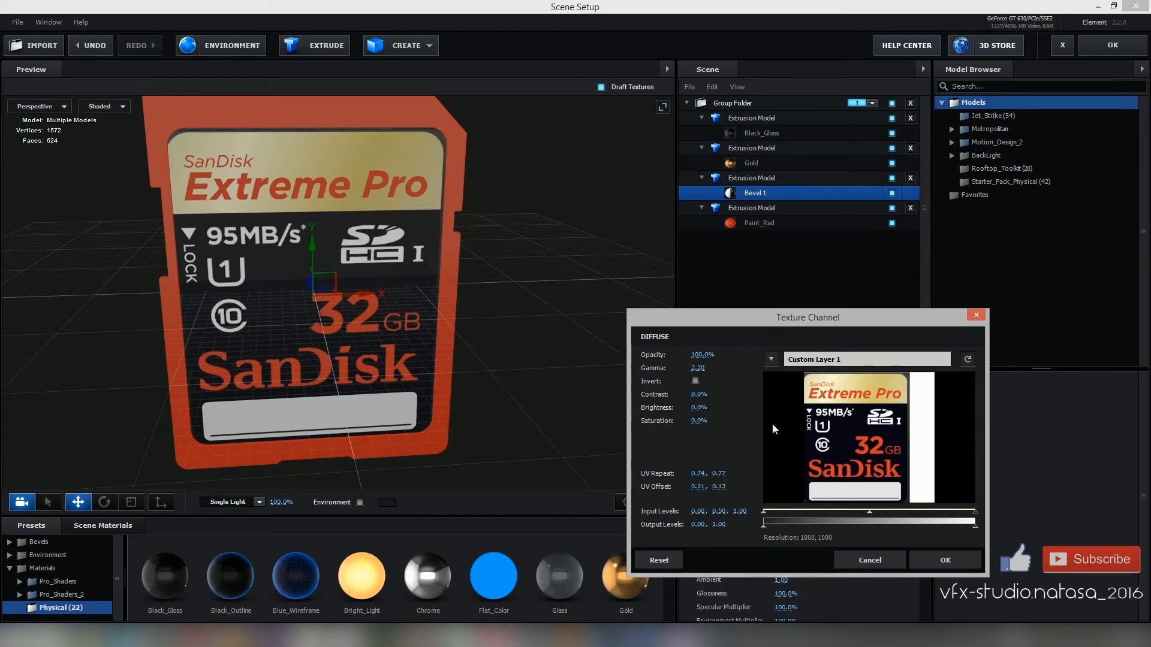
left_click(699, 486)
key("Return")
- Set UV repeat to 0.70, 0.74 and vertical offset to 0.16, then accept the texture
left_click_drag(699, 474, 697, 474)
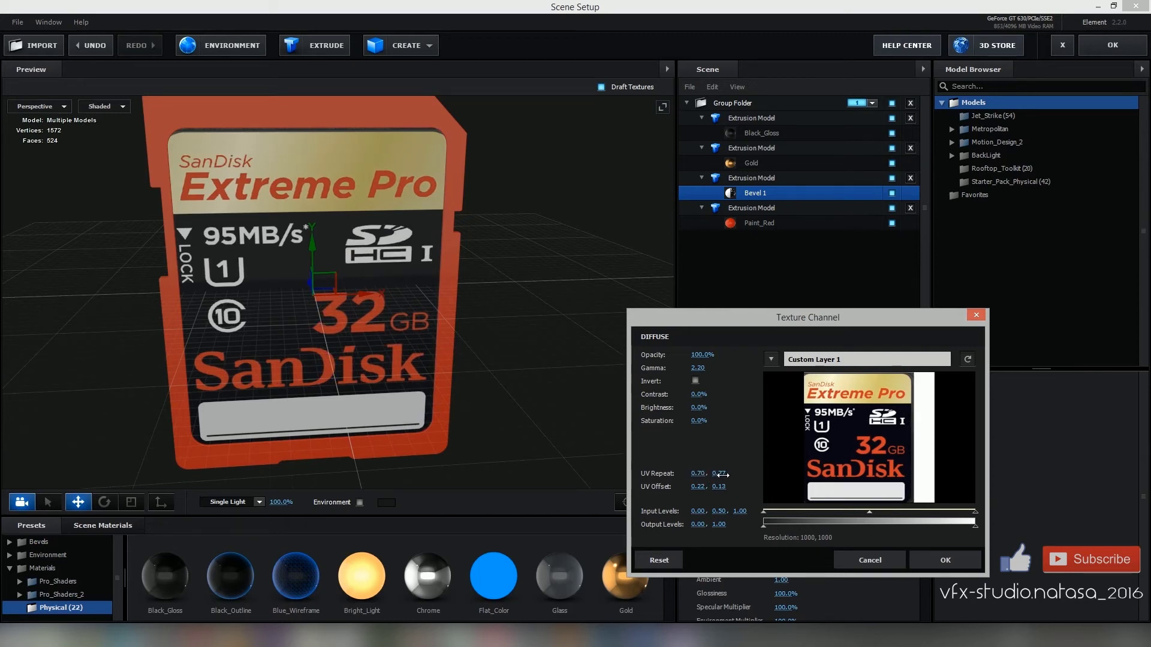
left_click_drag(721, 474, 721, 486)
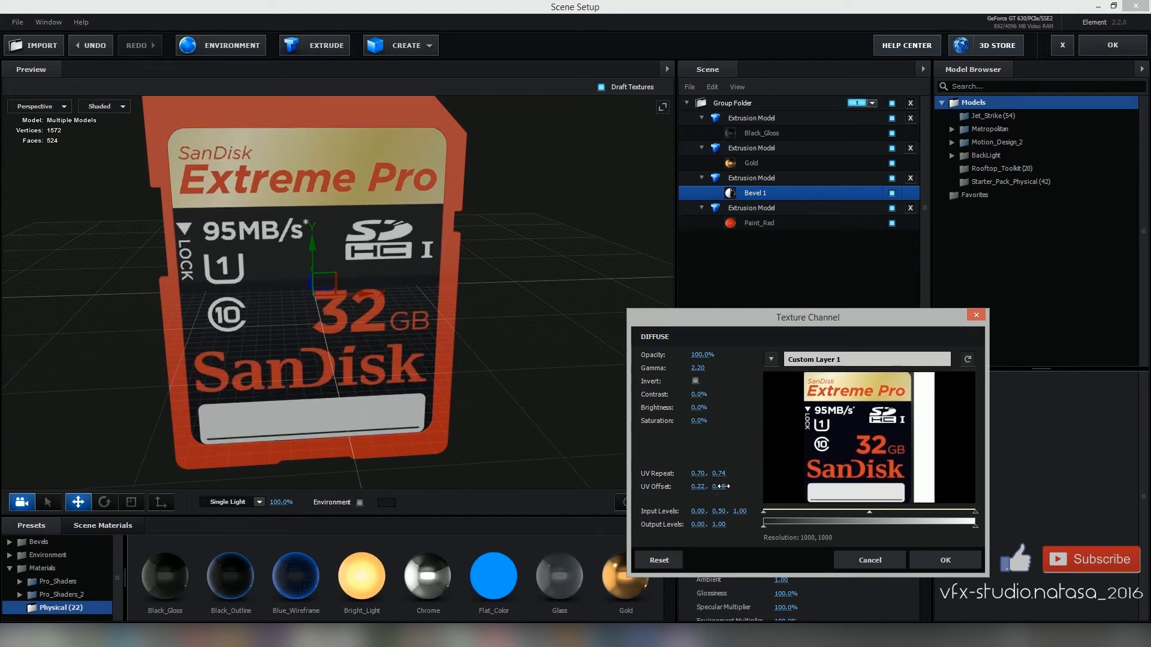
left_click_drag(723, 487, 724, 487)
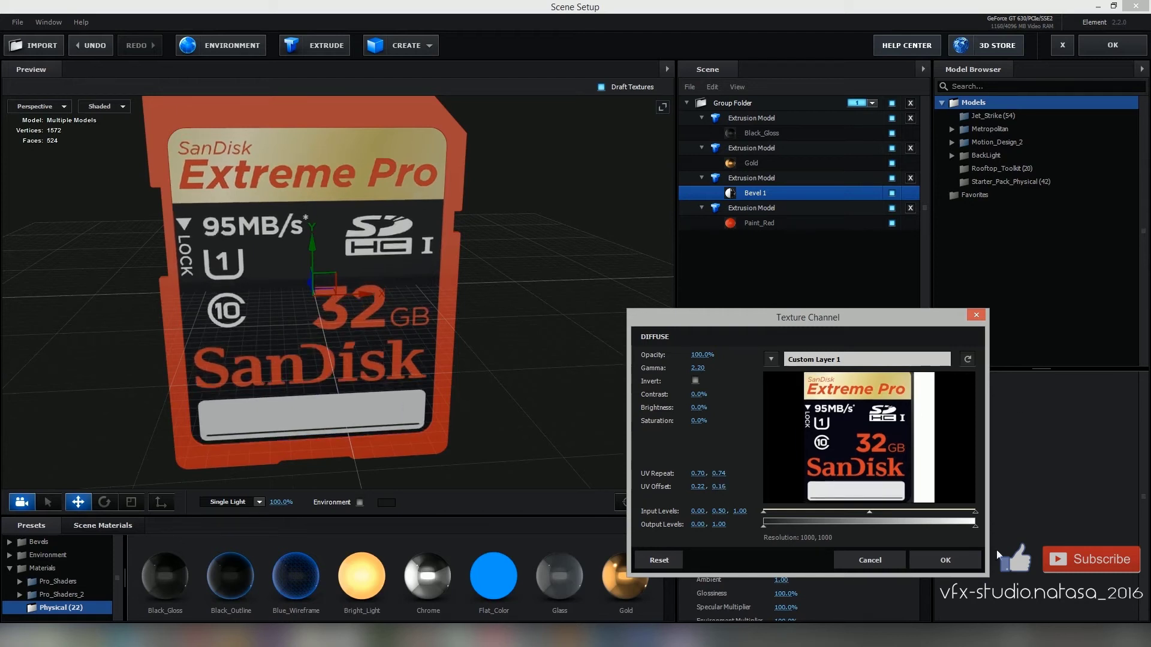
left_click(946, 561)
mouse_move(573, 354)
left_mouse_down()
mouse_move(537, 306)
mouse_move(520, 330)
left_mouse_up()
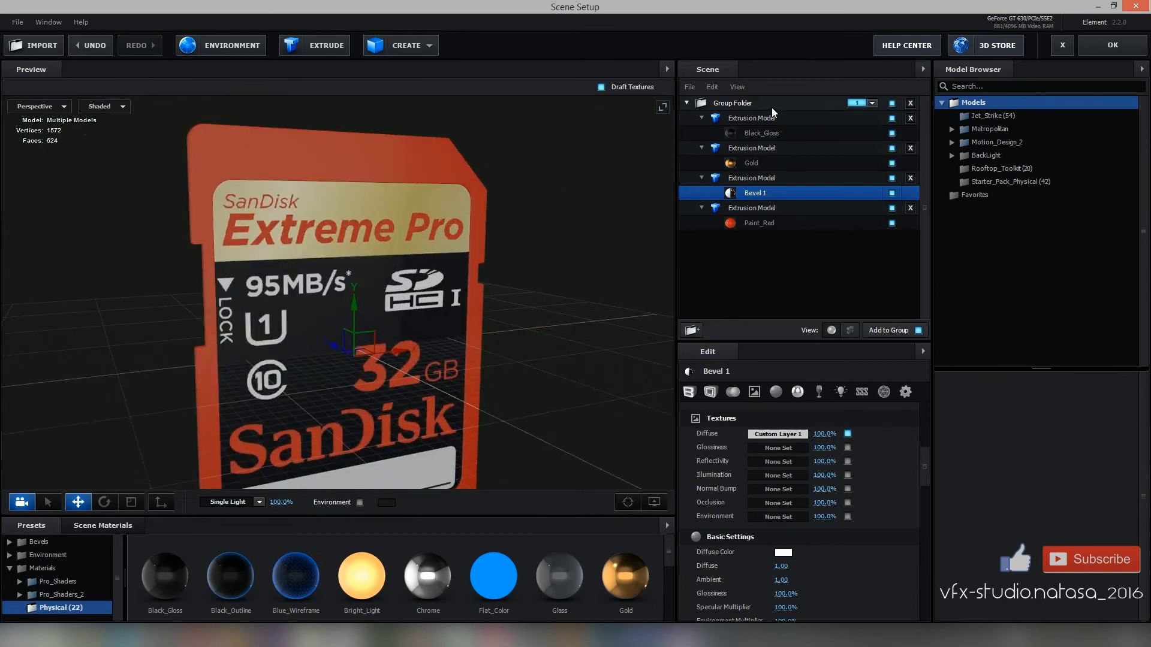
- Add a new extrusion model built from Custom Path 5
left_click(747, 118)
double_click(747, 120)
left_click(327, 45)
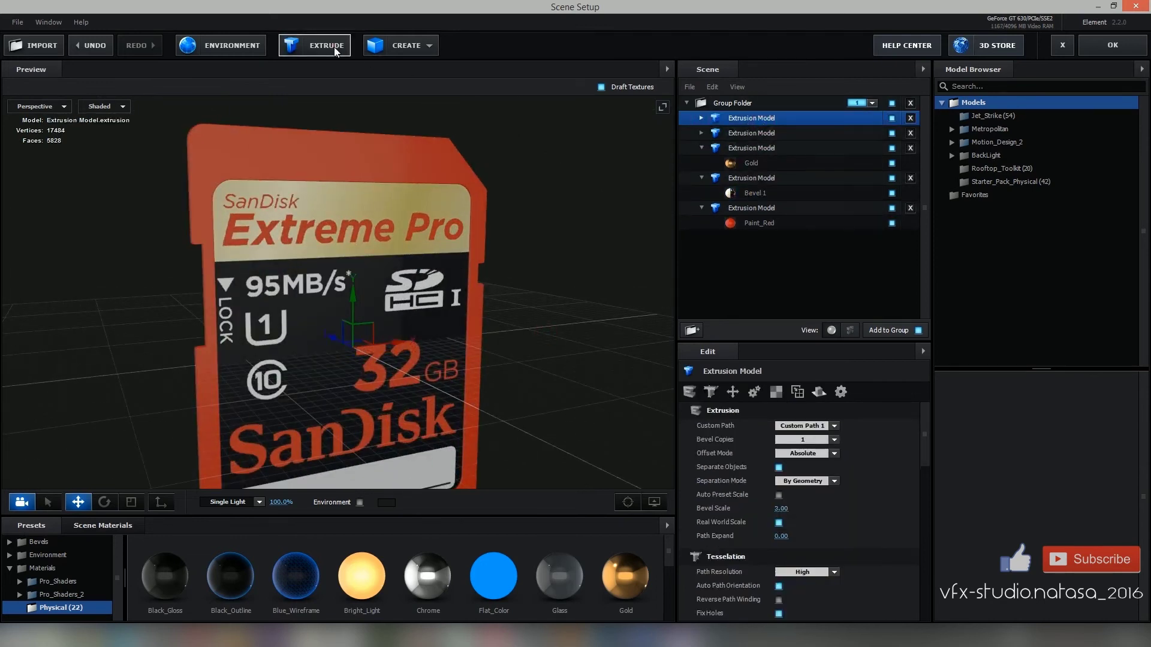
left_click(804, 426)
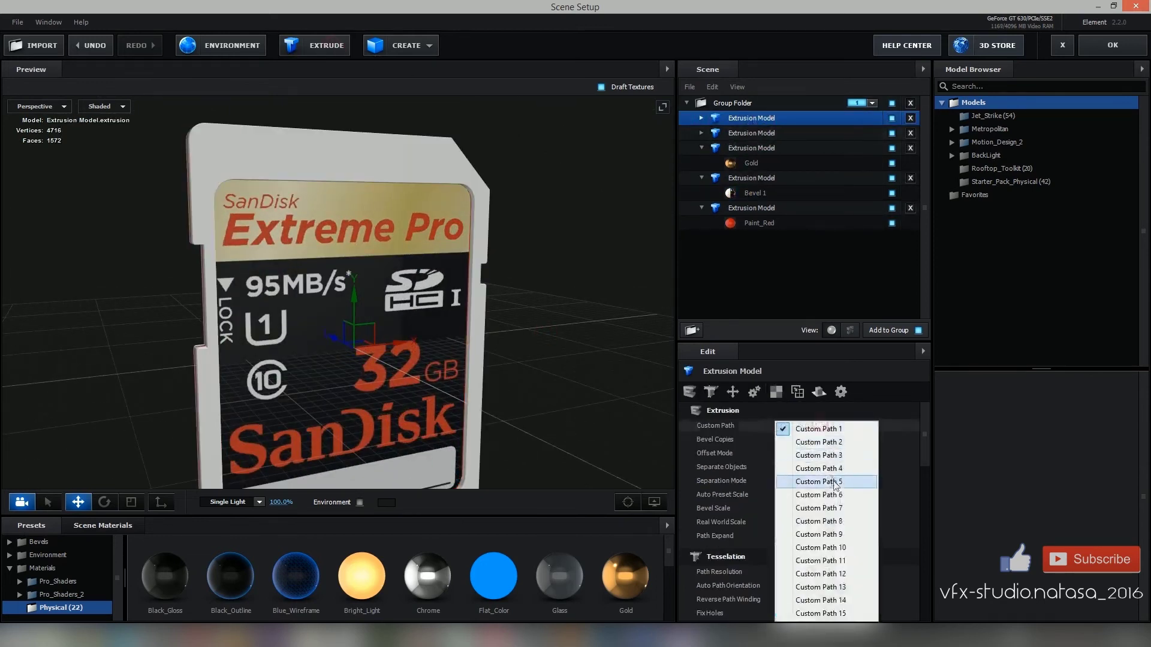
left_click(803, 481)
- Switch the viewport to the straight-on Front view
mouse_move(545, 359)
left_mouse_down()
mouse_move(636, 358)
mouse_move(495, 356)
left_mouse_up()
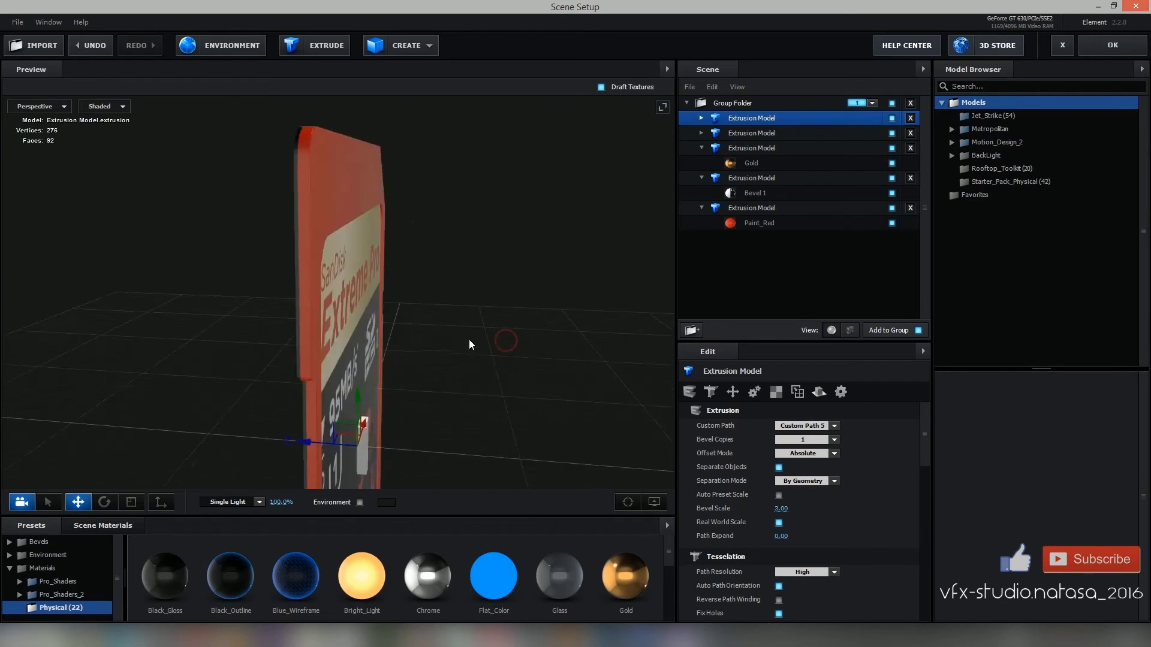
left_click_drag(530, 319, 423, 321)
left_click(37, 106)
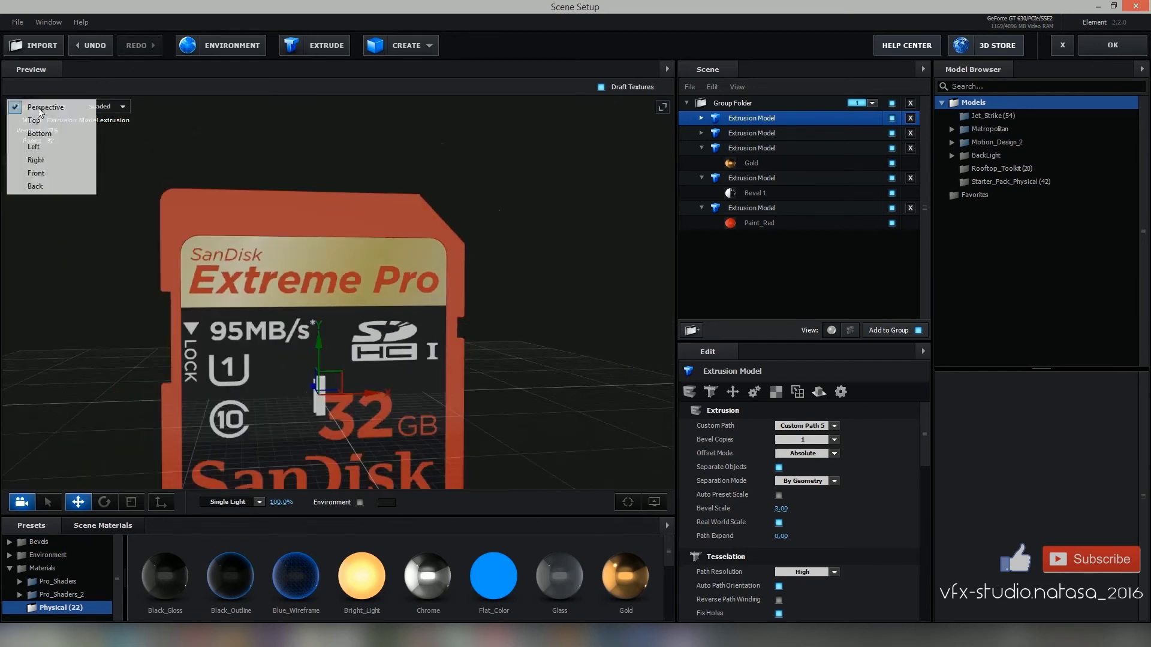
left_click(27, 171)
- Move the white piece into the notch beside LOCK, then return to Perspective view
left_click_drag(470, 350, 284, 239)
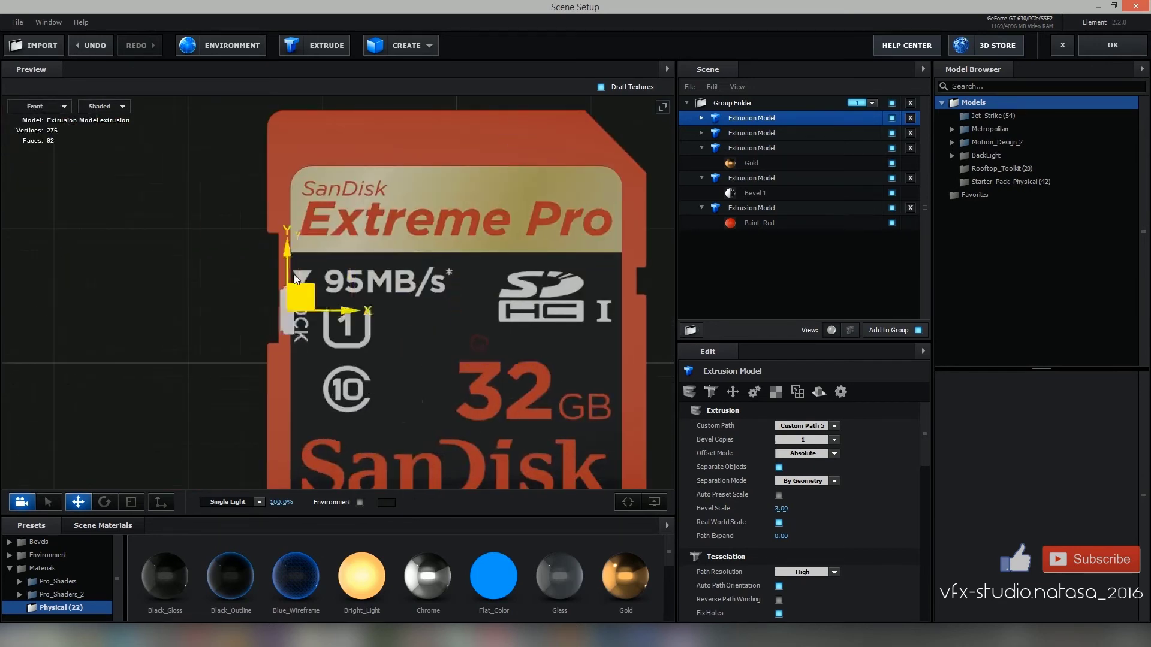
scroll(256, 240, "up", 3)
scroll(425, 357, "down", 2)
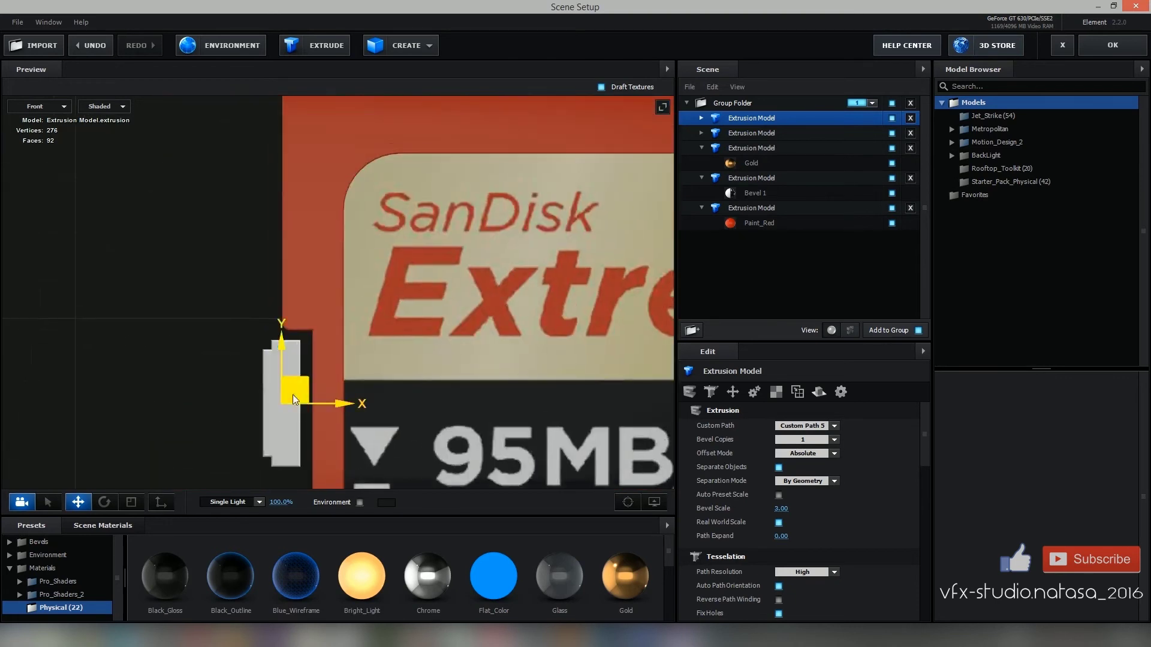
scroll(293, 394, "up", 4)
left_click_drag(301, 433, 306, 425)
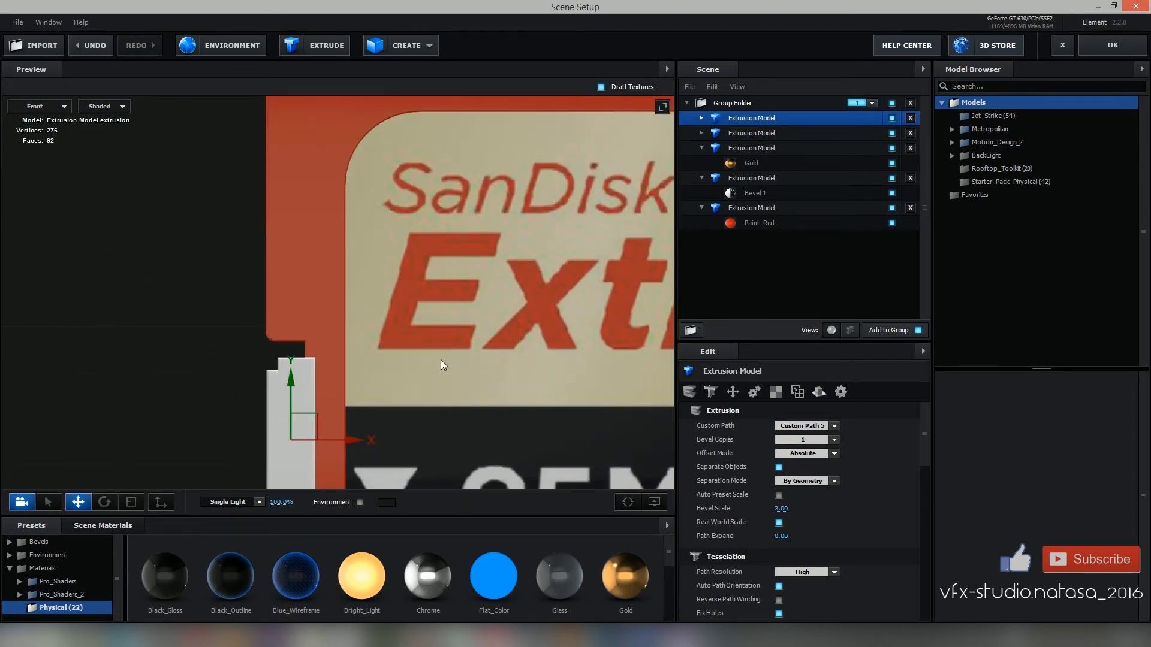
scroll(442, 378, "down", 3)
left_click(35, 106)
left_click(35, 115)
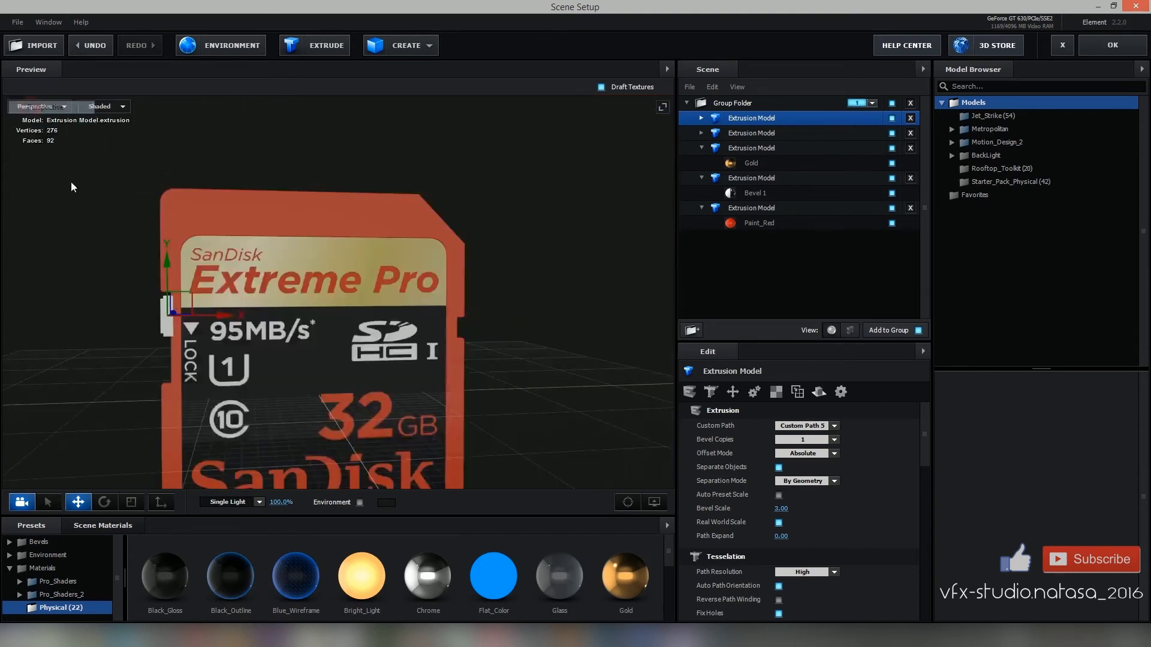
scroll(284, 393, "up", 3)
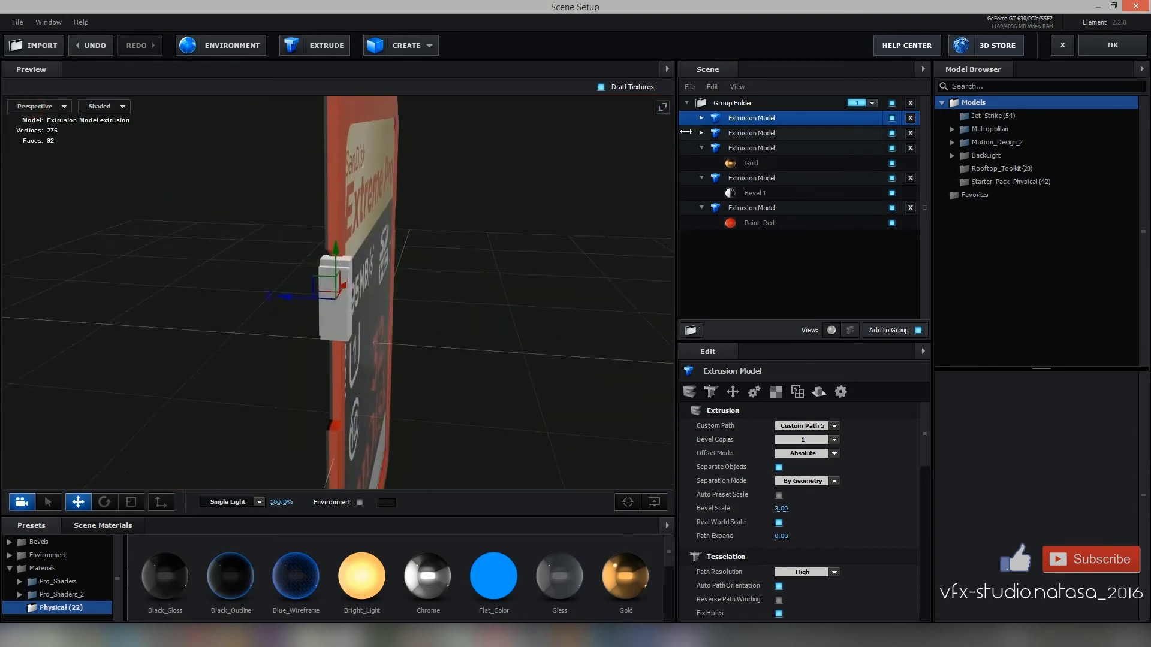
- Colour the new piece's material dark grey (616161)
left_click(701, 118)
left_click(720, 132)
left_click(783, 552)
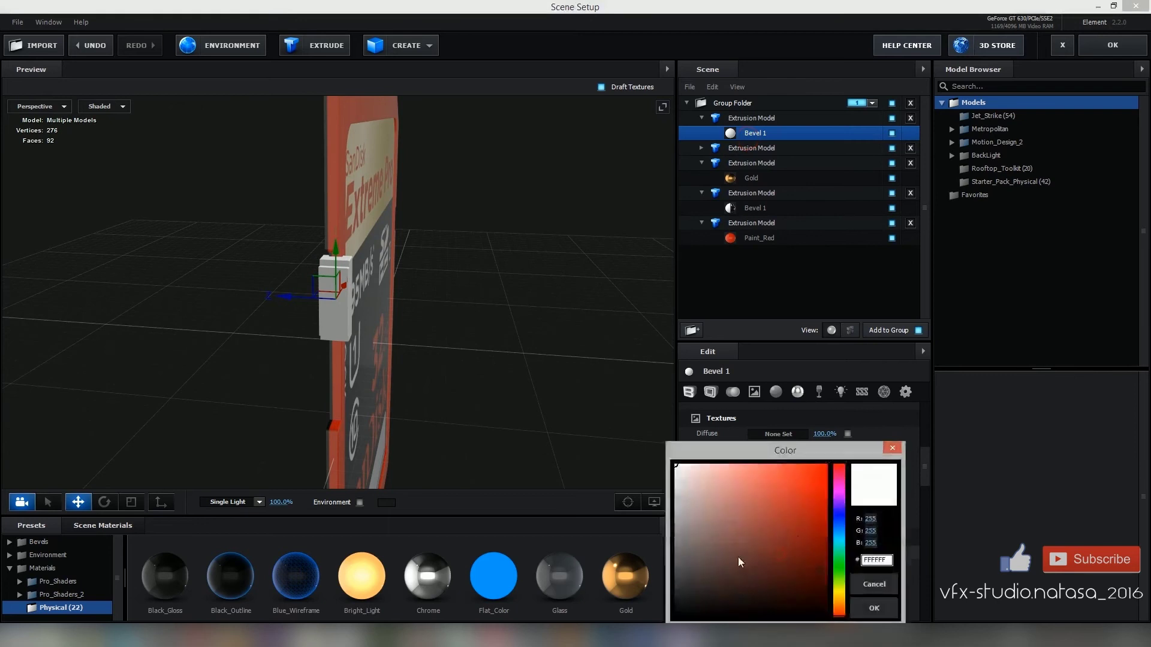
left_click_drag(738, 556, 675, 560)
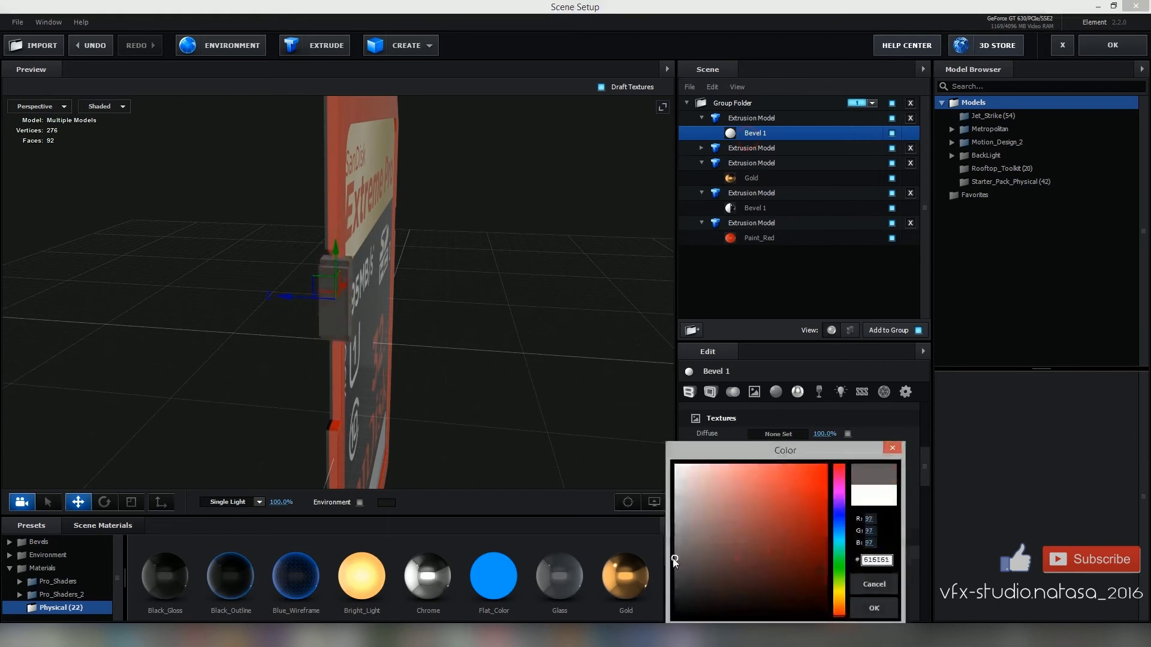
left_click(875, 607)
- Set bevel size to 0 and extrude depth to 0.17, then apply and reopen Scene Setup
scroll(810, 570, "up", 5)
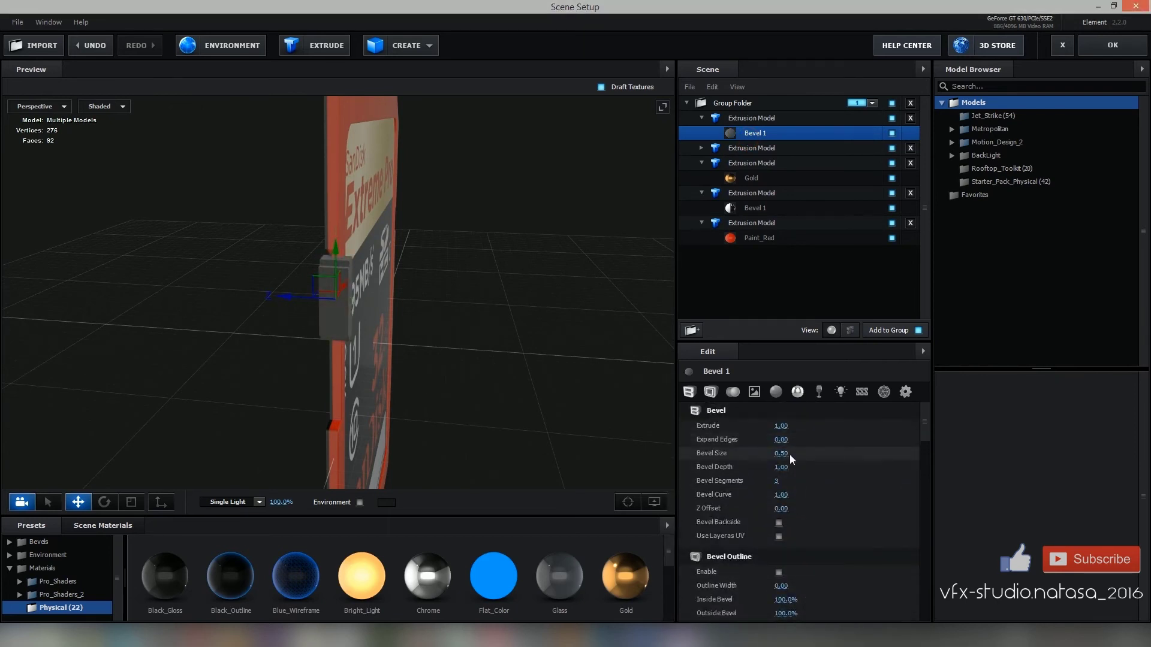
left_click_drag(781, 454, 519, 455)
left_click_drag(782, 425, 739, 430)
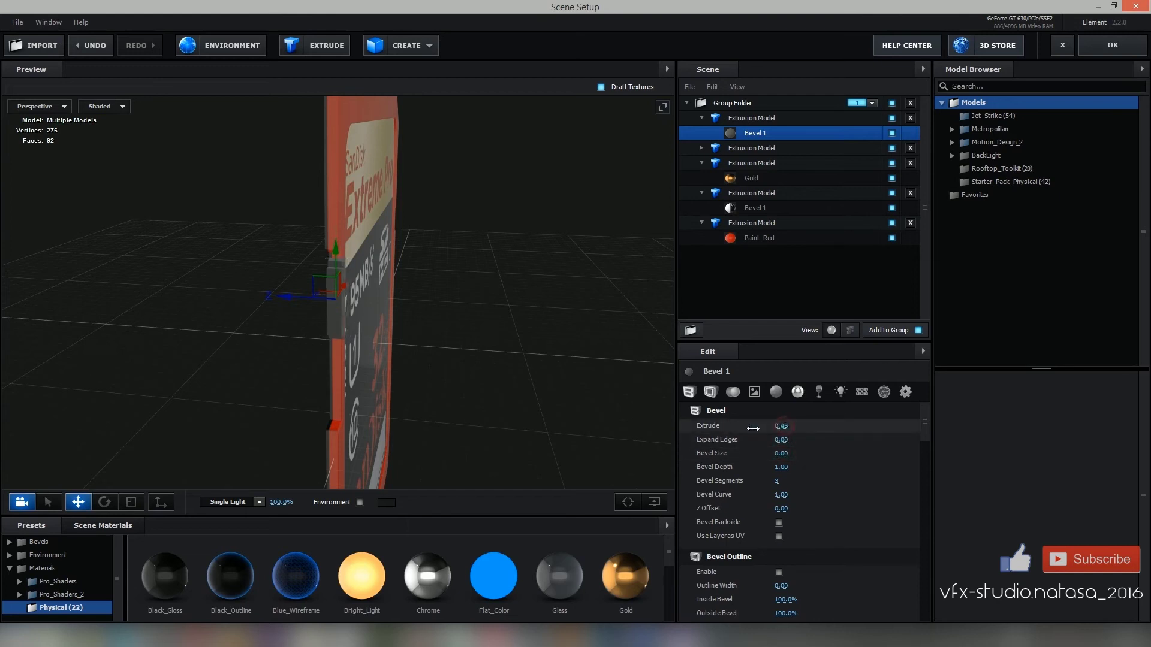
scroll(300, 300, "up", 3)
mouse_move(299, 301)
left_mouse_down()
mouse_move(498, 305)
mouse_move(488, 308)
left_mouse_up()
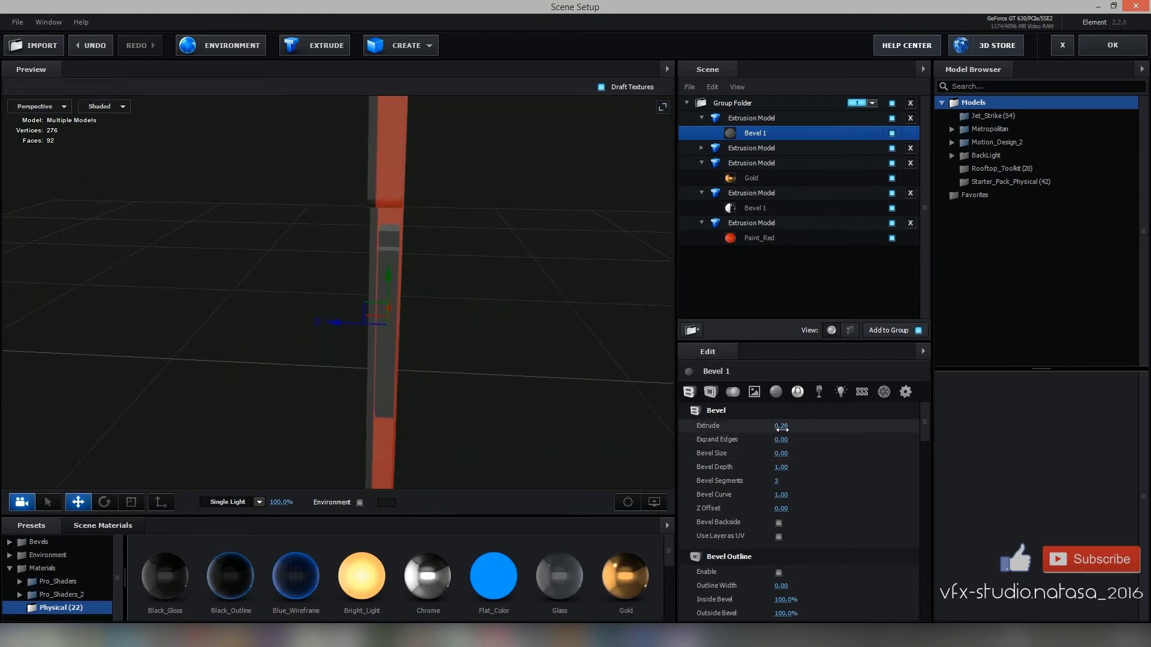
left_click_drag(781, 427, 774, 427)
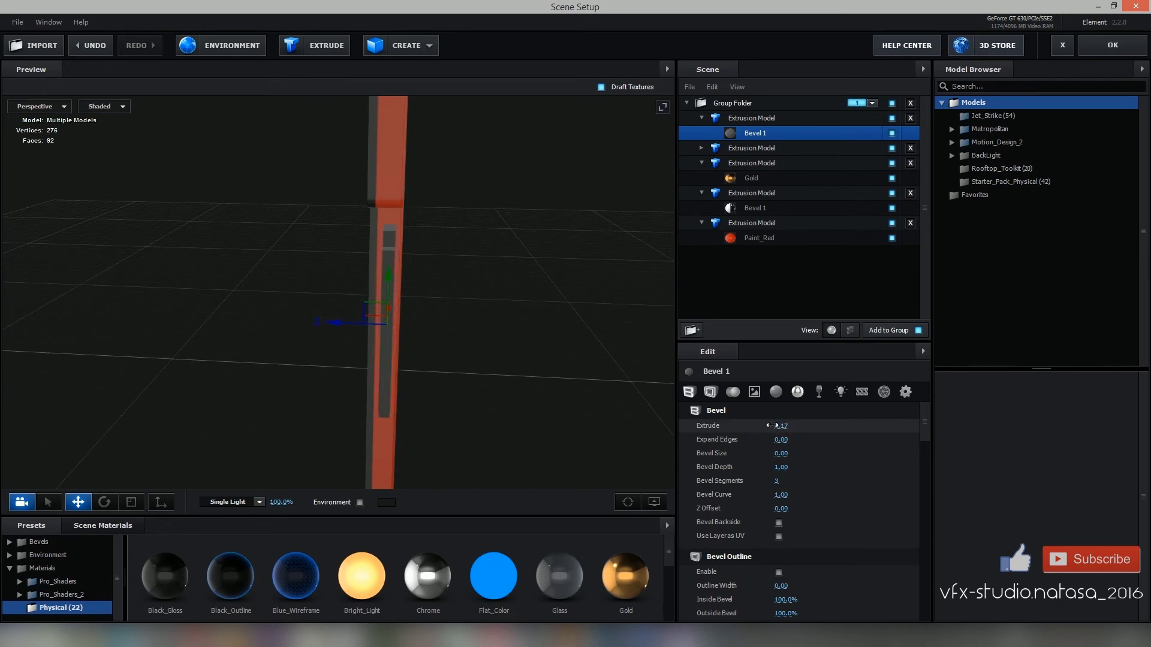
mouse_move(480, 384)
left_mouse_down()
mouse_move(509, 406)
mouse_move(311, 347)
mouse_move(233, 283)
mouse_move(535, 445)
mouse_move(368, 391)
mouse_move(588, 455)
mouse_move(519, 487)
mouse_move(577, 400)
left_mouse_up()
scroll(527, 434, "down", 5)
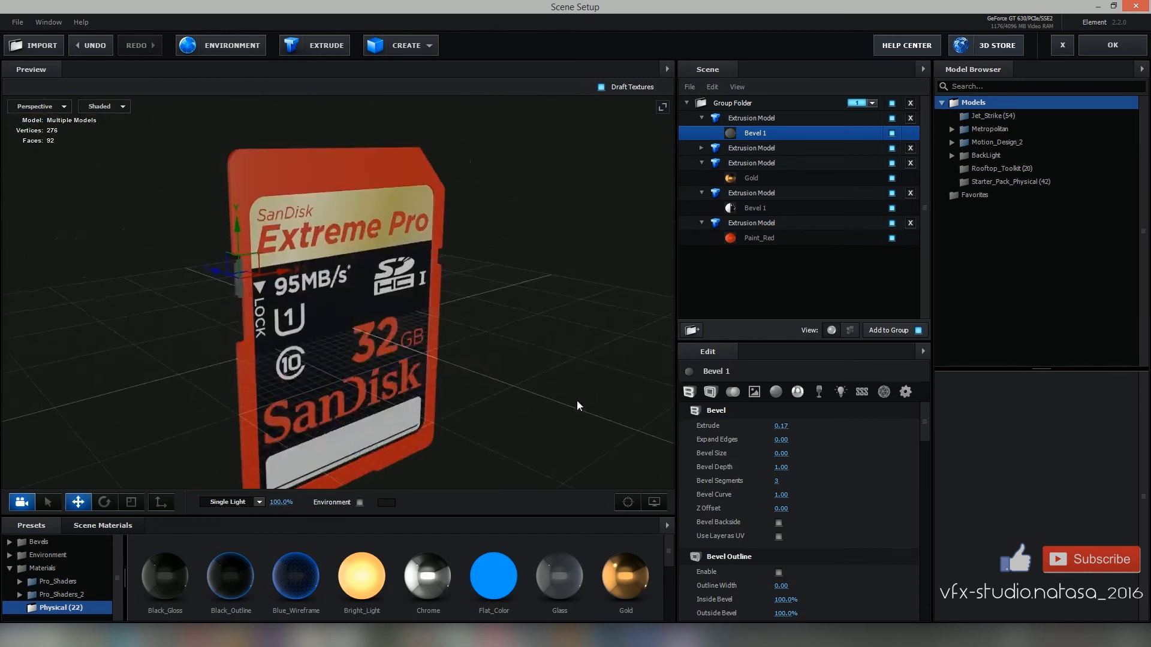
left_click(1114, 47)
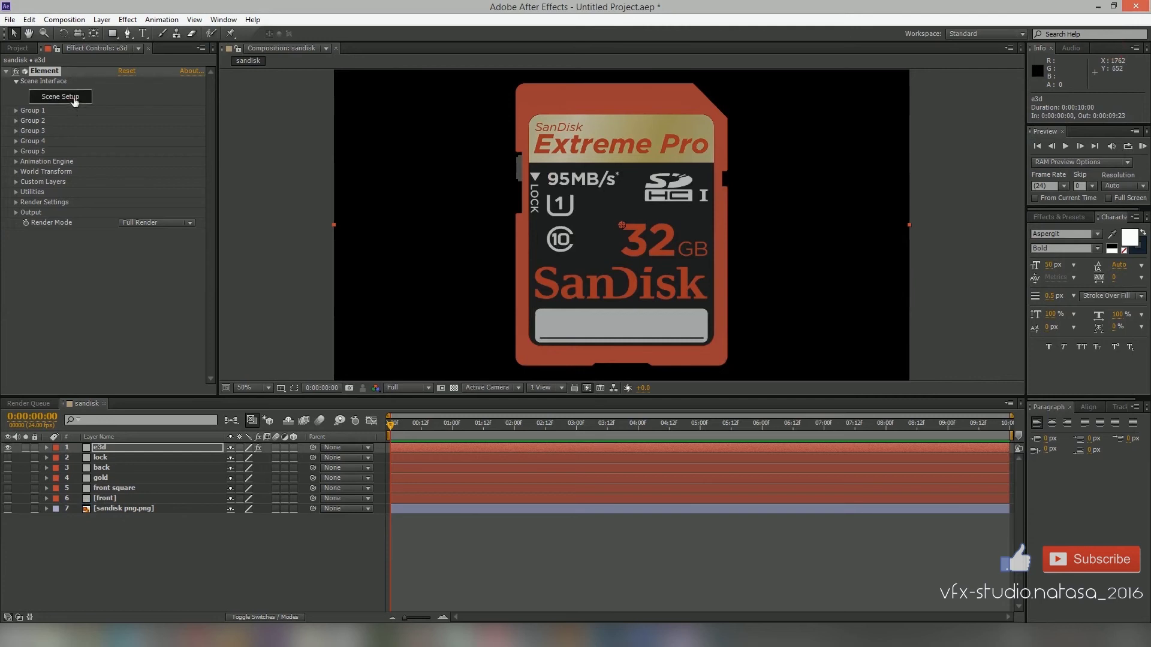
left_click(74, 99)
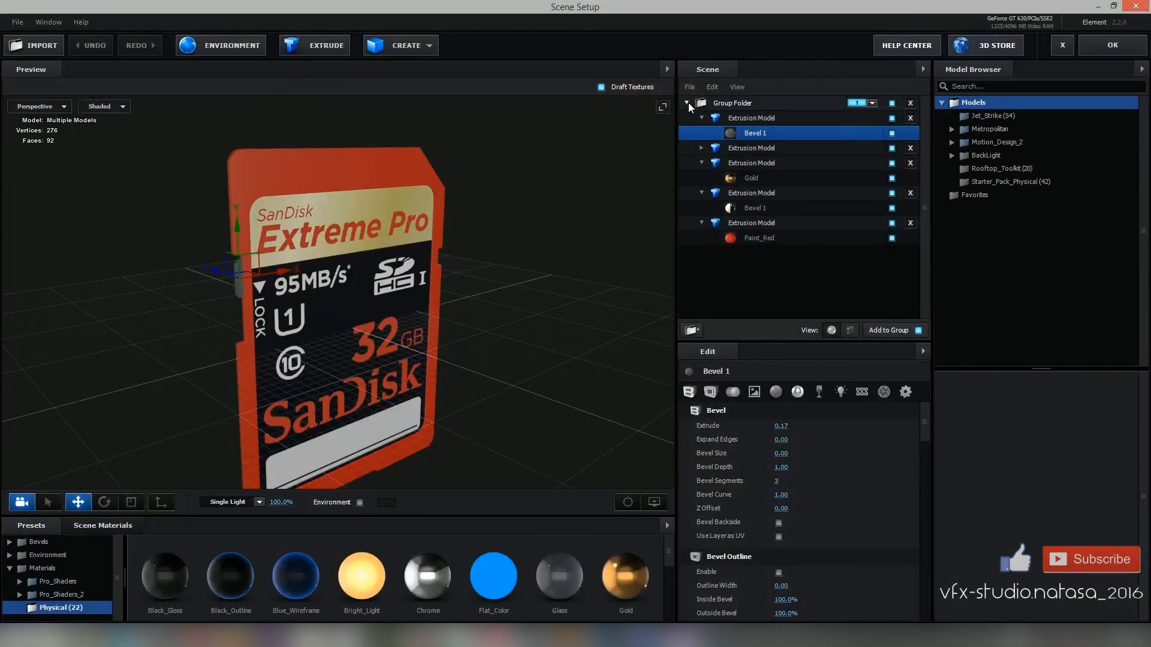
- Add a plane primitive to the scene
left_click(687, 103)
left_click_drag(521, 236, 480, 252)
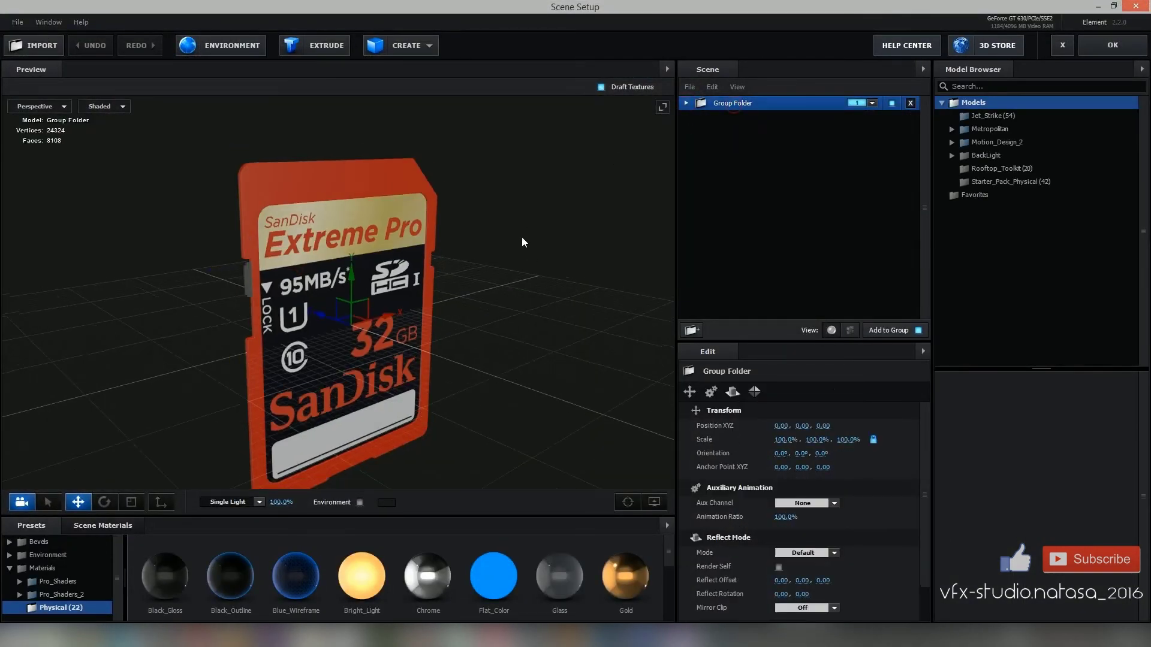
left_click(685, 103)
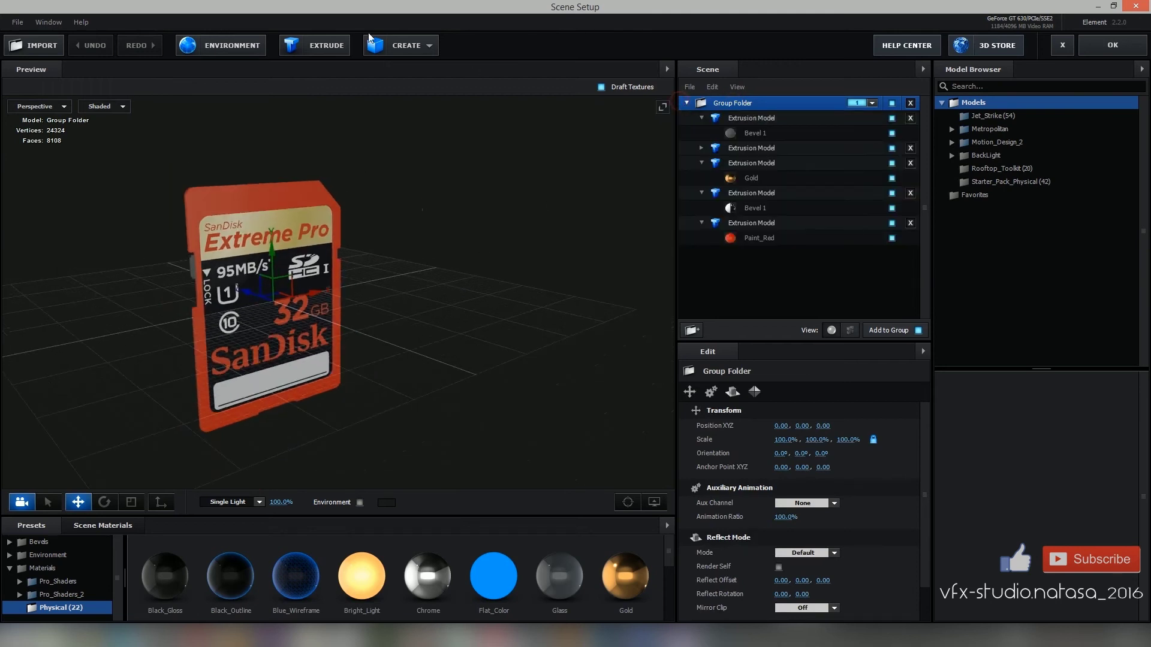
left_click(413, 46)
left_click(563, 75)
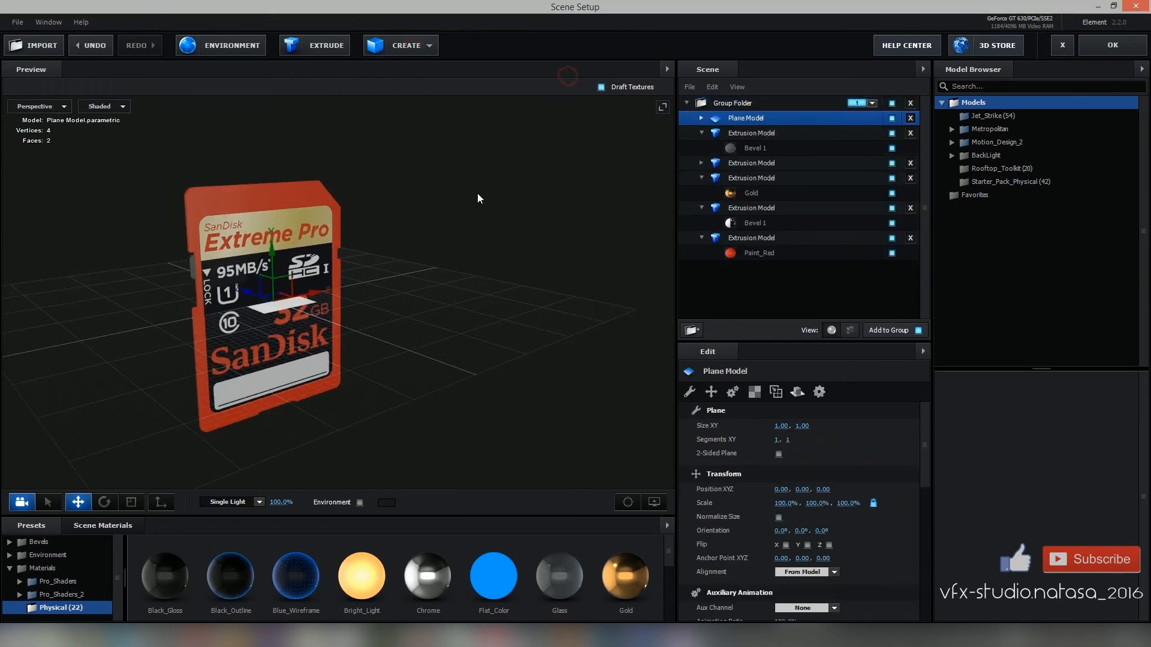
- Scale the plane to a 3278.3% floor and lower it beneath the card
key("r")
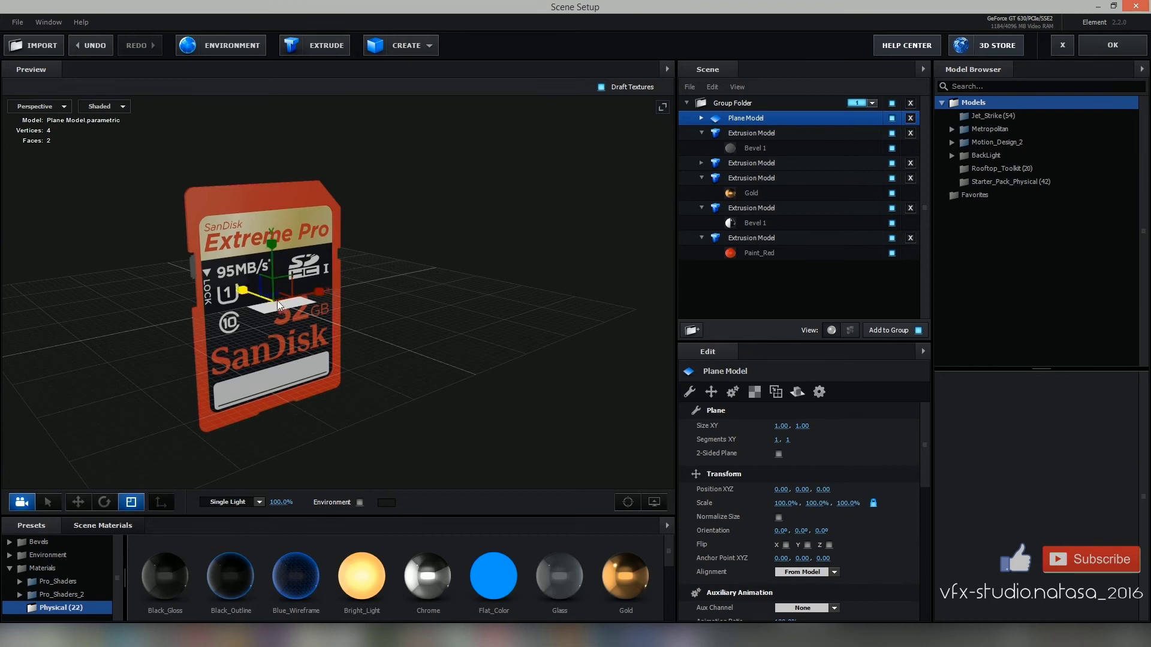
left_click_drag(277, 300, 543, 113)
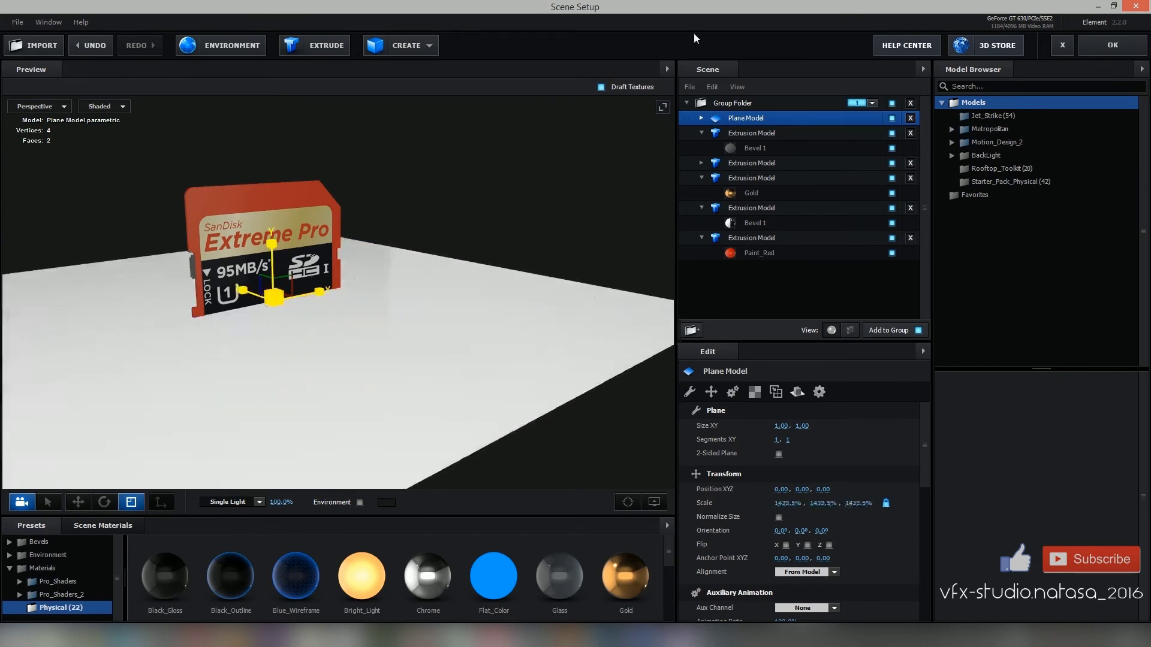
key("w")
scroll(266, 306, "down", 5)
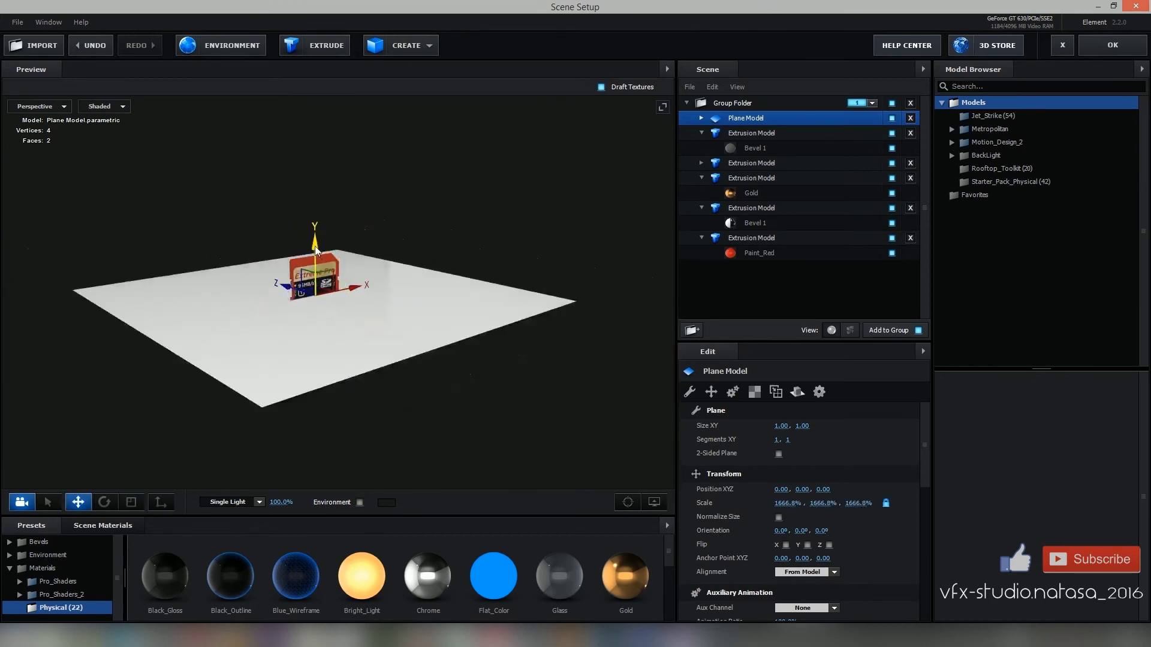
left_click_drag(315, 246, 330, 291)
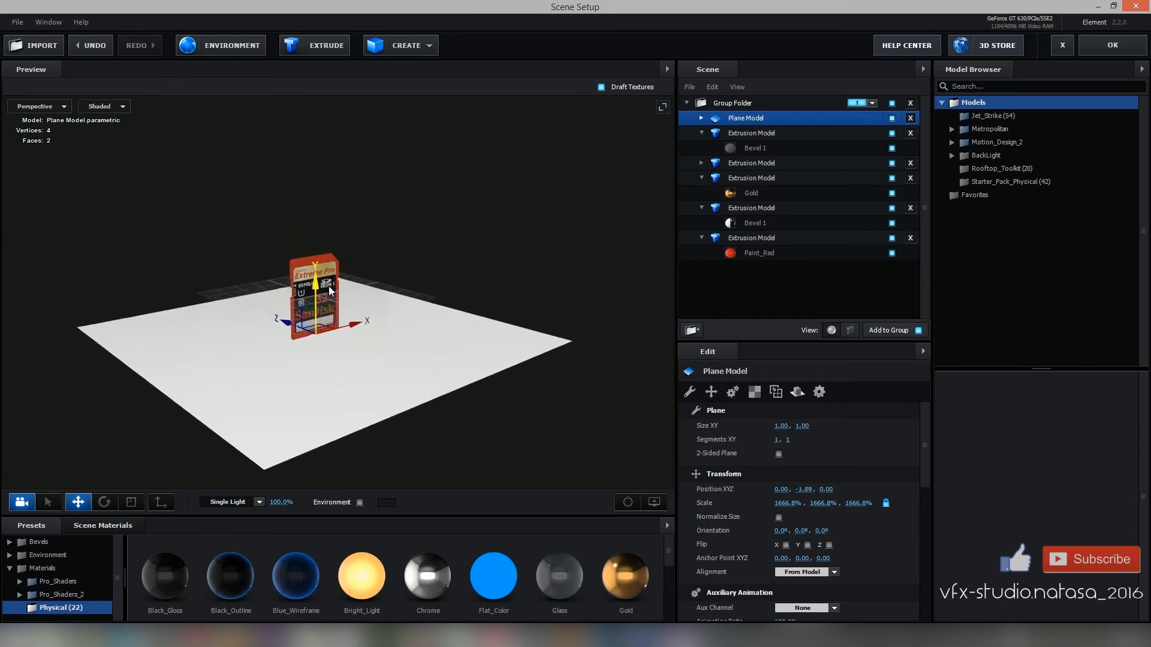
key("r")
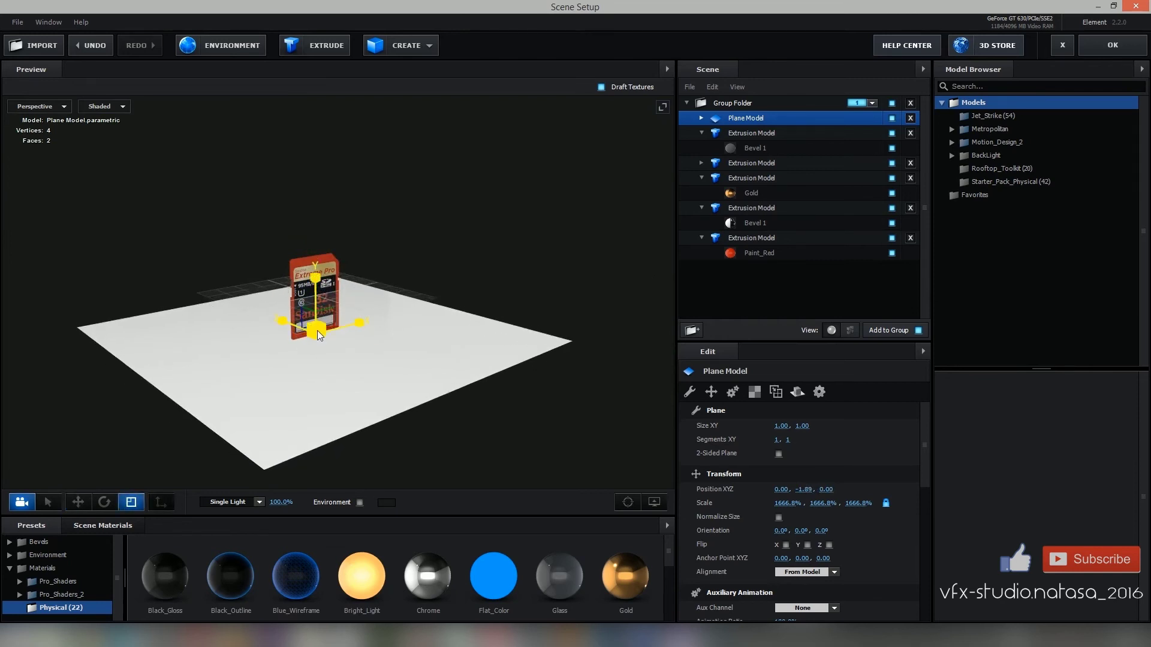
left_click_drag(317, 329, 492, 164)
key("w")
left_click_drag(316, 289, 319, 286)
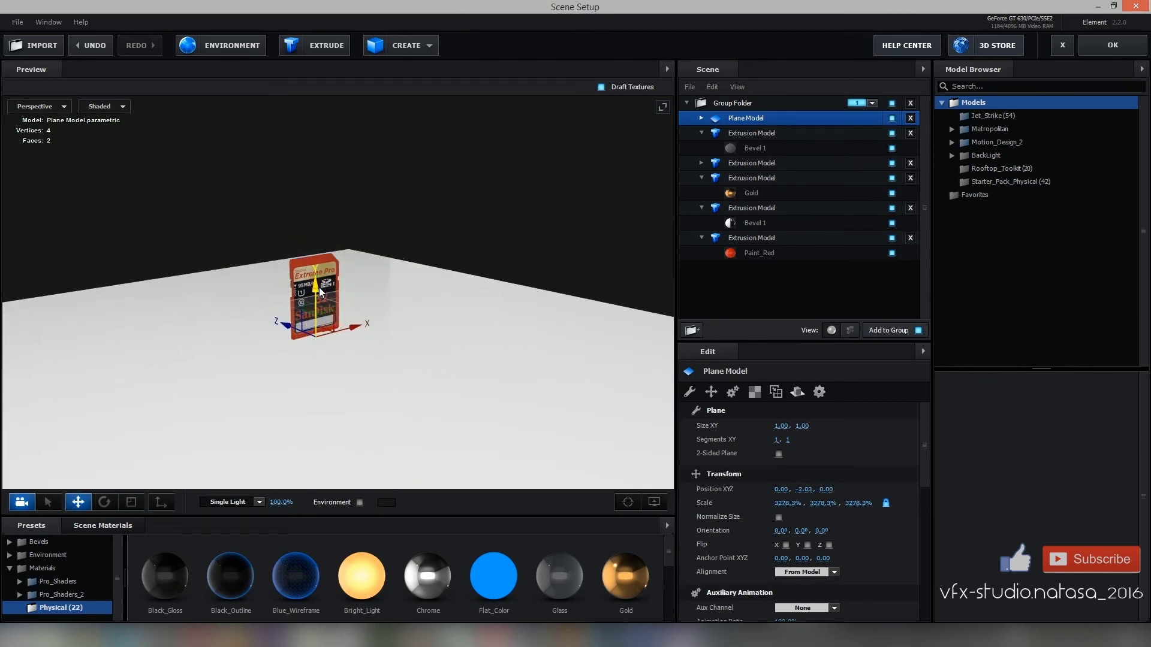
- Set the floor to Mirror Surface reflect mode and apply rough_glass_01 to it
double_click(51, 592)
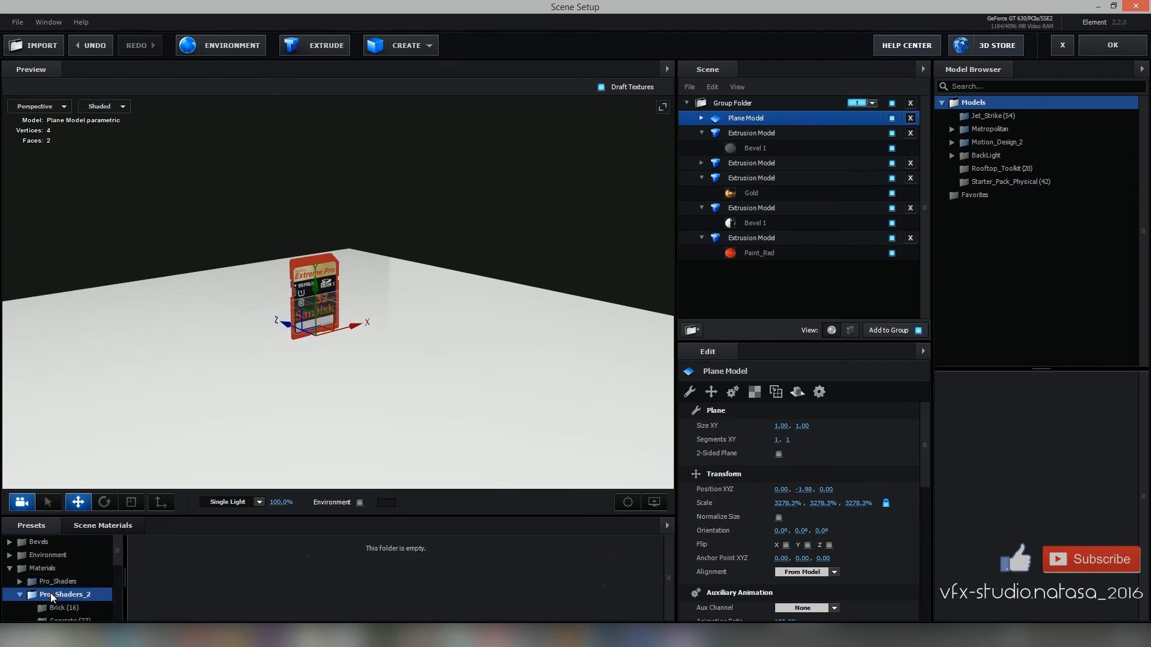
left_click(64, 584)
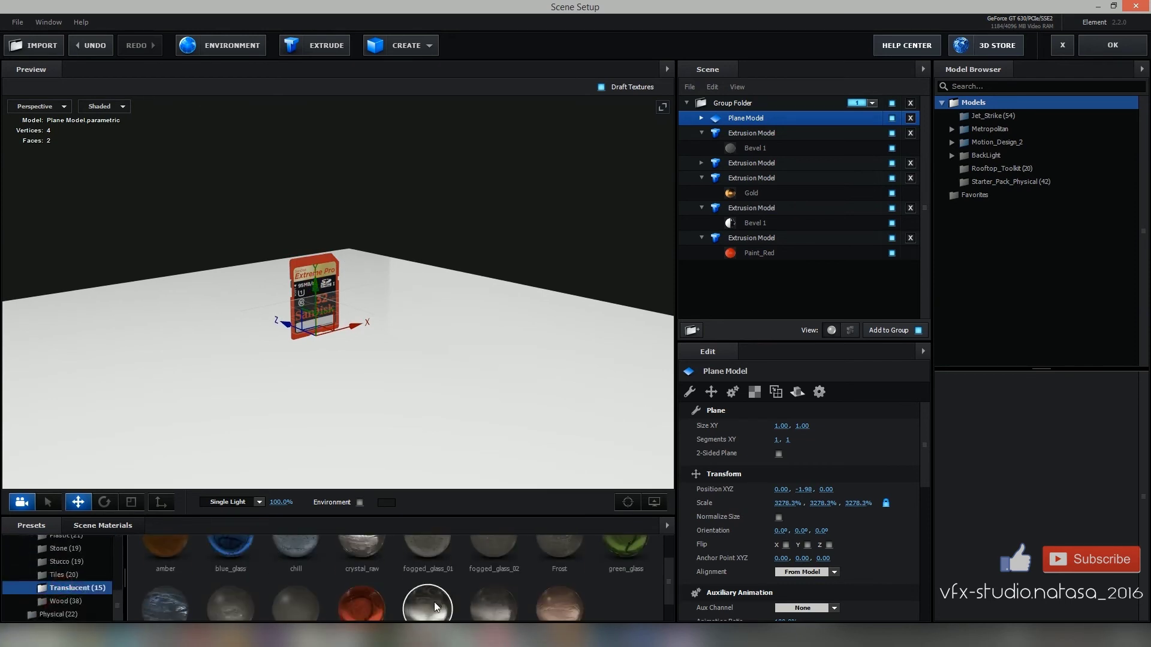
mouse_move(526, 385)
left_mouse_down()
mouse_move(452, 398)
mouse_move(476, 406)
left_mouse_up()
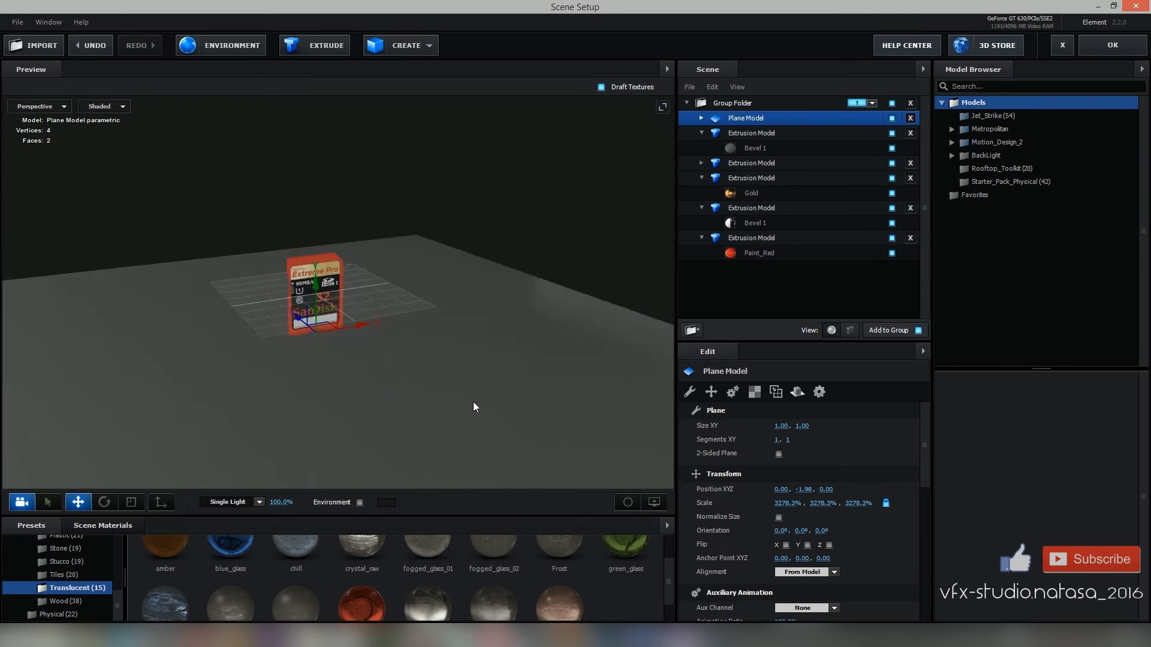
right_click(811, 117)
mouse_move(859, 217)
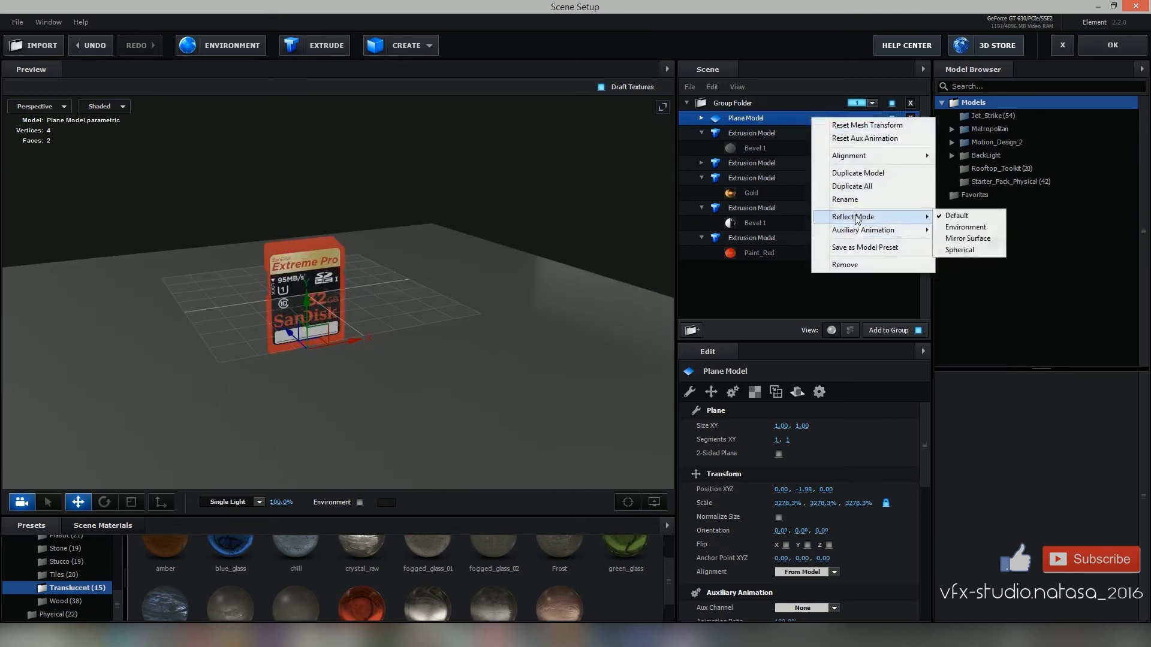
left_click(956, 239)
left_click_drag(494, 329, 290, 390)
- Raise the floor material's reflectivity intensity to 99%
left_click(701, 117)
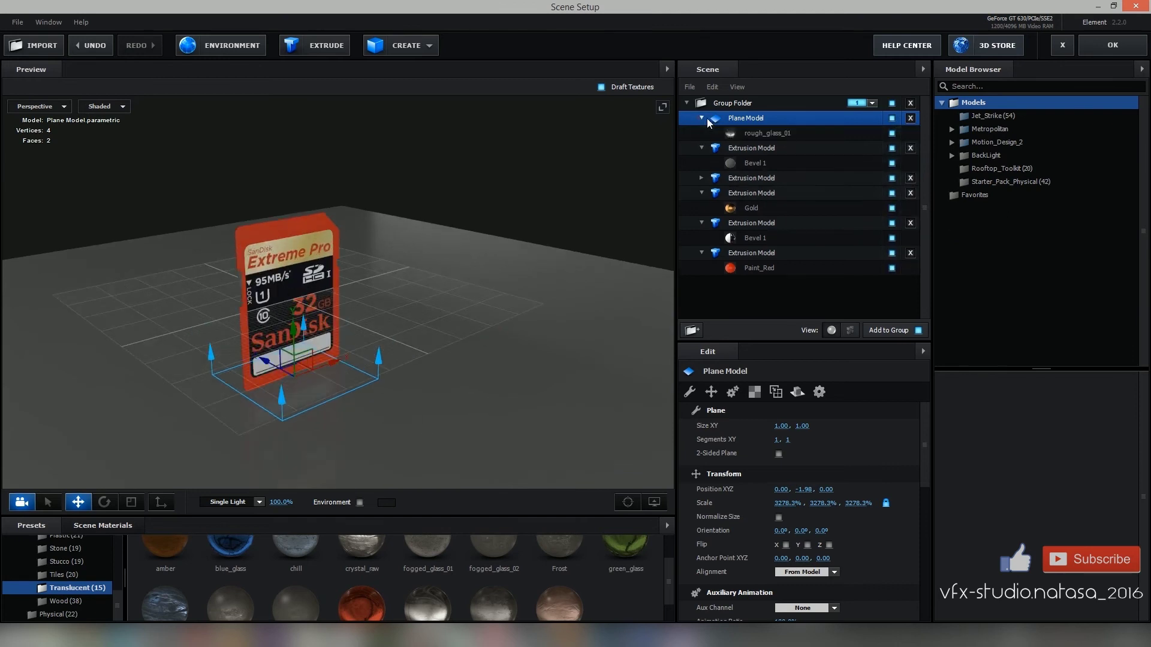
left_click(768, 133)
scroll(836, 495, "down", 3)
scroll(836, 495, "down", 3)
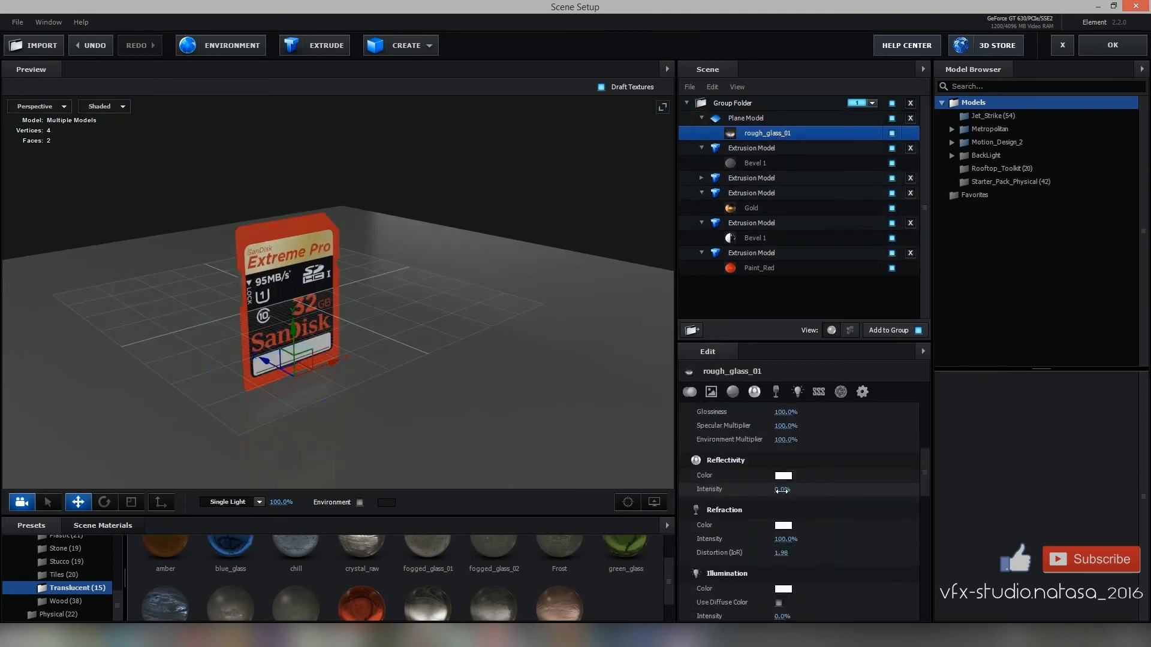
left_click_drag(781, 490, 841, 481)
left_click_drag(473, 430, 293, 334)
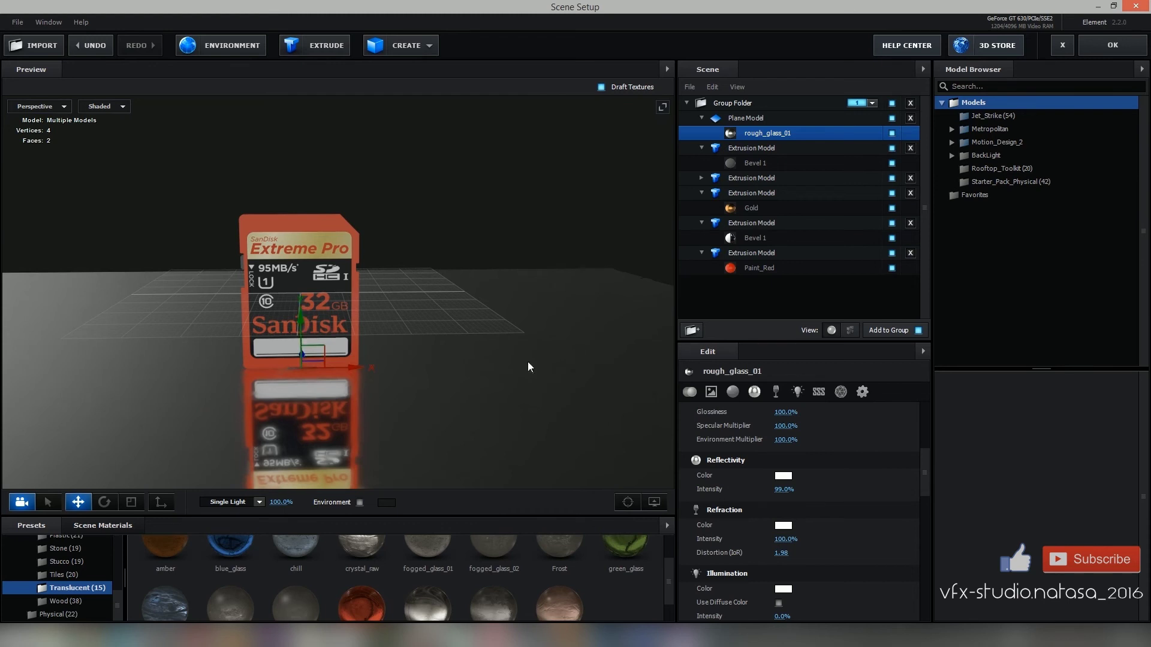
mouse_move(528, 361)
left_mouse_down()
mouse_move(501, 380)
mouse_move(610, 292)
left_mouse_up()
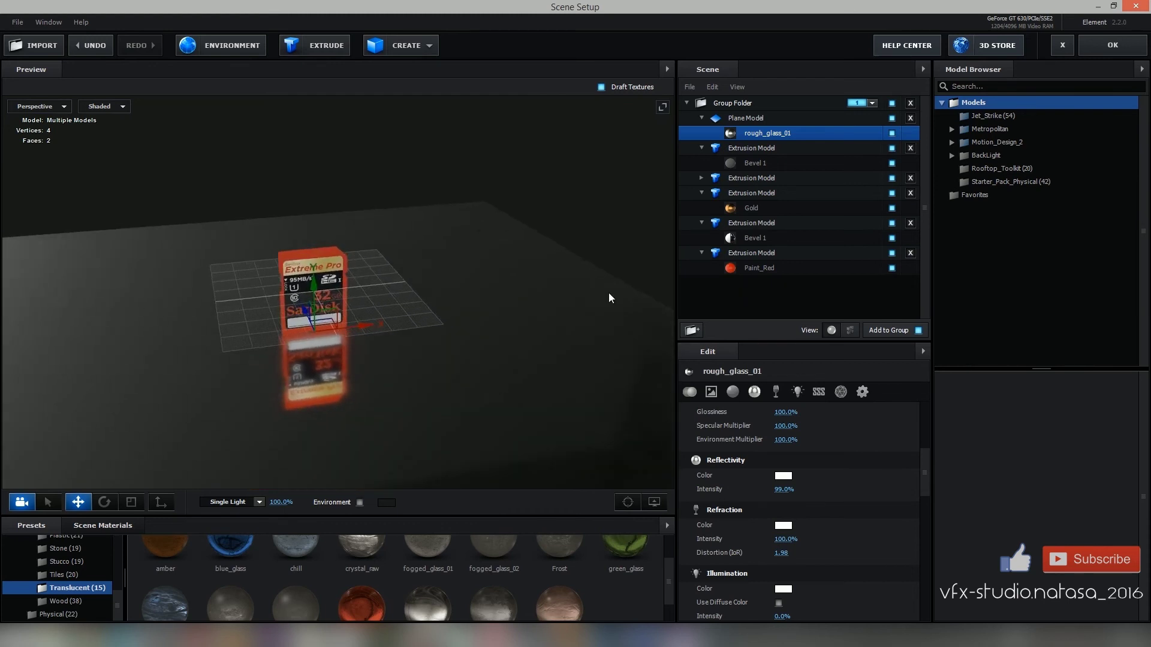
- Collapse the card parts' material lists and create a new empty group folder
left_click(703, 116)
left_click(688, 103)
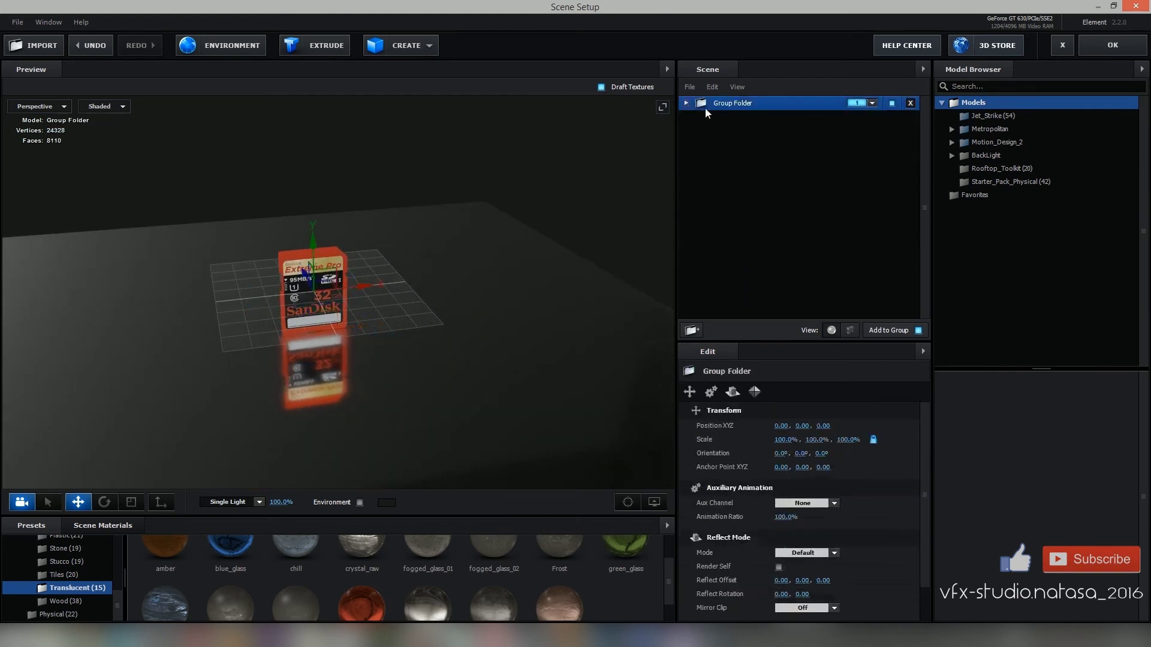
left_click_drag(431, 322, 558, 180)
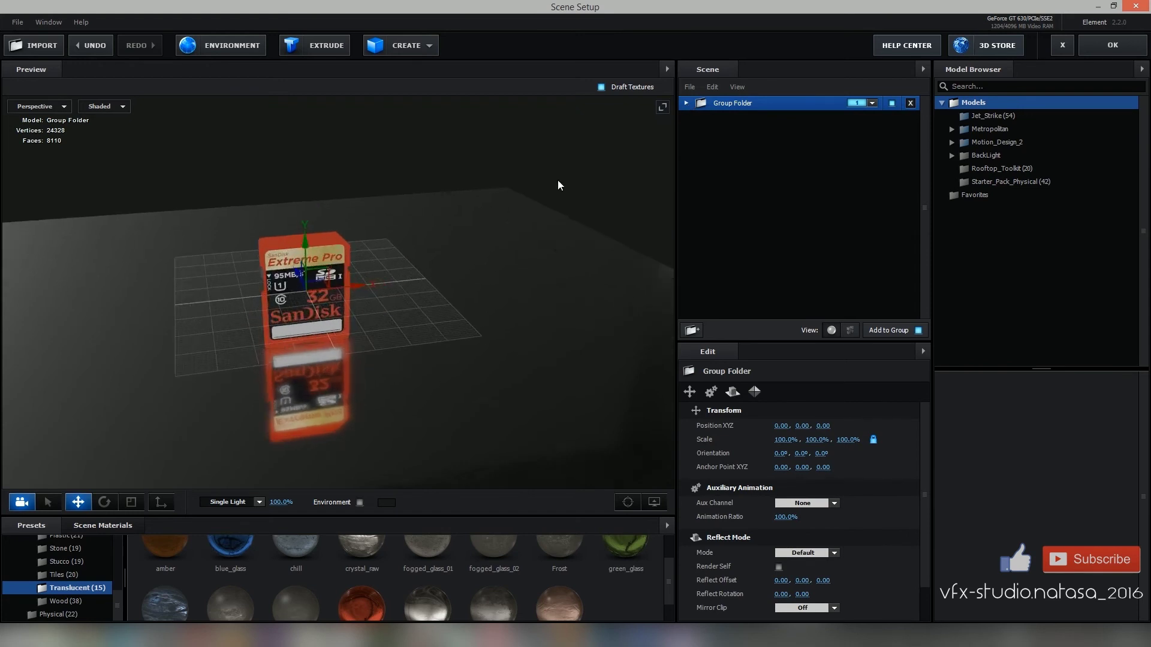
left_click(685, 103)
left_click(703, 133)
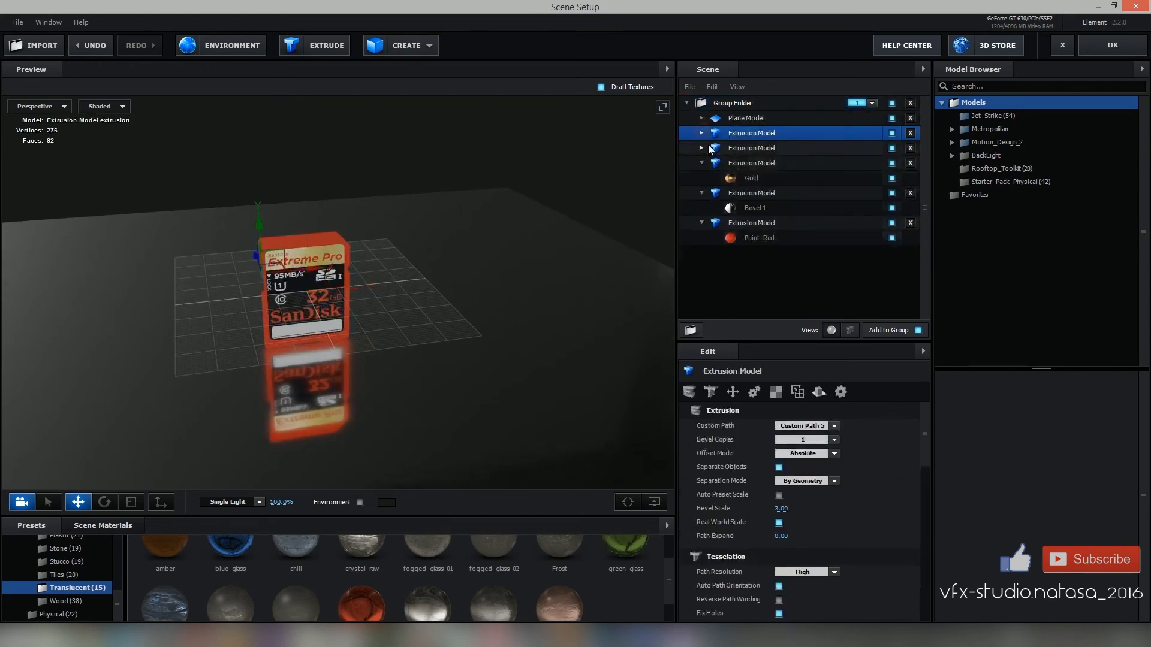
left_click(702, 163)
left_click(702, 178)
left_click(703, 192)
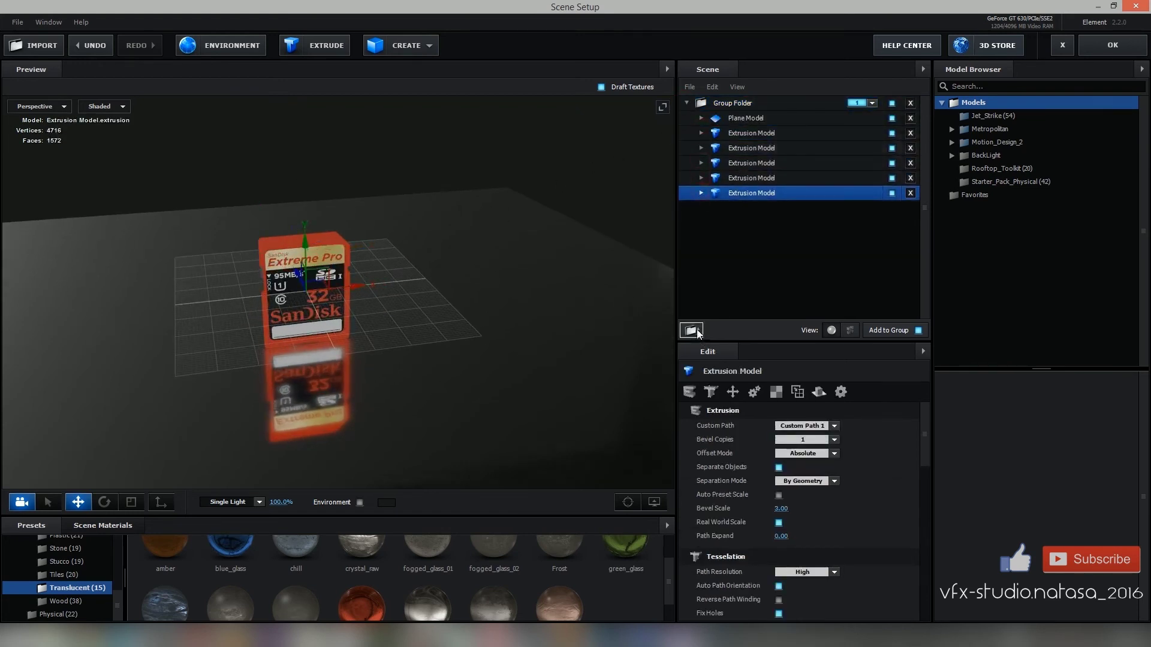
key("ctrl+g")
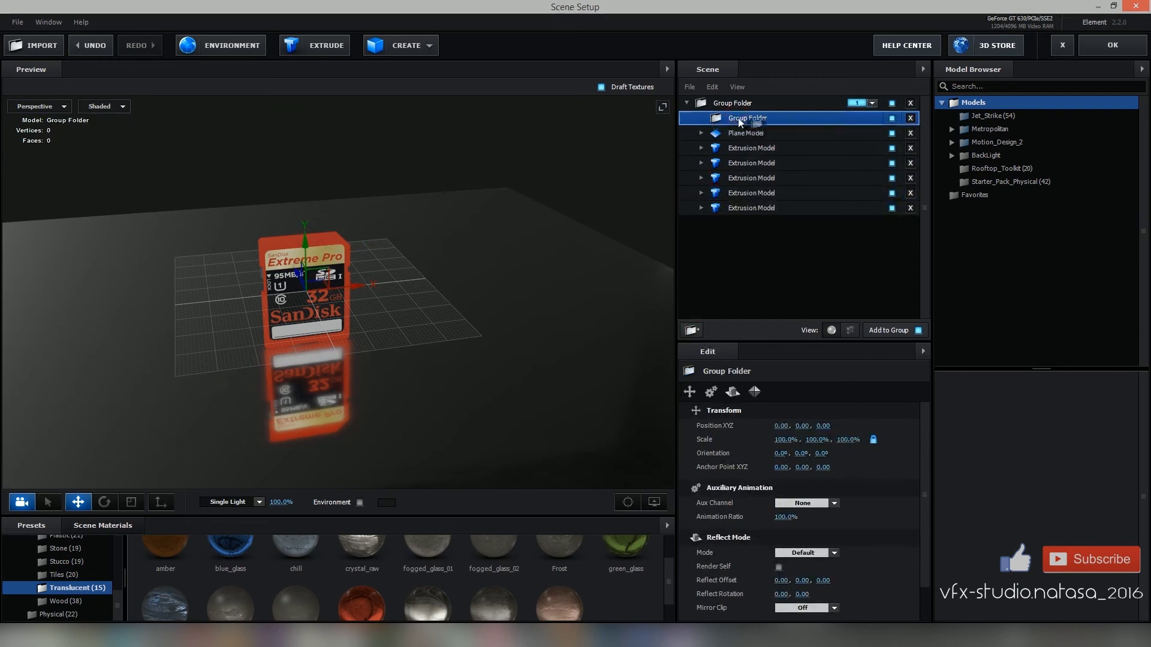
- Move the five card extrusion models into the new group folder
left_click(748, 133)
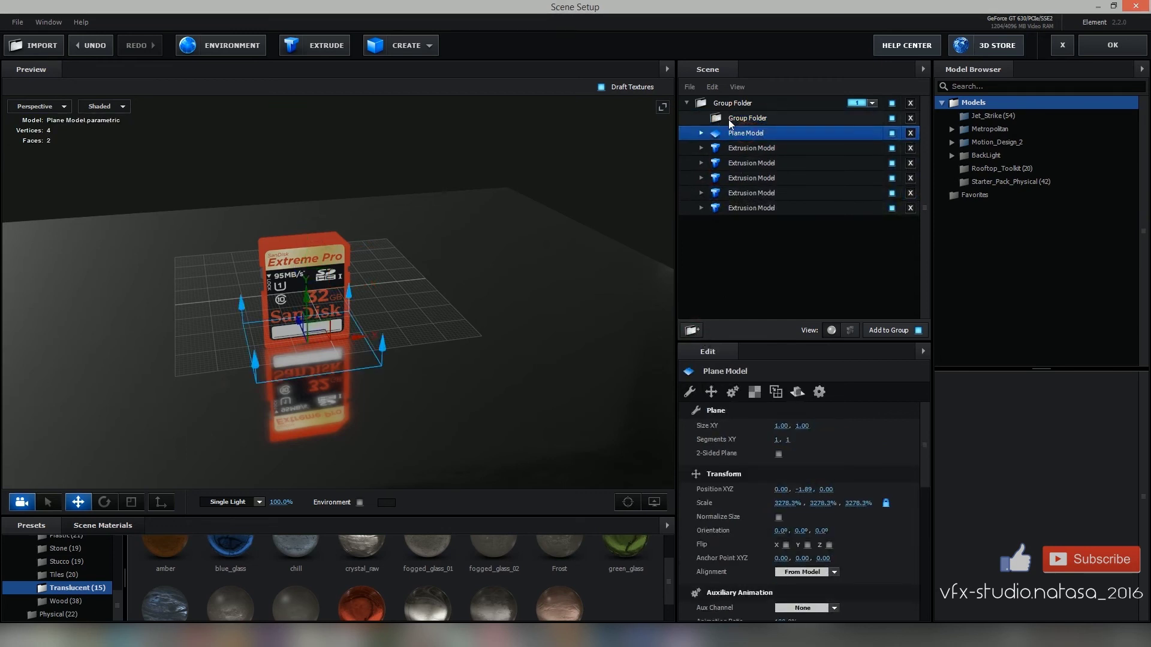
left_click(735, 118)
left_click(741, 148)
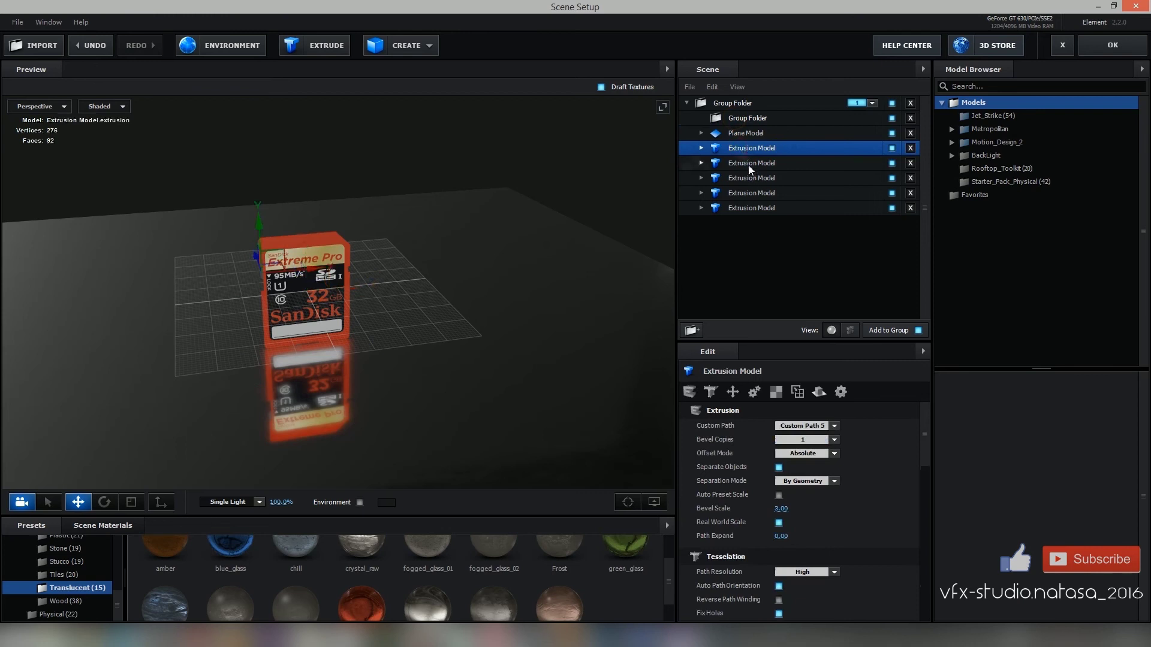
left_click(749, 164, "ctrl")
left_click(752, 178, "ctrl")
left_click(755, 193, "ctrl")
left_click(756, 208, "ctrl")
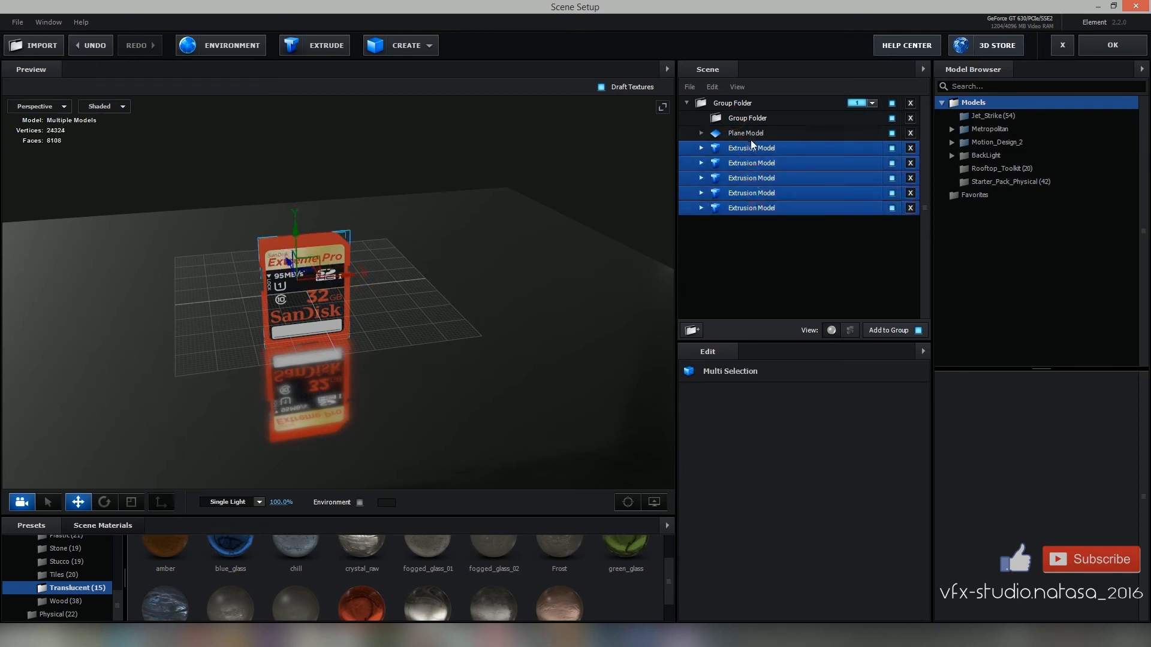
left_click_drag(752, 143, 751, 117)
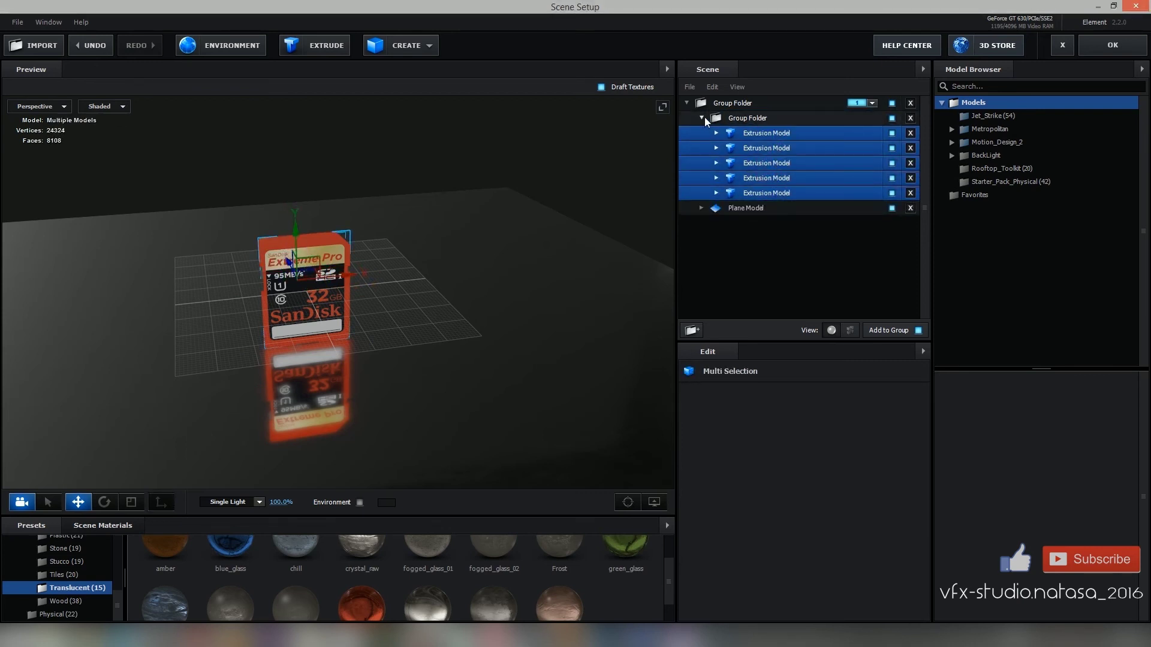
left_click(703, 118)
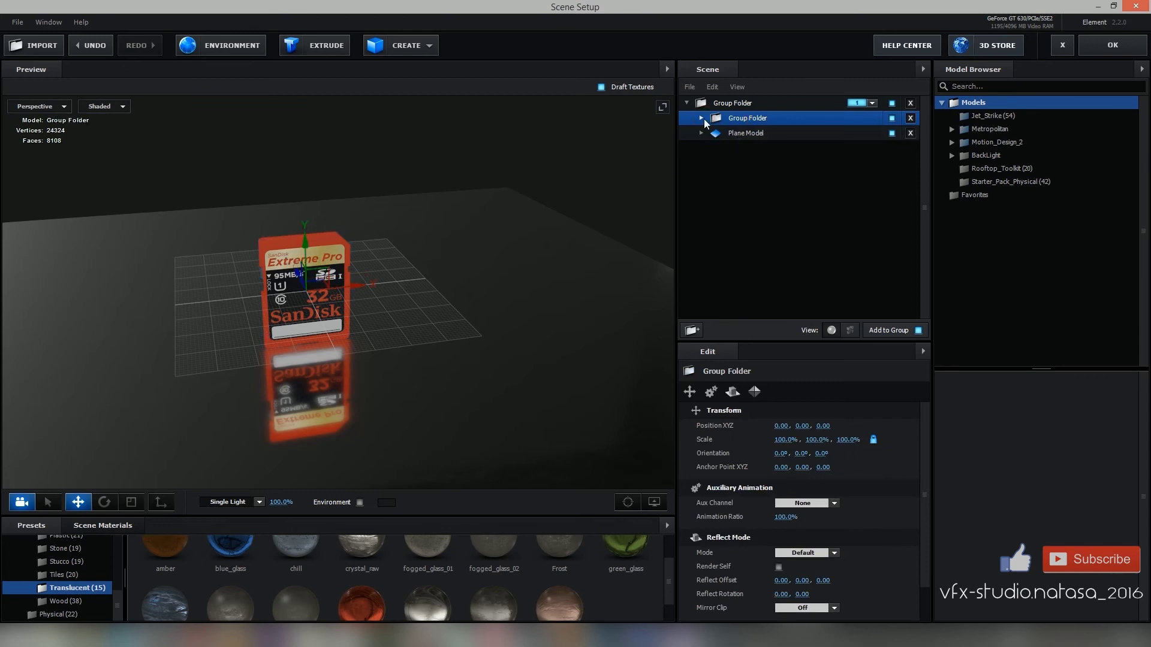
- Duplicate the card group and replace the copy's Paint_Red material with Gold
key("ctrl+d")
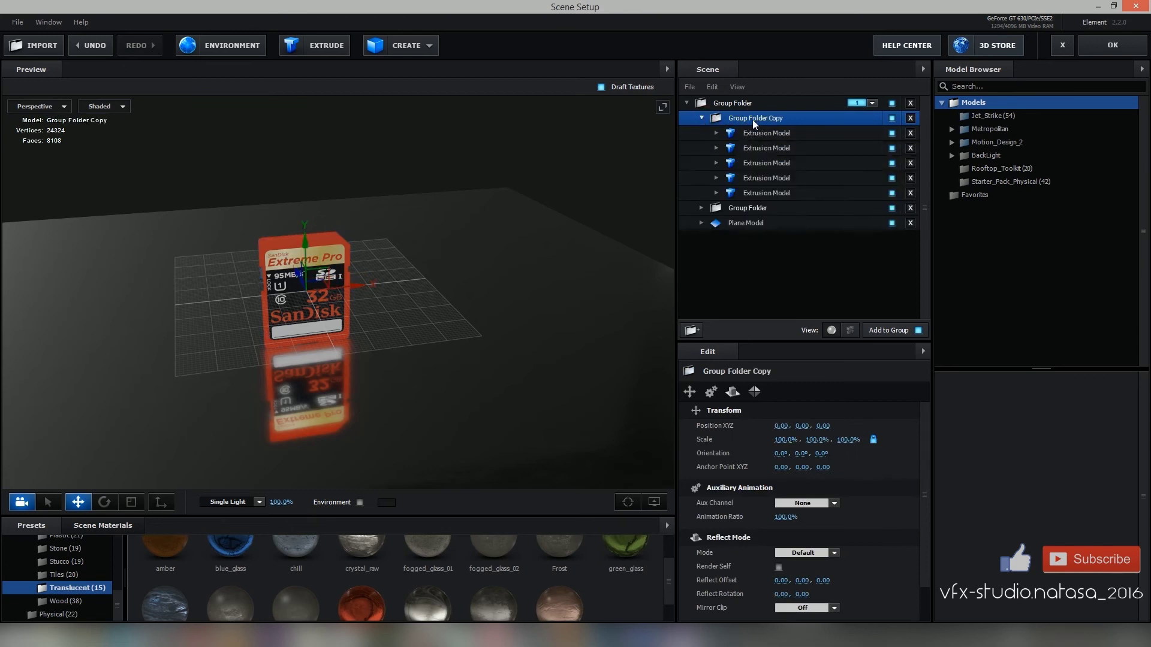
left_click(717, 192)
left_click(717, 193)
left_click(717, 133)
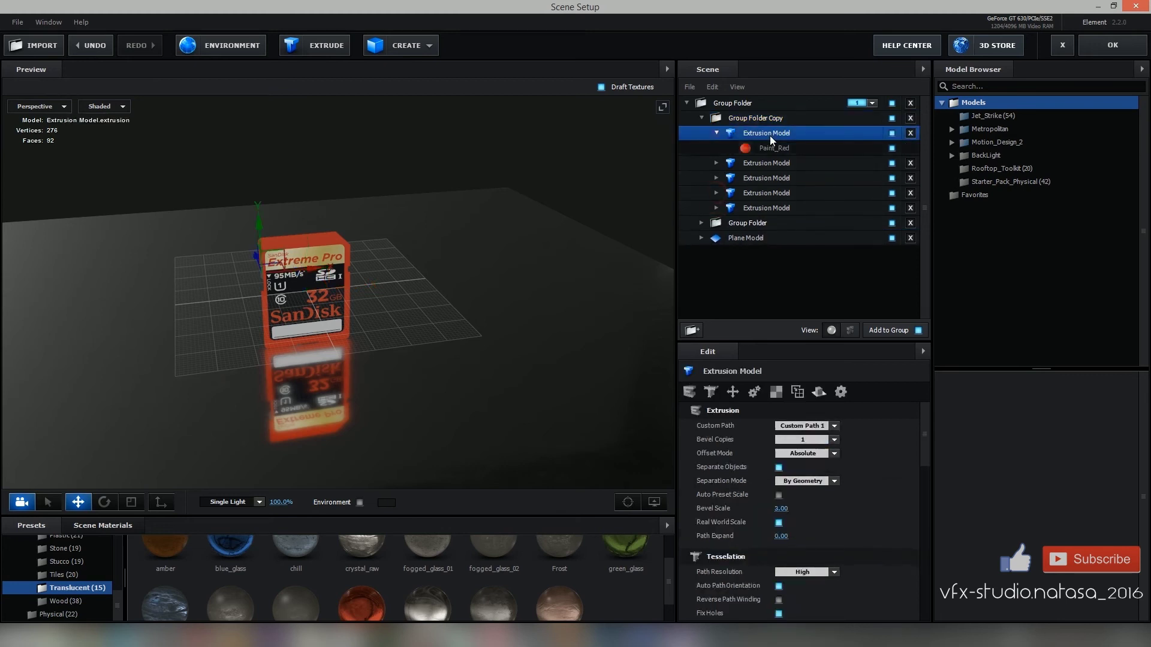
left_click(775, 148)
scroll(382, 565, "up", 1)
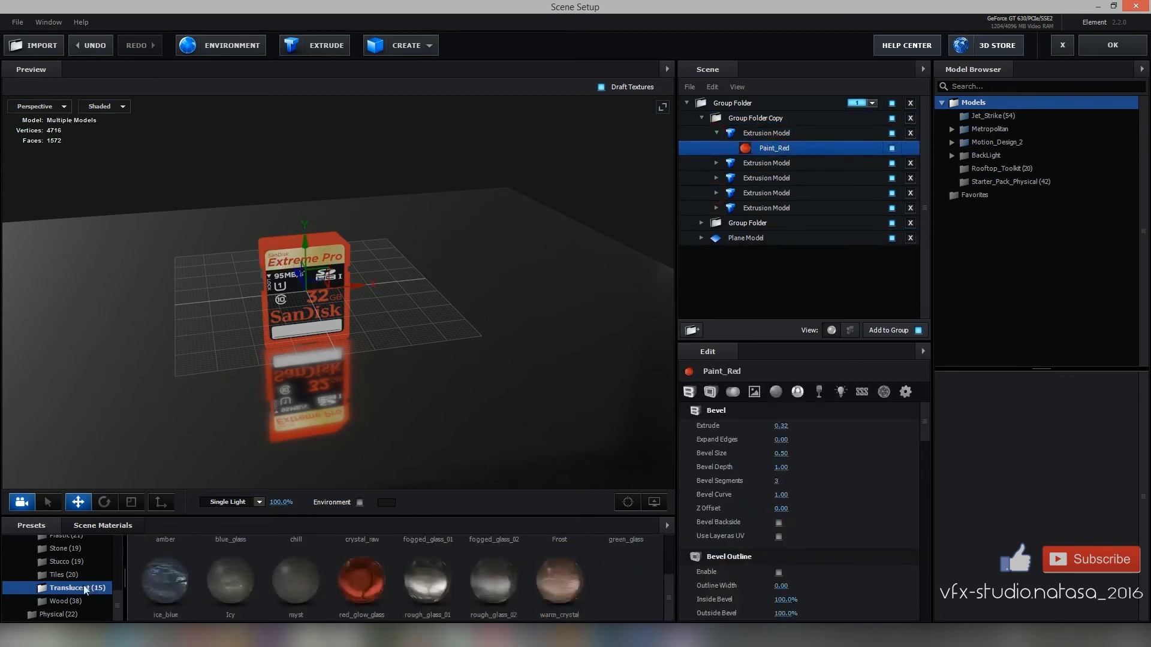
left_click(69, 602)
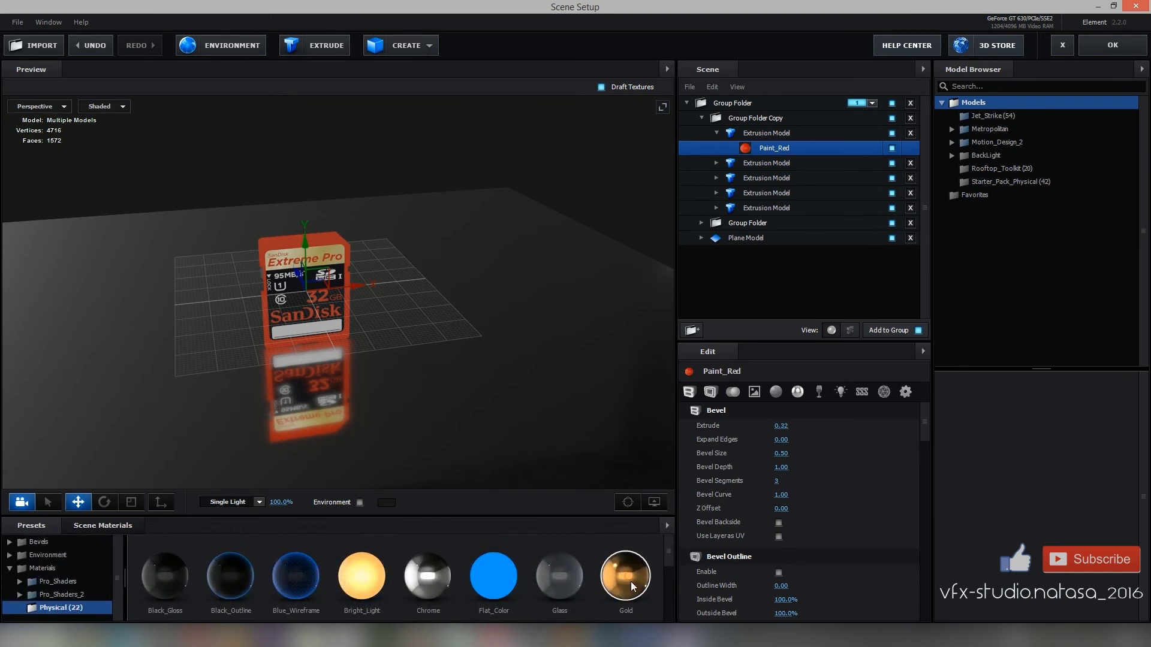
left_click_drag(632, 586, 800, 146)
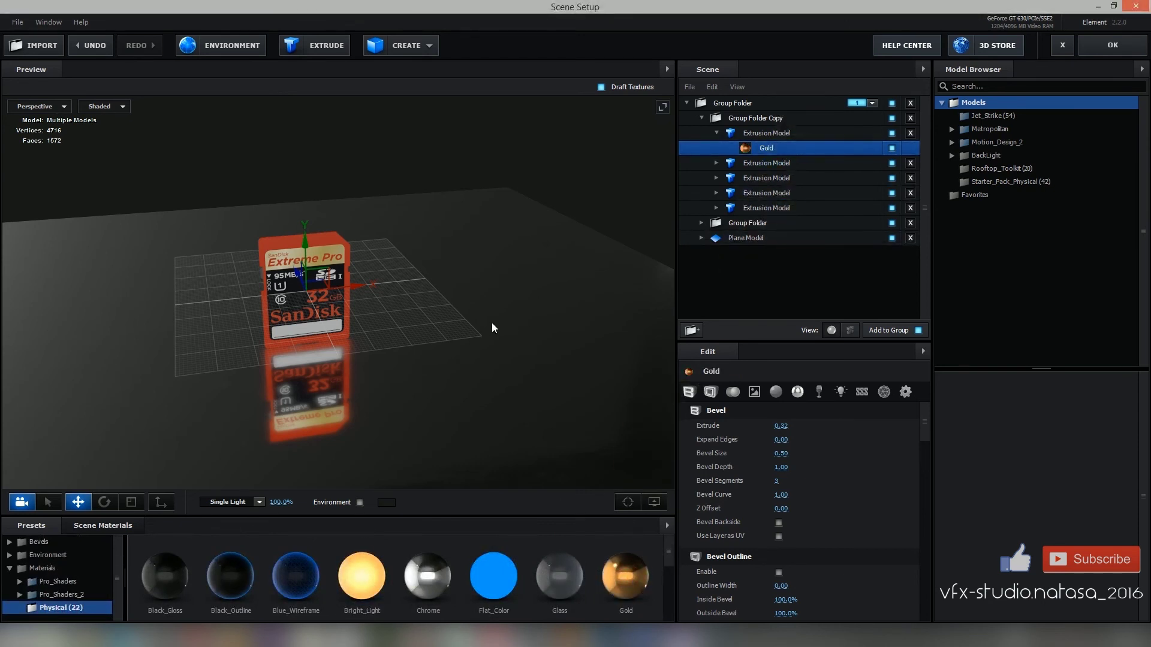
left_click_drag(491, 328, 478, 341)
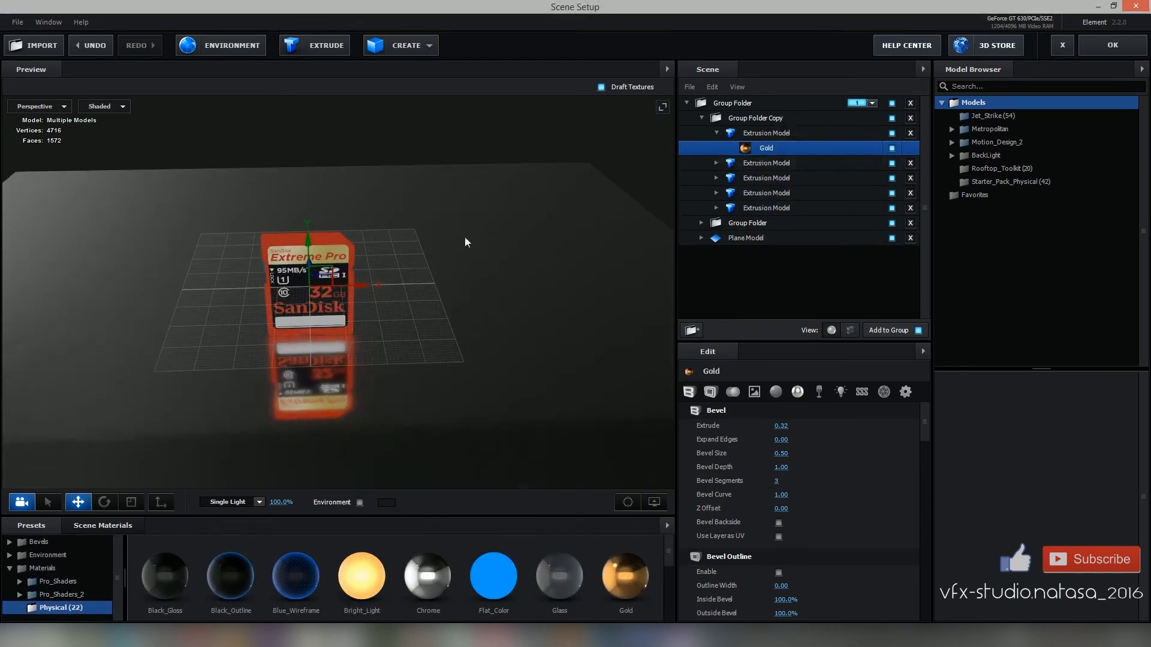
left_click(743, 117)
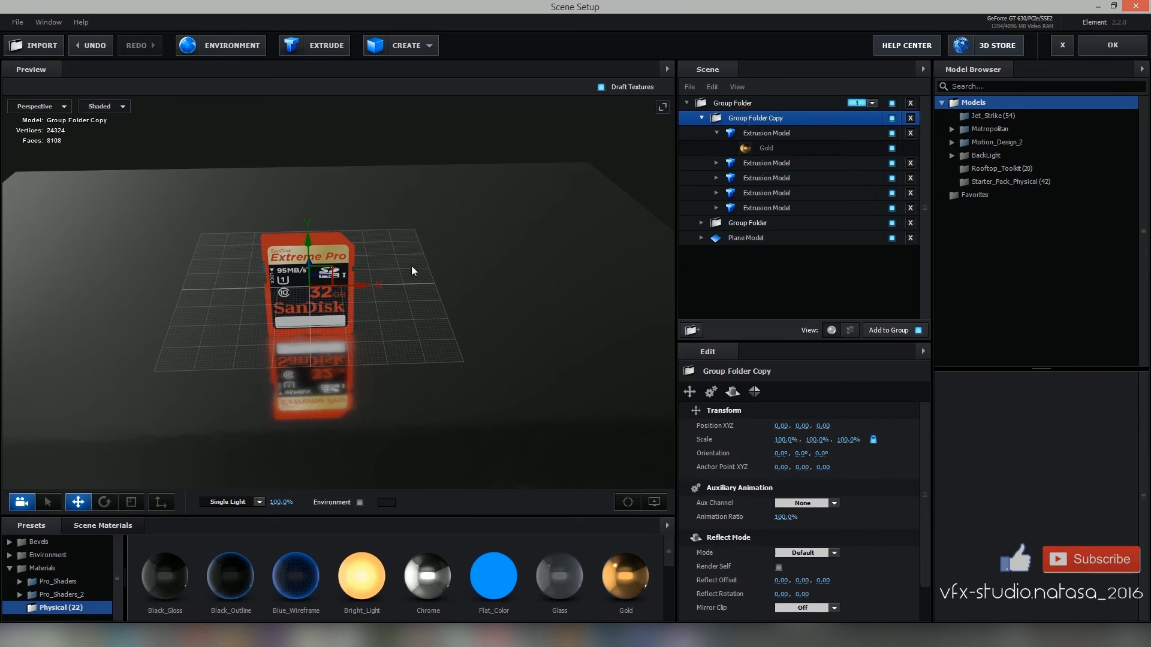
- Place the gold card at X -3.68, rotated 45° on Y, pushed back to Z -1.03
left_click_drag(351, 285, 242, 291)
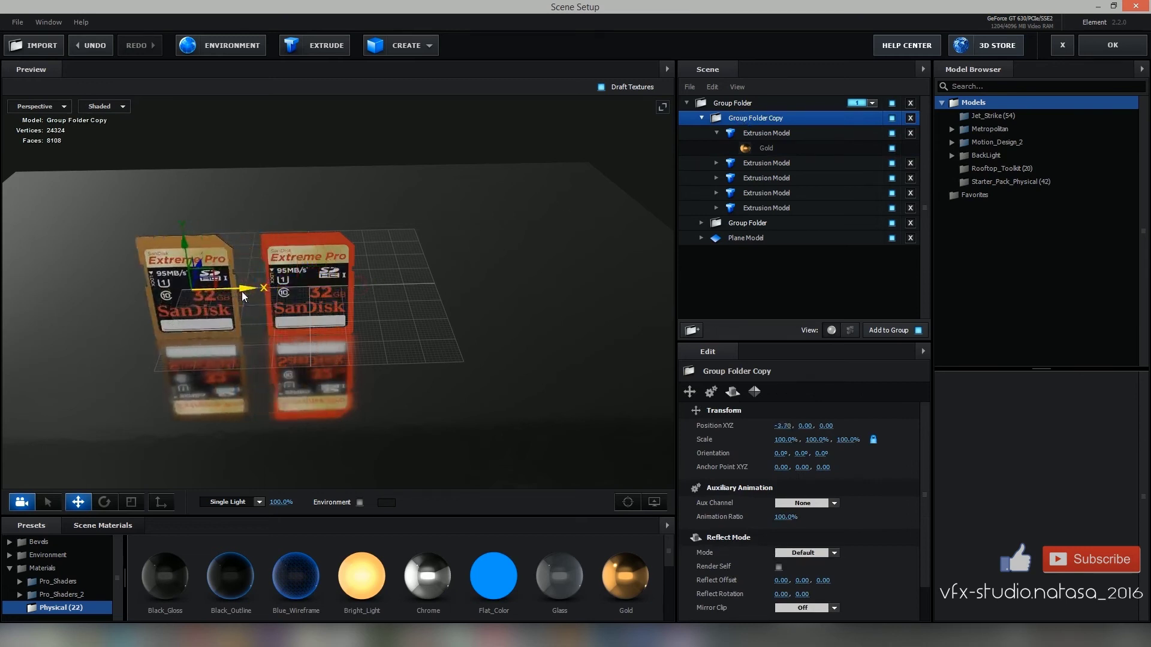
left_click(104, 502)
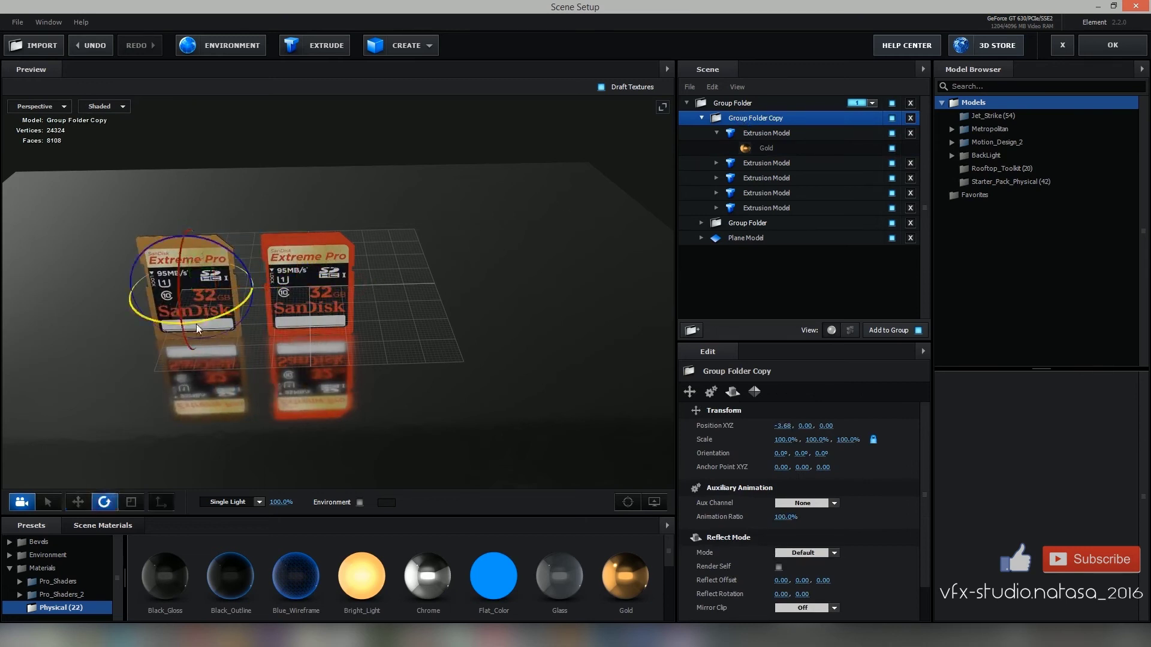
left_click_drag(196, 321, 275, 289)
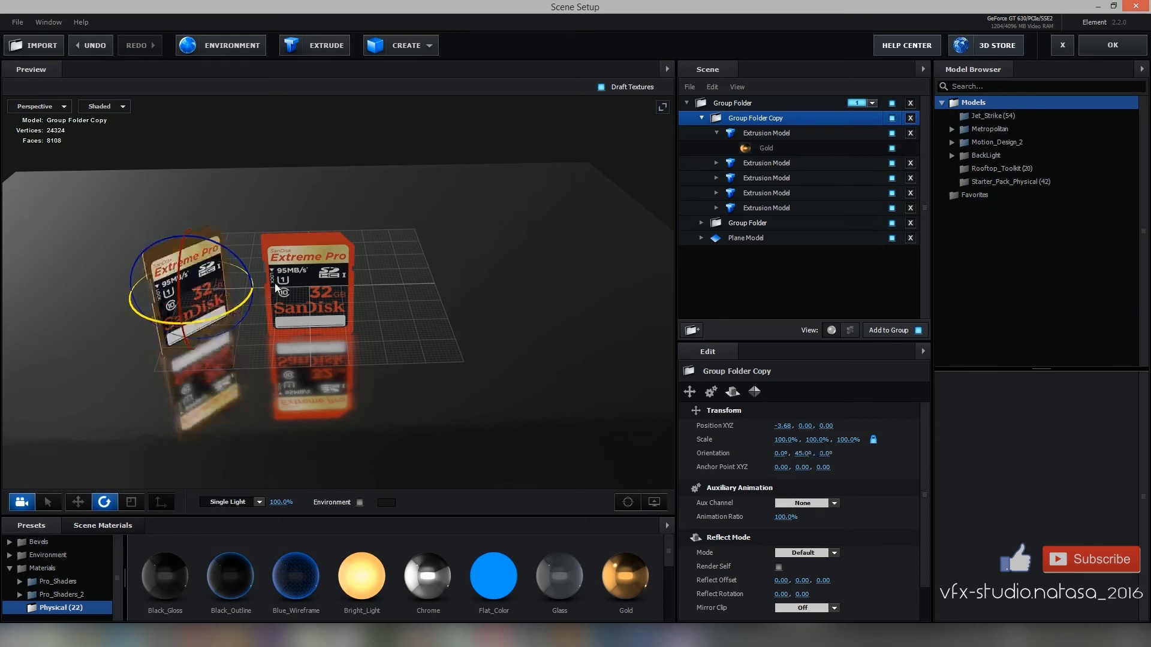
left_click_drag(334, 364, 380, 383)
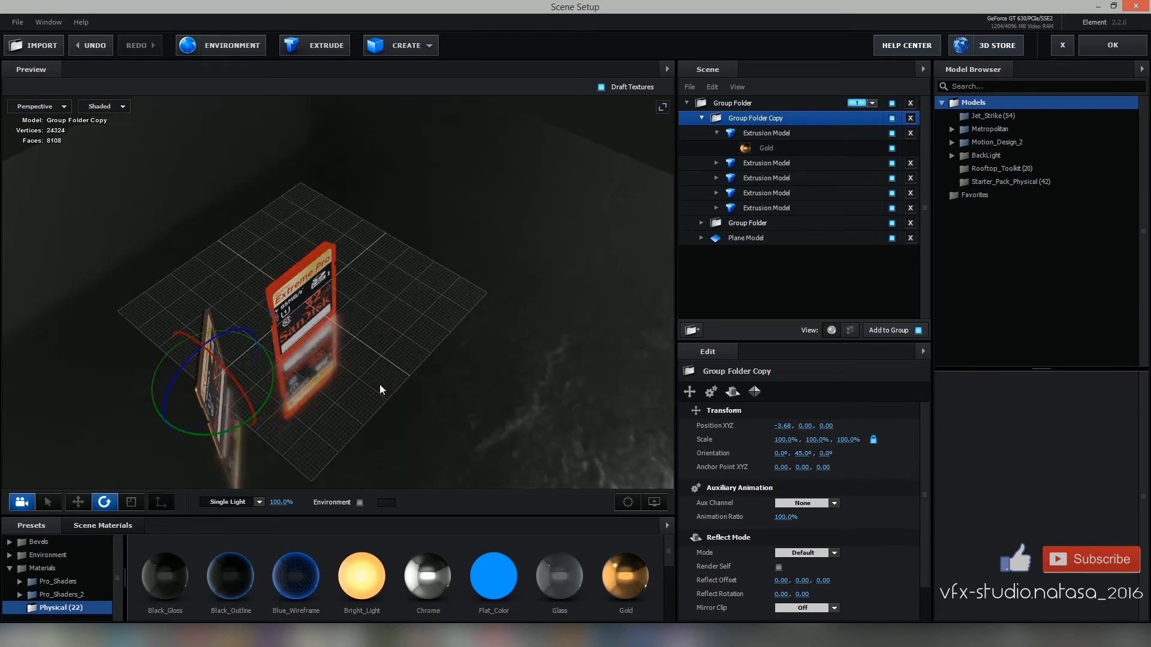
key("w")
left_click_drag(183, 357, 210, 373)
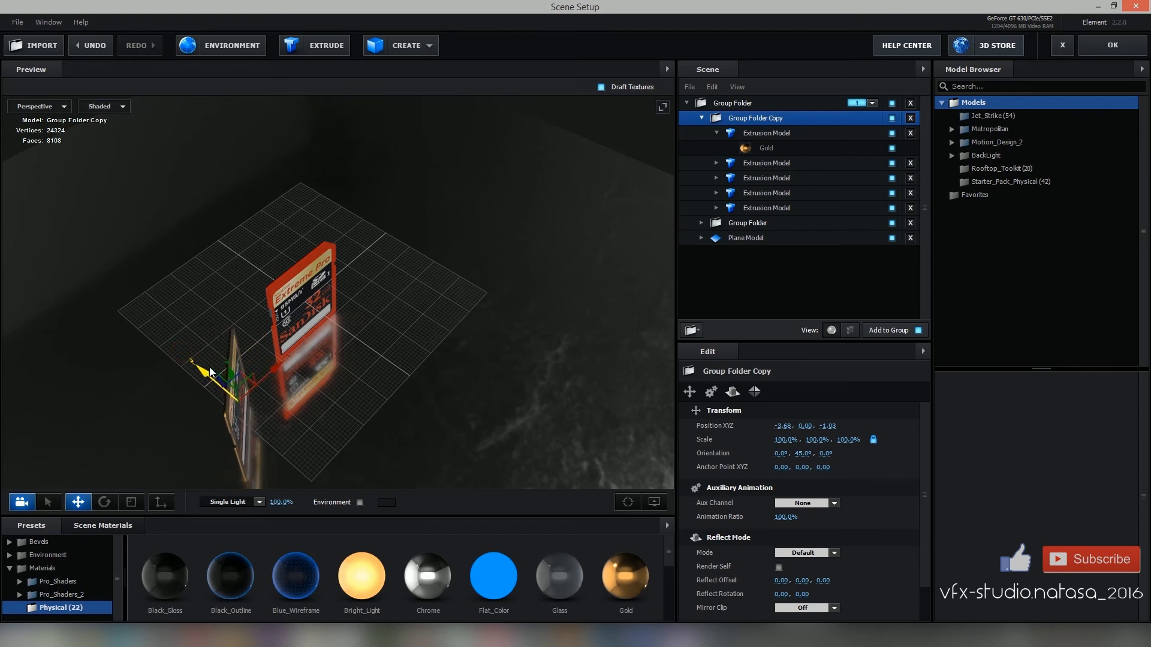
left_click_drag(347, 400, 344, 366)
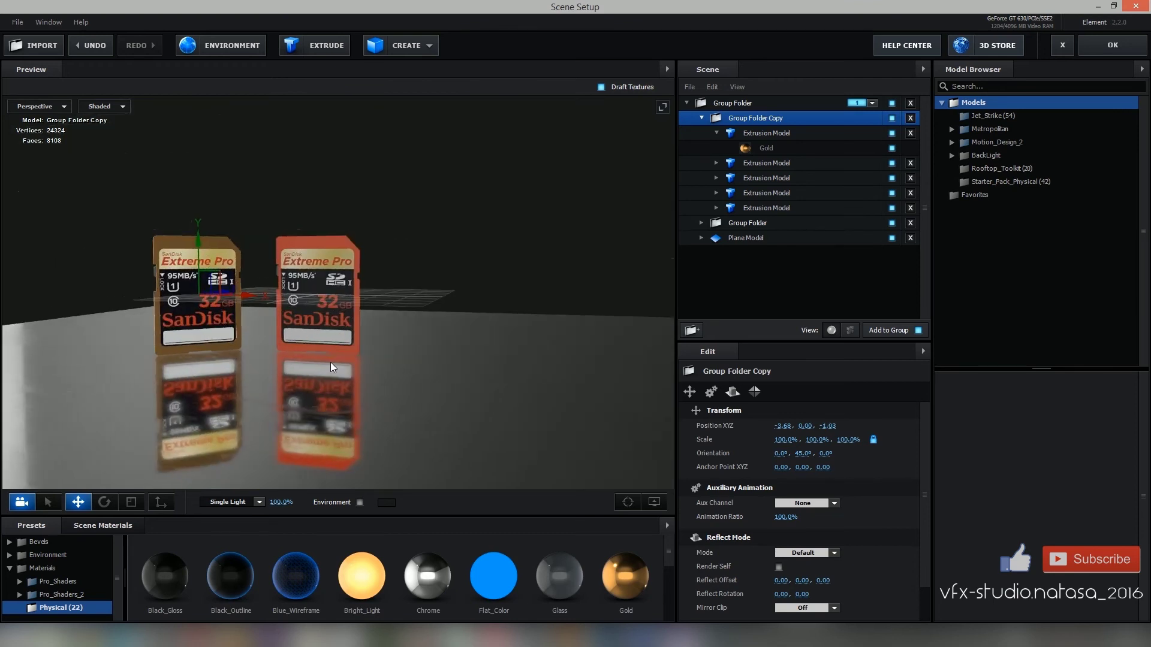
left_click(701, 118)
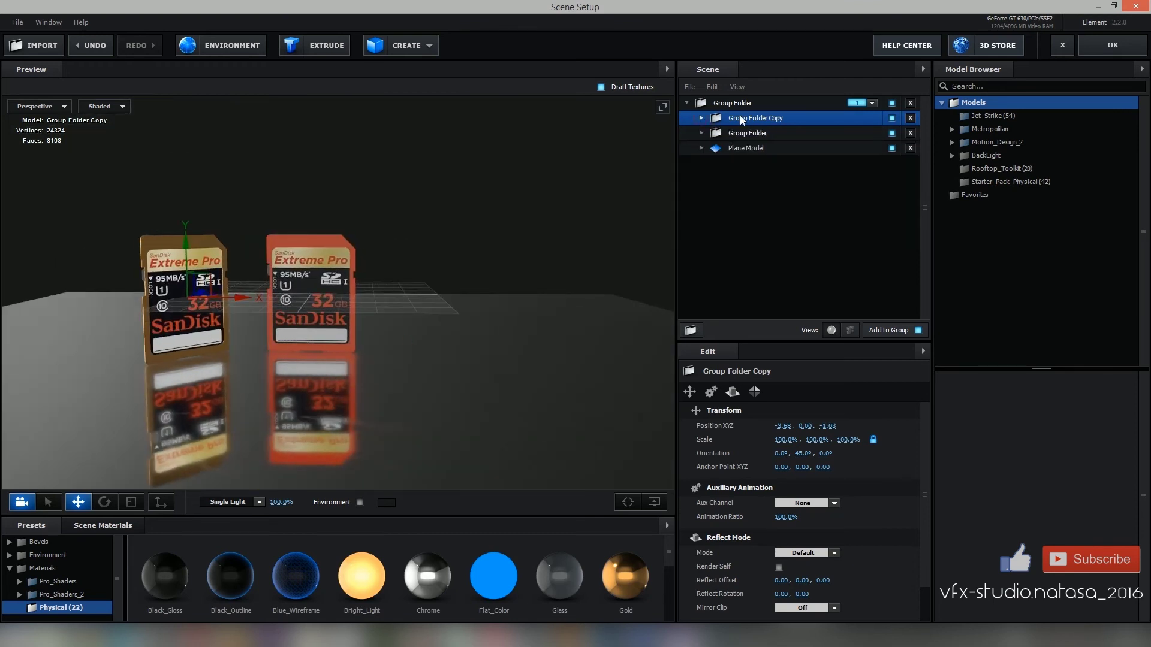
- Duplicate the card group and give the third card Glass material
key("ctrl+d")
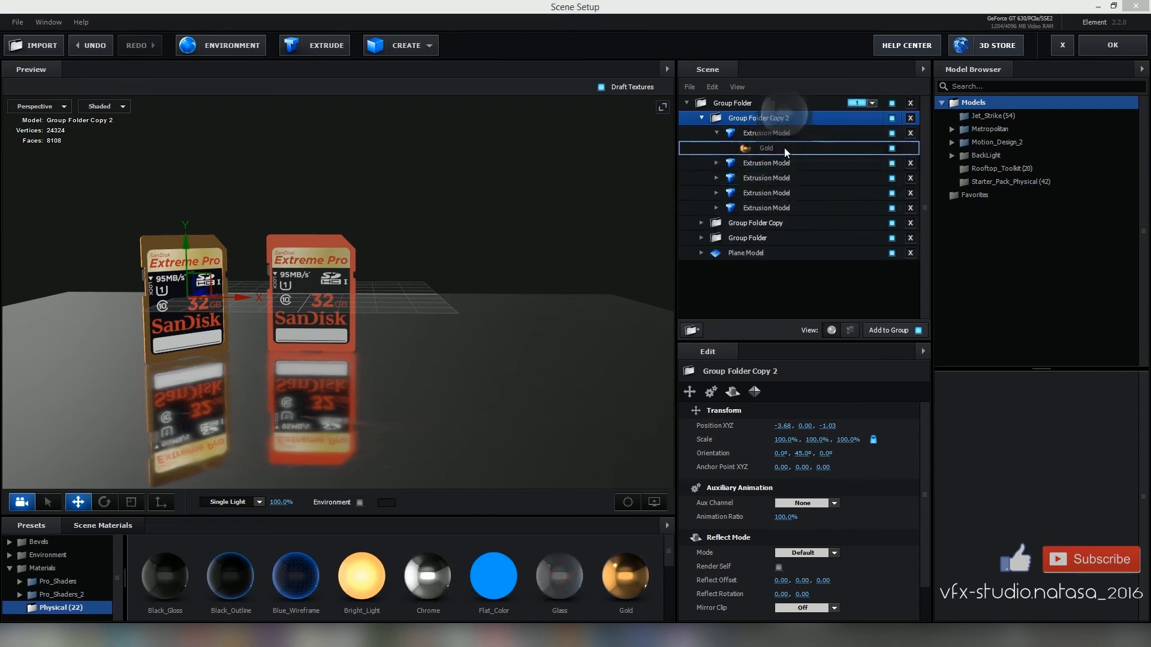
left_click_drag(564, 570, 784, 148)
left_click(702, 119)
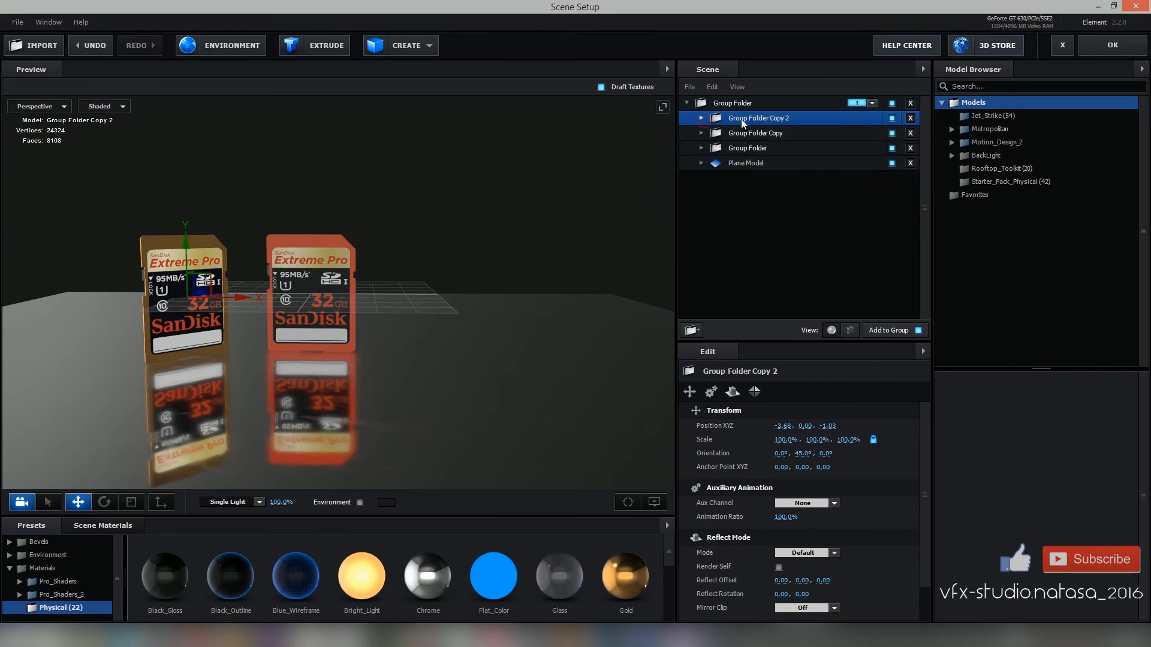
- Move the third card right to X 3.80 and rotate it to 315° on Y
left_click_drag(250, 295, 478, 296)
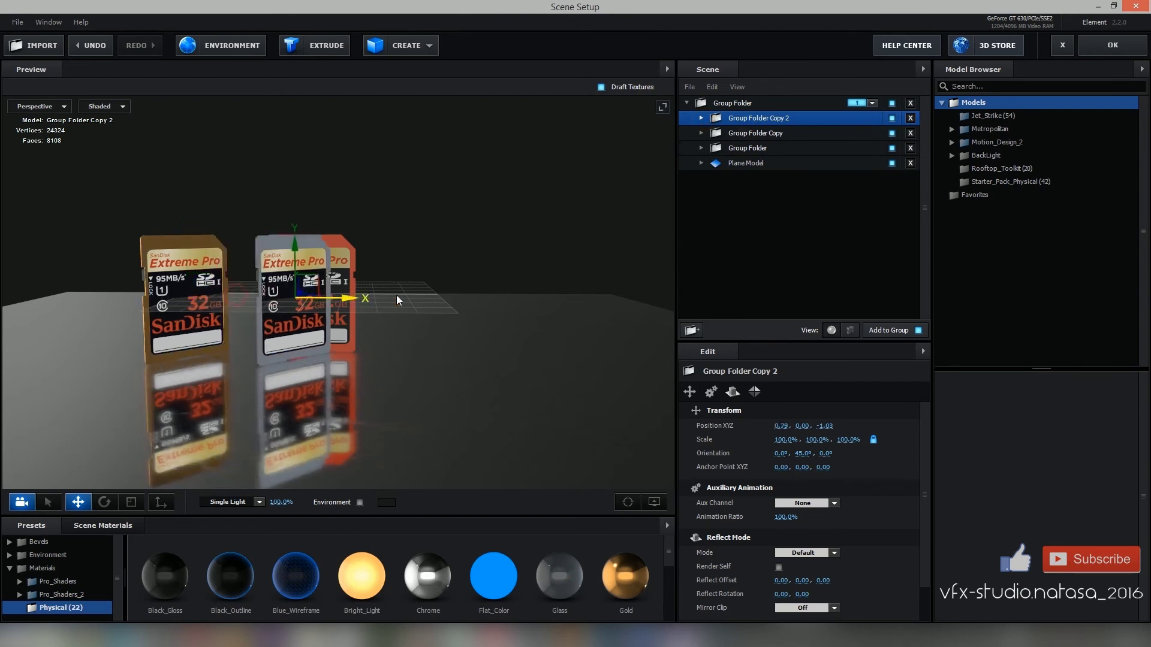
key("e")
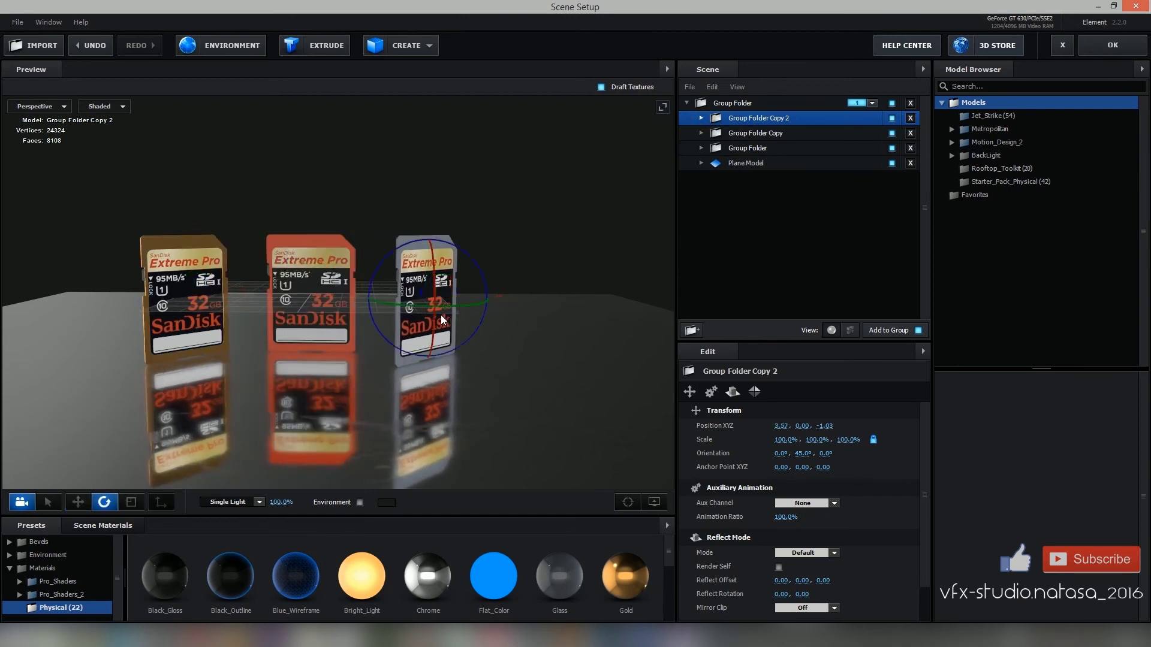
left_click_drag(465, 304, 361, 312)
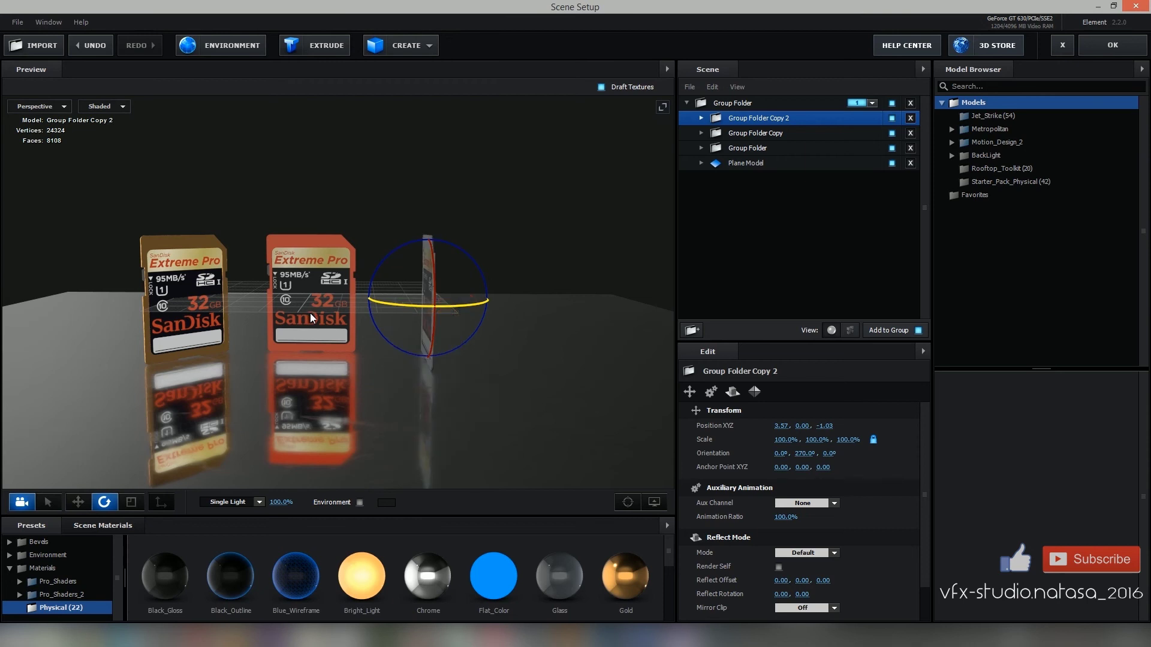
key("w")
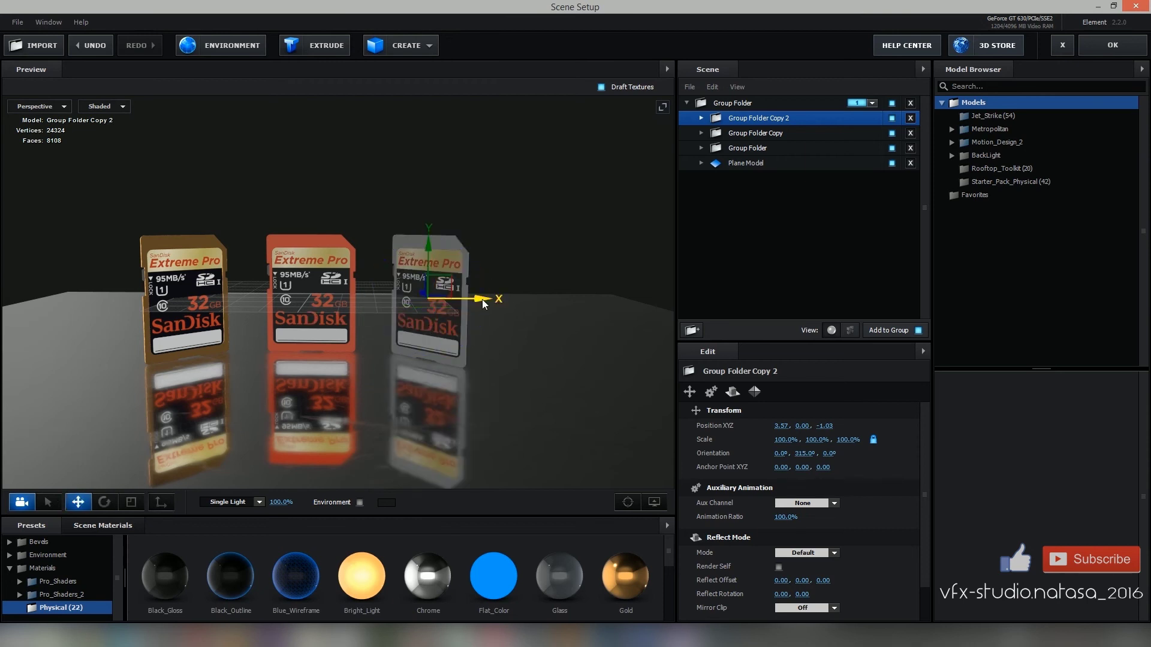
left_click_drag(482, 300, 490, 299)
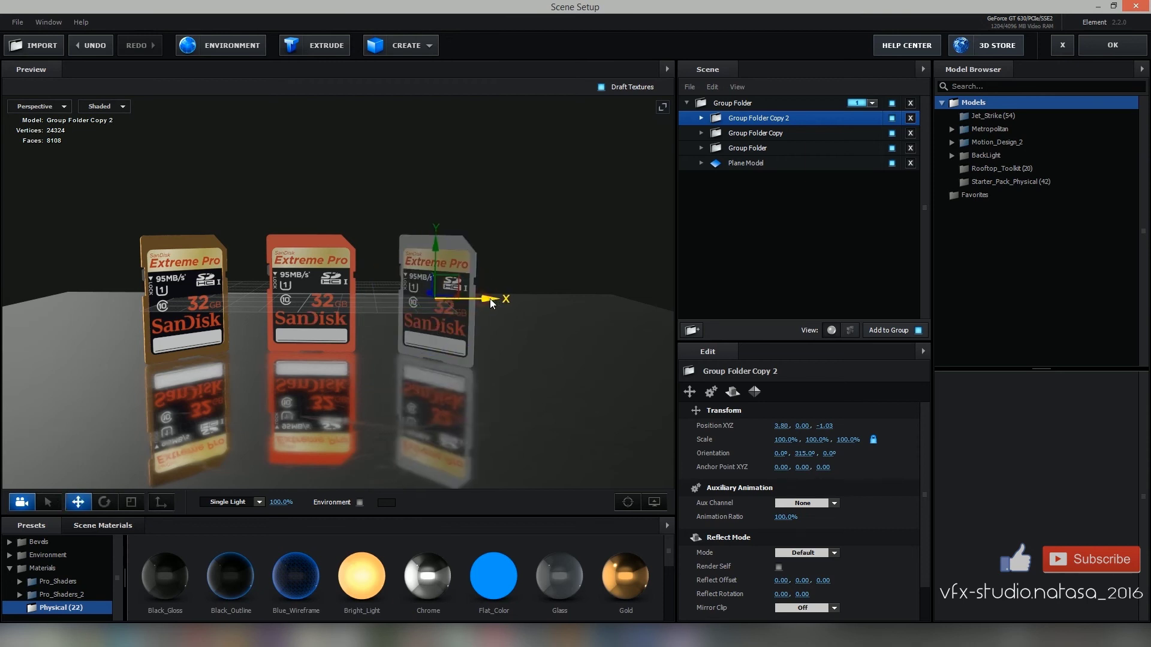
left_click(701, 117)
left_click(765, 147)
- Try Chrome, then Metal_Diffused, on the third card's material
left_click_drag(429, 559, 758, 147)
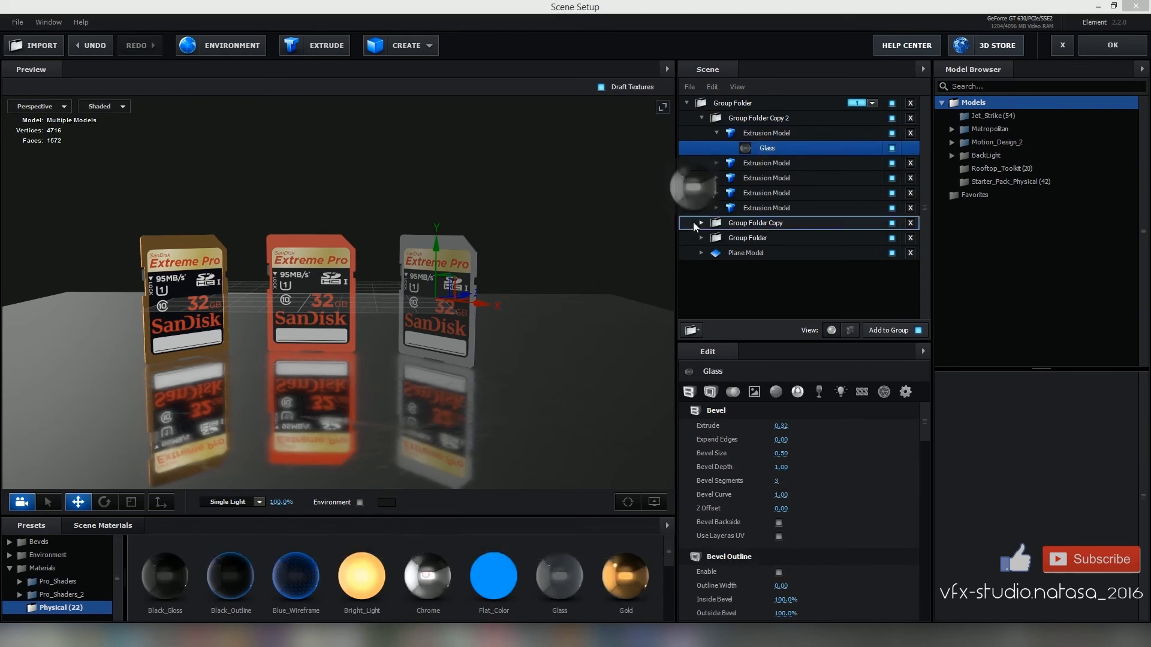
scroll(332, 566, "down", 3)
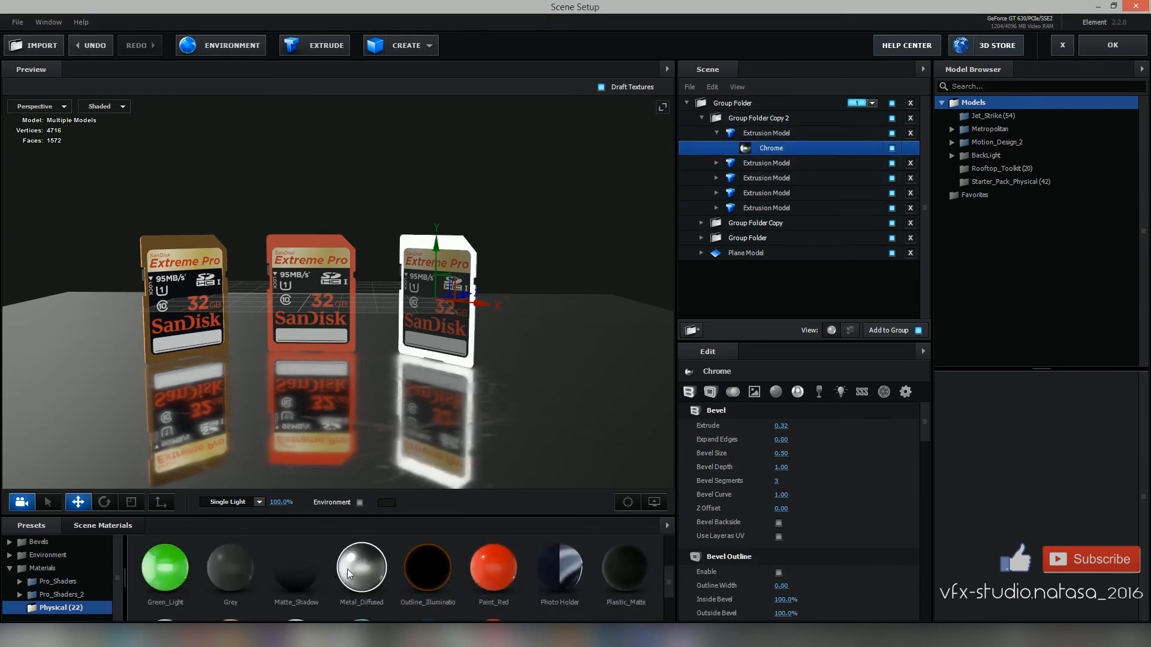
left_click_drag(347, 570, 767, 150)
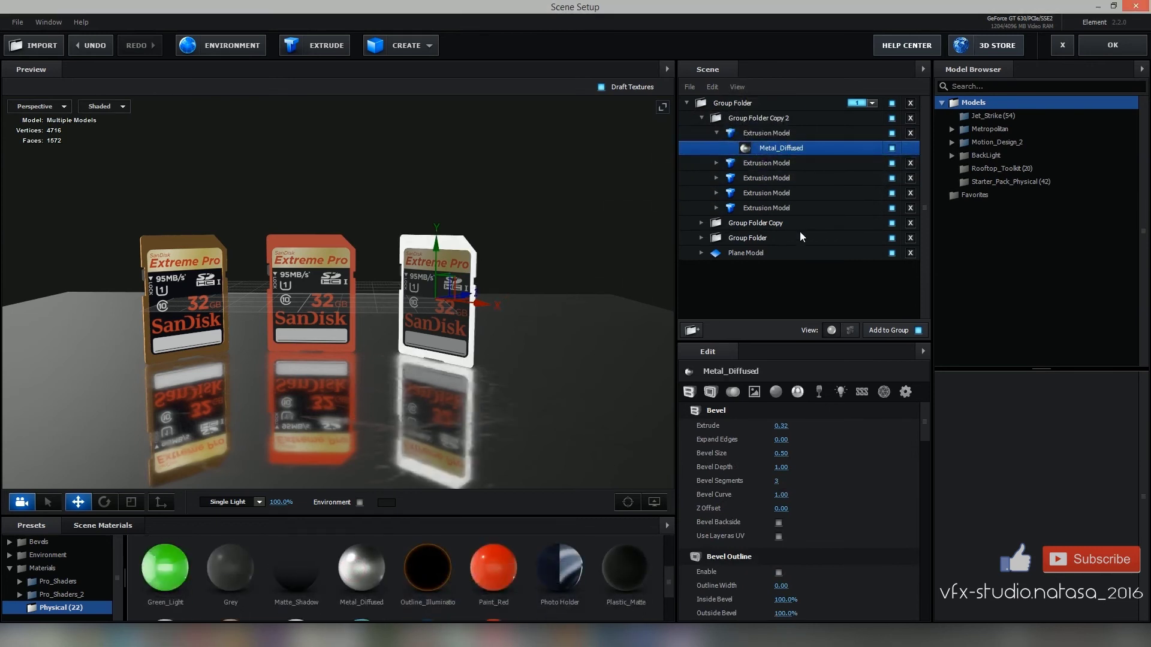
mouse_move(439, 376)
left_mouse_down()
mouse_move(495, 381)
mouse_move(460, 389)
left_mouse_up()
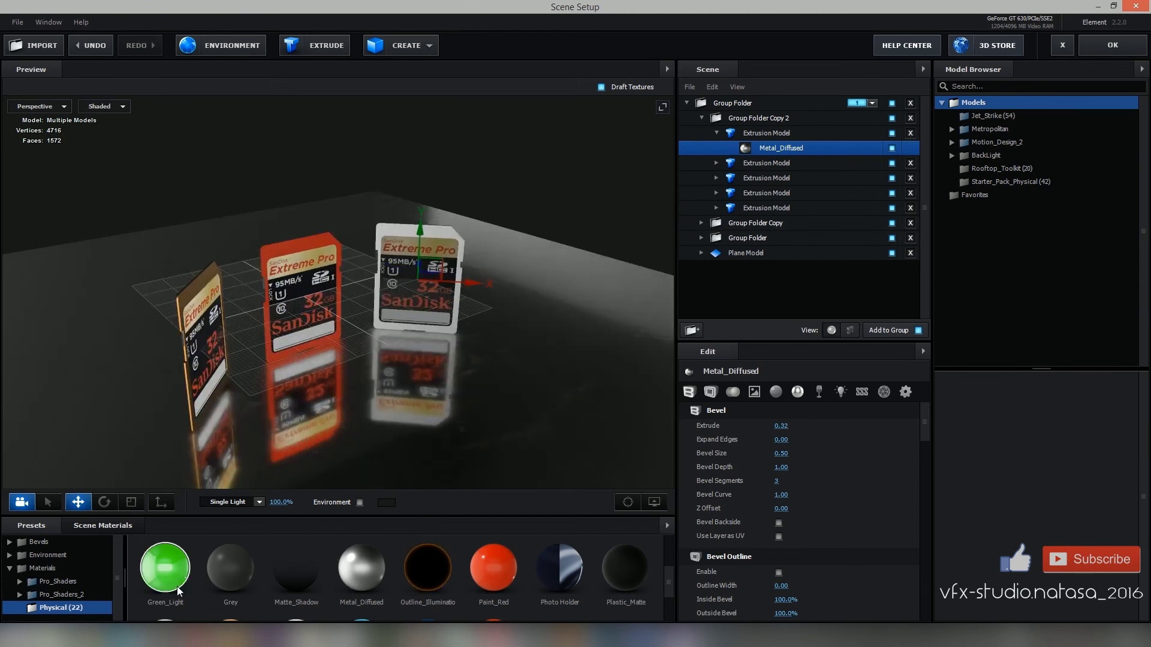
- Apply clean_metal_brushed from the Metal presets to the third card
double_click(61, 595)
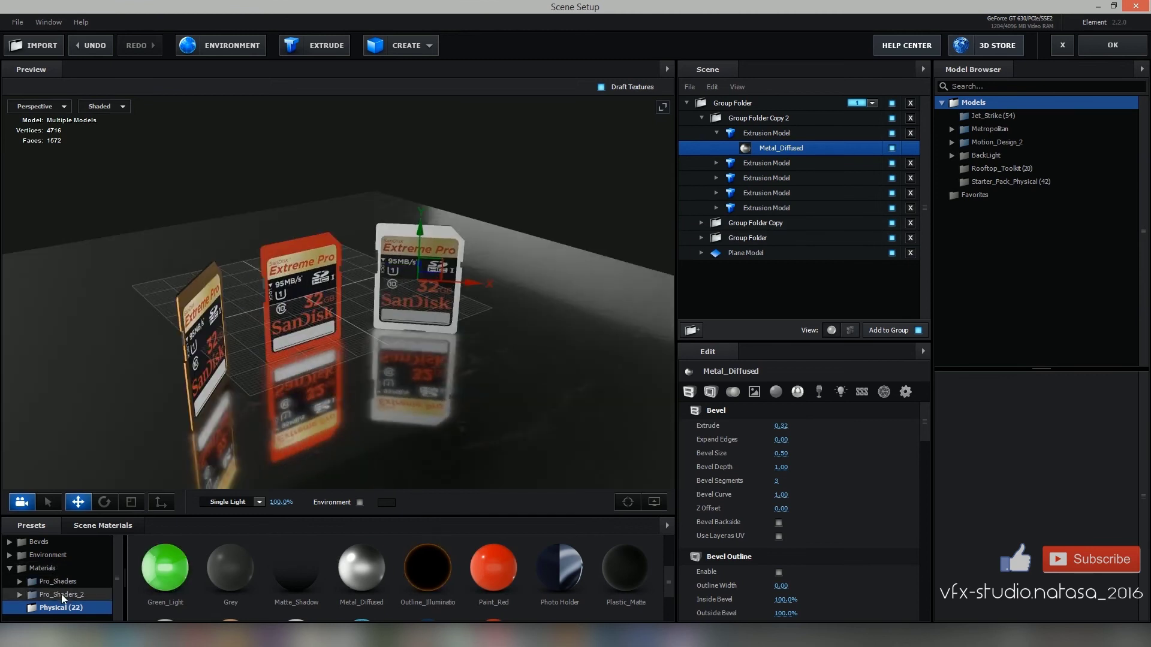
scroll(66, 581, "down", 3)
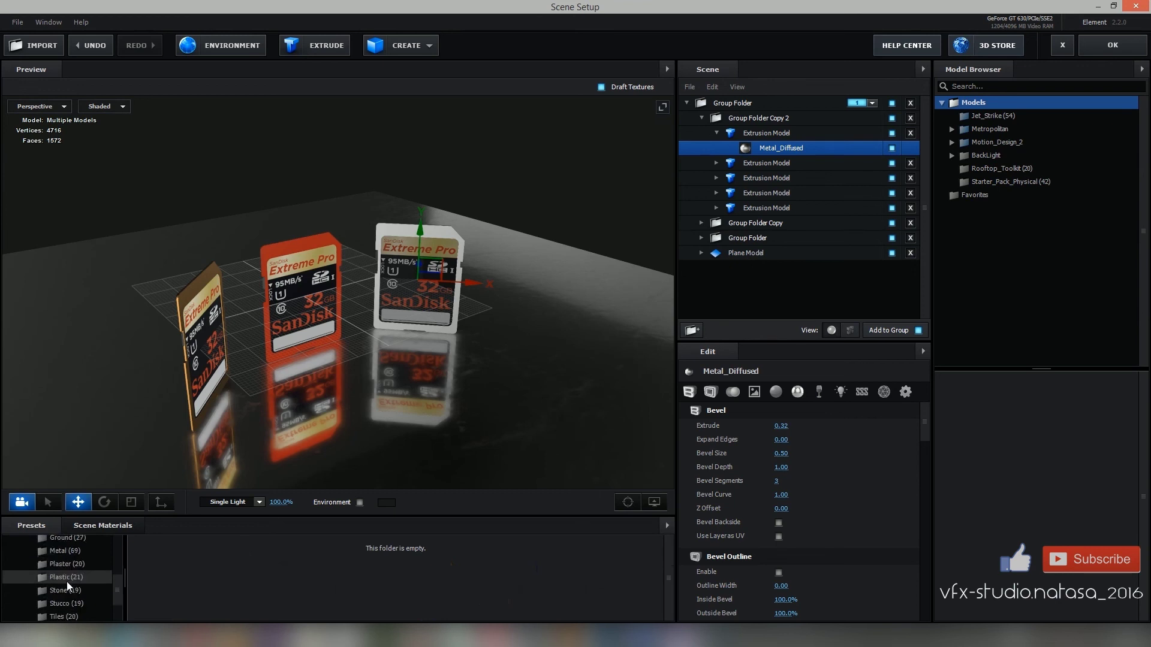
left_click(63, 550)
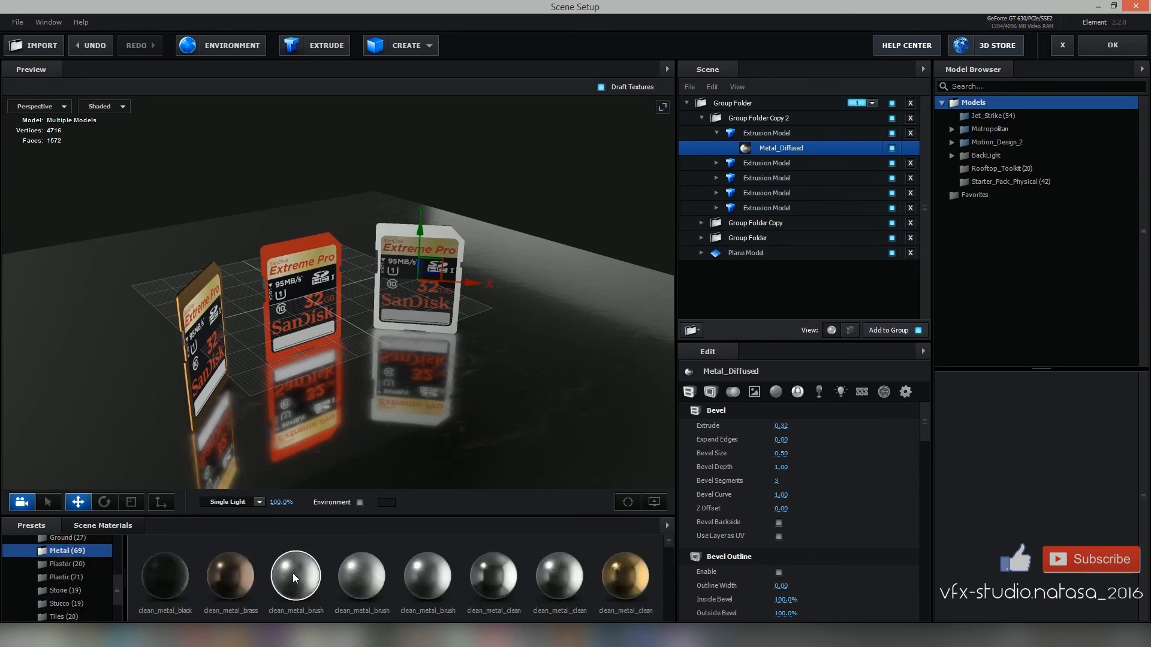
left_click_drag(293, 573, 840, 148)
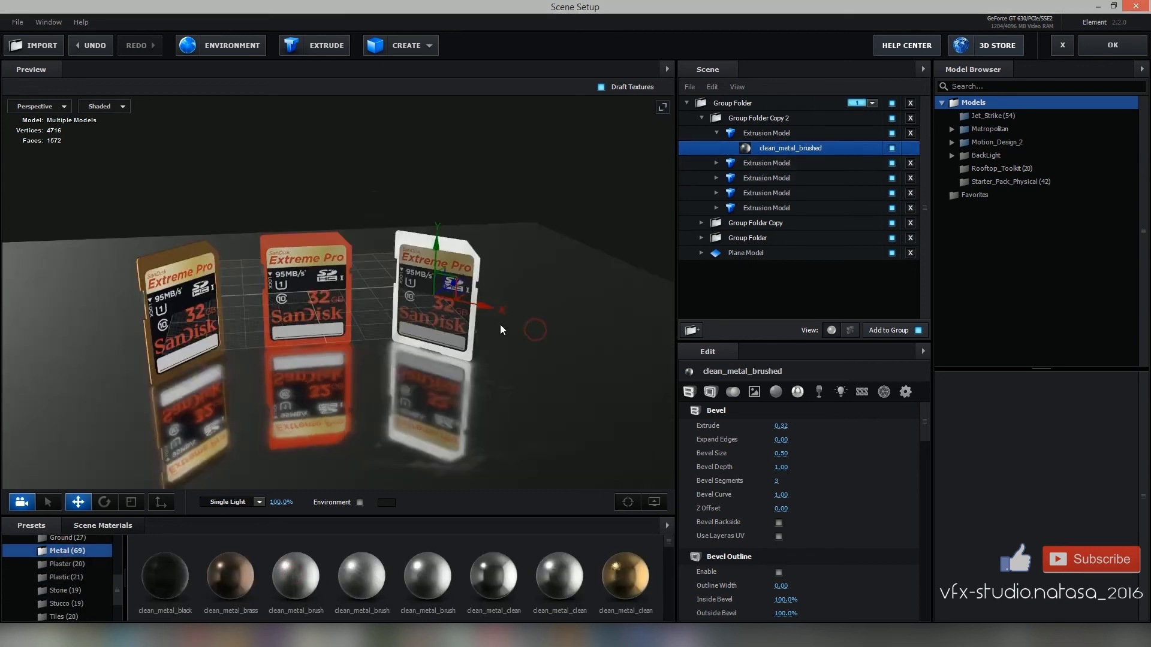
mouse_move(500, 325)
left_mouse_down()
mouse_move(494, 265)
mouse_move(358, 387)
left_mouse_up()
scroll(509, 247, "up", 5)
scroll(509, 247, "down", 5)
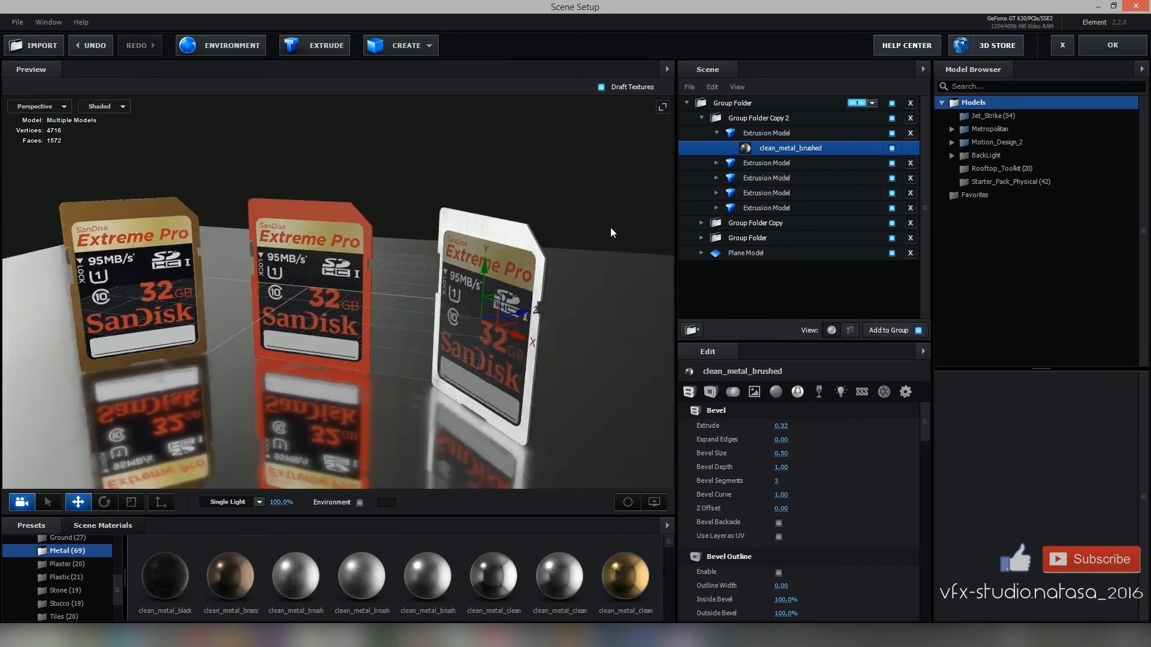
scroll(610, 228, "down", 10)
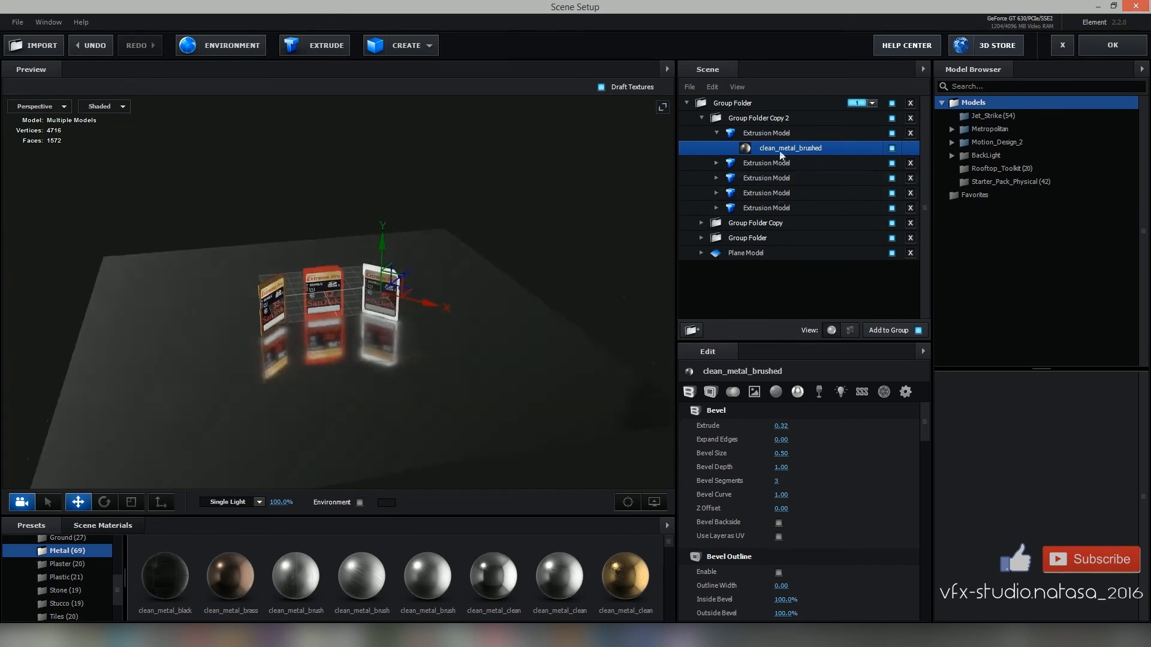
left_click(700, 118)
left_click(743, 218)
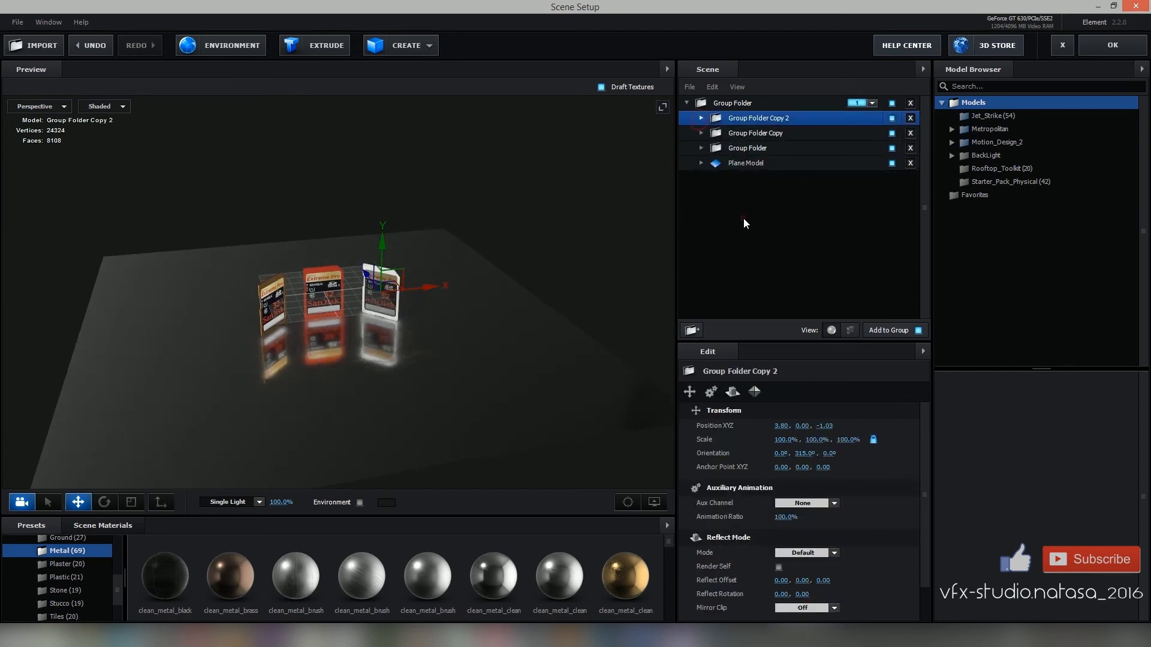
left_click(425, 45)
- Add a new camera and dolly it back so all three SD cards are framed
left_click(1092, 45)
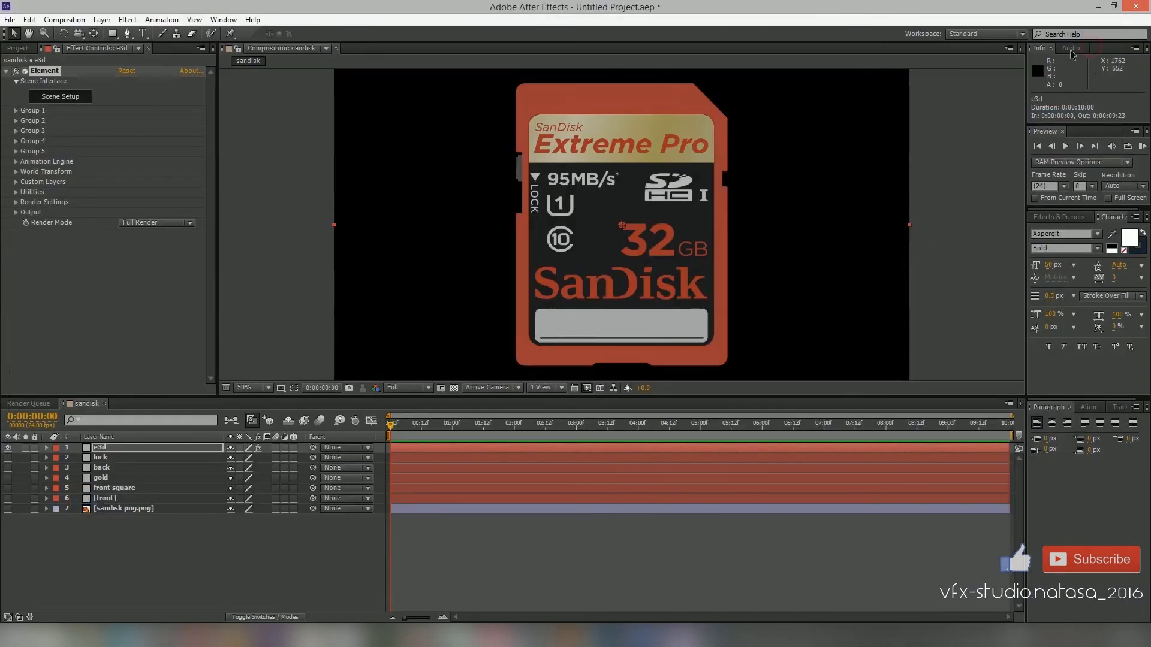
right_click(185, 567)
mouse_move(204, 437)
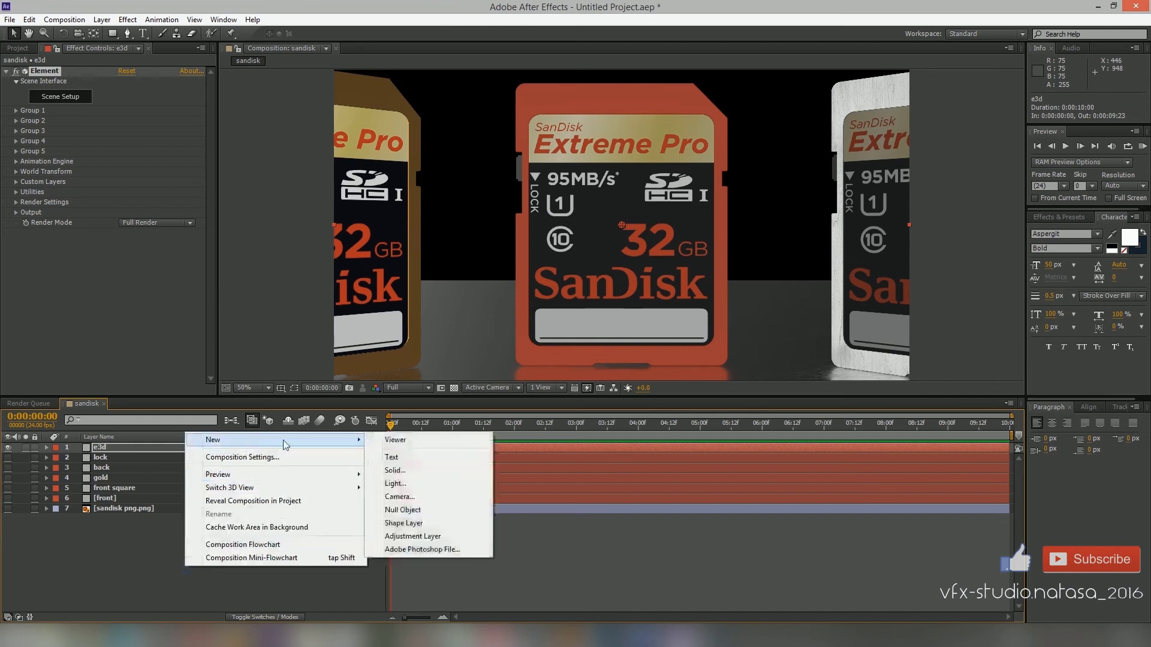
left_click(390, 495)
left_click(684, 446)
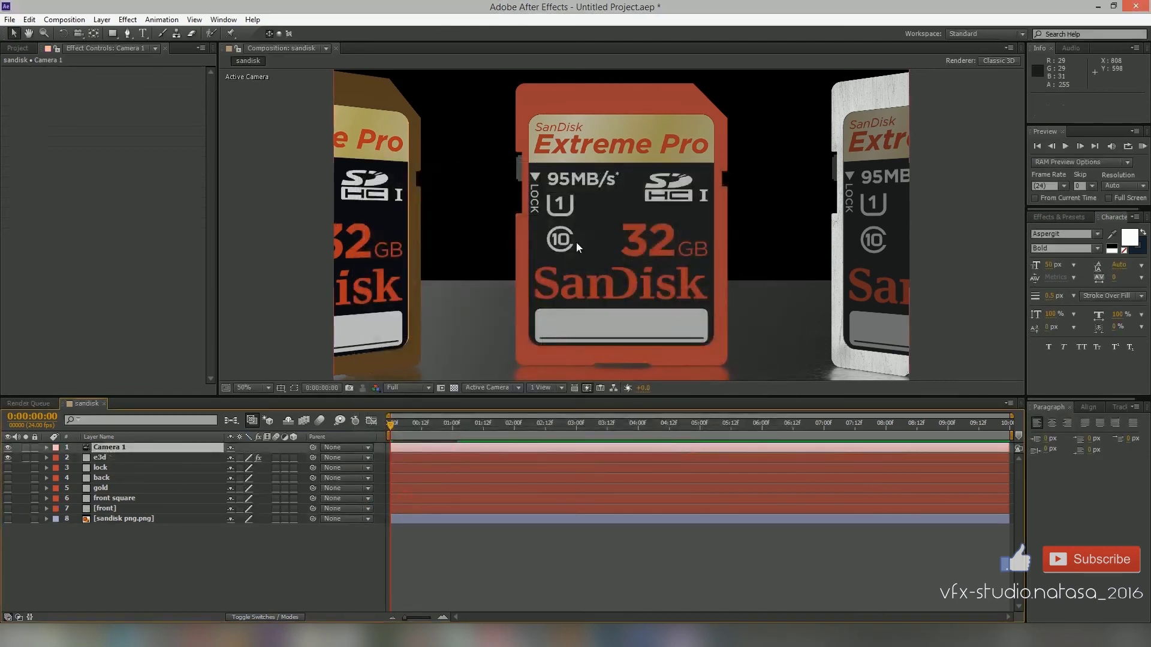
left_click_drag(658, 287, 635, 228)
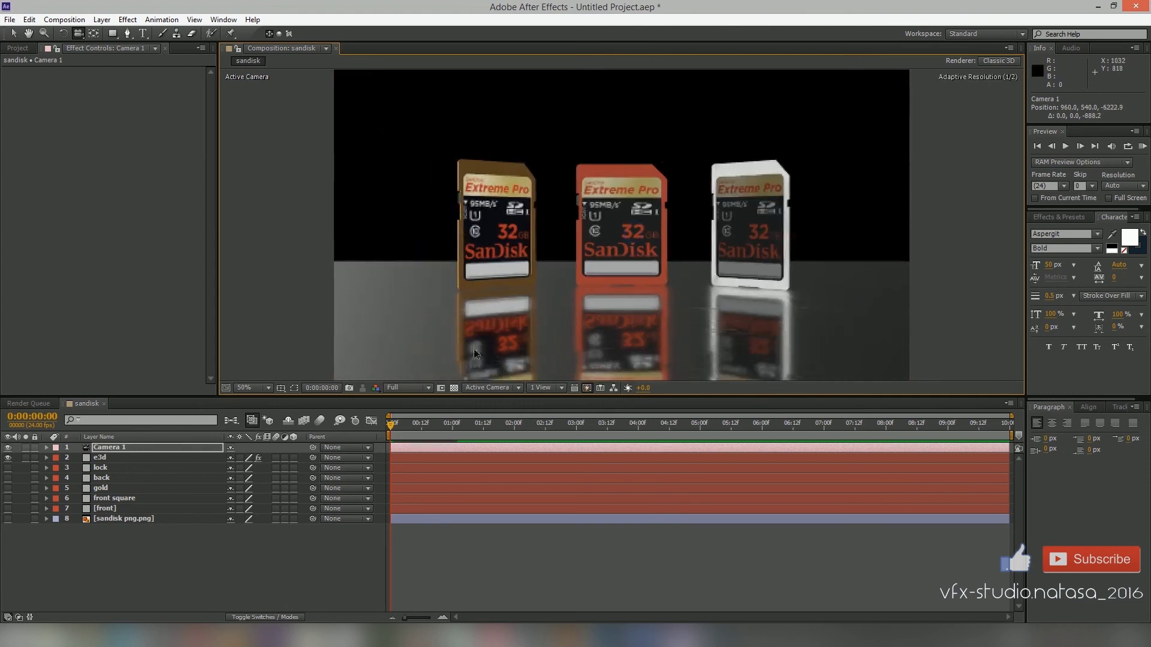
- Set the e3d layer's Ambient Occlusion SSAO Intensity to 3.0
left_click(99, 458)
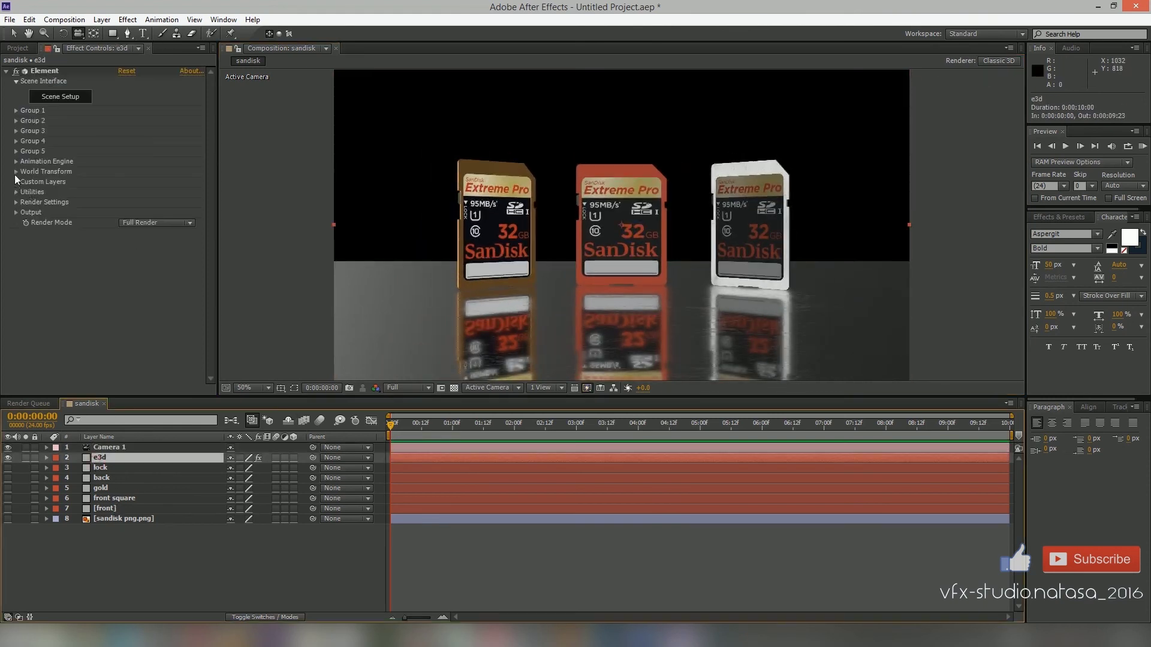
left_click(17, 203)
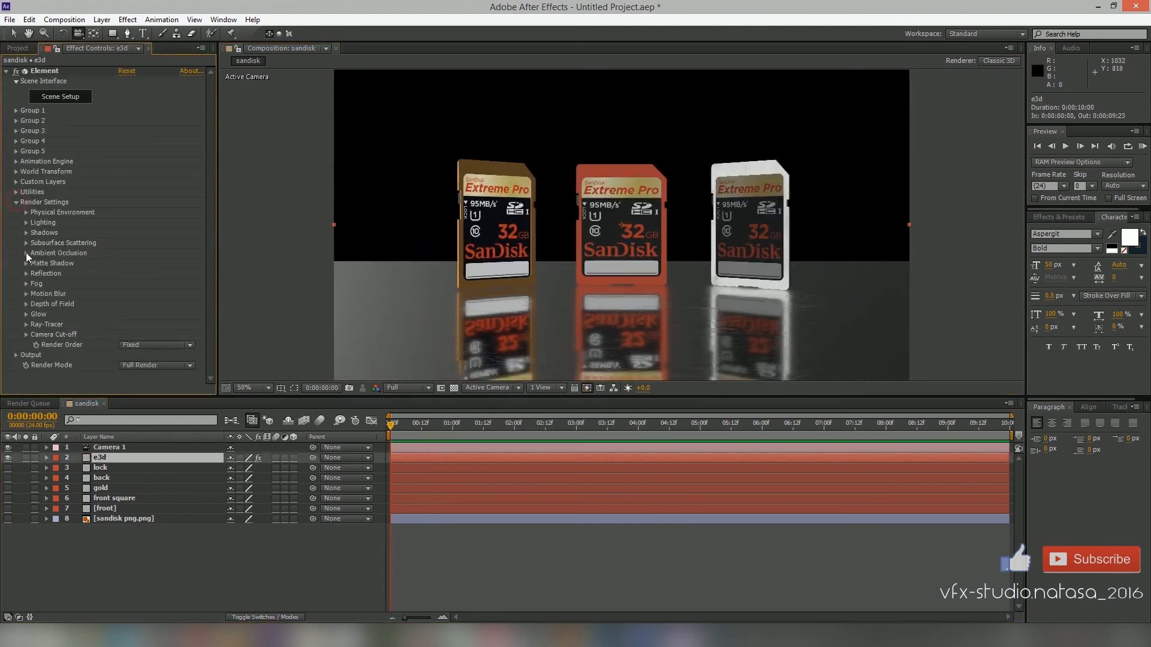
left_click(26, 253)
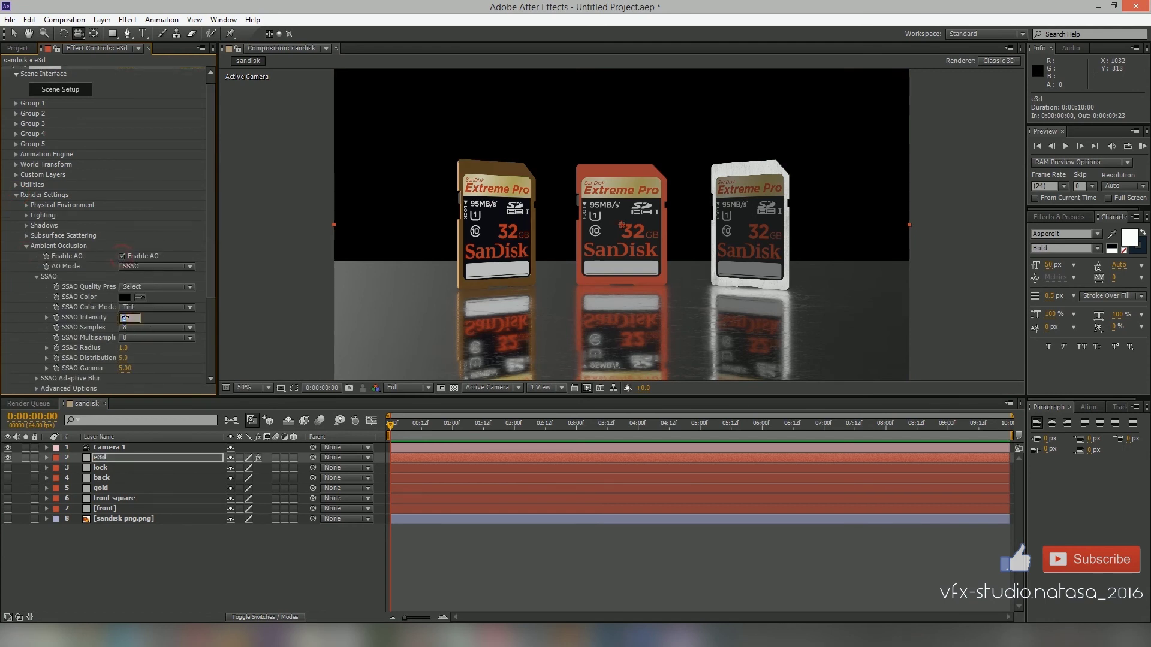
key("Return")
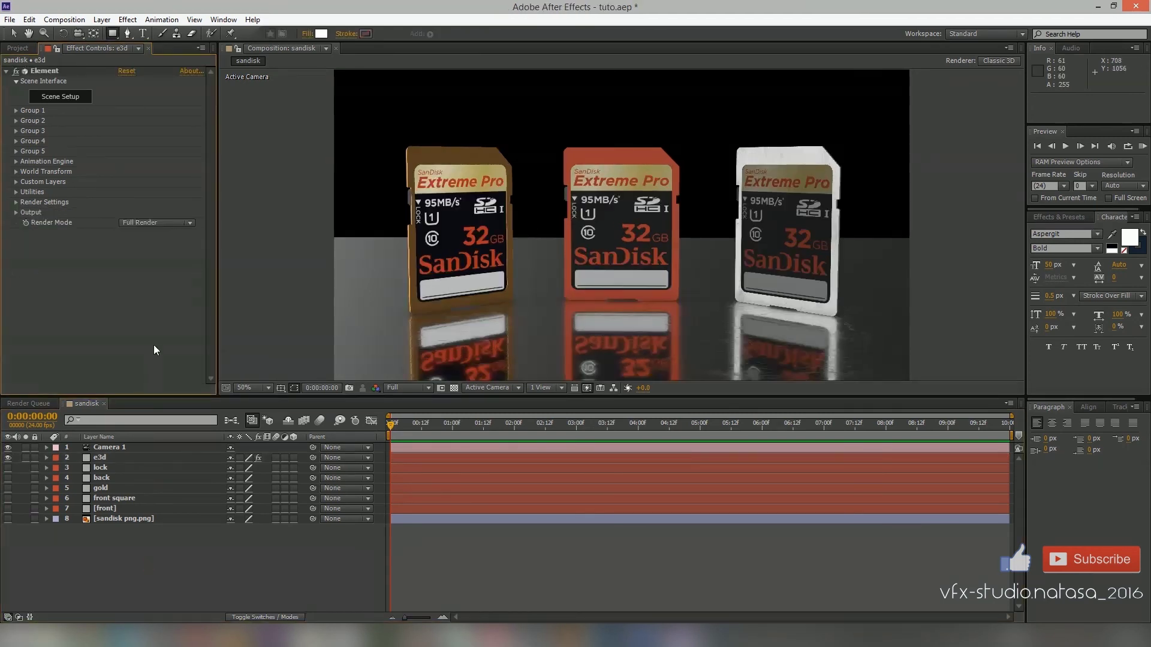
- Create a new light gray solid layer in the sandisk composition
right_click(163, 558)
mouse_move(264, 427)
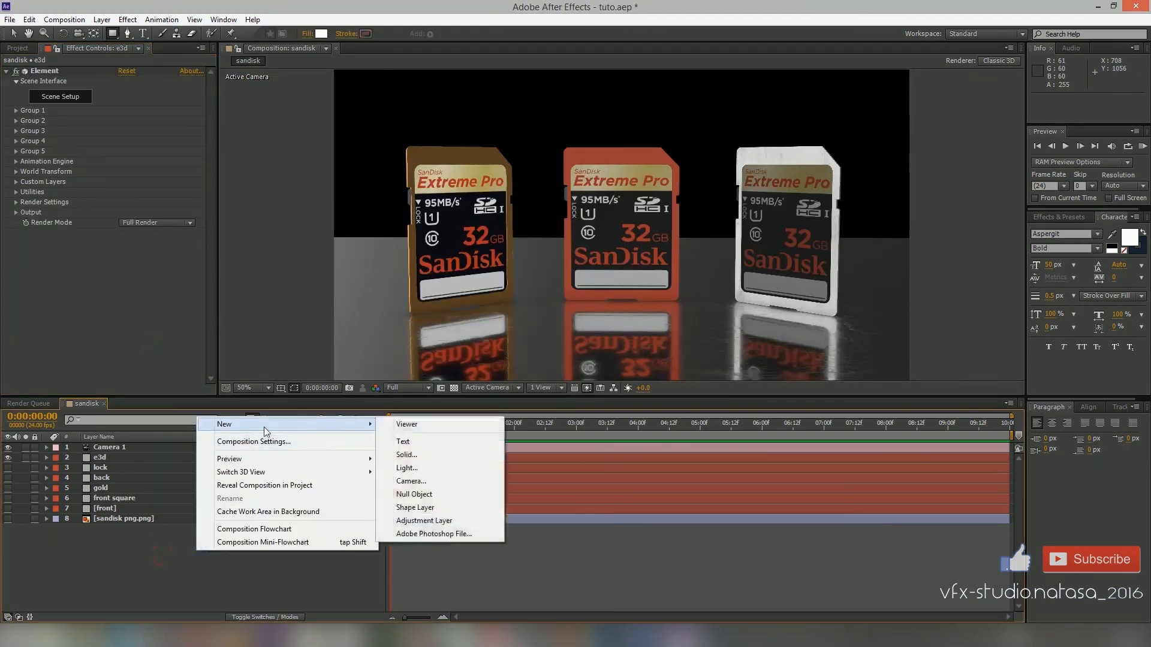
left_click(423, 456)
left_click(605, 423)
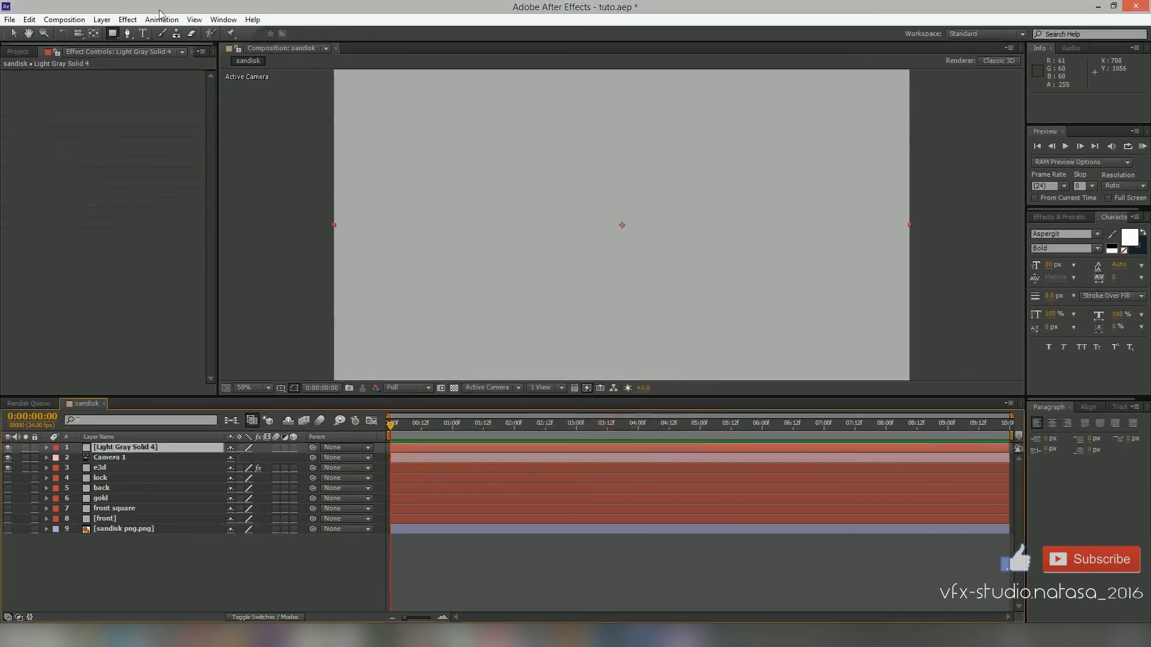
- Draw a rectangular mask on Light Gray Solid 4, hide it, and assign it to Path Layer 6
left_click_drag(495, 89, 772, 362)
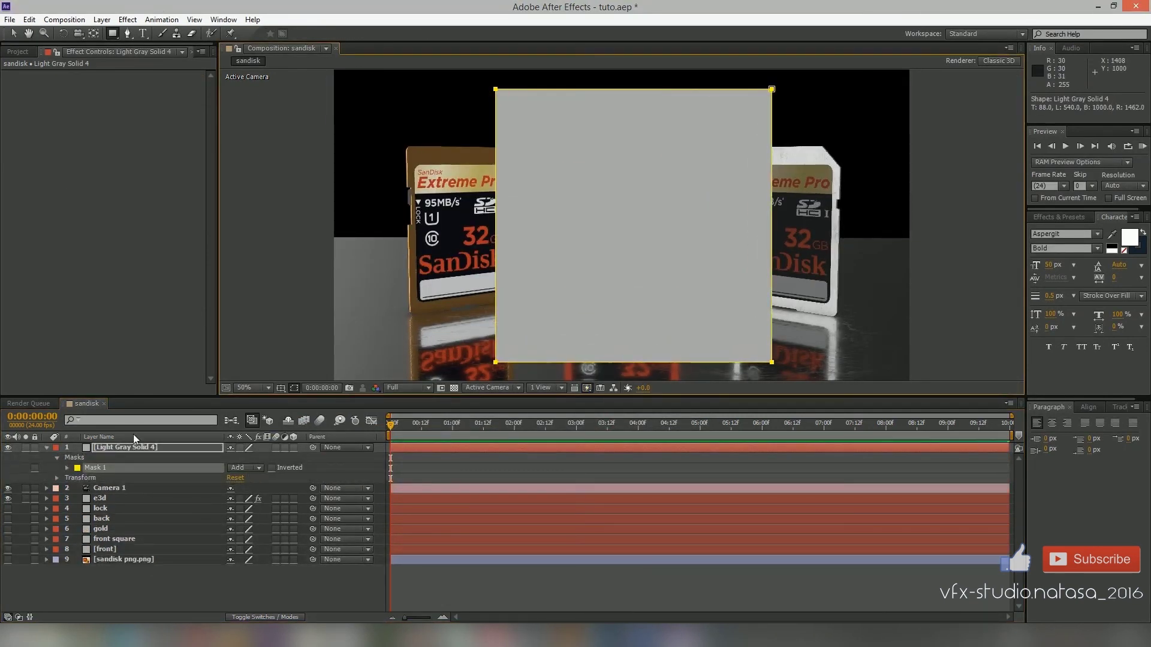
left_click(8, 448)
left_click(108, 498)
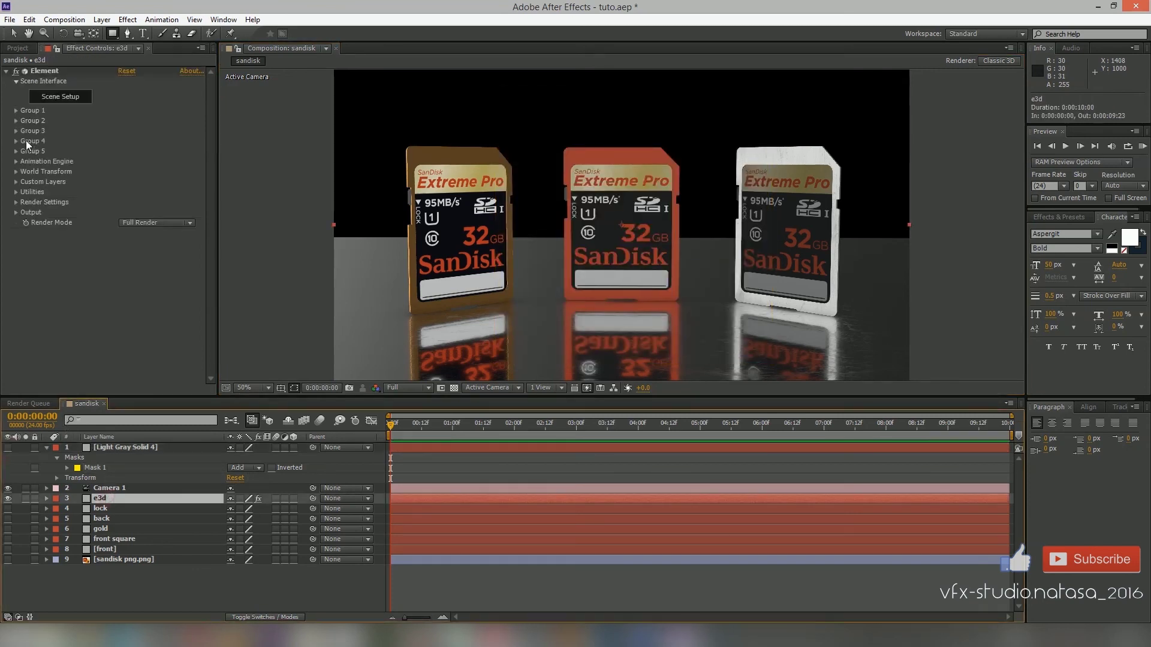
left_click(16, 182)
left_click(152, 251)
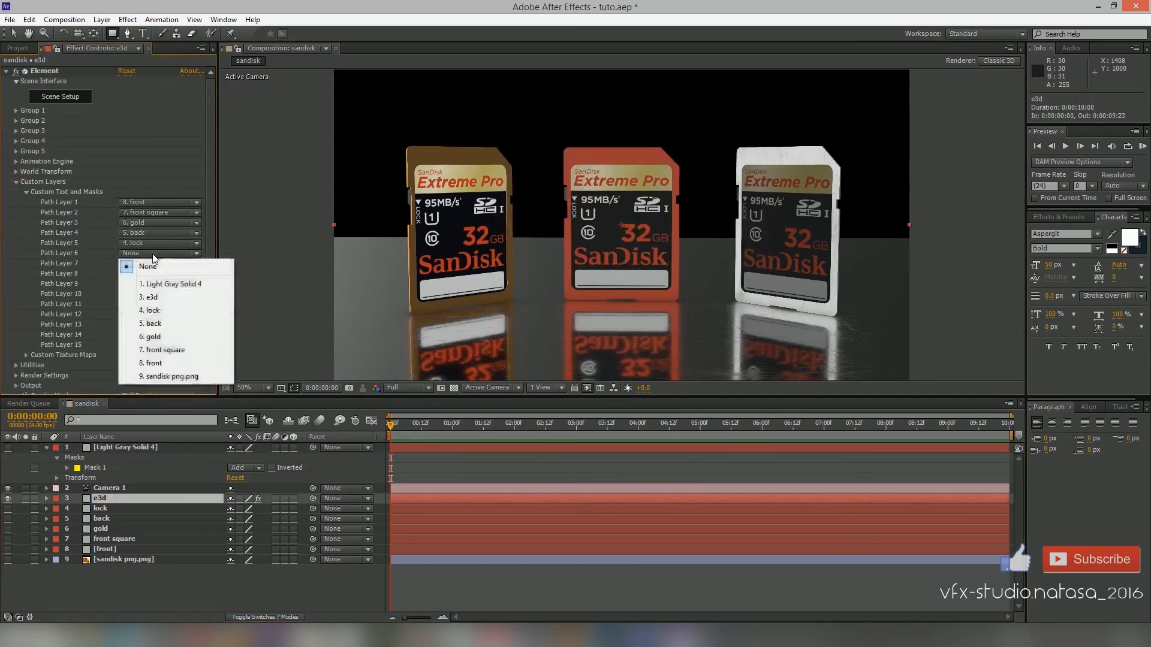
left_click(150, 277)
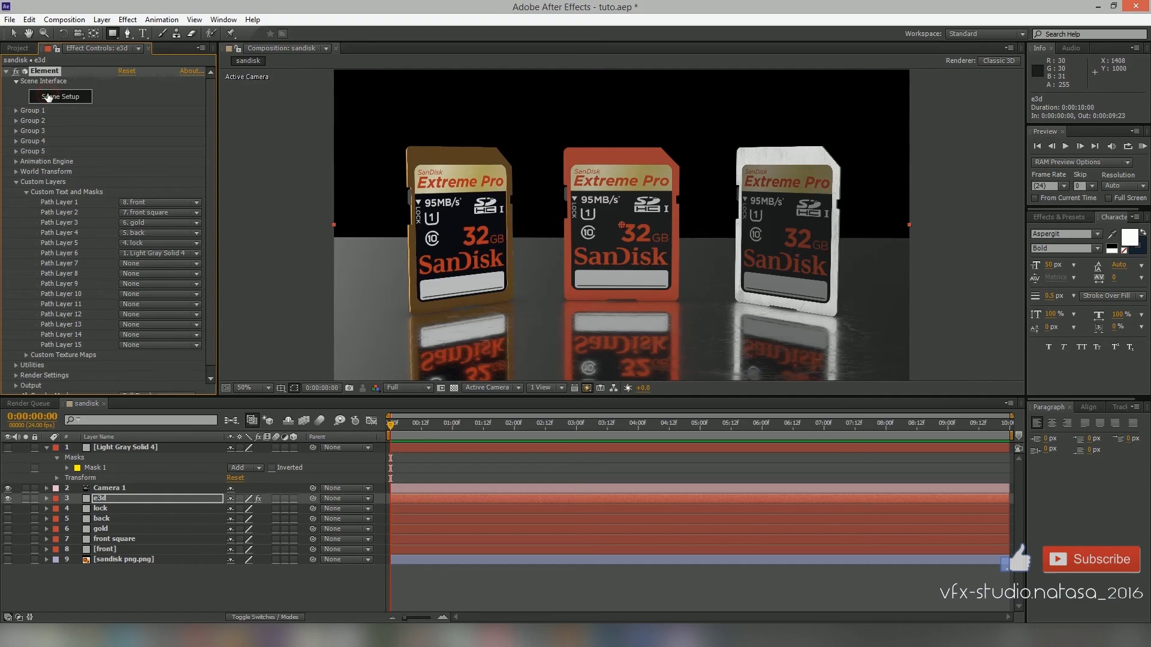
- In Scene Setup, add a new group folder at the list's bottom assigned to group 2
left_click(48, 97)
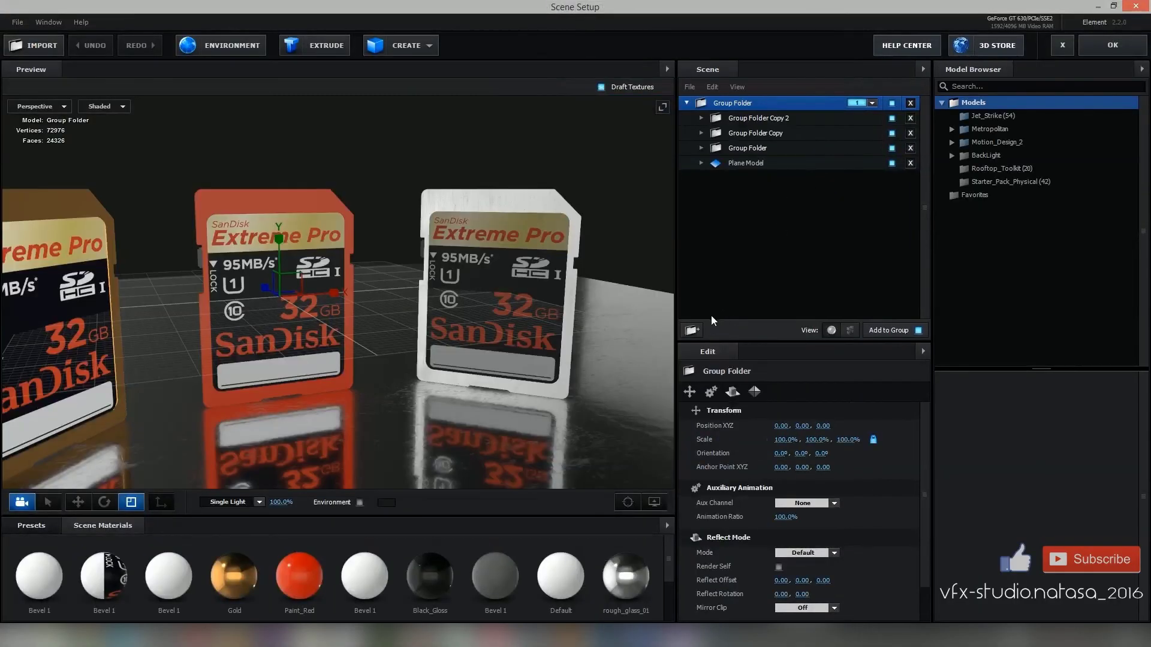
left_click(692, 330)
left_click_drag(720, 200, 718, 221)
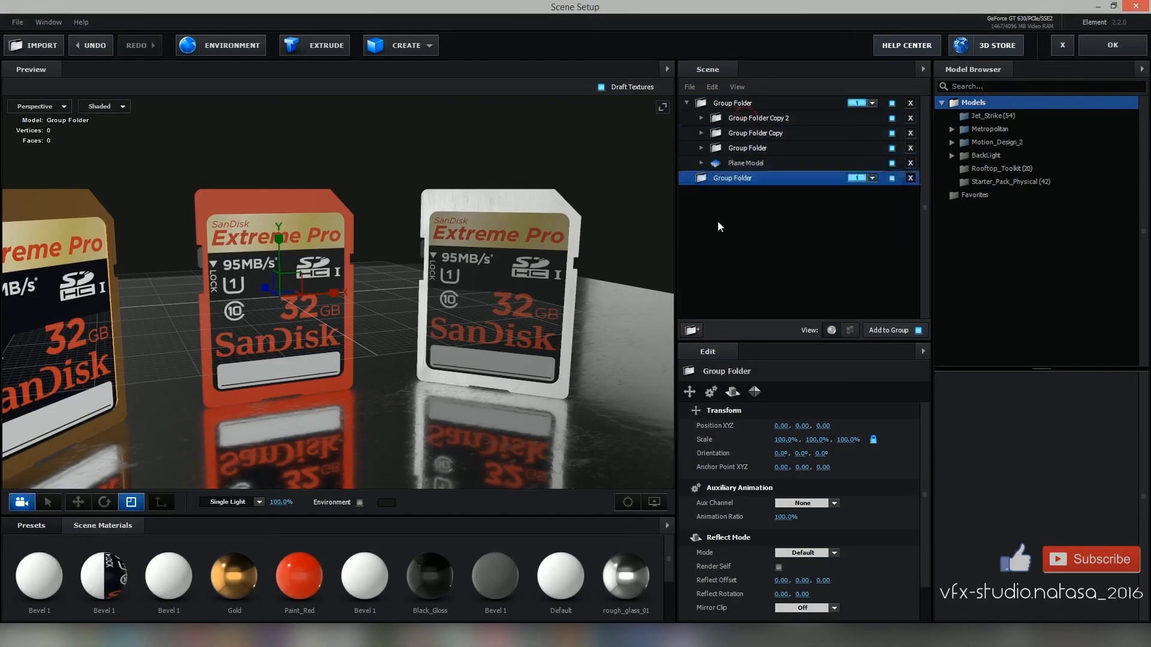
left_click(872, 179)
left_click(755, 219)
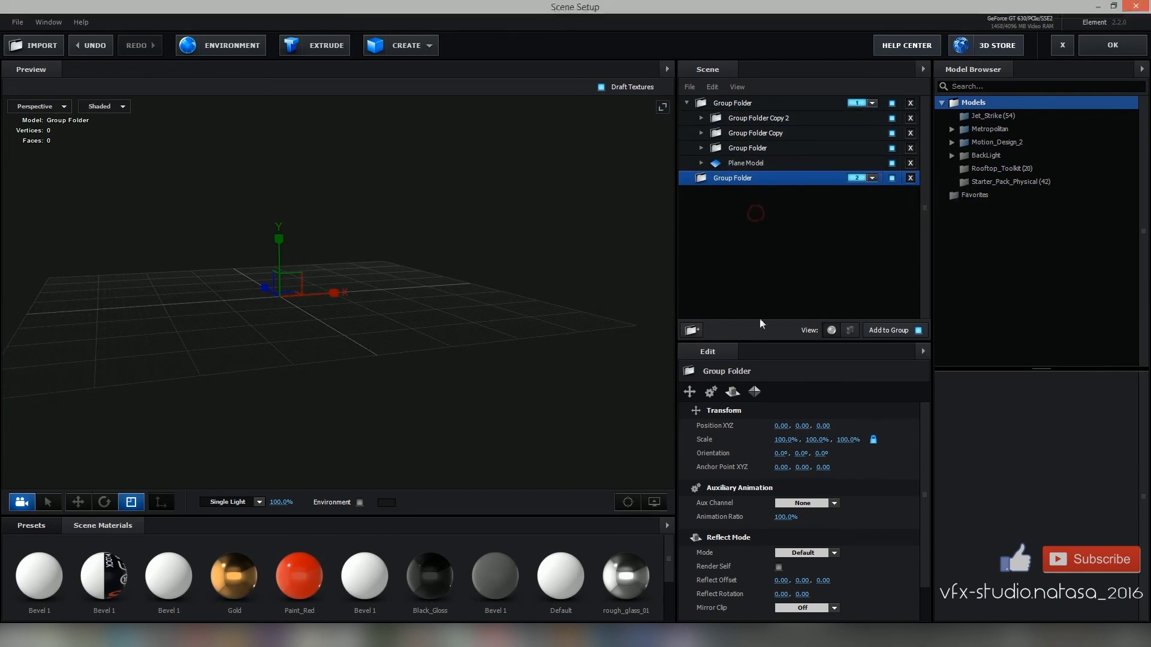
- Create an extrusion model from Custom Path 6 and rotate it flat onto the grid
left_click(323, 45)
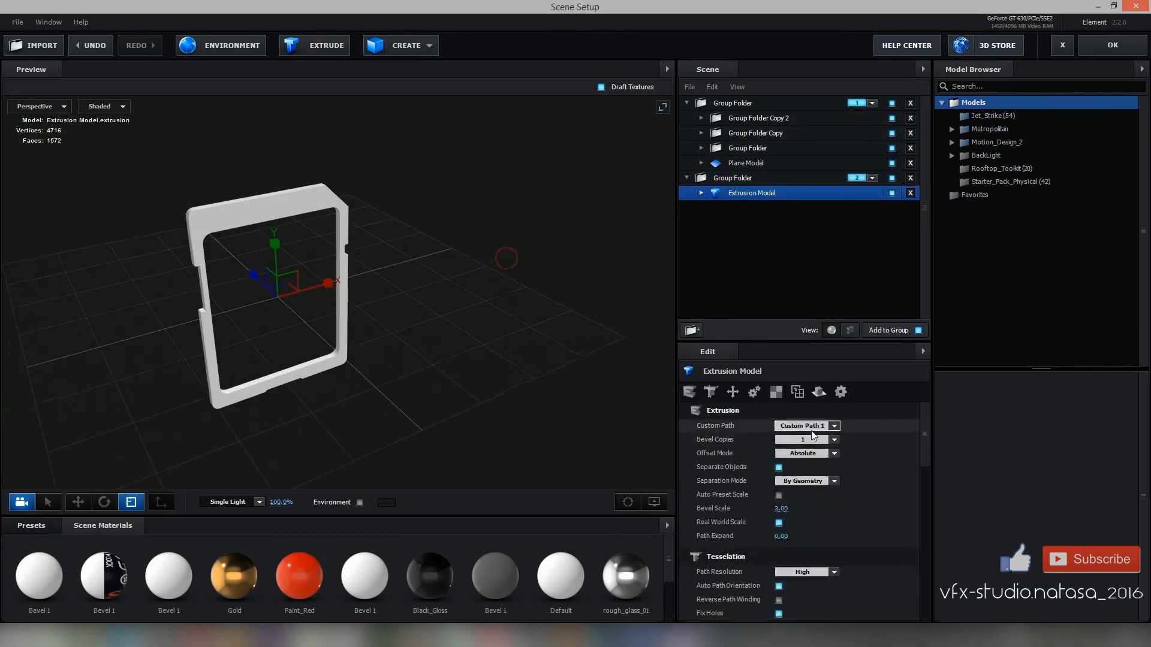
left_click(804, 425)
left_click(829, 495)
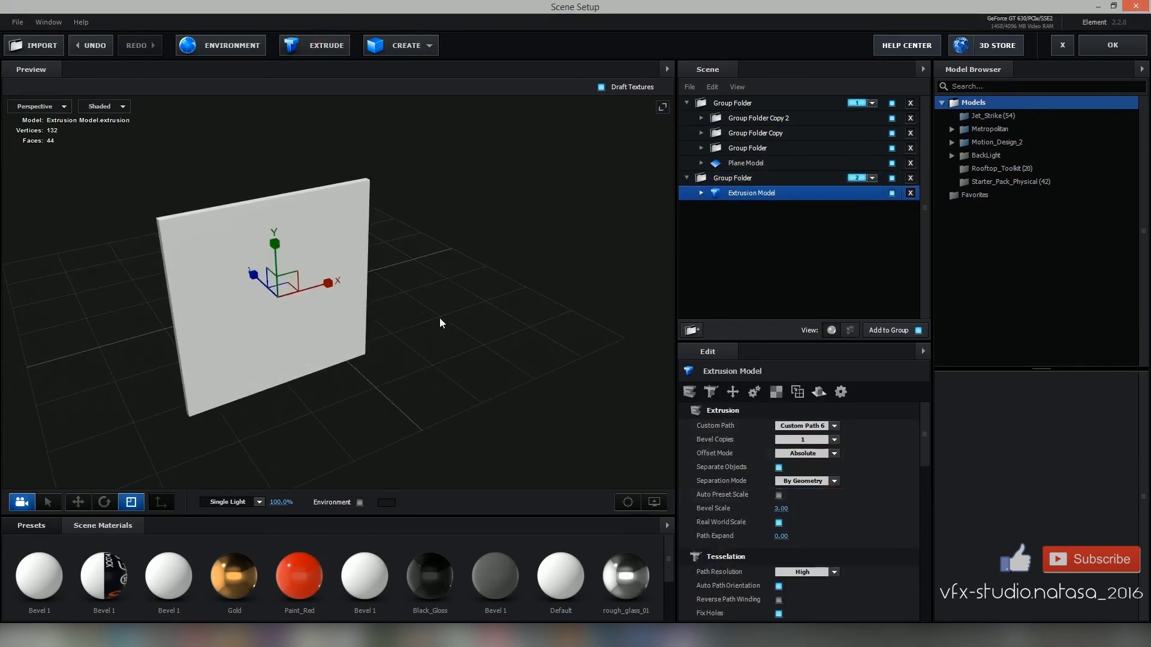
key("e")
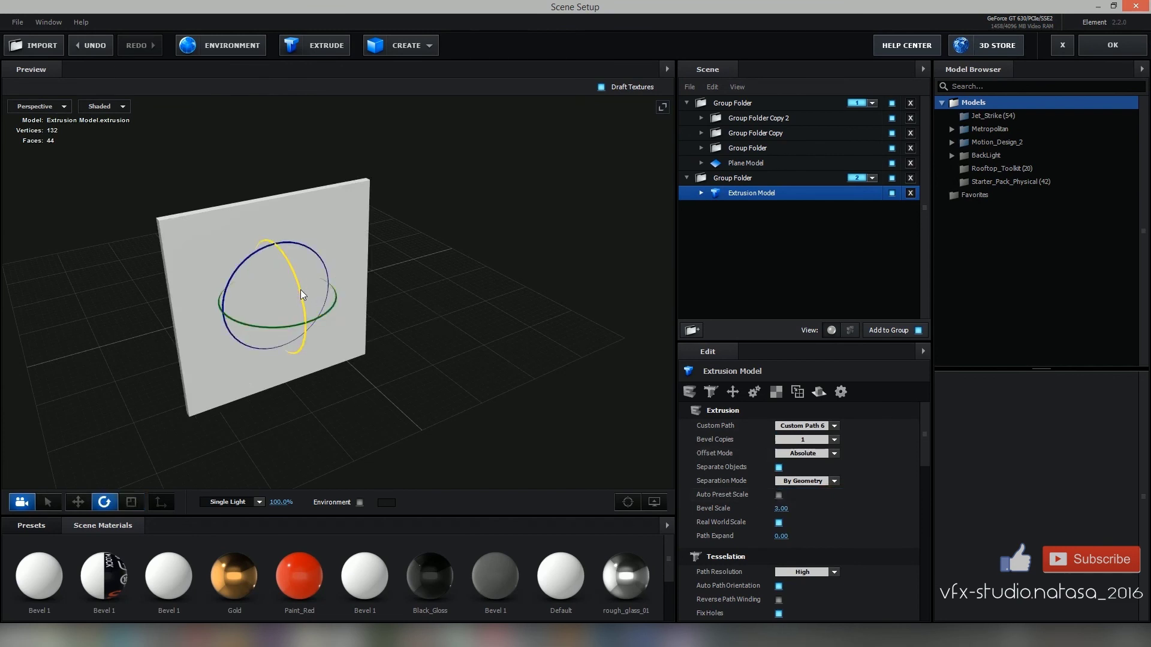
left_click_drag(289, 270, 172, 149)
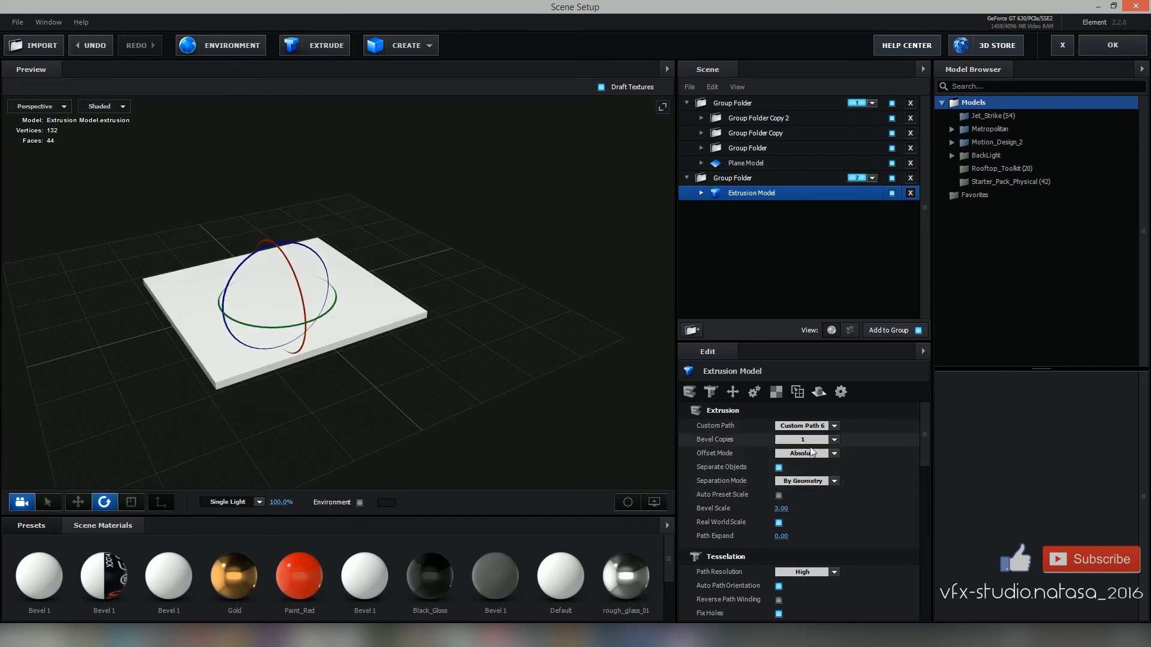
- Turn Bevel 1 into an outline frame with Bevel Size 0
left_click(701, 193)
left_click(757, 208)
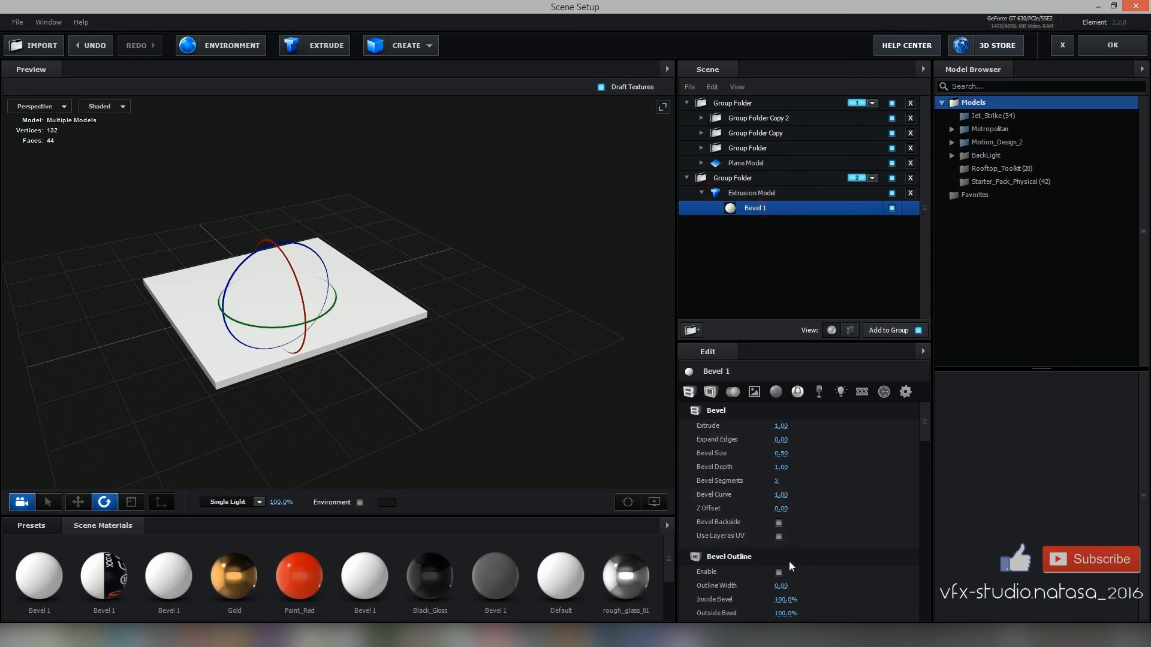
left_click(778, 573)
left_click_drag(781, 453, 423, 455)
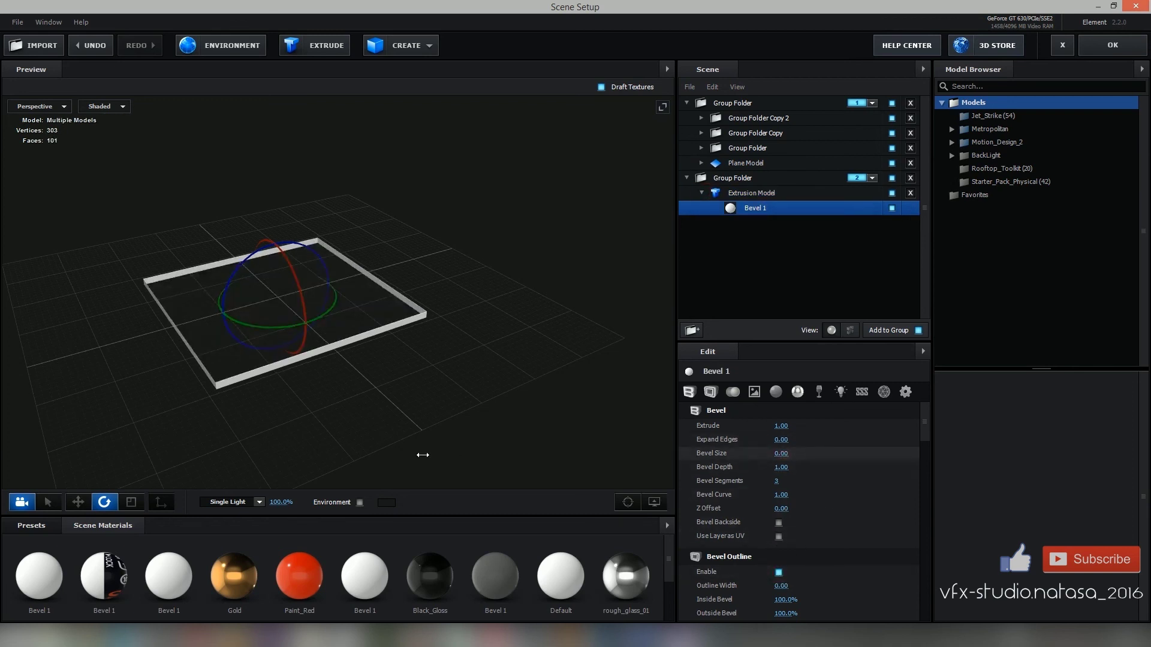
- Scale the outline frame up and extrude it into tall walls
key("r")
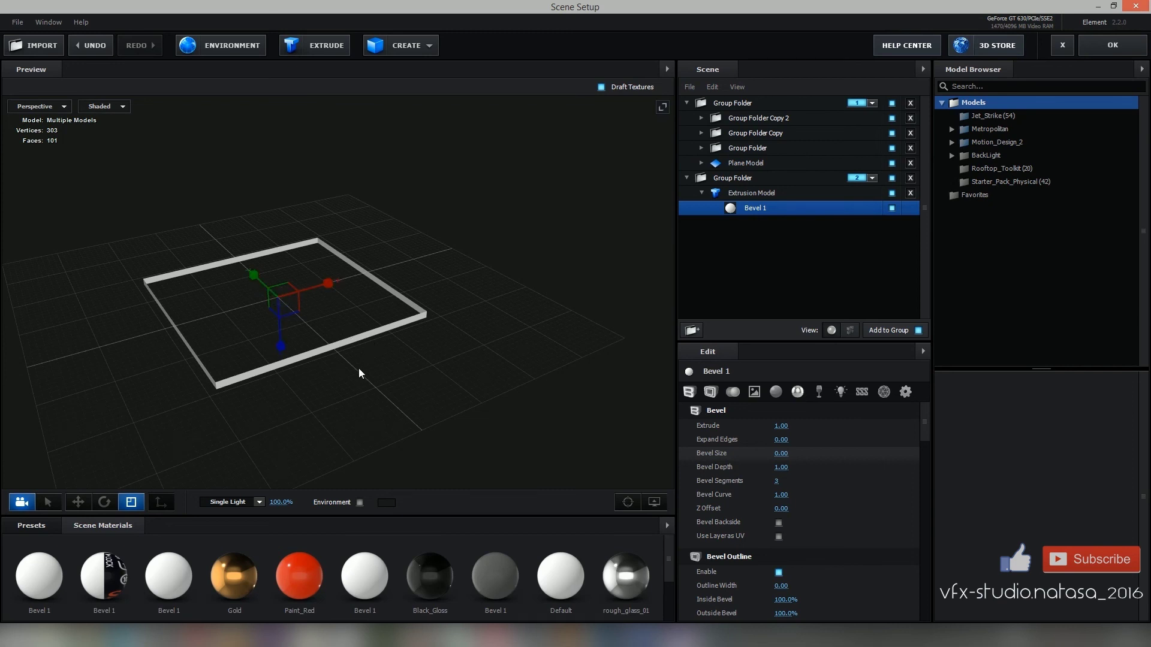
mouse_move(359, 368)
left_mouse_down()
mouse_move(294, 336)
mouse_move(411, 384)
mouse_move(289, 247)
mouse_move(649, 127)
left_mouse_up()
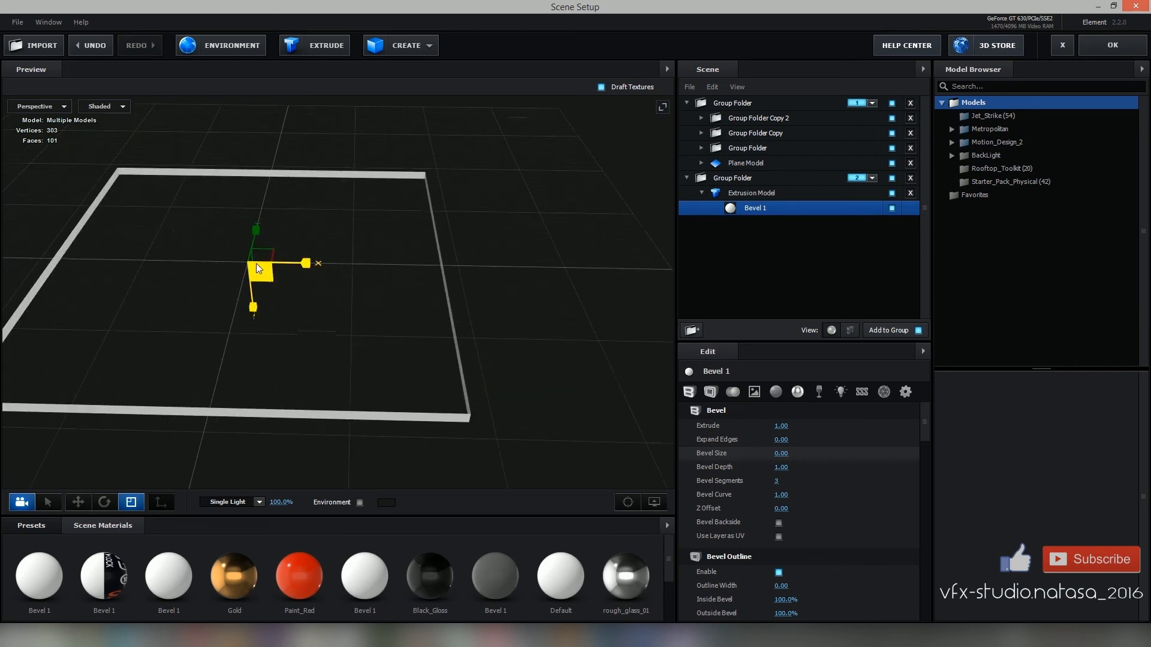
scroll(350, 290, "down", 5)
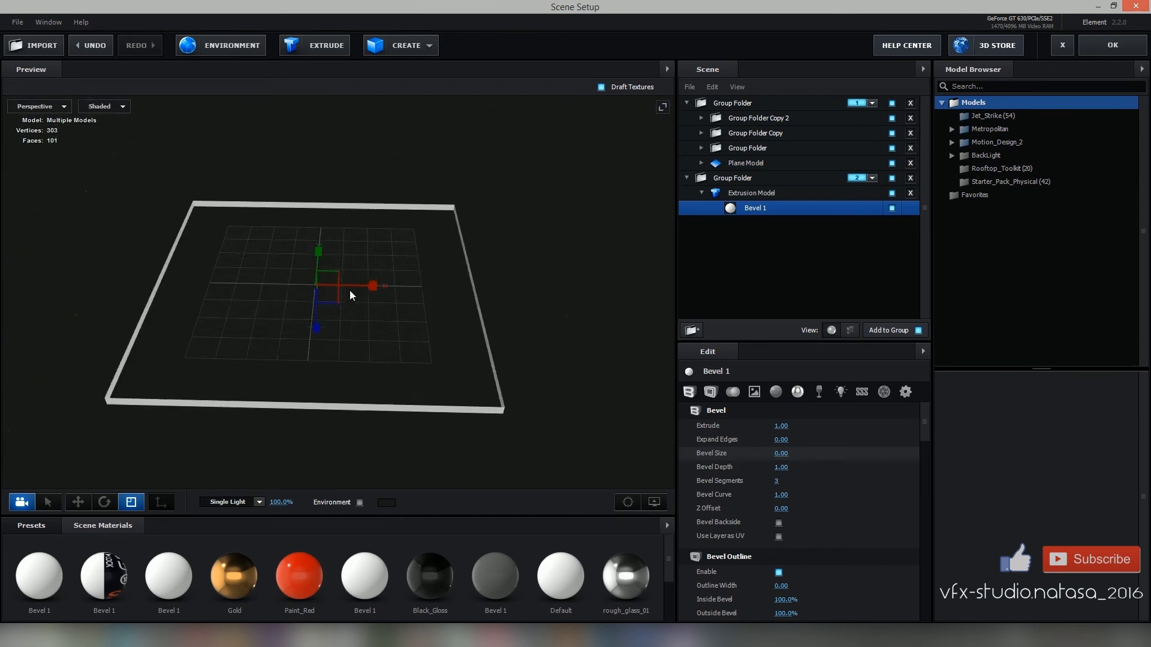
mouse_move(317, 287)
left_mouse_down()
mouse_move(450, 246)
mouse_move(354, 380)
left_mouse_up()
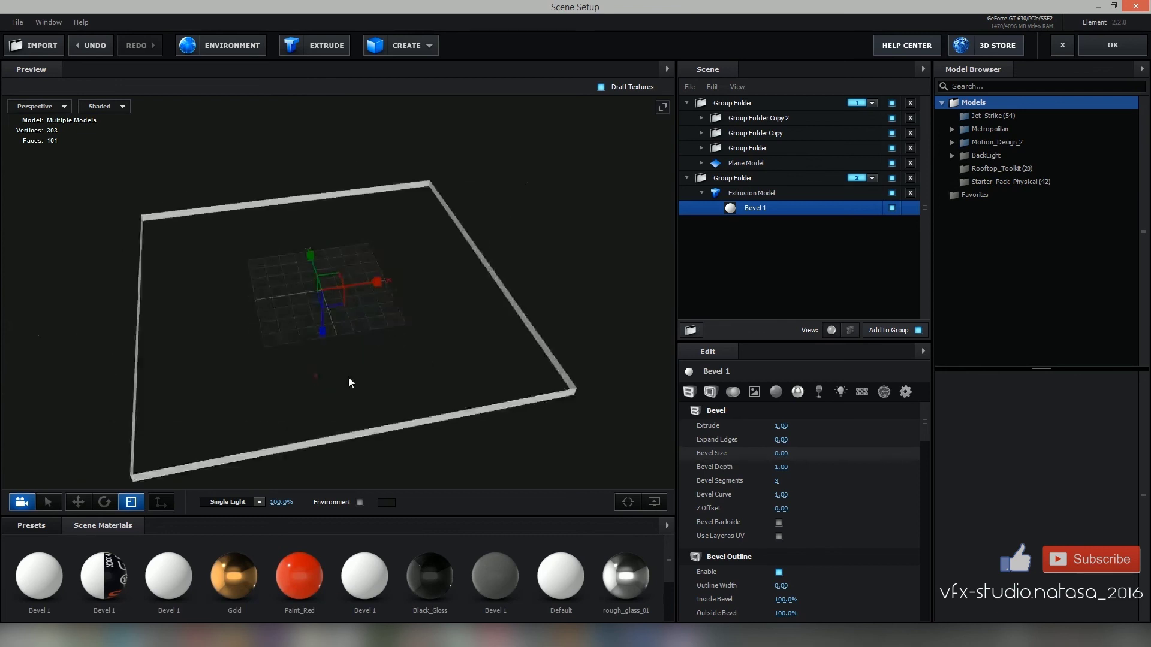
left_click_drag(779, 427, 1028, 349)
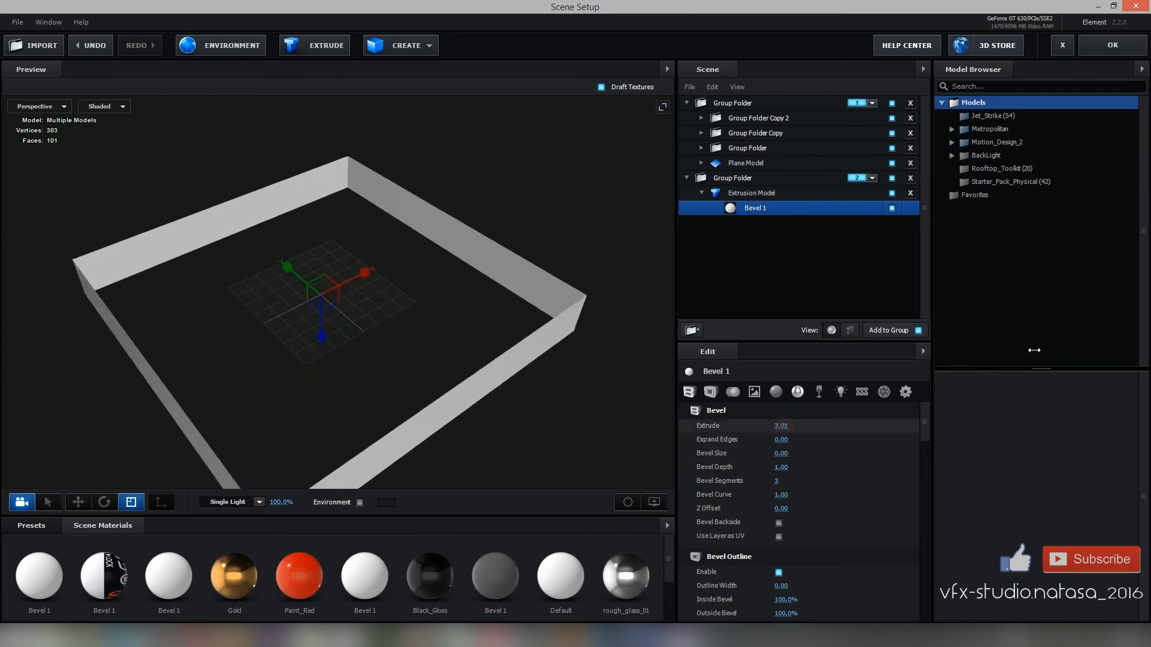
mouse_move(780, 426)
left_mouse_down()
mouse_move(815, 437)
mouse_move(816, 426)
left_mouse_up()
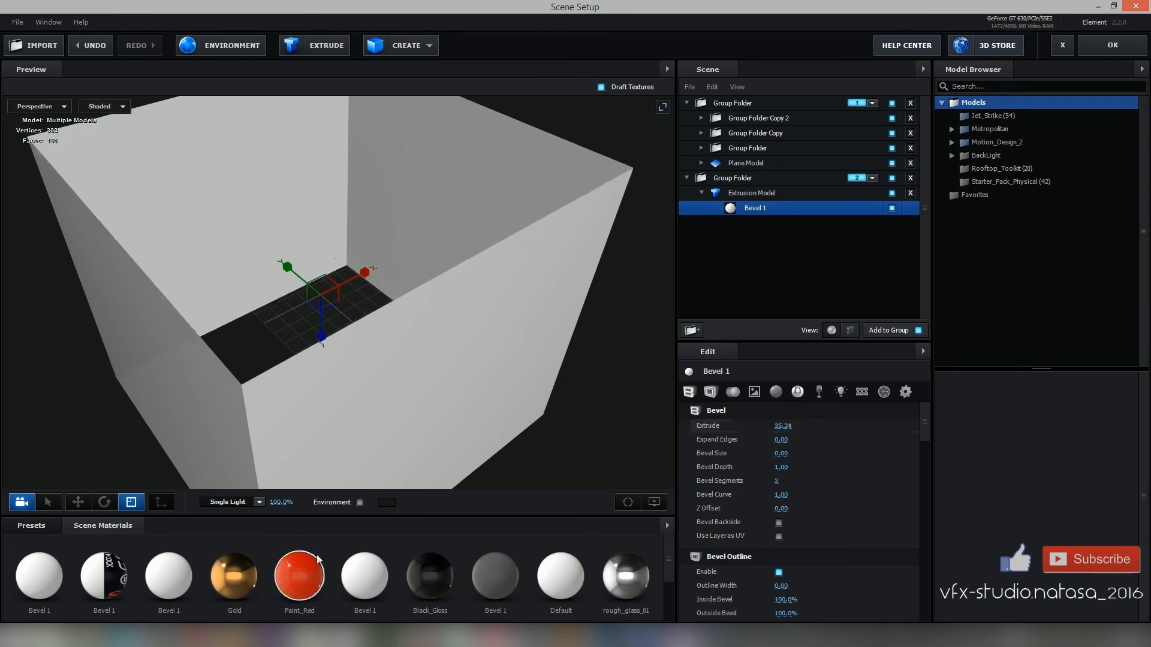
- Apply the Physical Metal clean_metal_black_tiles material to the box walls
left_click(31, 525)
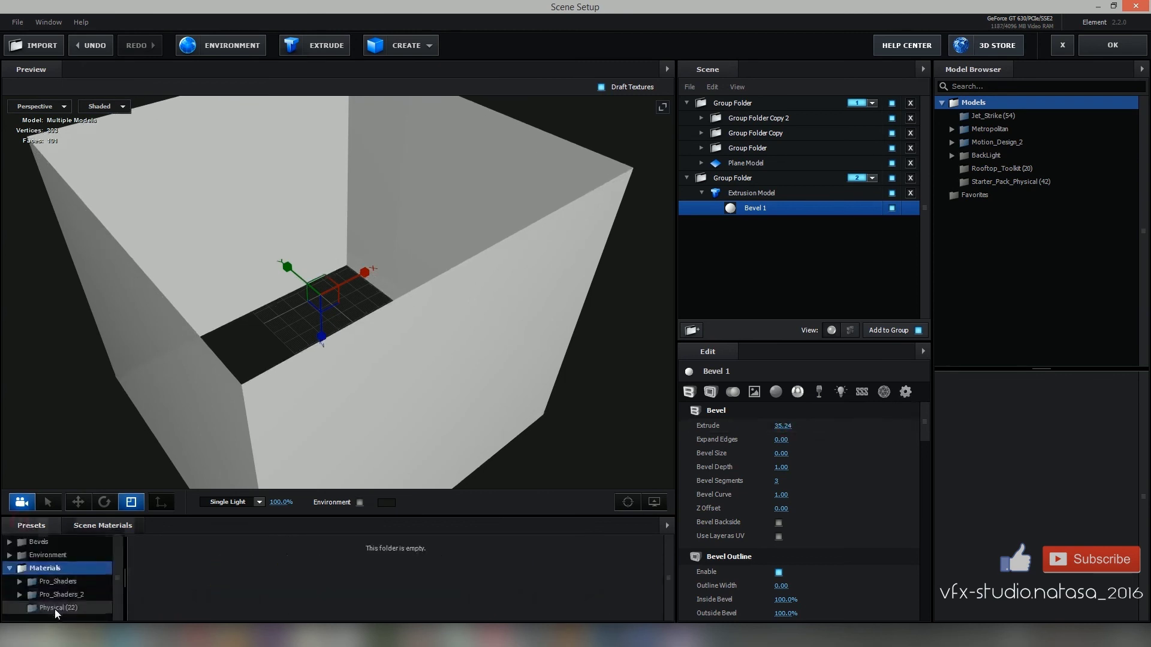
left_click(55, 608)
scroll(63, 602, "down", 2)
left_click(68, 577)
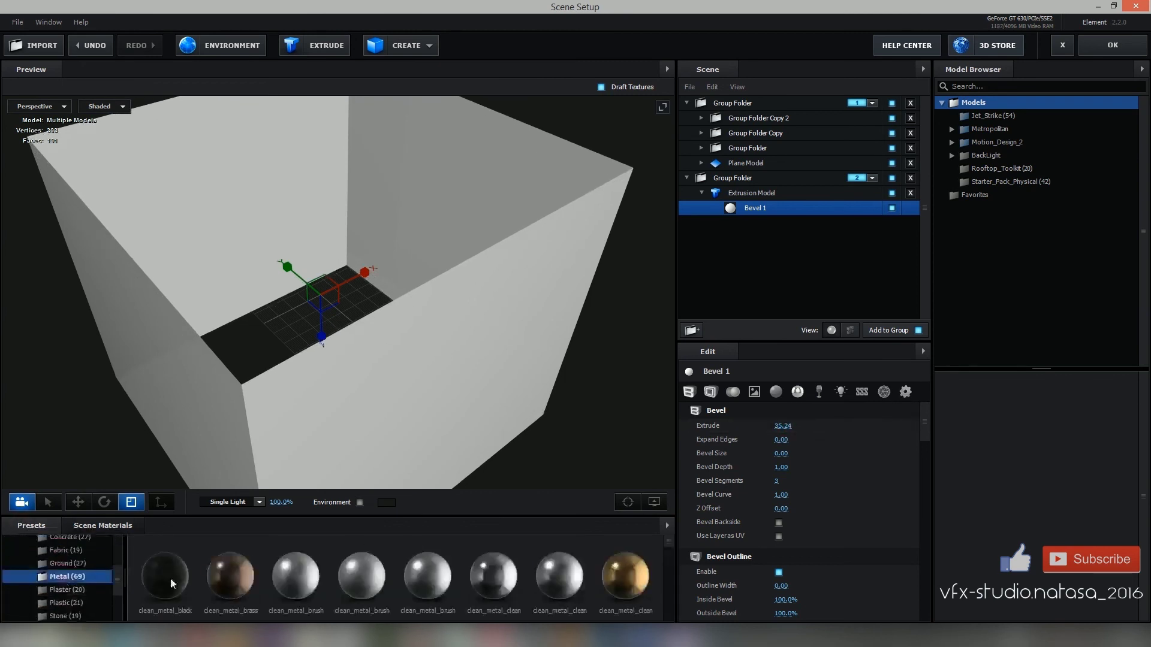
mouse_move(170, 578)
left_mouse_down()
mouse_move(436, 392)
mouse_move(193, 276)
left_mouse_up()
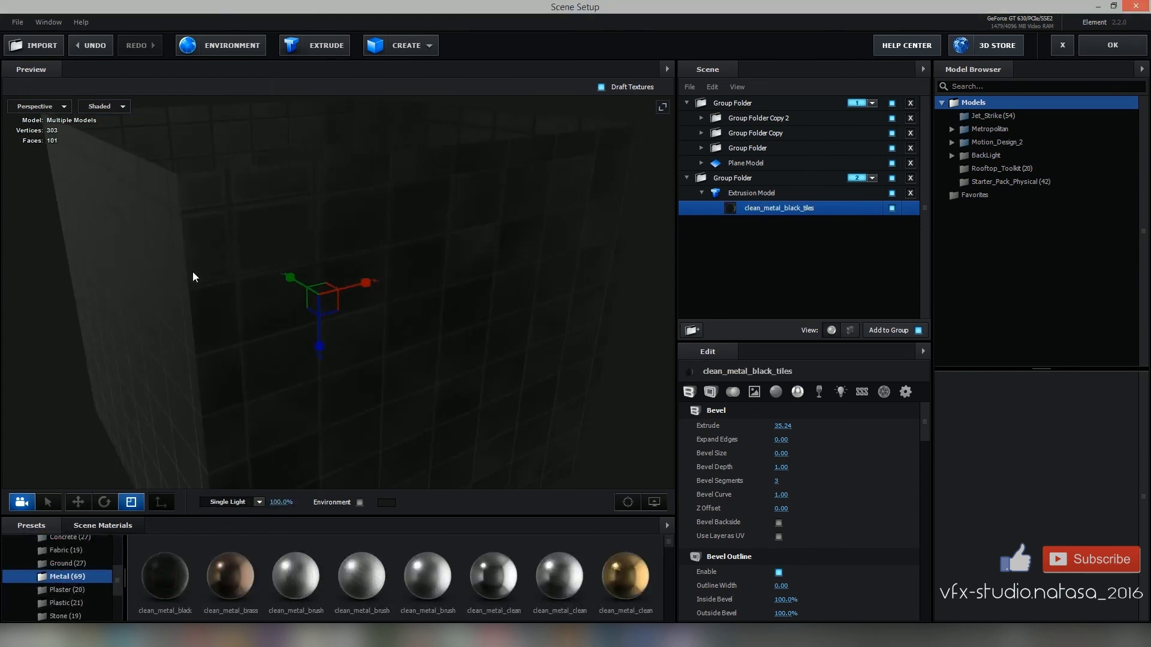
- Show the environment in the preview, set UV Repeat to 5.00 x 5.00, and apply the scene
left_click(359, 502)
left_click_drag(249, 398, 236, 337)
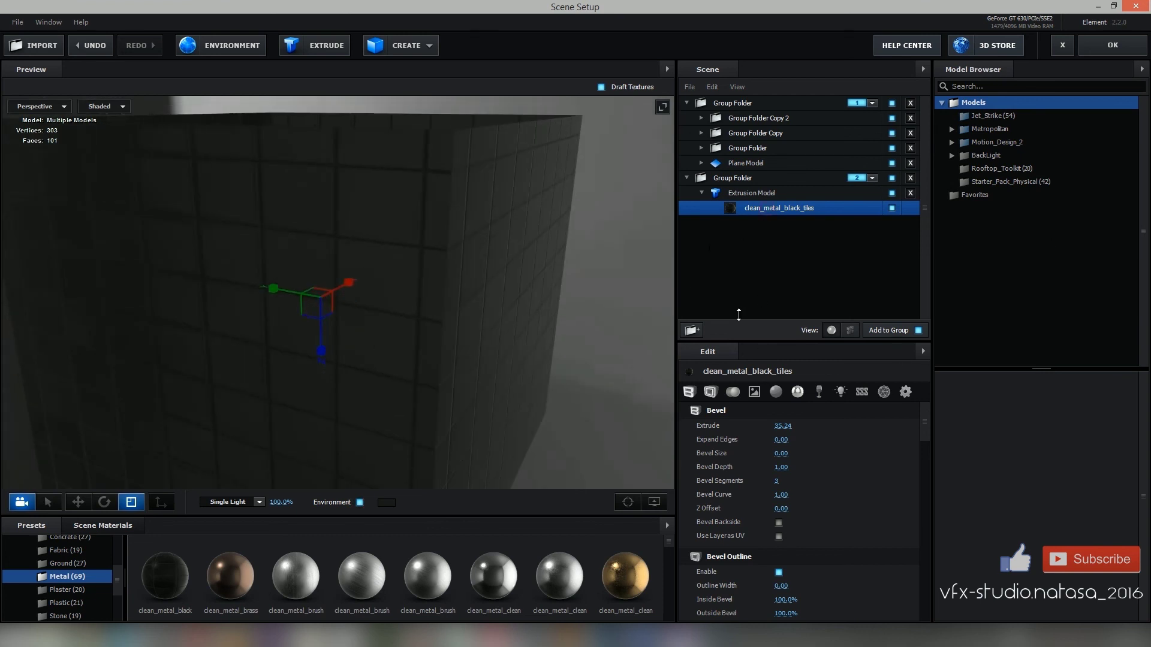
left_click(750, 193)
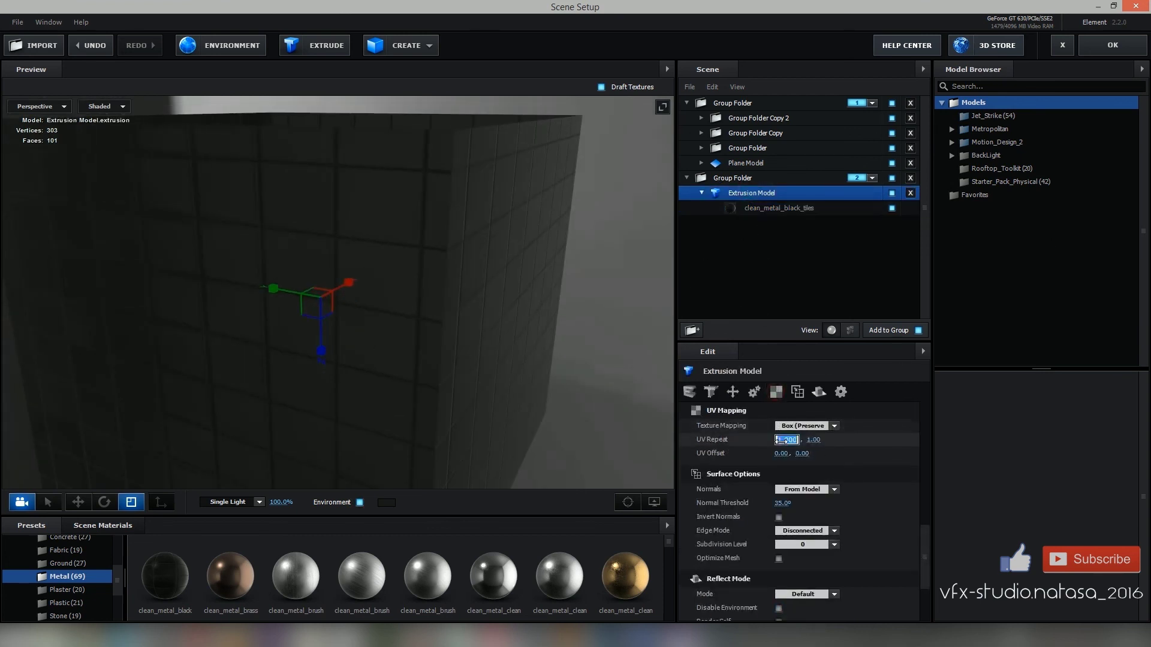
type("5")
key("Return")
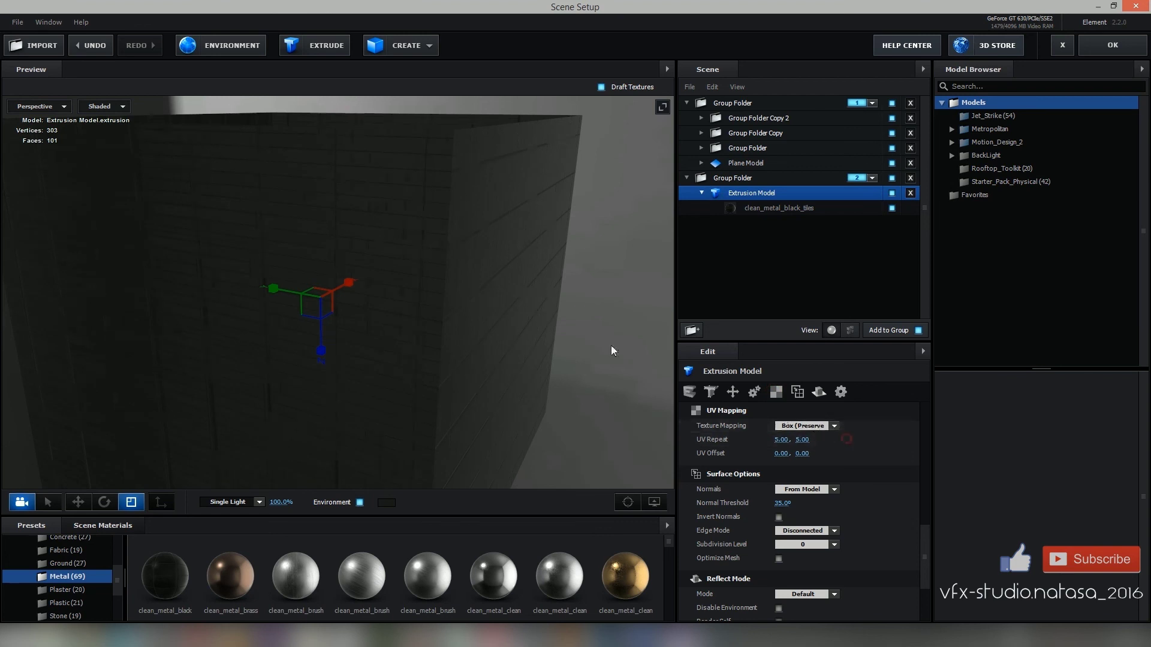
left_click_drag(610, 346, 495, 330)
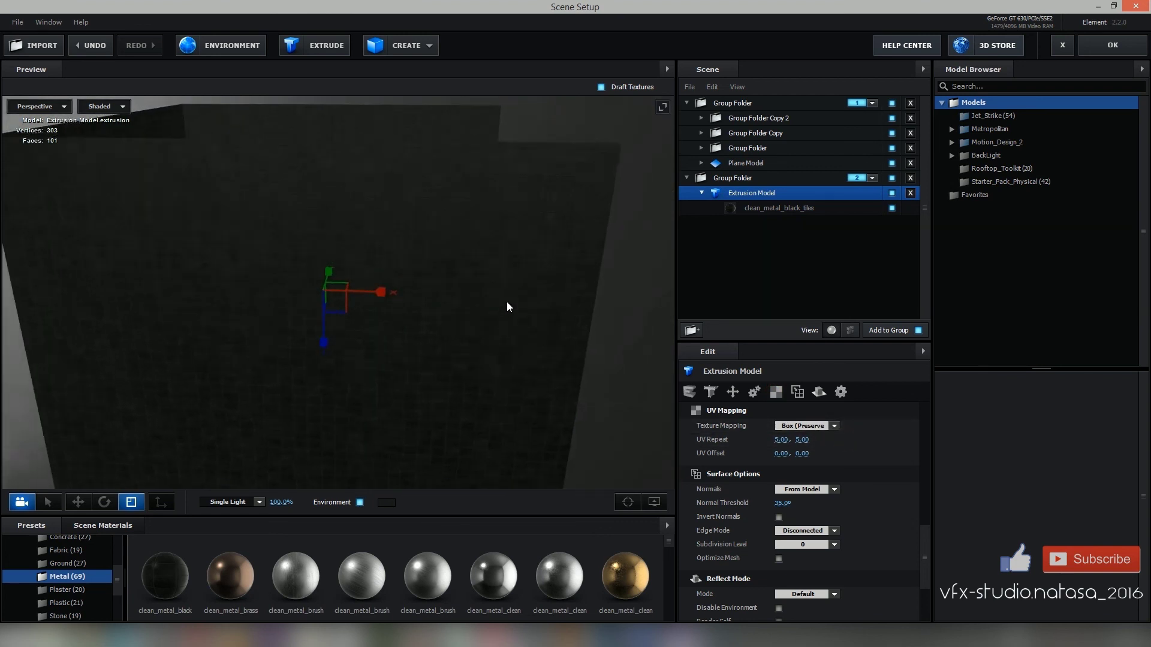
scroll(506, 301, "down", 5)
scroll(531, 289, "up", 2)
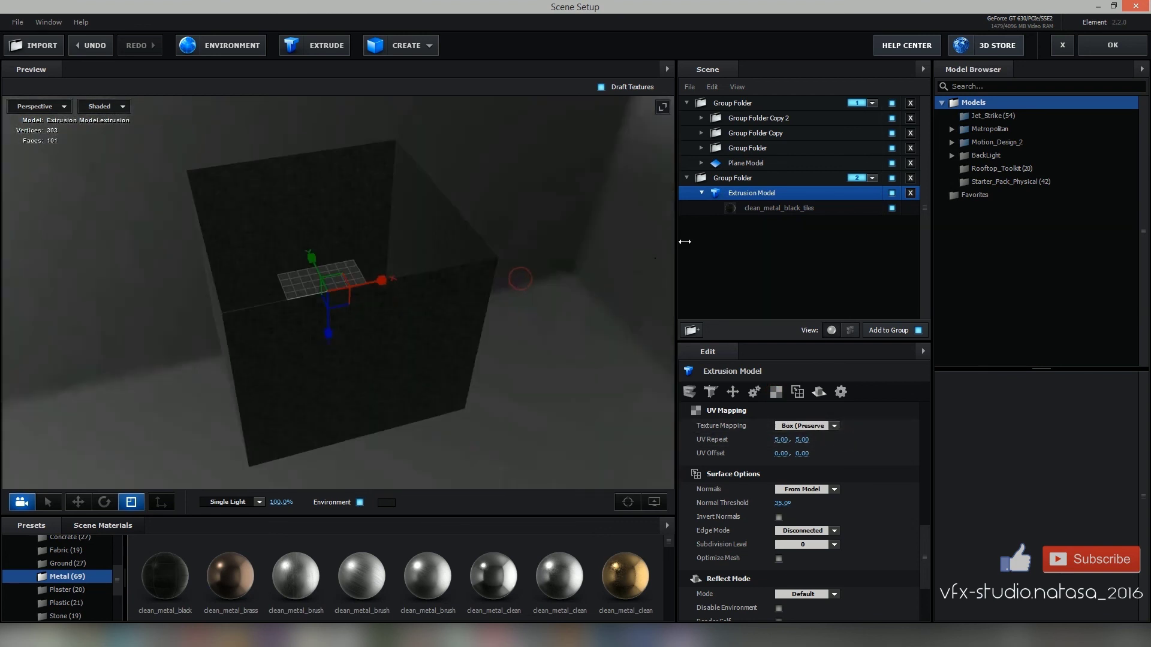
left_click(1103, 46)
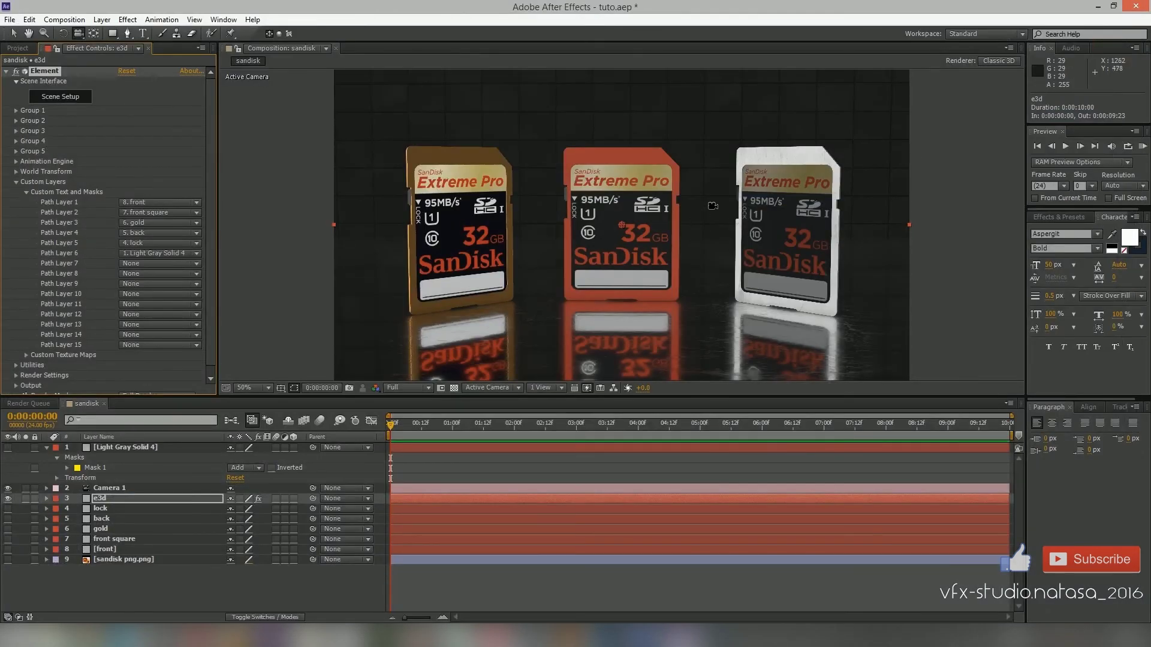
- Add a parallel light layer at its default 300% intensity
mouse_move(713, 206)
left_mouse_down()
mouse_move(652, 210)
mouse_move(717, 164)
mouse_move(491, 308)
left_mouse_up()
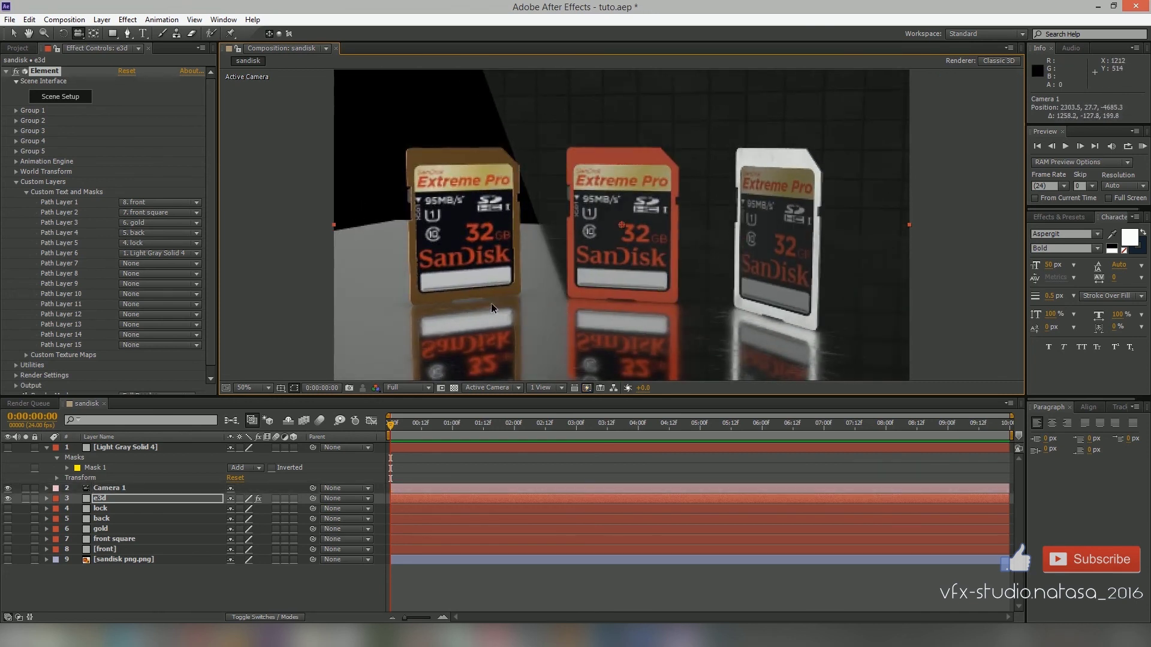
right_click(213, 585)
mouse_move(252, 461)
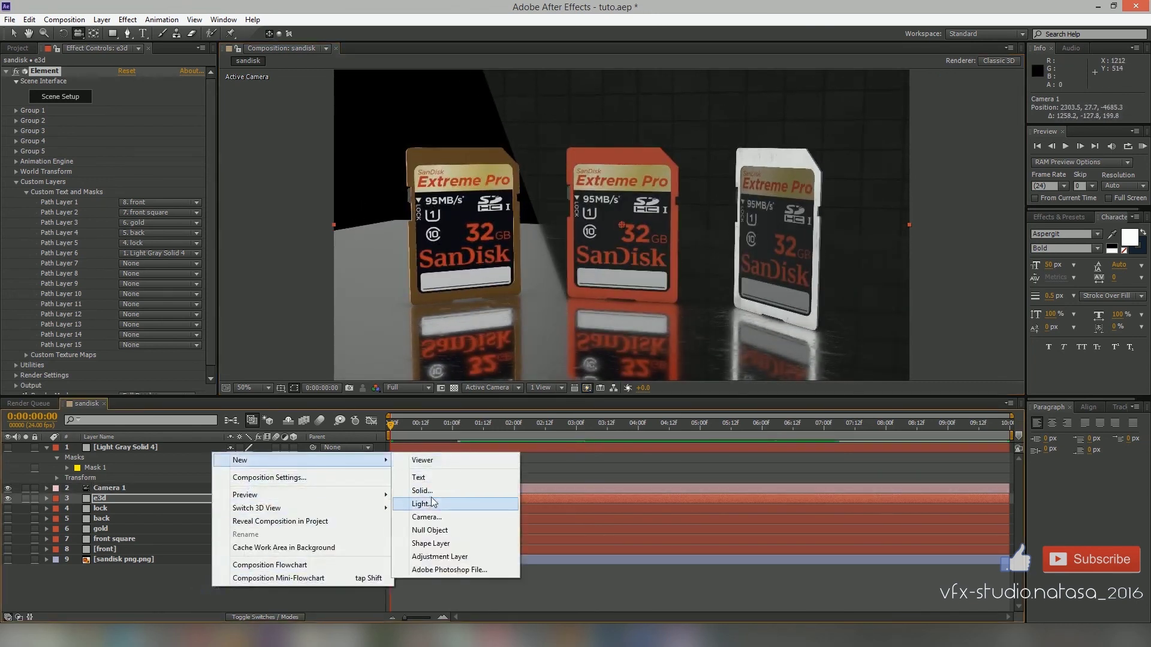
left_click(432, 504)
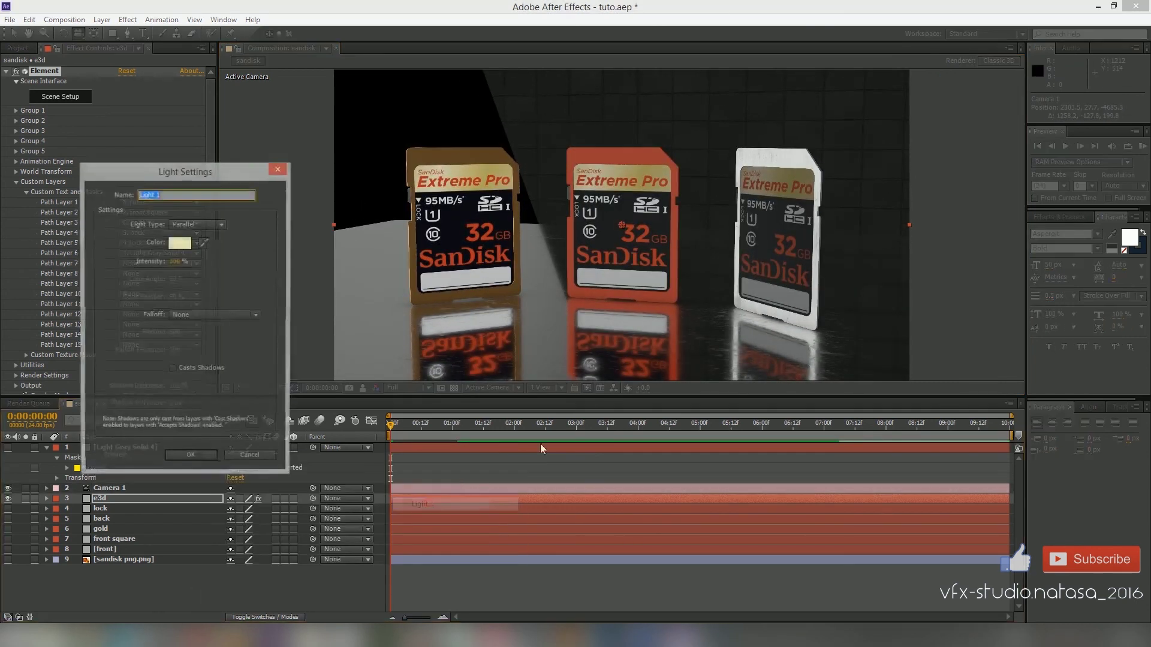
left_click(185, 459)
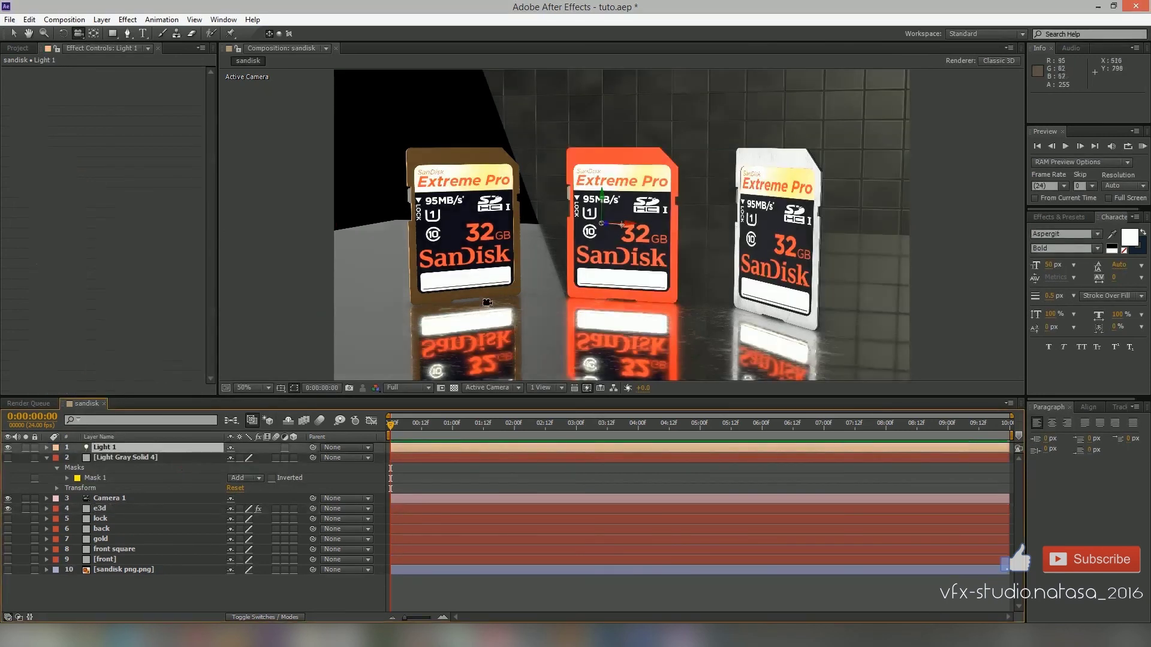
- Lower Light 1's intensity from 300% to 92%
left_click_drag(488, 302, 519, 349)
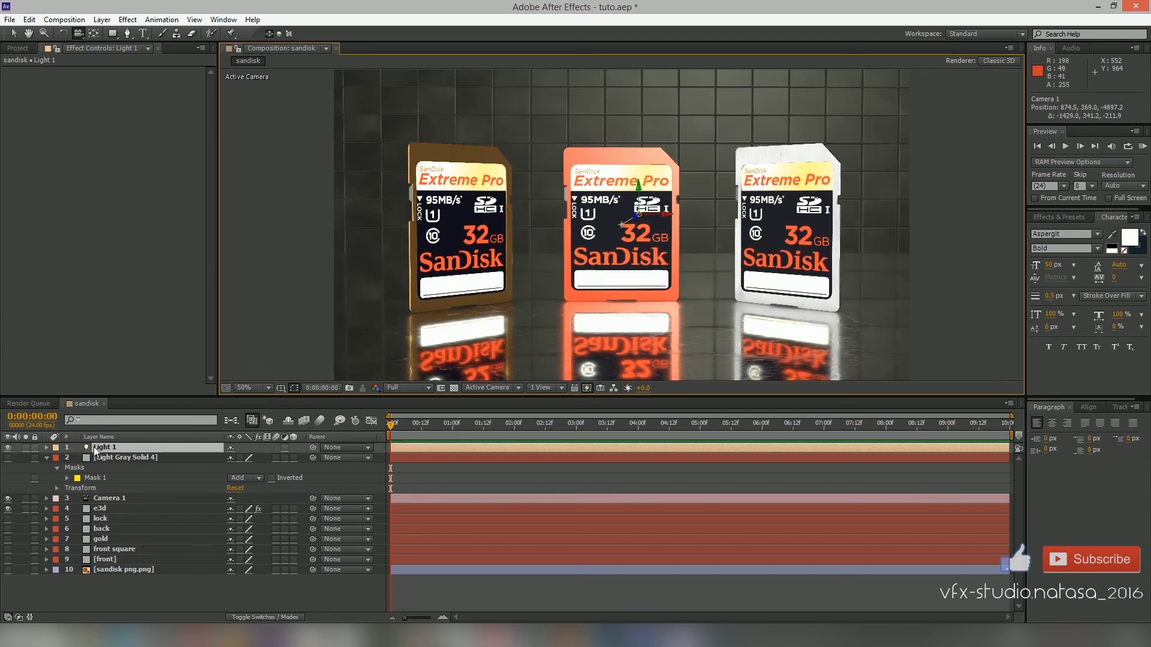
key("t")
left_click_drag(235, 469, 105, 466)
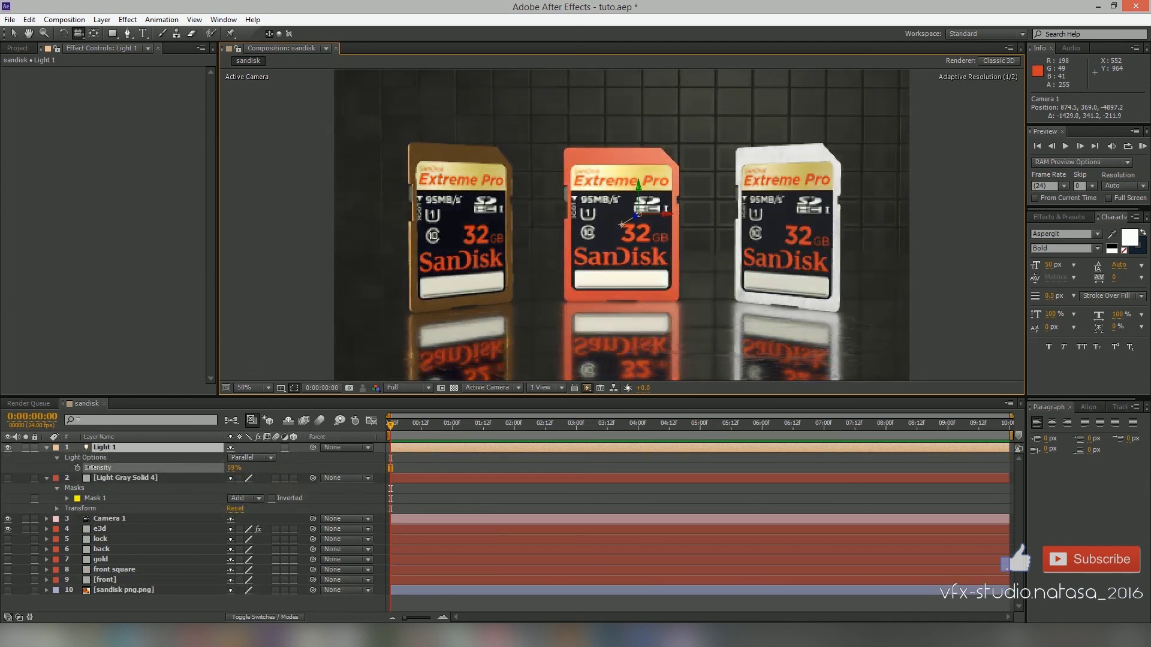
mouse_move(814, 320)
left_mouse_down()
mouse_move(757, 240)
mouse_move(477, 339)
left_mouse_up()
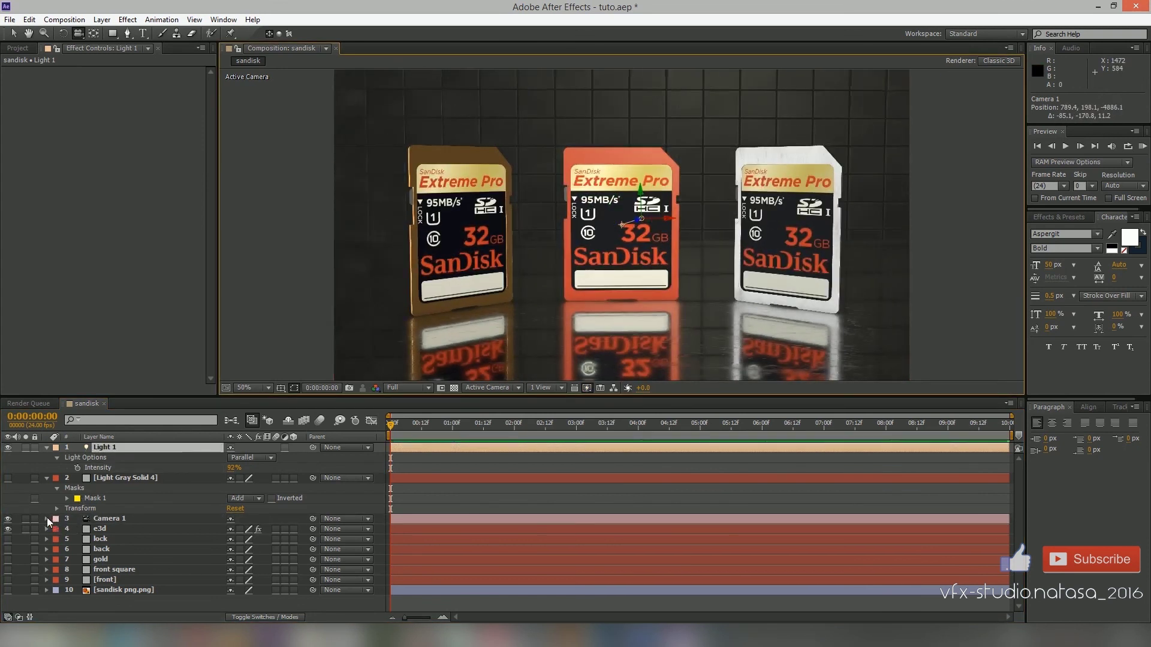
- Keyframe Camera 1's Position at 0s with the camera placed behind the card
left_click(47, 518)
left_click(57, 529)
left_click(96, 539)
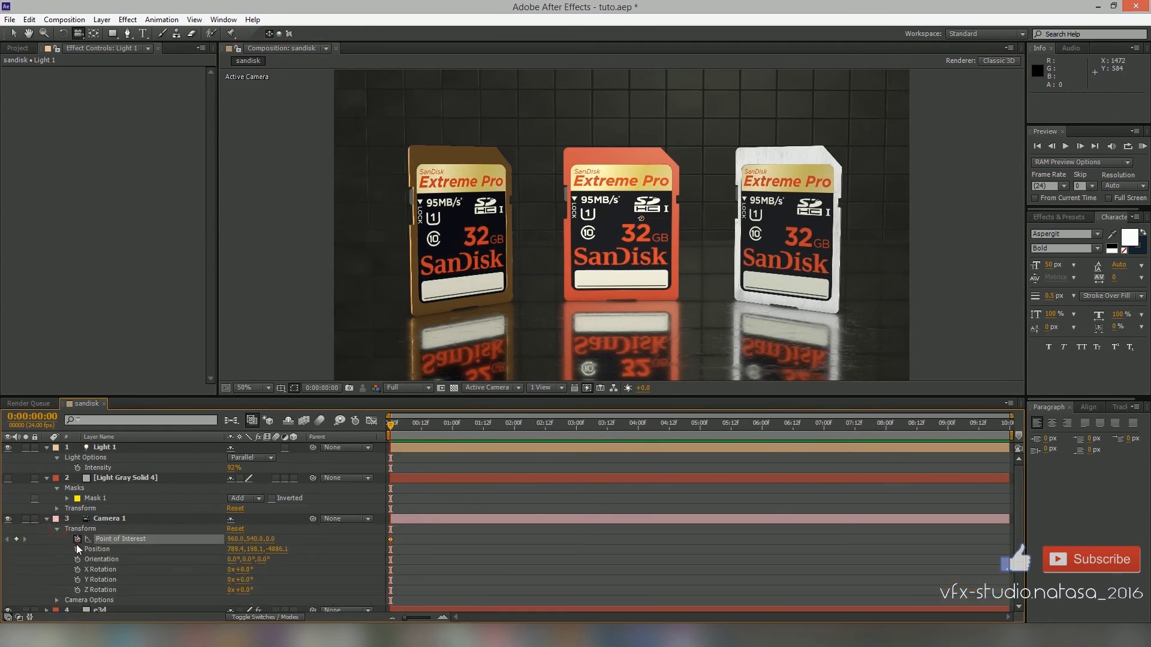
left_click_drag(771, 210, 728, 212)
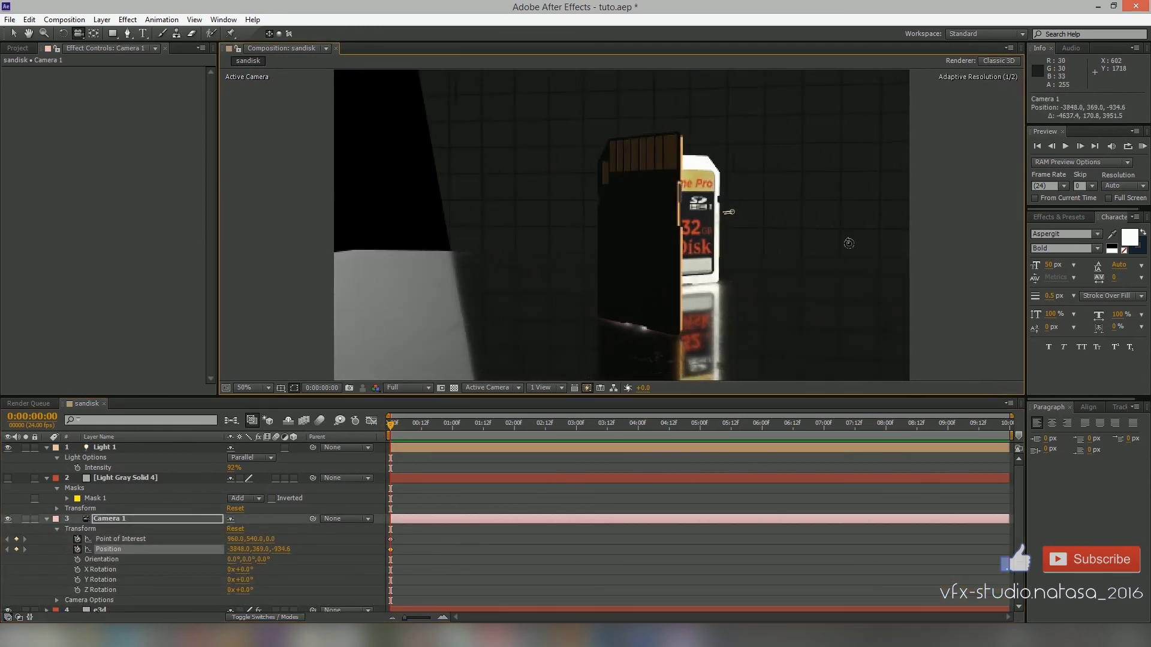
left_click_drag(762, 250, 755, 240)
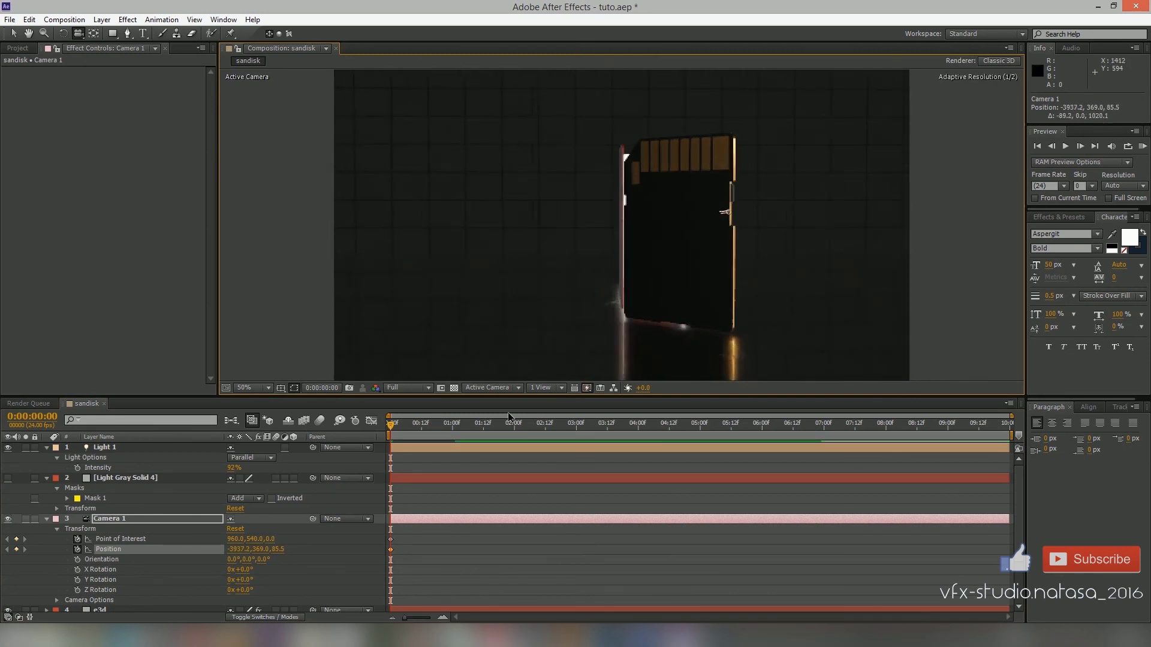
- At 2 seconds, move the camera to a front view of all three cards and scrub to check
left_click_drag(439, 432, 495, 432)
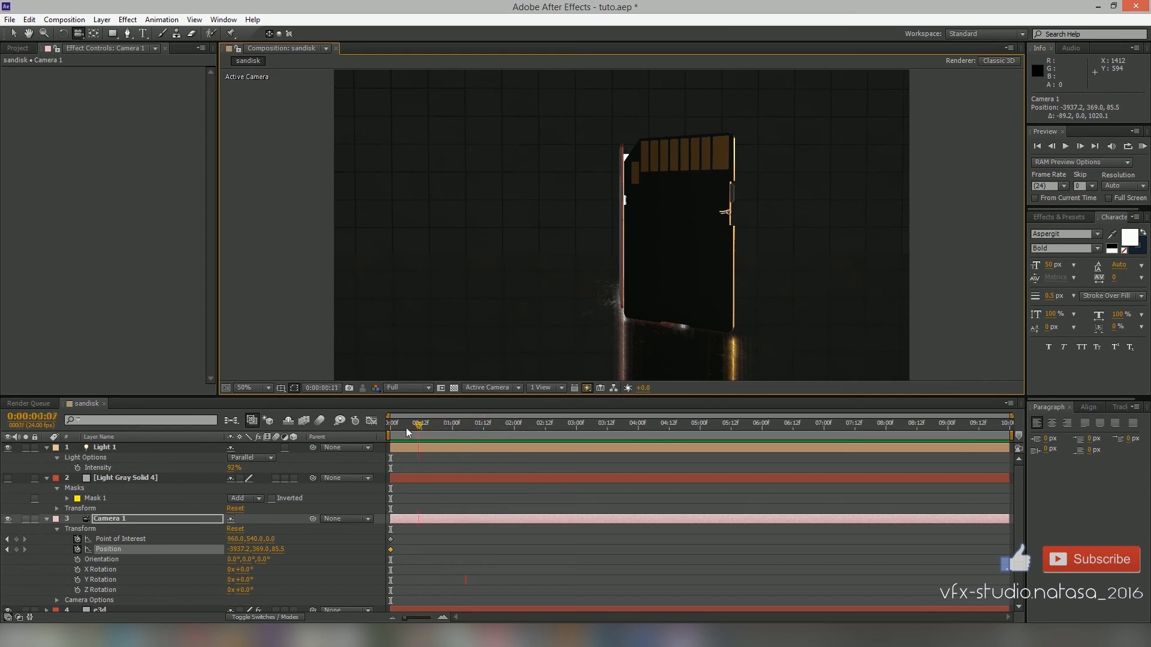
left_click(514, 433)
left_click_drag(787, 237, 661, 251)
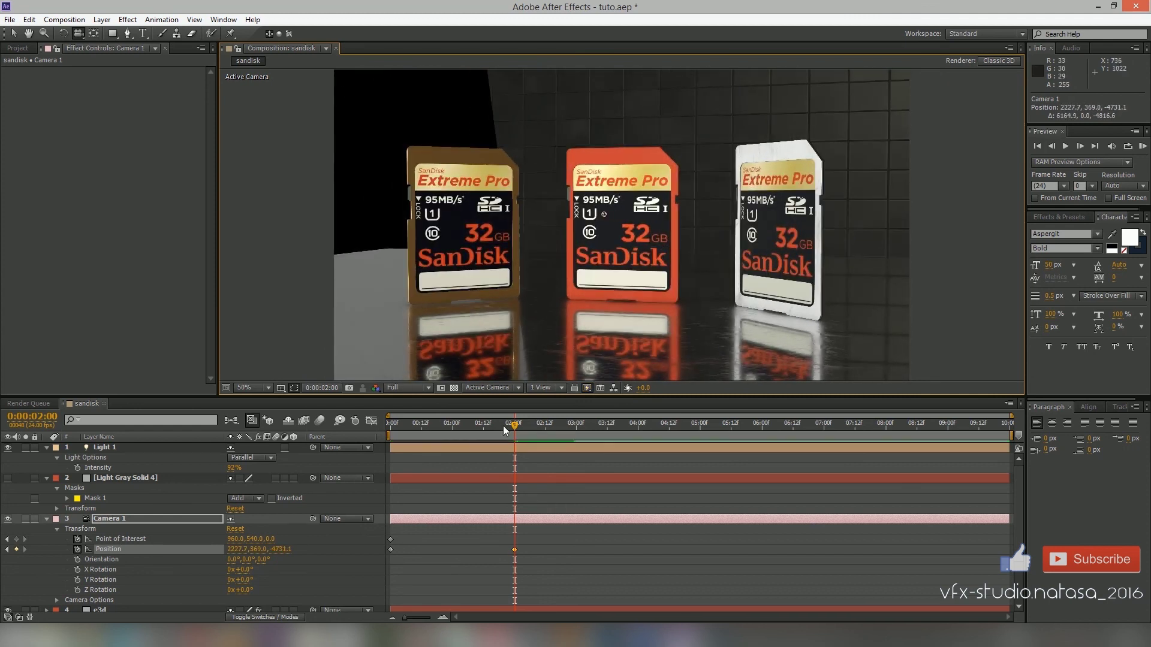
mouse_move(515, 427)
left_mouse_down()
mouse_move(402, 437)
mouse_move(507, 431)
left_mouse_up()
left_click_drag(506, 430, 502, 432)
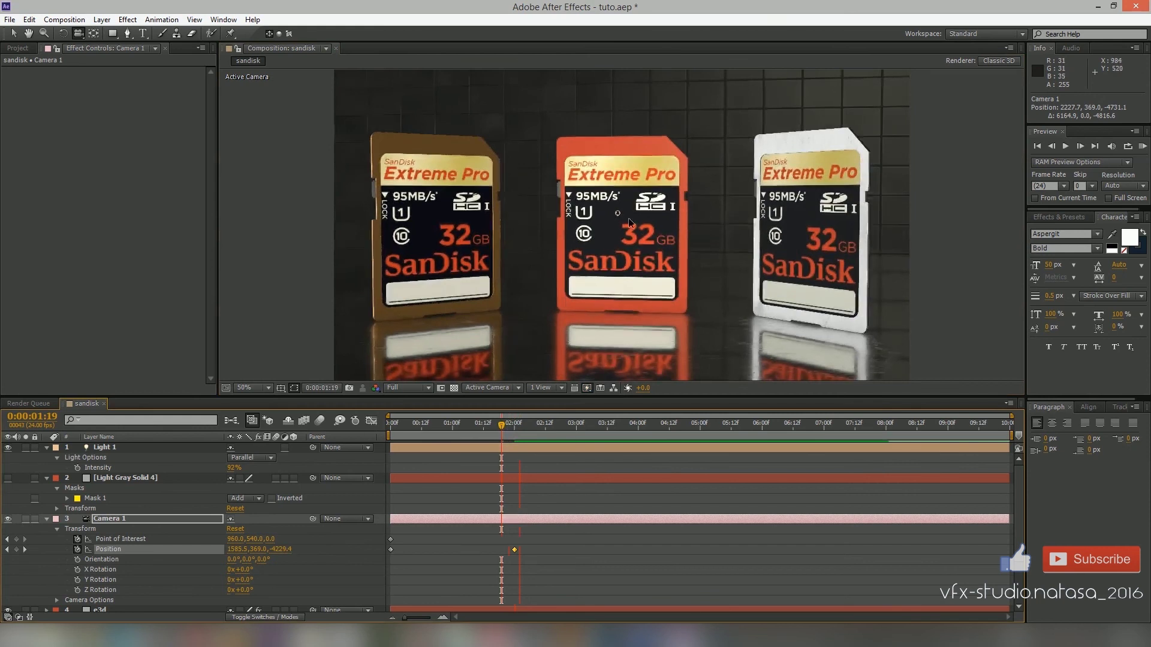
scroll(634, 212, "down", 1)
key("period")
key("Return")
- Type 'Natasa' as a new text layer and move it to the frame's top right
left_click(47, 520)
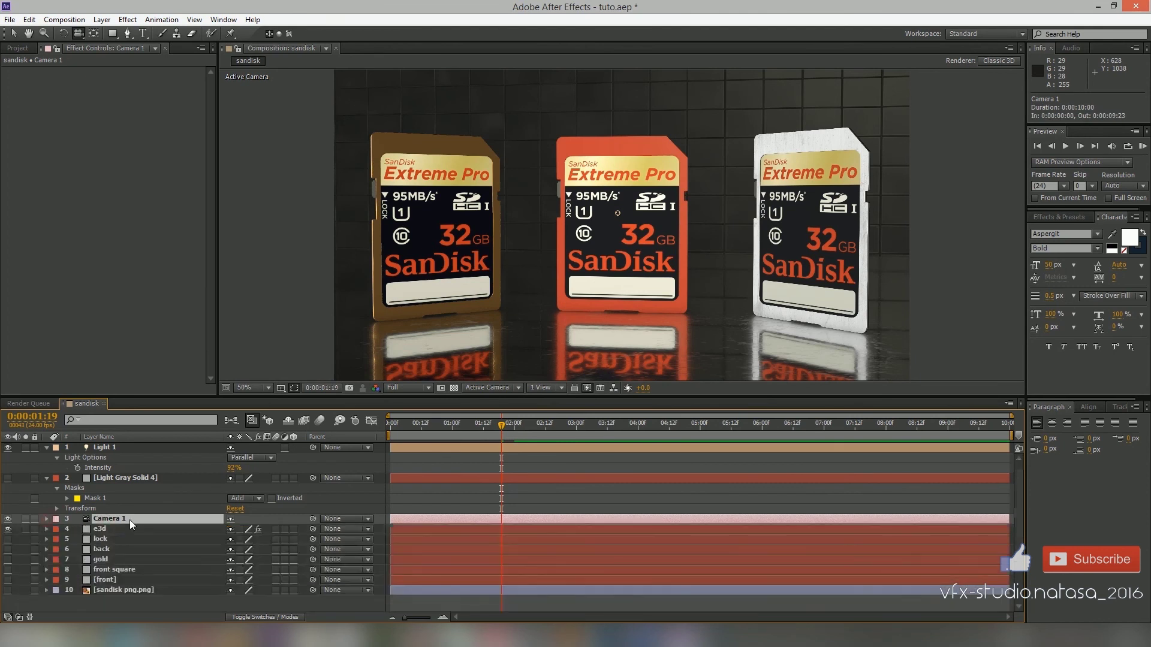
left_click(142, 34)
left_click(775, 351)
type("Natasa")
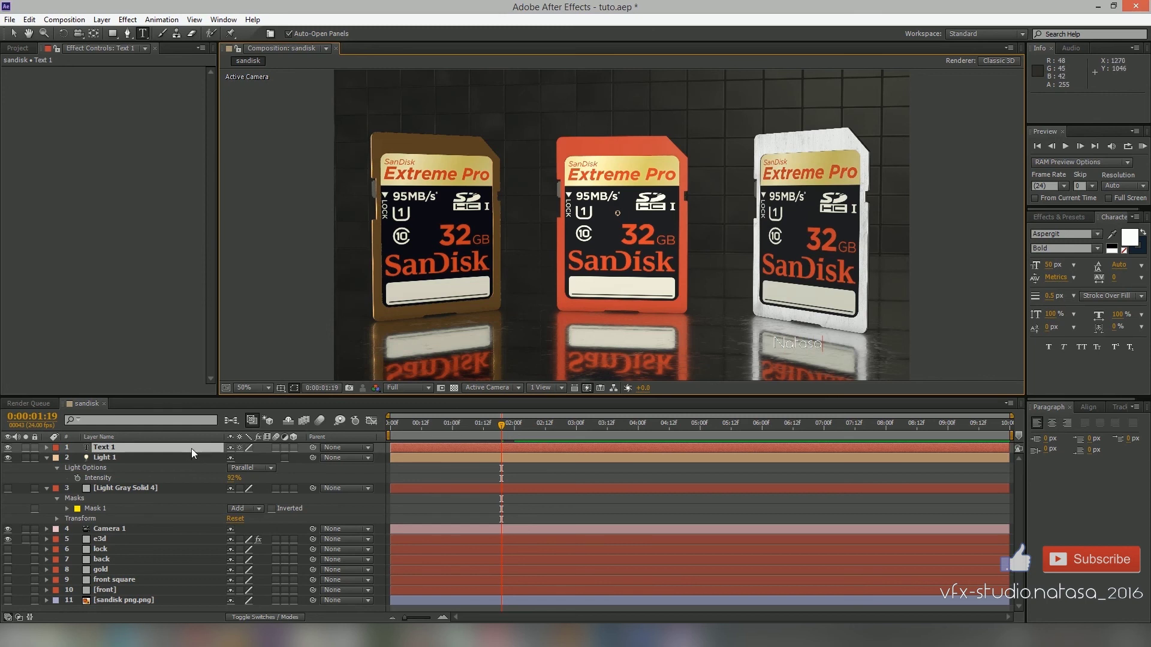
key("KP_Enter")
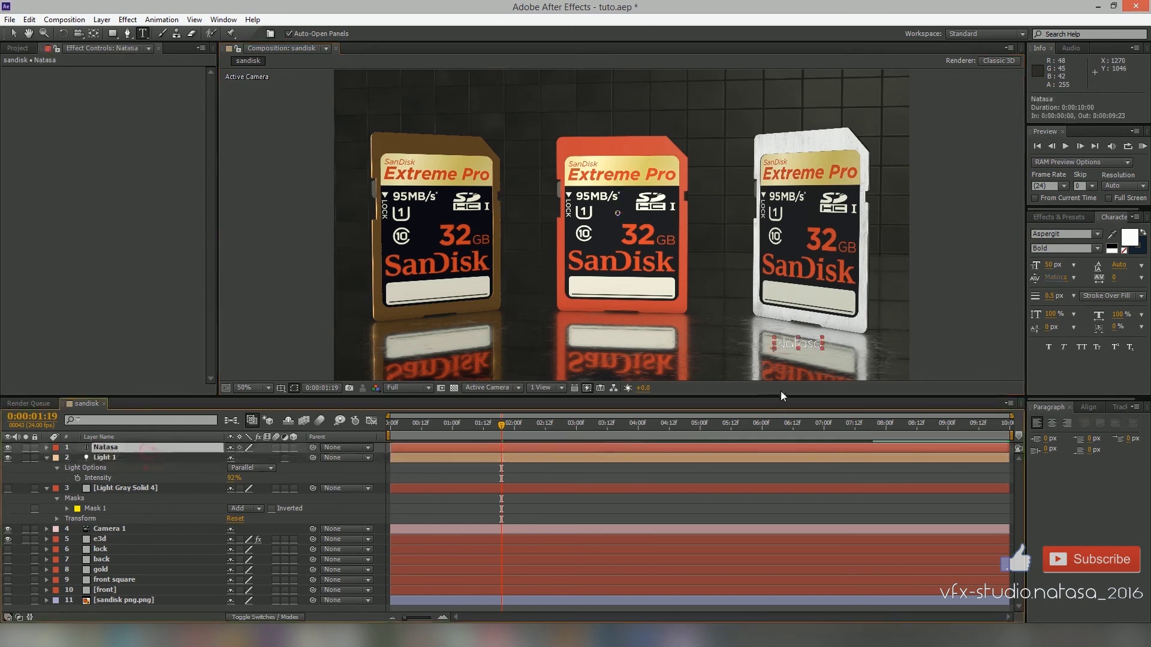
key("v")
left_click_drag(813, 335, 872, 79)
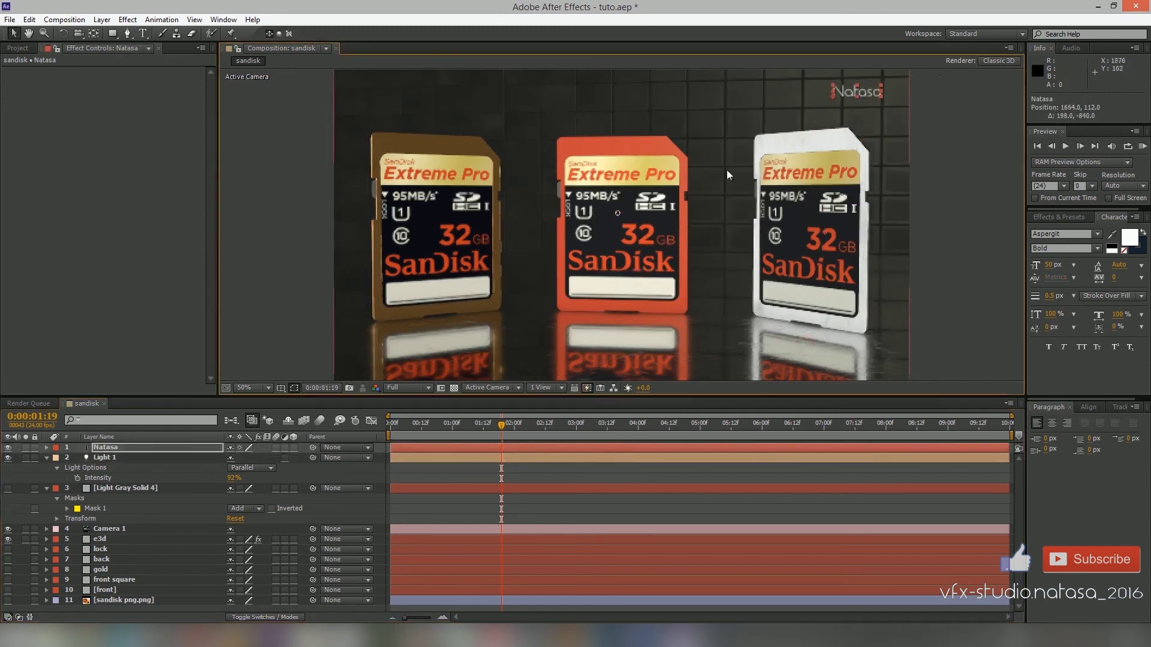
left_click(300, 348)
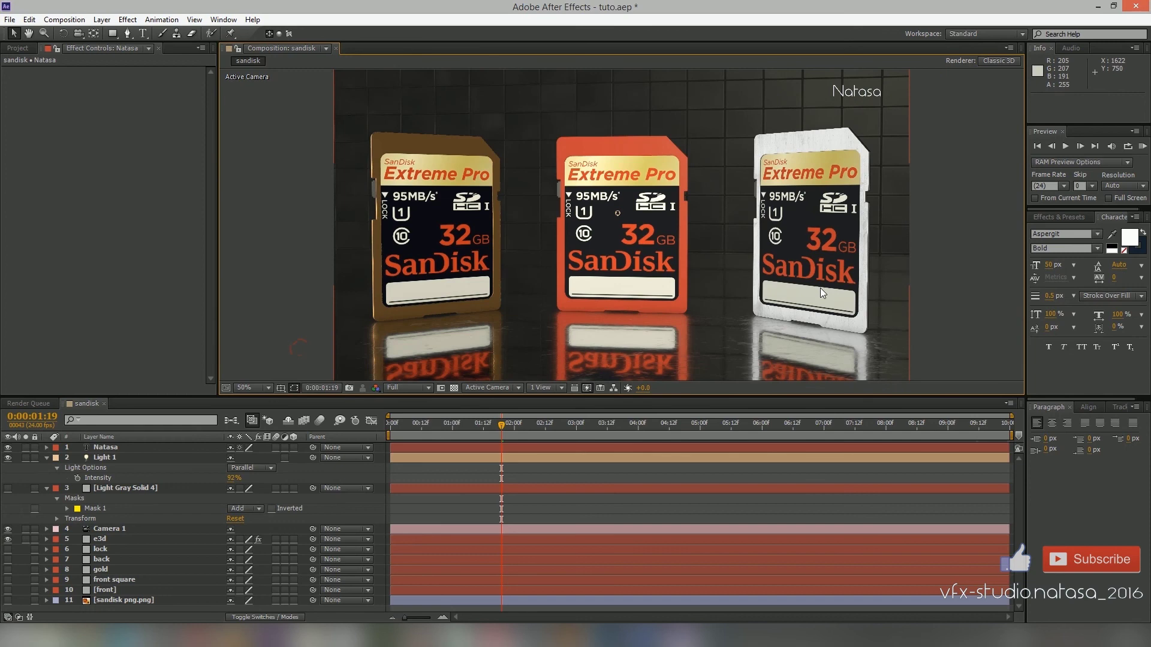